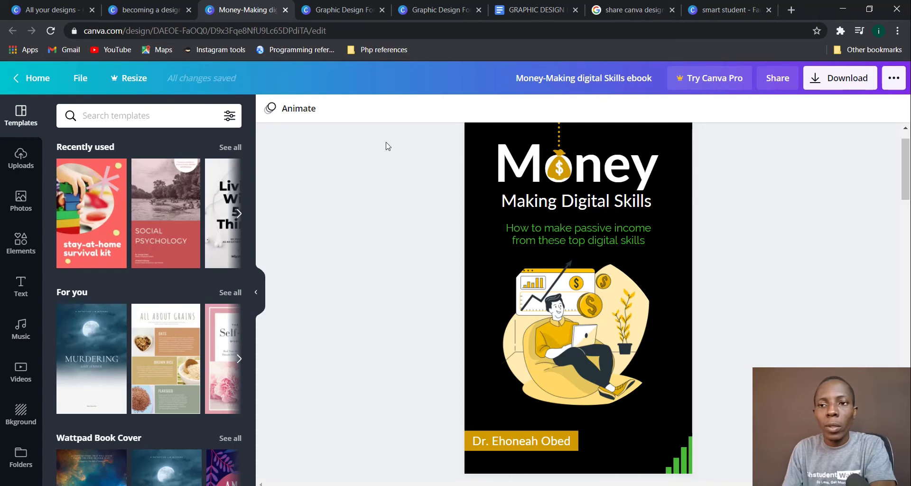
Step: Look over the Graphic Design course and Money-Making ebook designs, ending on the 'becoming a design guru' cover
click(332, 9)
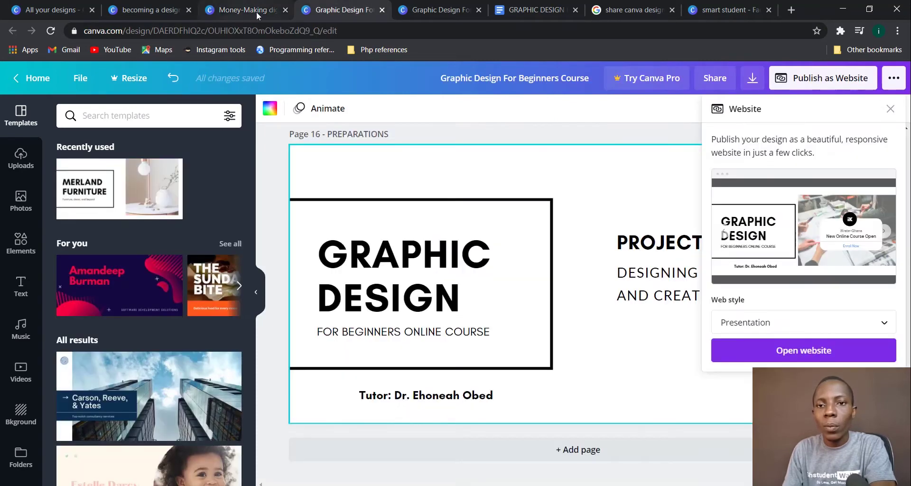
click(256, 10)
click(139, 9)
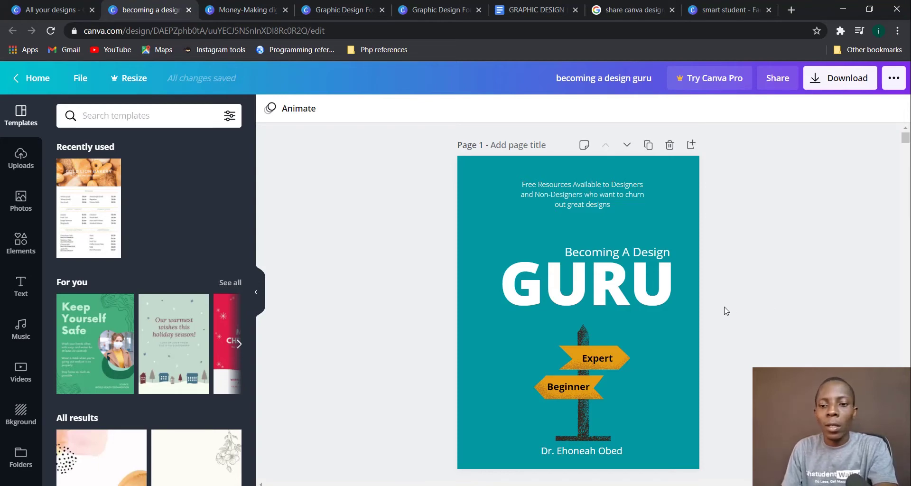
Step: Compare the GURU cover in Canva with its mockup photos, finishing on the Money Making two-book mockup
key(alt+Tab)
key(alt+Tab)
key(alt+Tab)
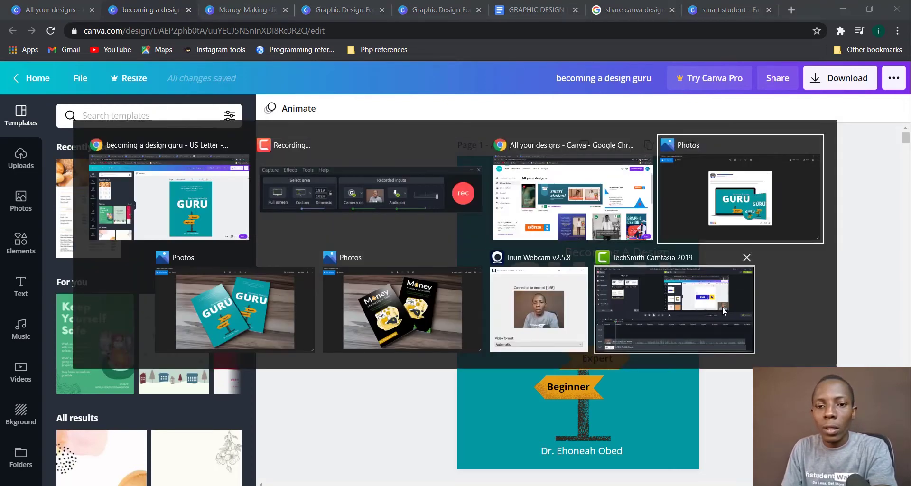
key(alt+Tab)
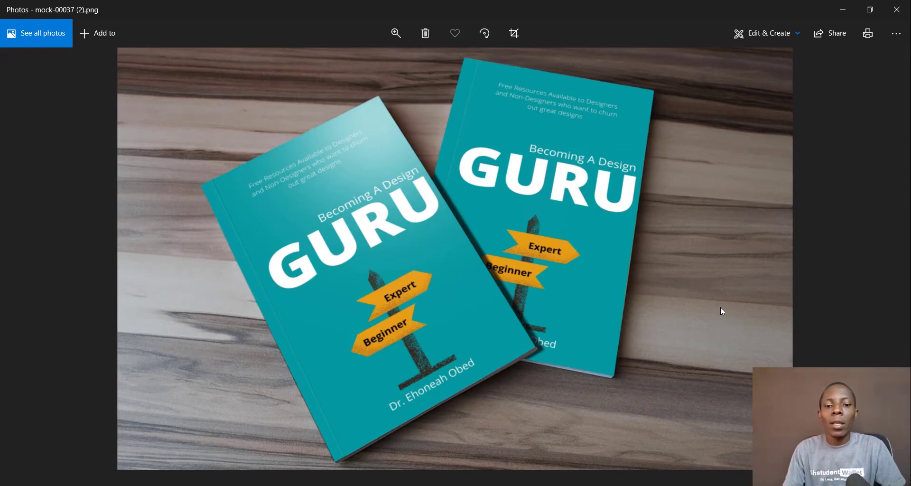
key(alt+Tab)
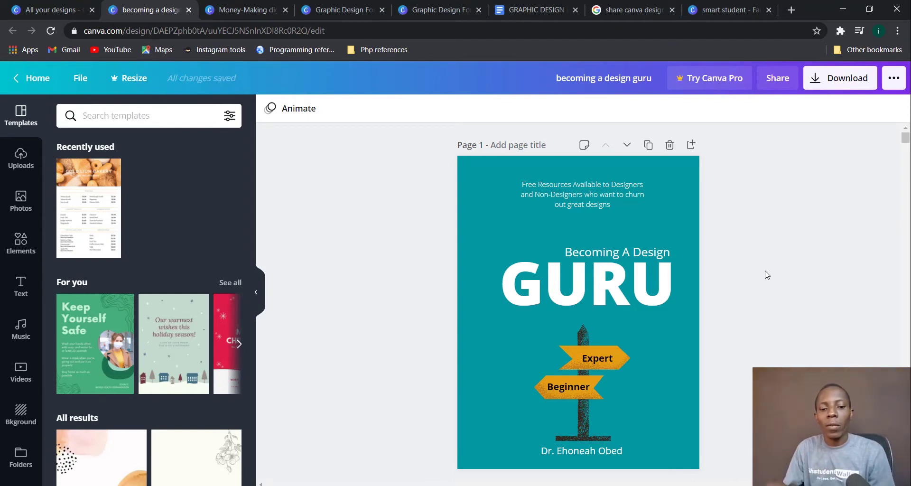
key(alt+Tab)
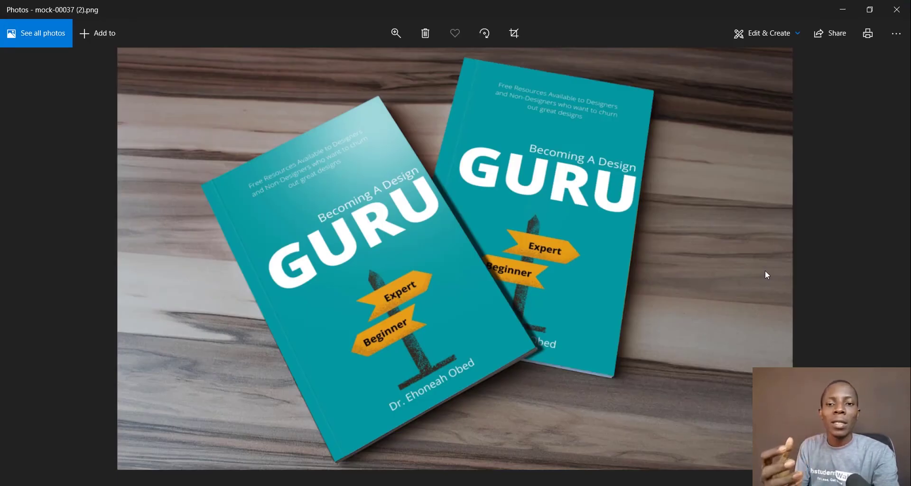
key(alt+Tab)
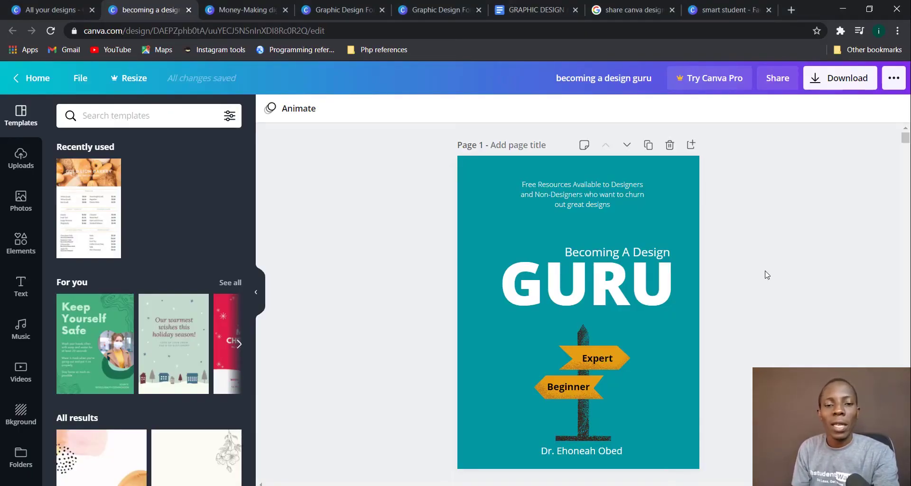
key(alt+Tab)
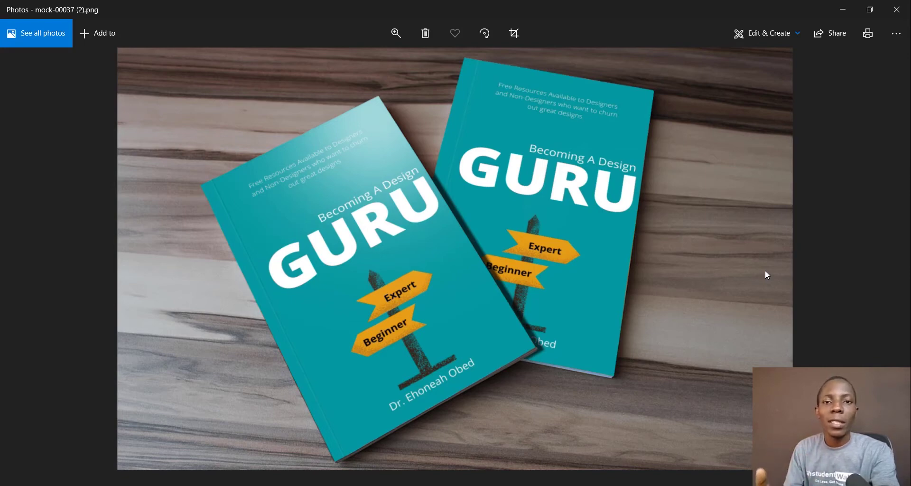
key(alt+Tab)
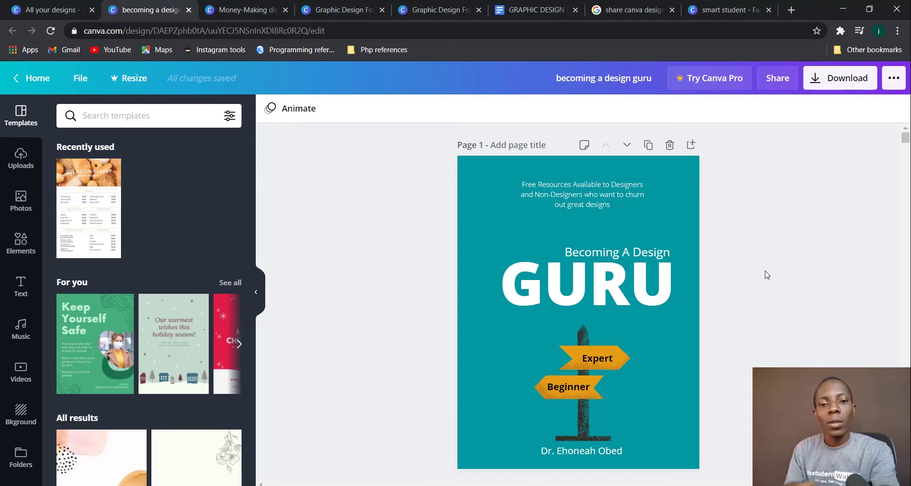
key(alt+Tab)
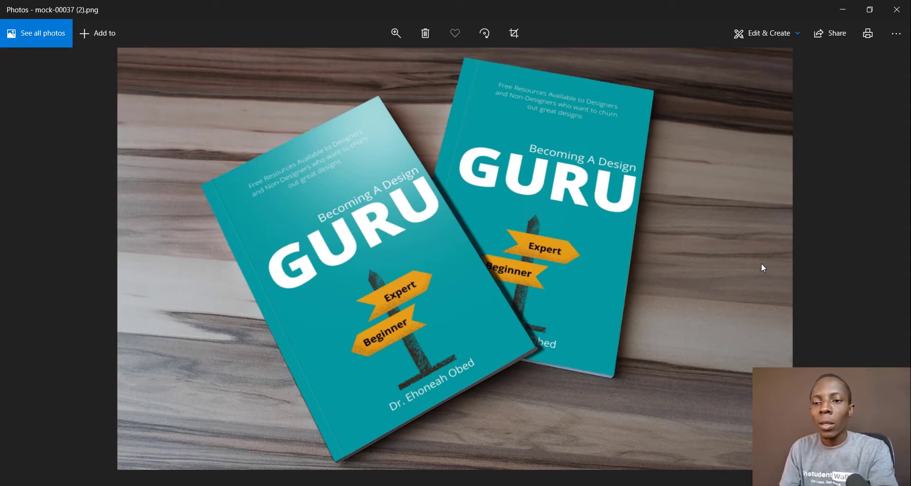
key(alt+Tab)
key(alt+Tab)
key(alt+Tab)
key(alt+Tab)
key(alt+Tab)
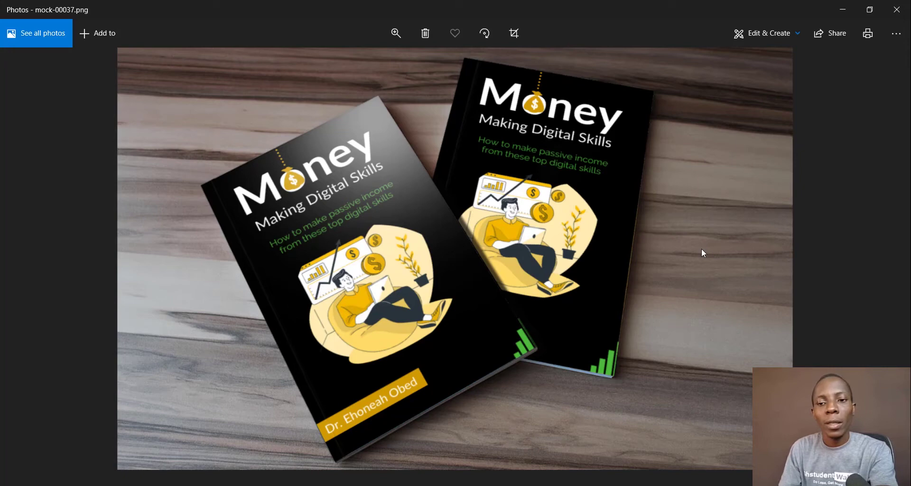
Step: View the GURU laptop, book and disc mockup, then return to Canva's All your designs page
key(alt+Tab)
key(alt+Tab)
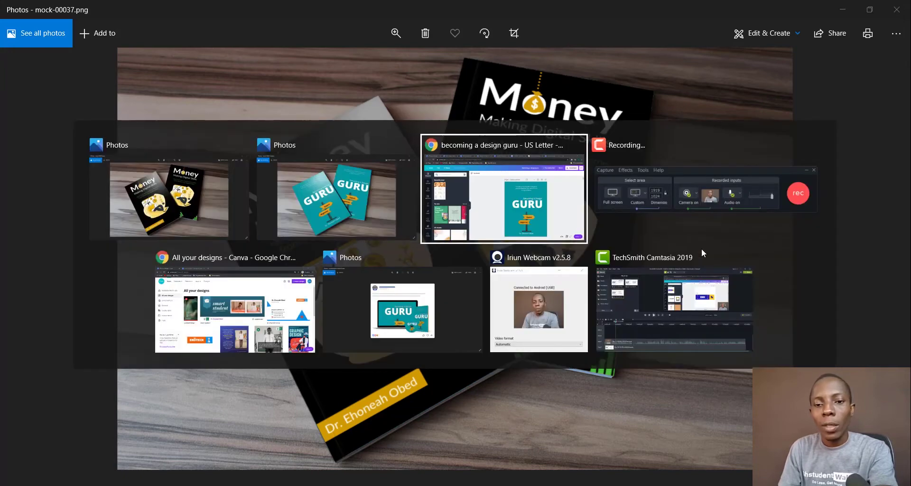
key(alt+Tab)
key(alt+Tab)
key(alt+Tab)
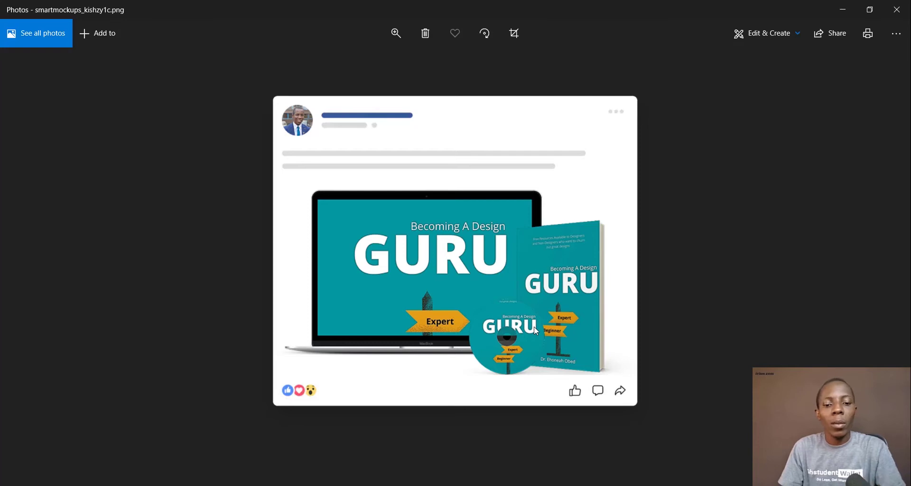
key(alt+Tab)
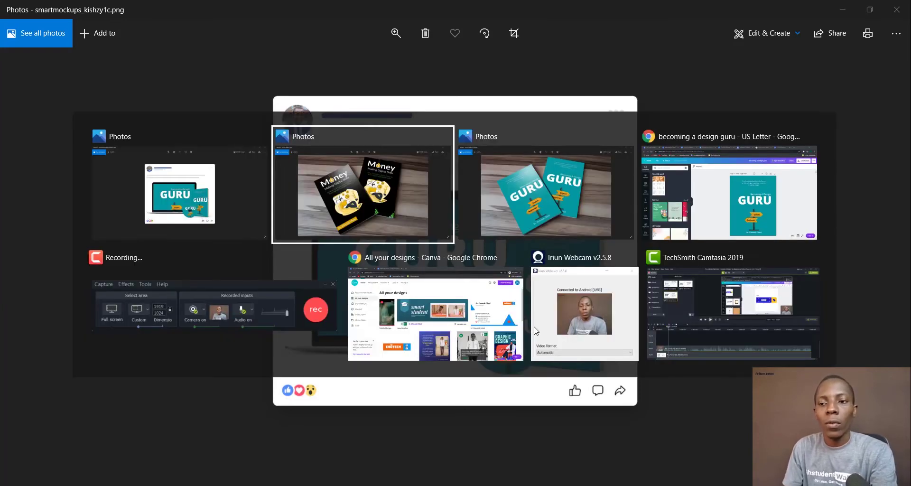
click(450, 328)
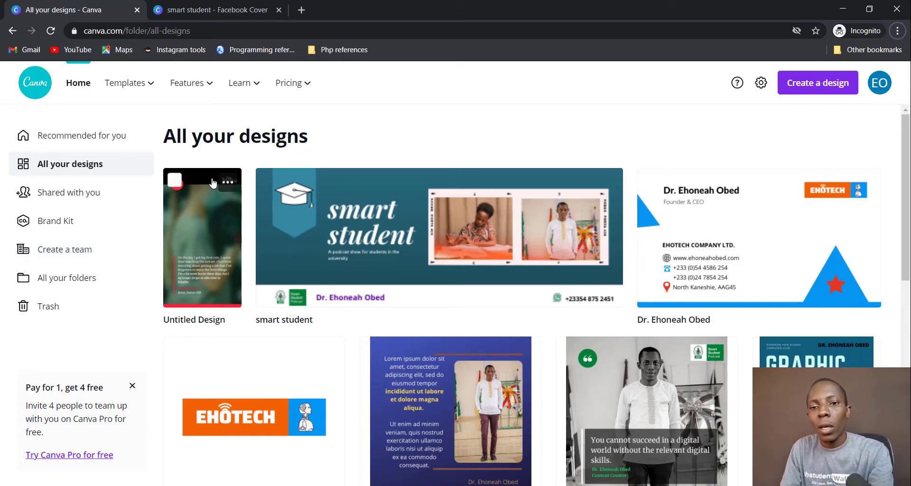
Step: Create a new 1410 × 2250 px Book Cover design by searching 'book cover'
click(835, 85)
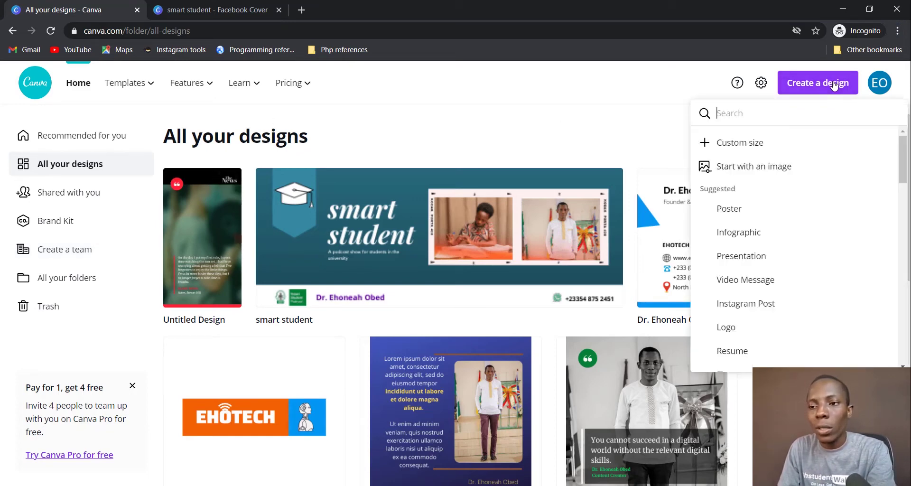
text(b)
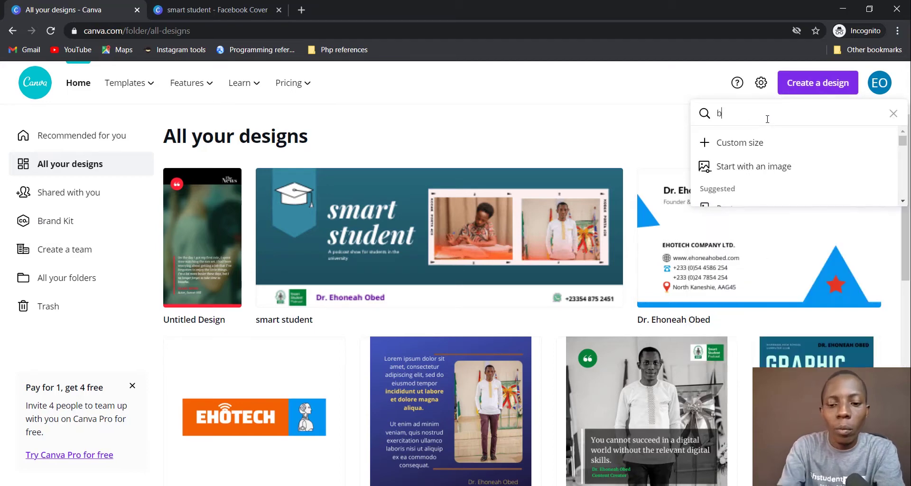
text(ook cover)
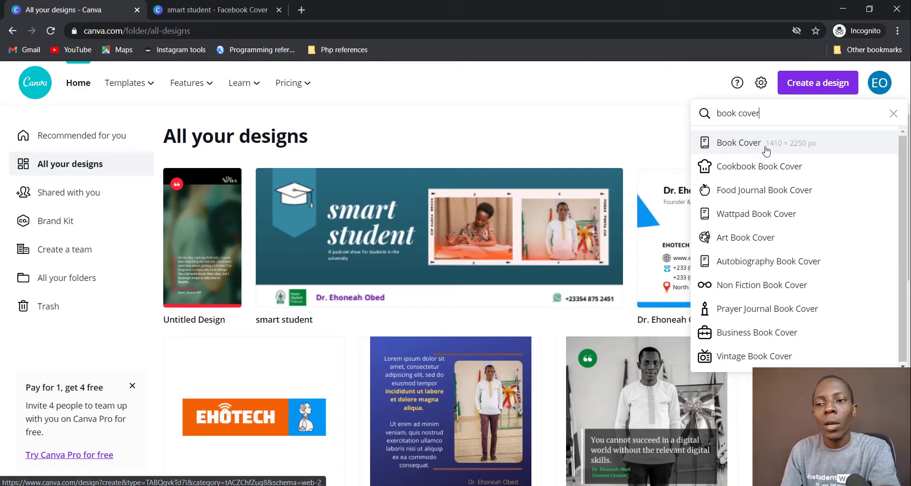
click(767, 148)
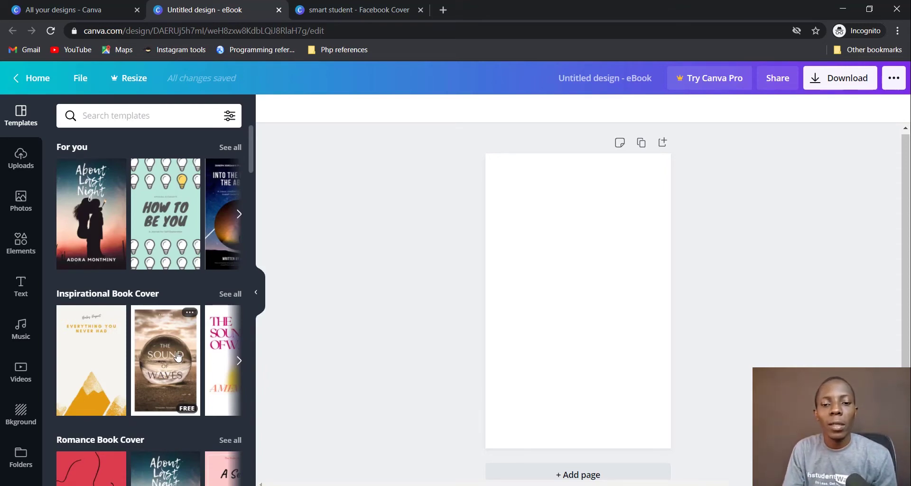
Step: Scroll through the Business, Fashion, Graphic Design and Autobiography book cover template categories
scroll(178, 357, down, 5)
scroll(175, 379, down, 7)
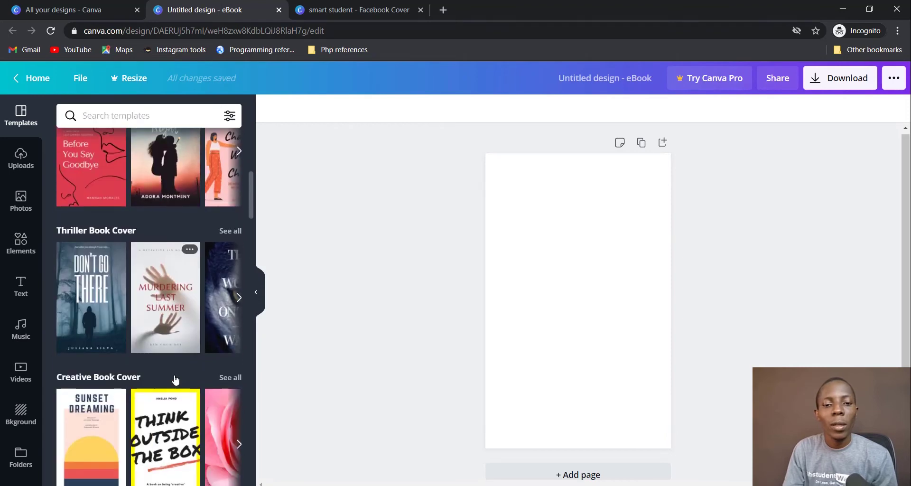
scroll(176, 380, down, 4)
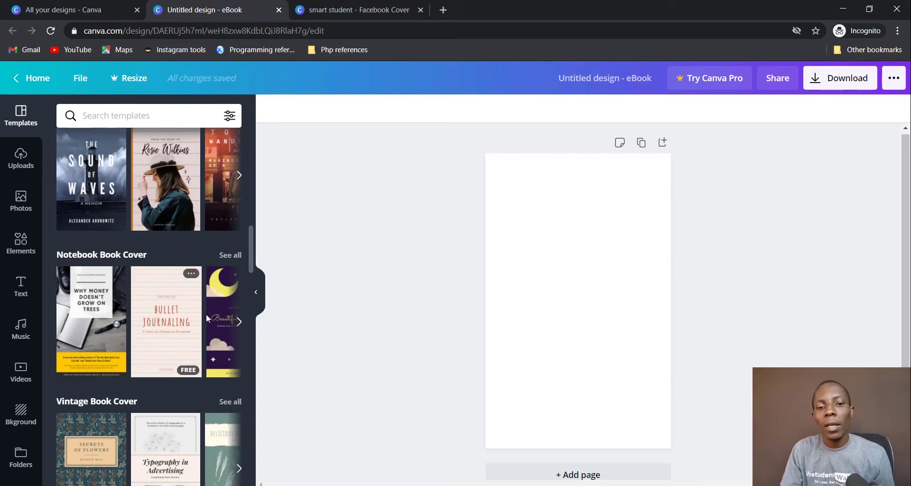
scroll(103, 341, down, 3)
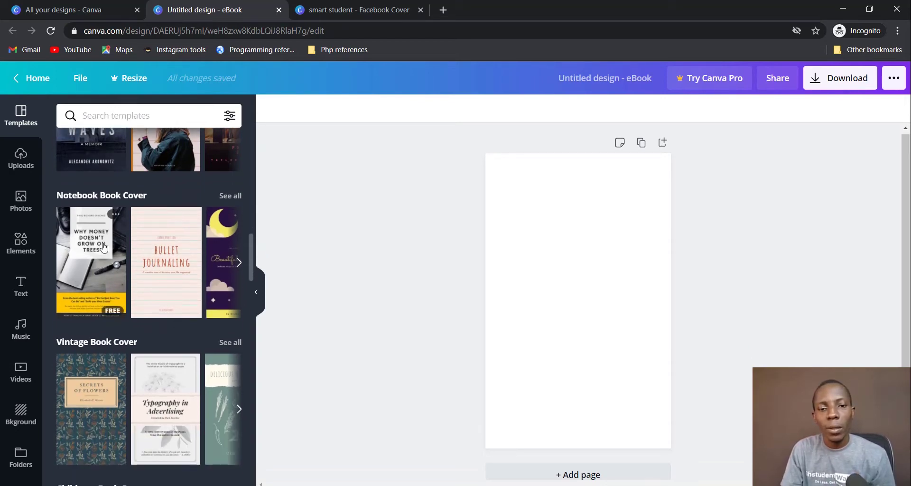
scroll(103, 243, down, 6)
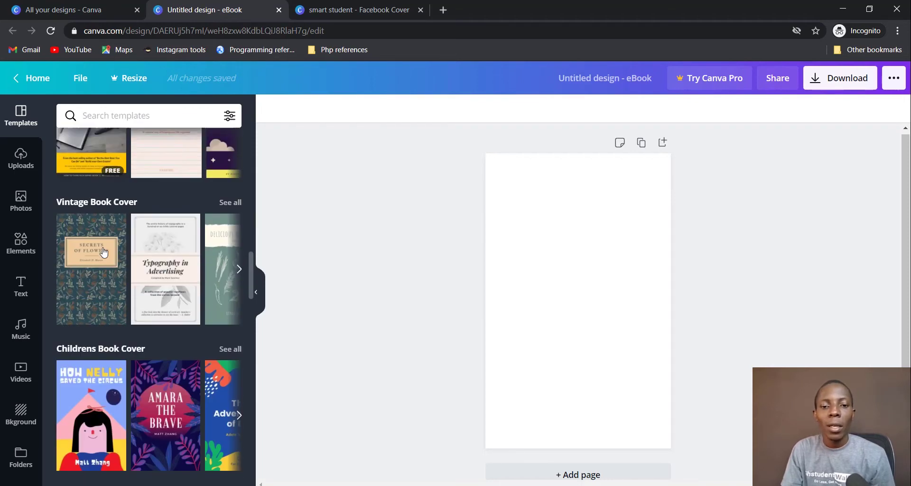
scroll(158, 328, down, 1)
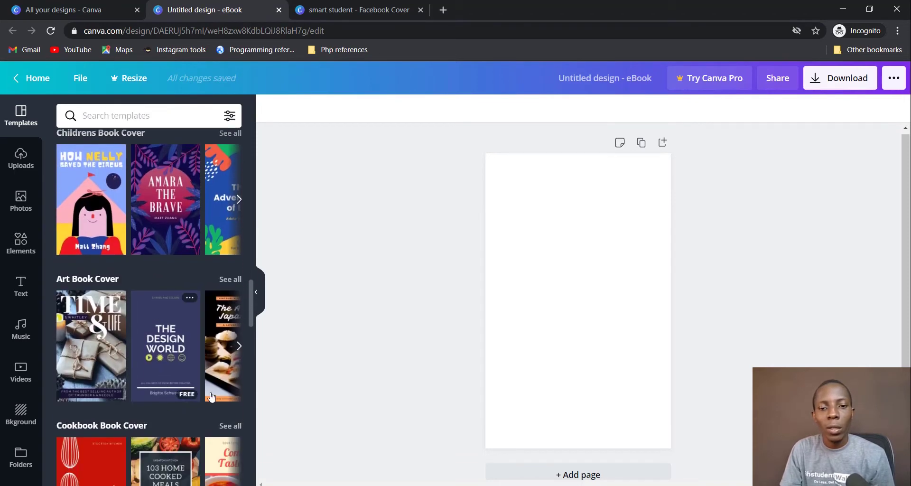
scroll(164, 366, down, 3)
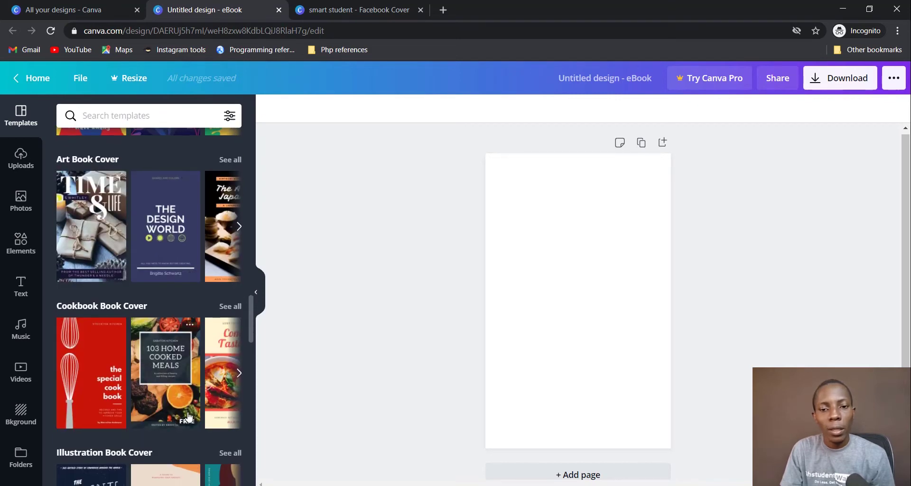
scroll(199, 401, down, 1)
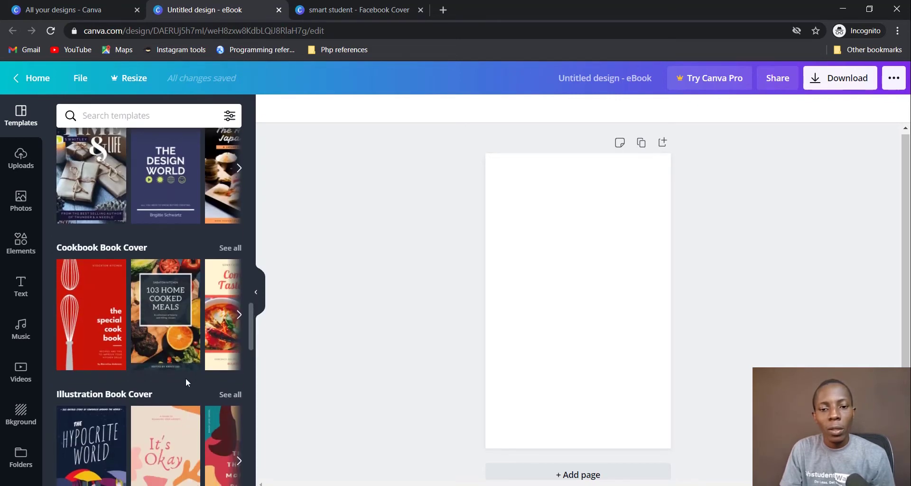
scroll(186, 379, down, 10)
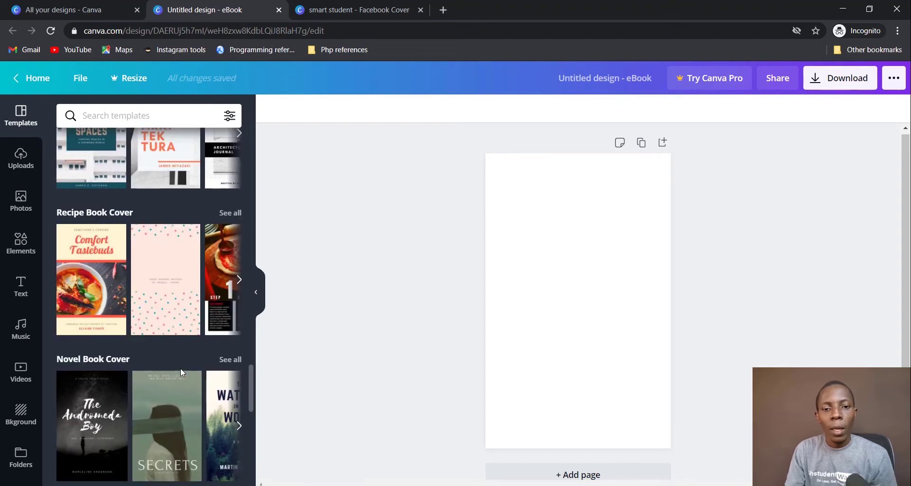
scroll(181, 369, down, 9)
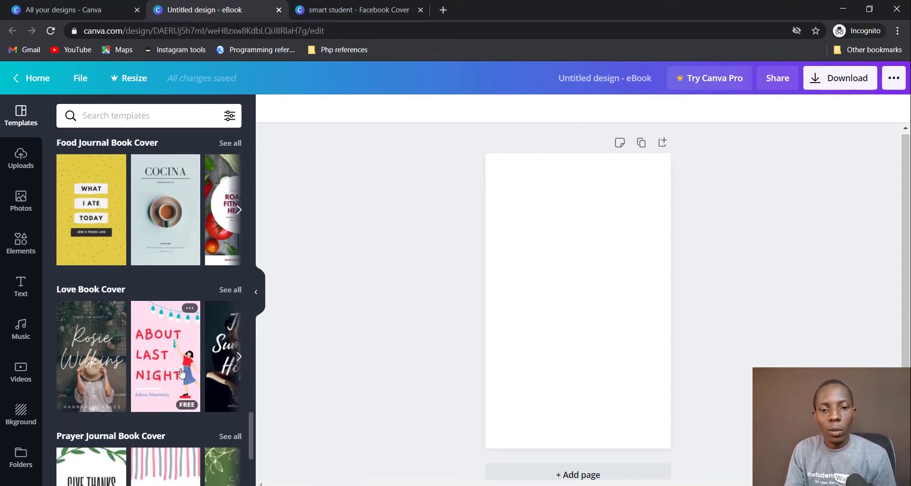
scroll(181, 373, down, 8)
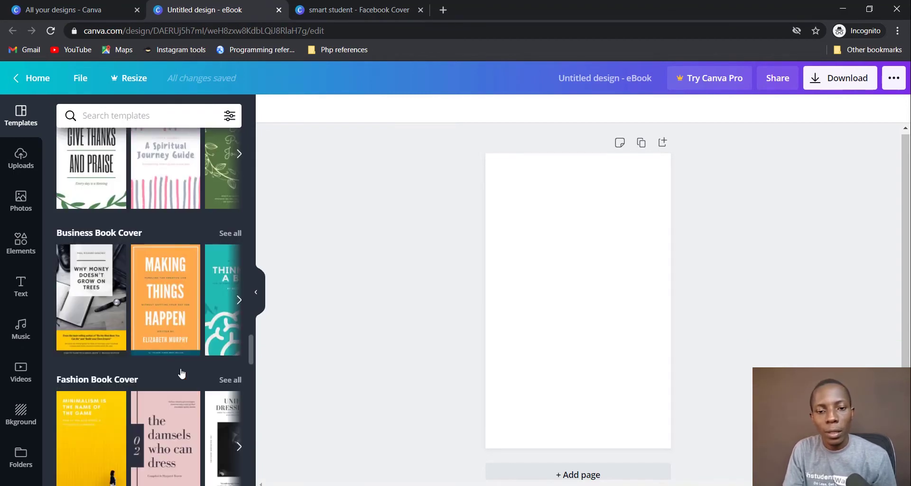
scroll(181, 374, down, 3)
scroll(181, 373, down, 4)
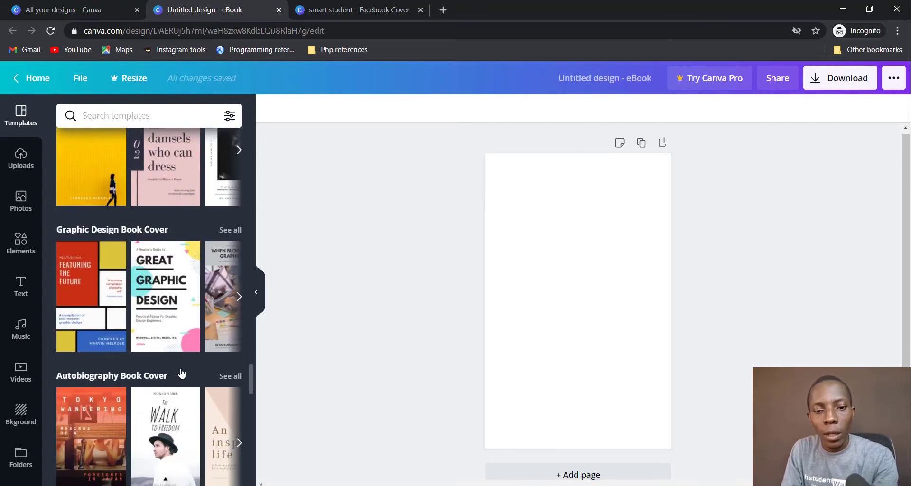
scroll(180, 373, up, 10)
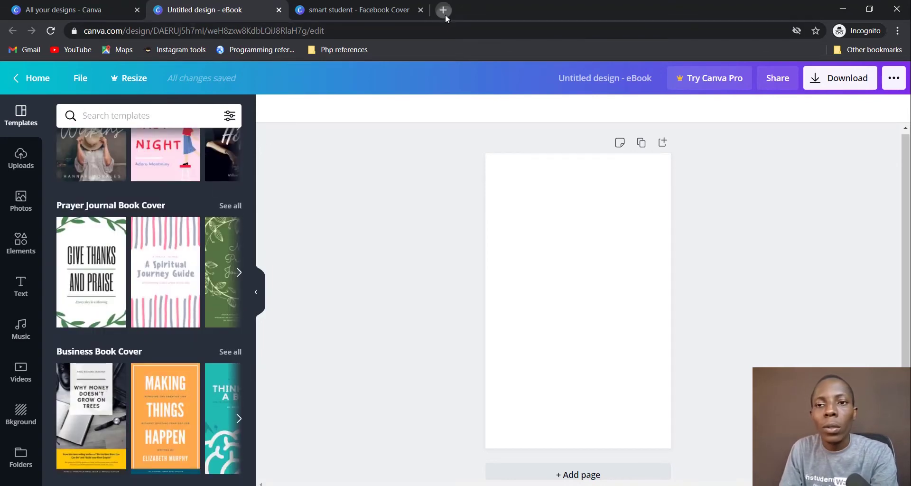
Step: Search Google Images for 'book cover design' in a new tab
click(445, 16)
text(goo)
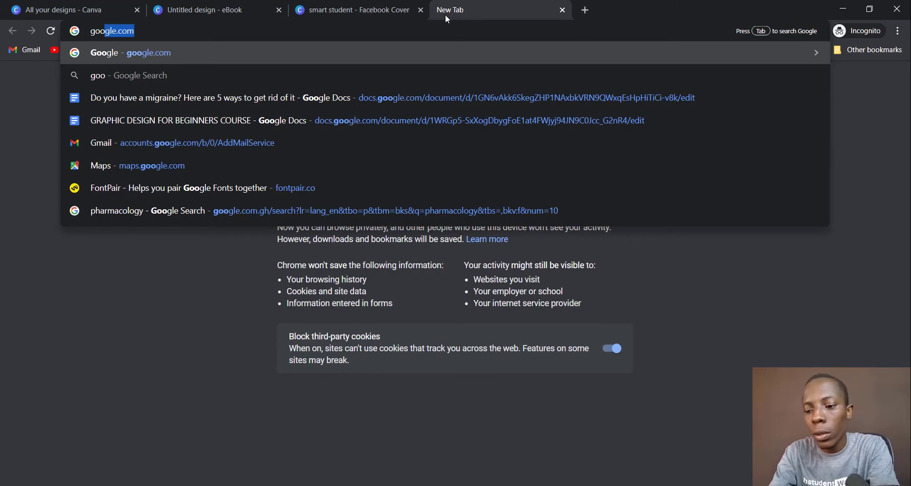
key(Return)
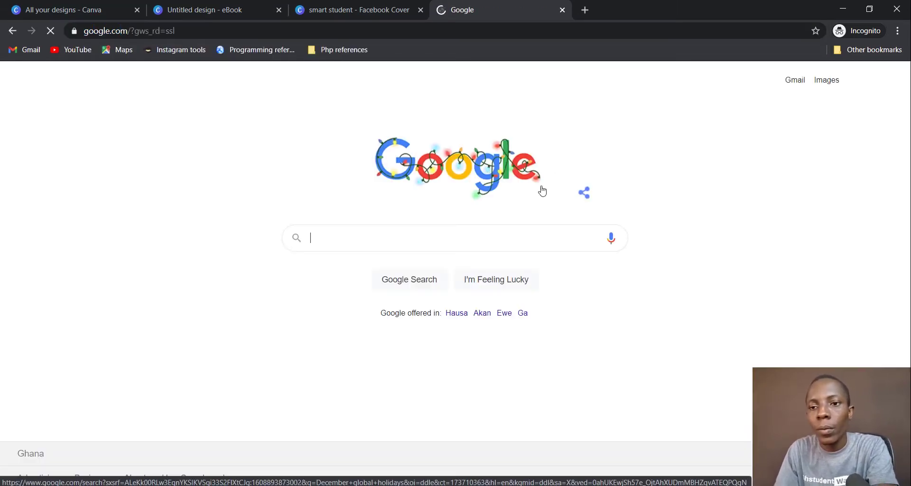
click(486, 241)
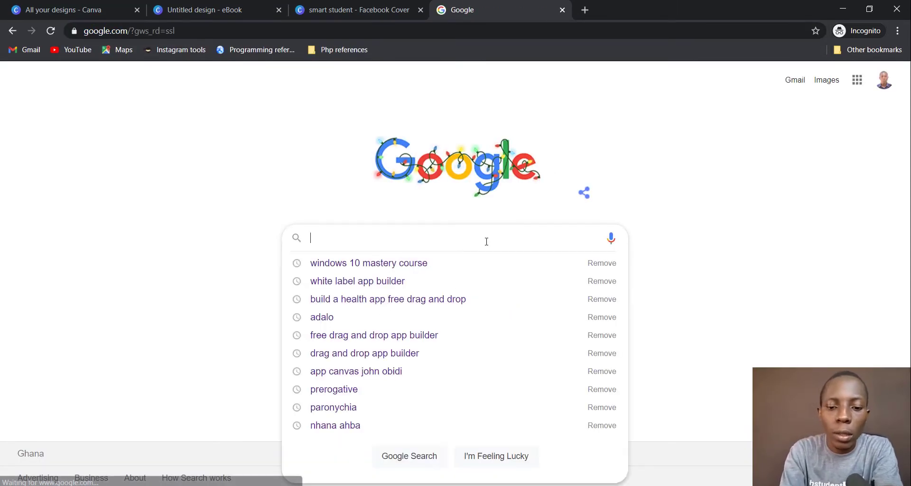
text(book co)
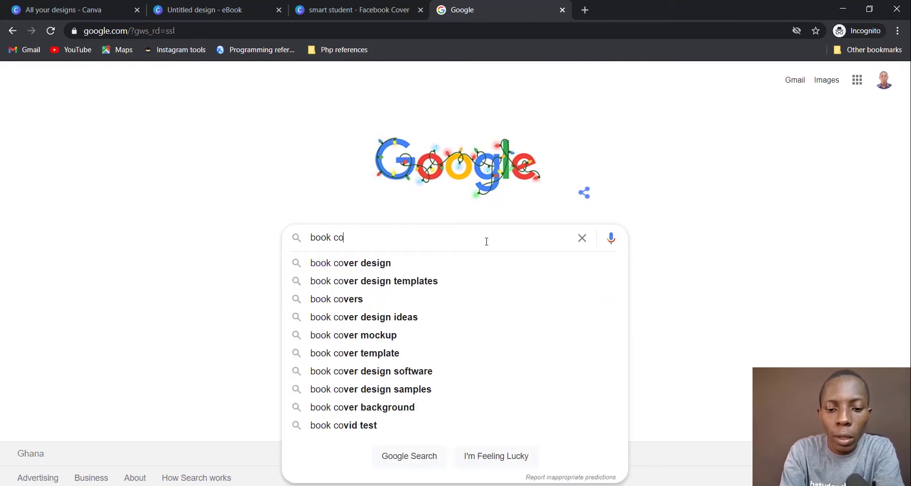
text(ver design)
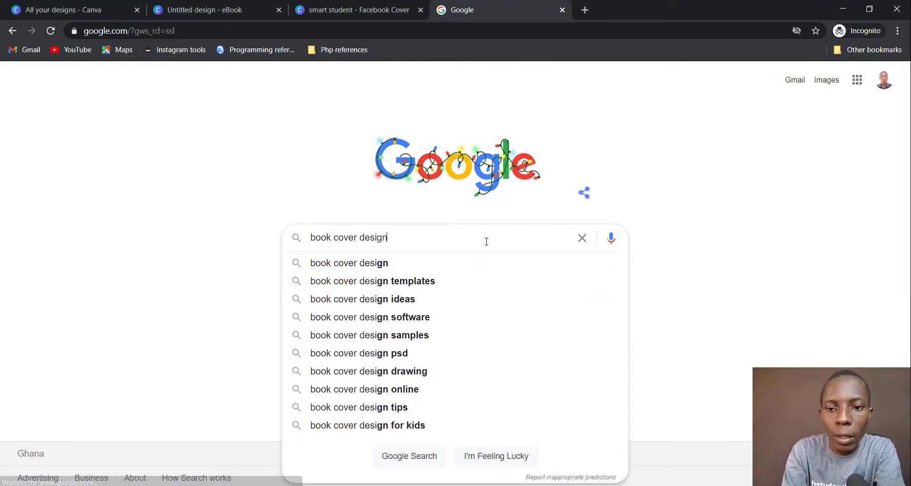
key(Return)
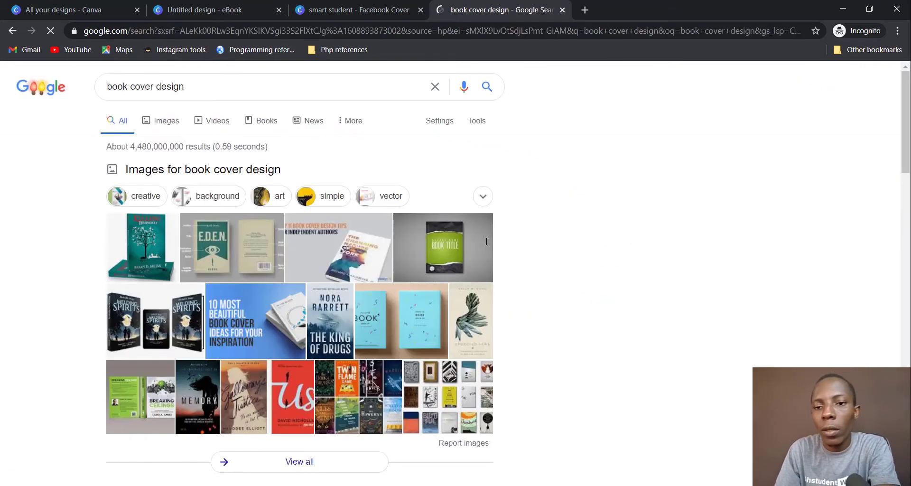
click(164, 126)
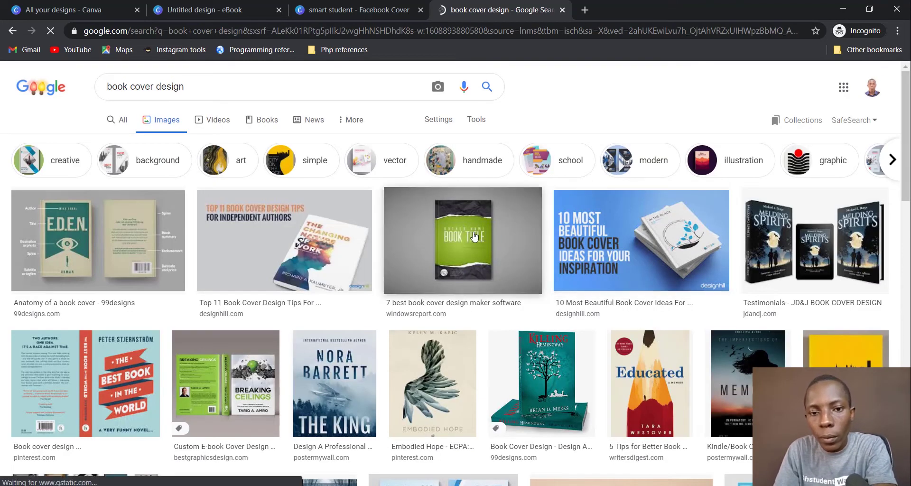
Step: Preview the Breaking Ceilings, Best Book In The World and Place Your Headline Here covers
scroll(474, 237, down, 1)
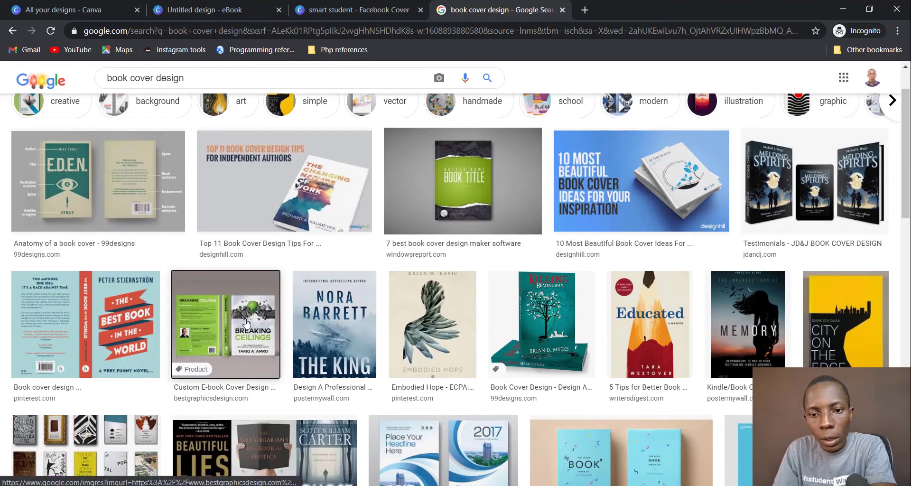
click(240, 322)
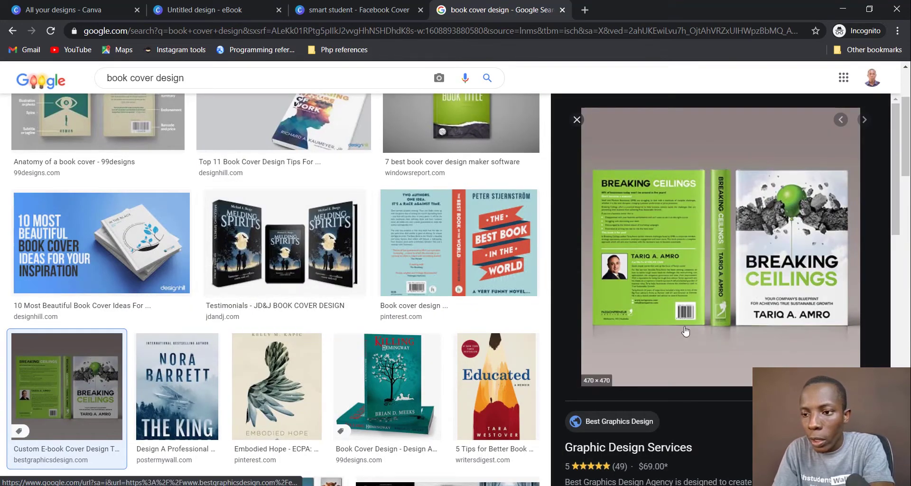
scroll(444, 153, down, 3)
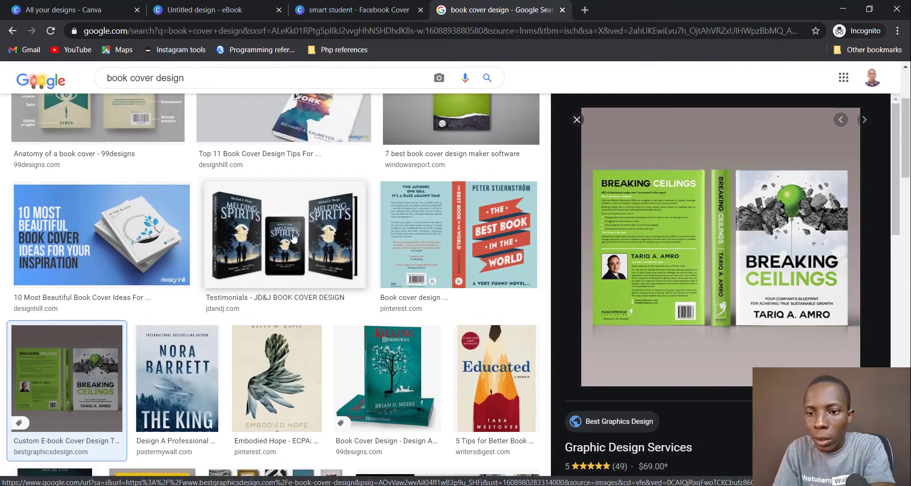
click(478, 133)
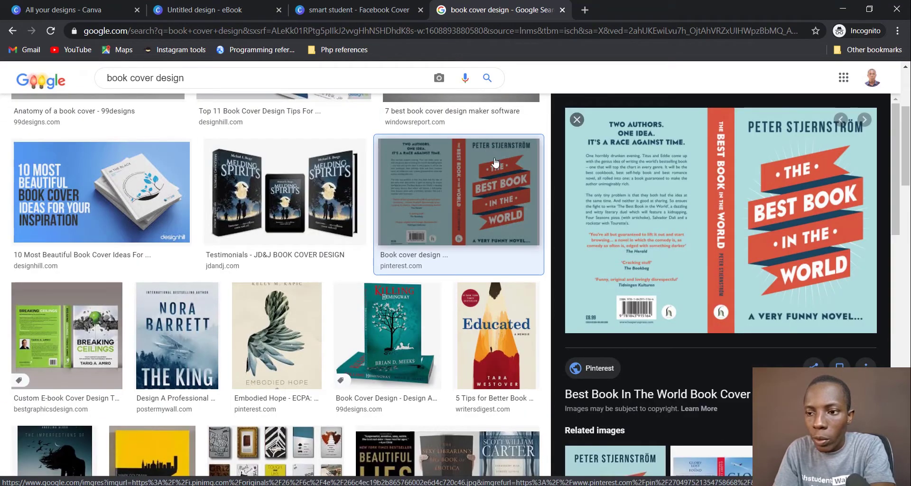
scroll(414, 271, down, 3)
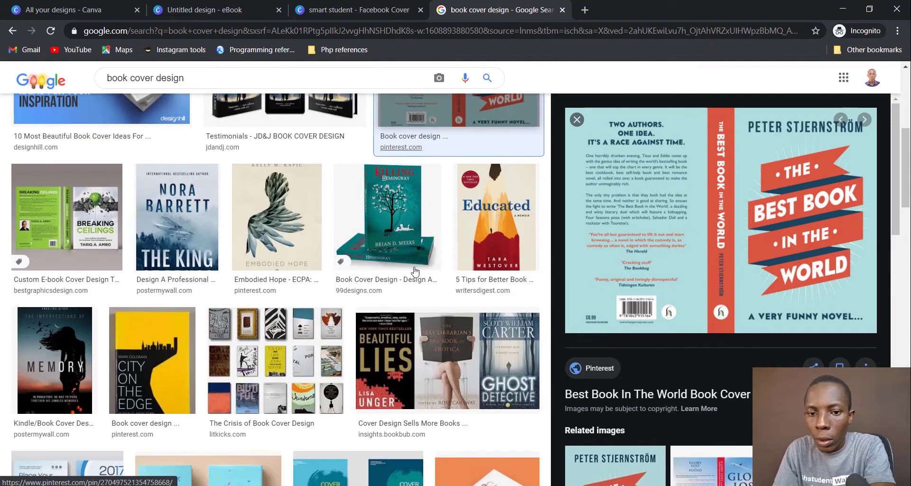
scroll(311, 290, down, 1)
scroll(310, 291, down, 2)
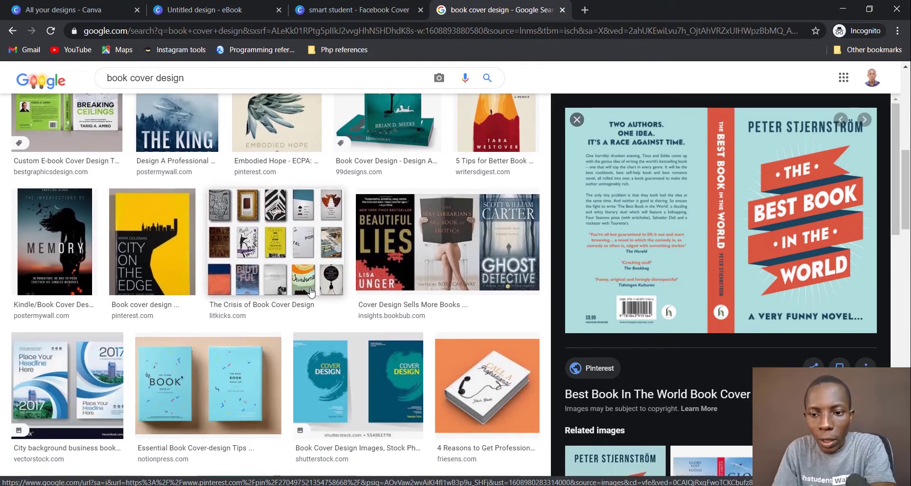
scroll(418, 268, down, 4)
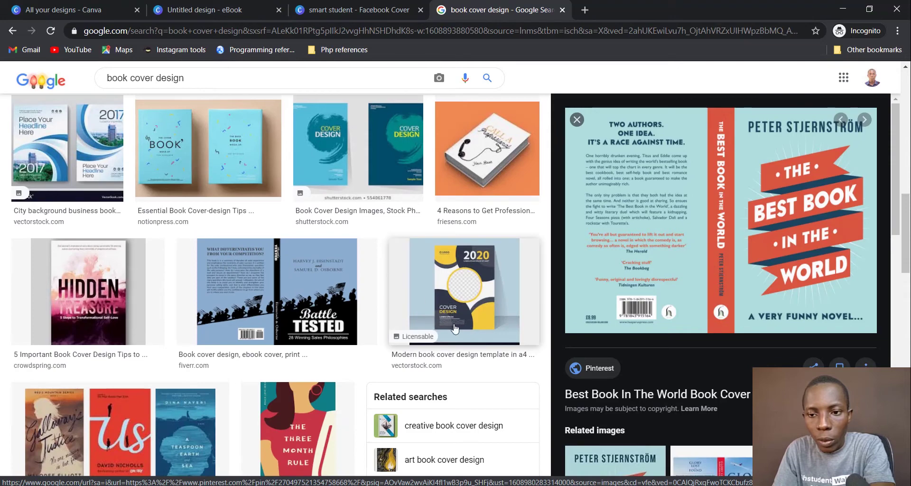
scroll(315, 261, down, 2)
scroll(315, 261, down, 8)
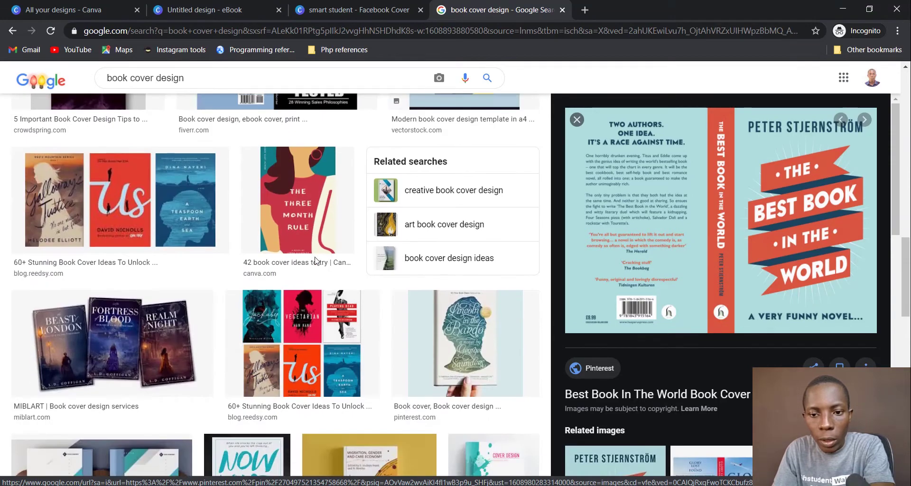
scroll(316, 261, down, 2)
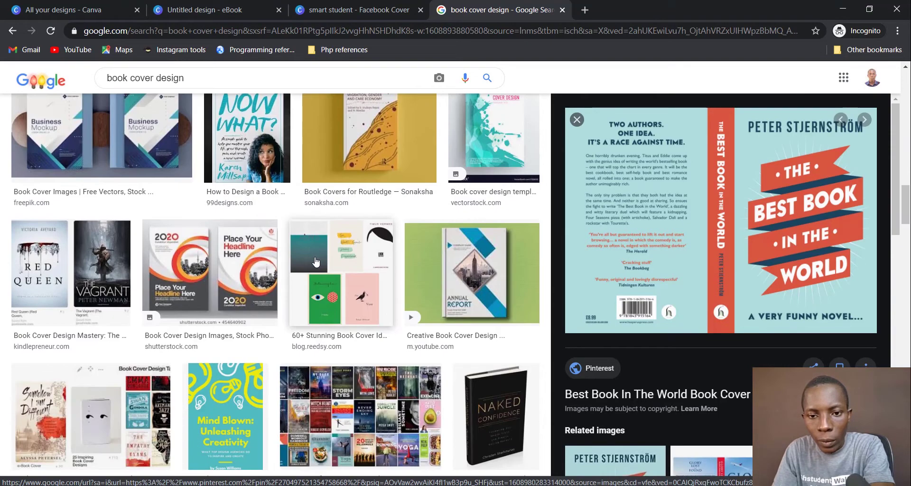
click(189, 256)
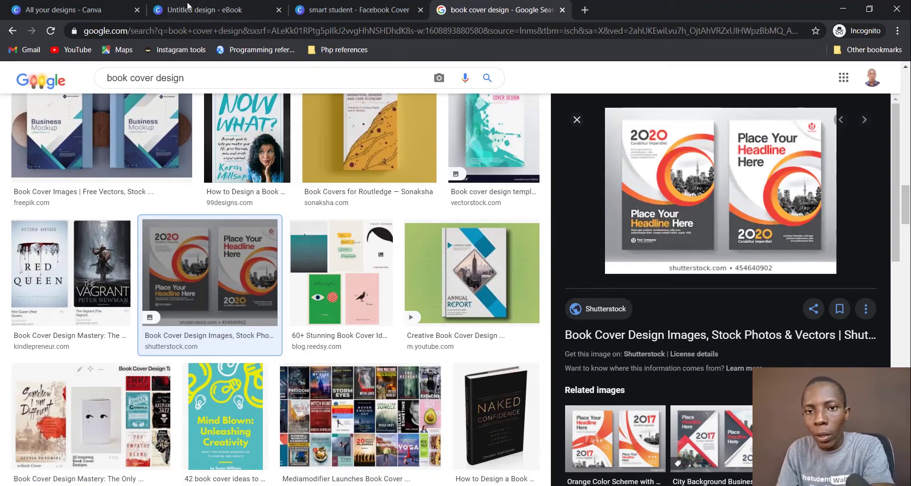
key(alt+Tab)
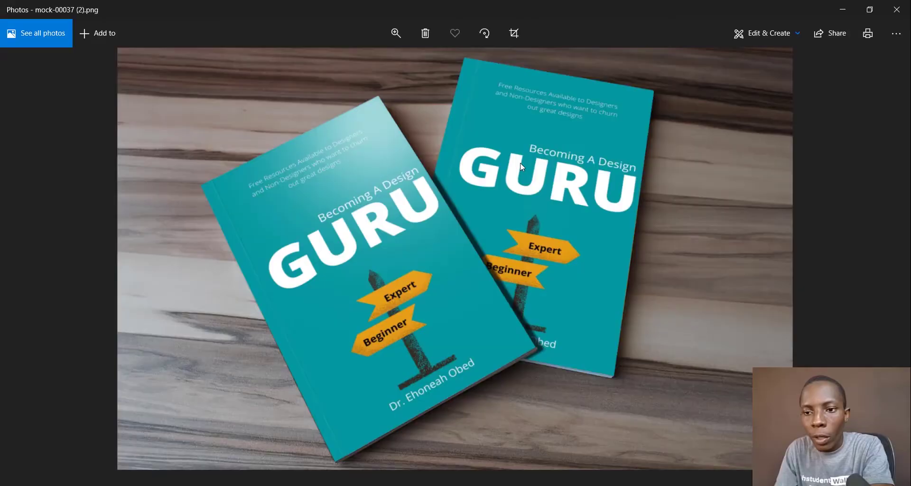
key(alt+Tab)
key(alt+Tab)
key(alt+Tab)
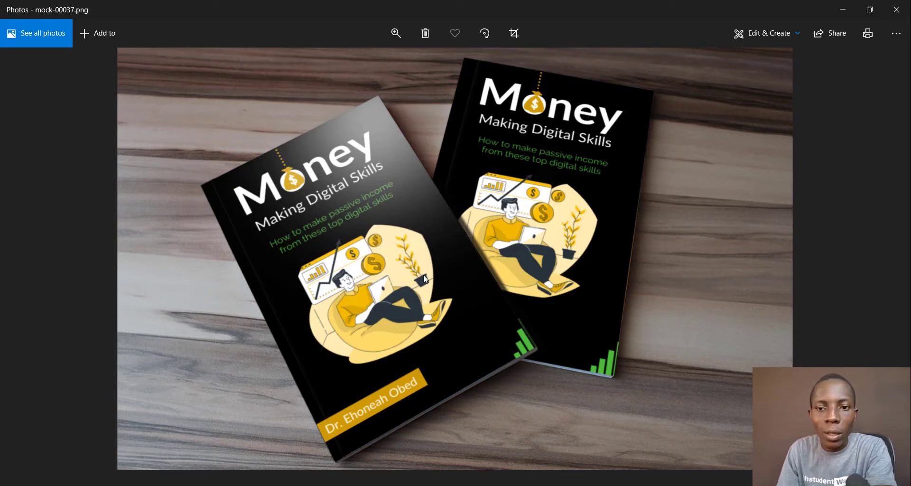
key(alt+Tab)
key(alt+Tab)
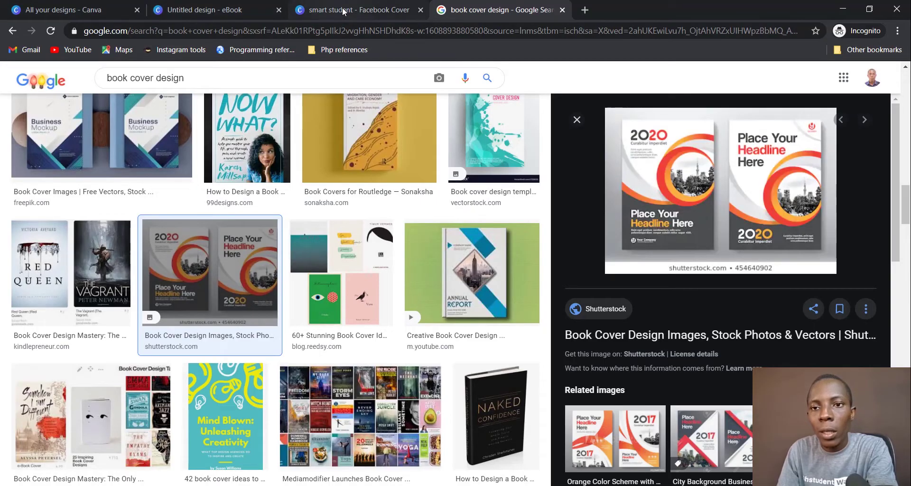
Step: Check the smart student design, select the blank eBook page, then open a new browser tab
click(344, 11)
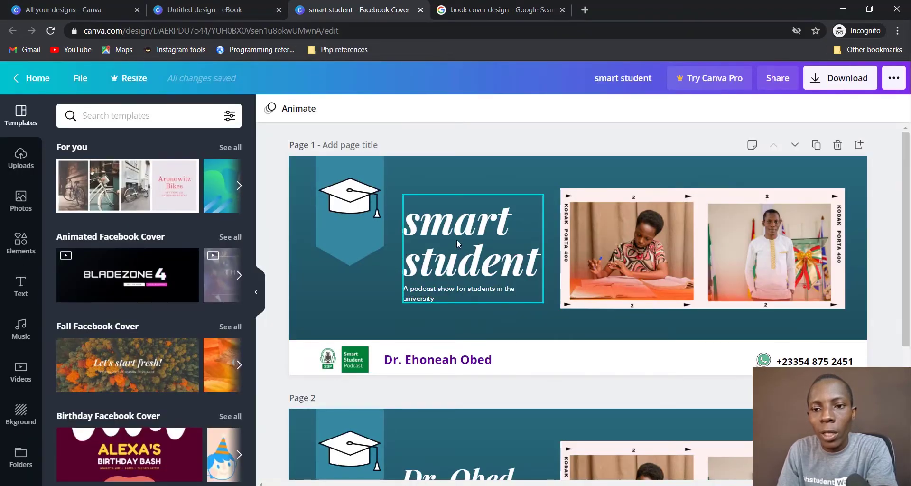
click(199, 6)
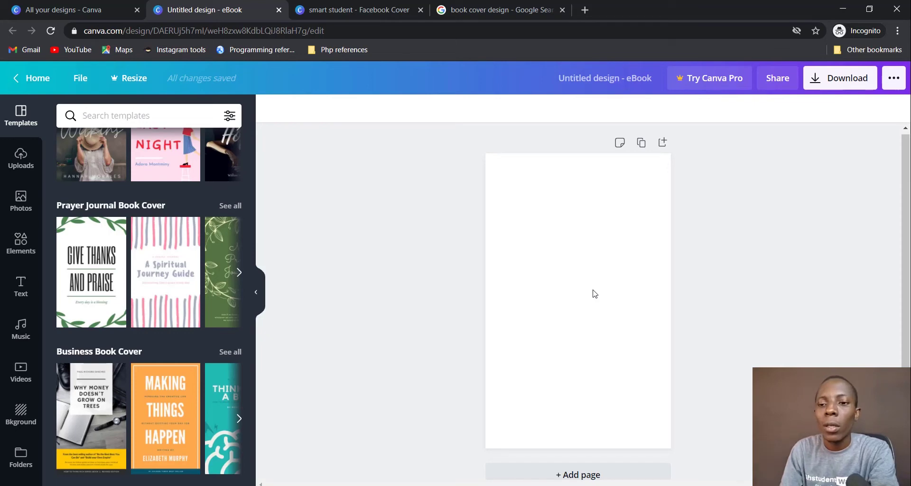
click(593, 292)
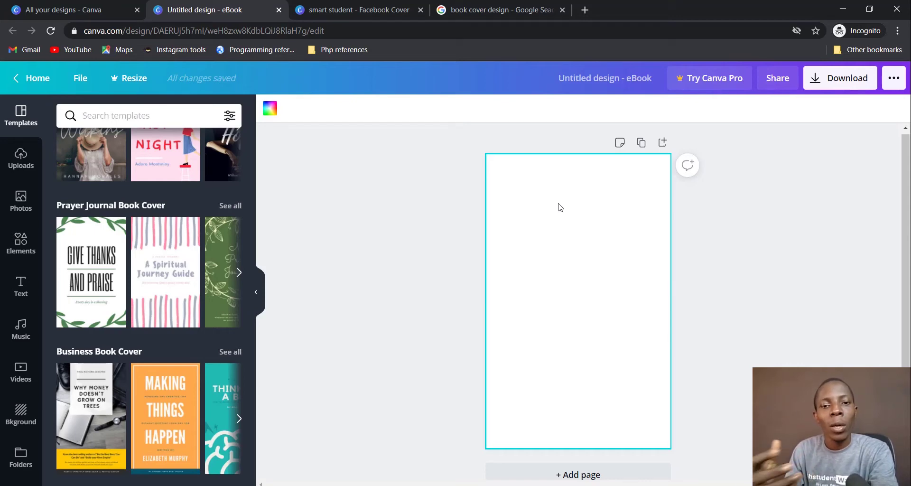
click(586, 9)
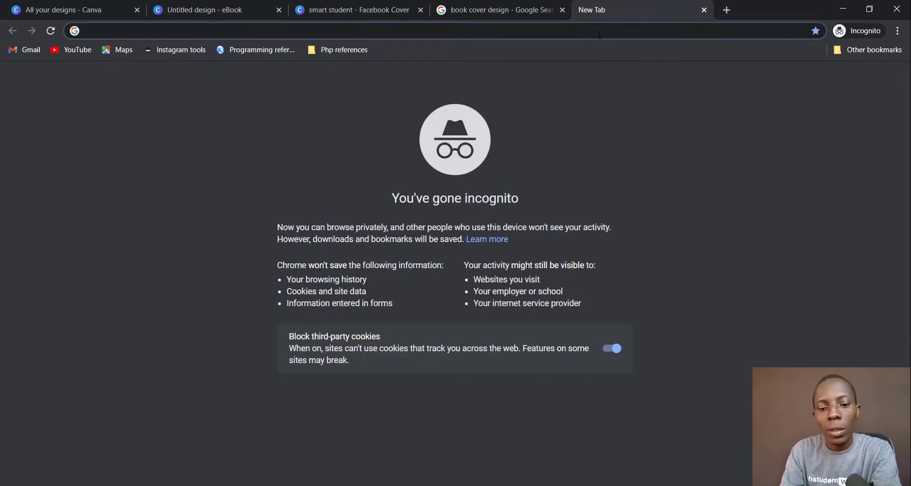
Step: Search stories.freepik.com for 'student' illustrations and open the Exams illustration
text(sto)
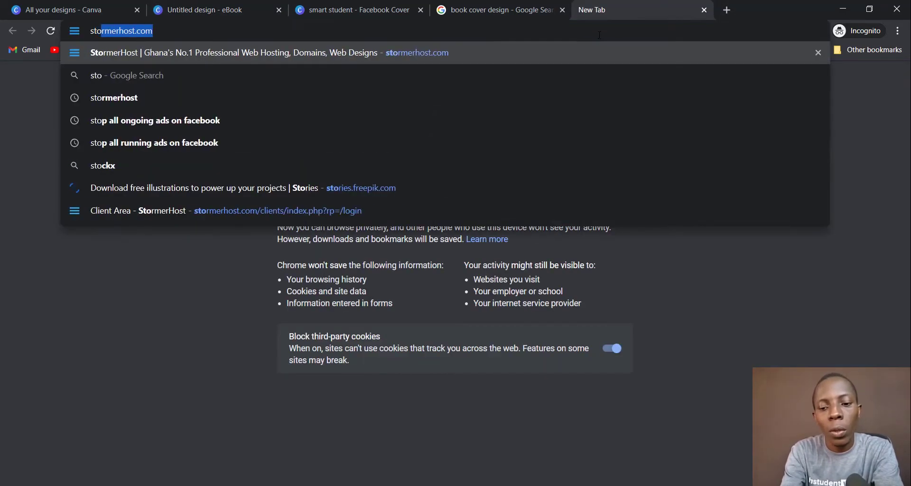
text(rie)
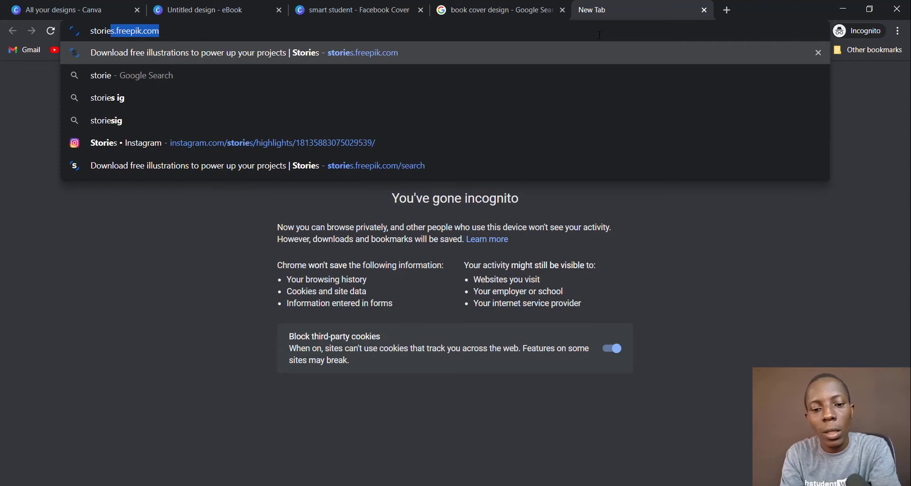
text(s.)
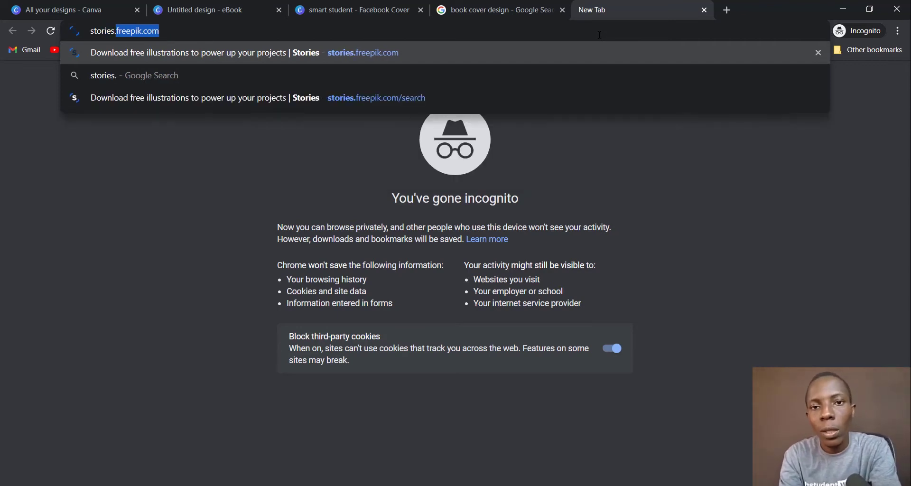
text(freepi)
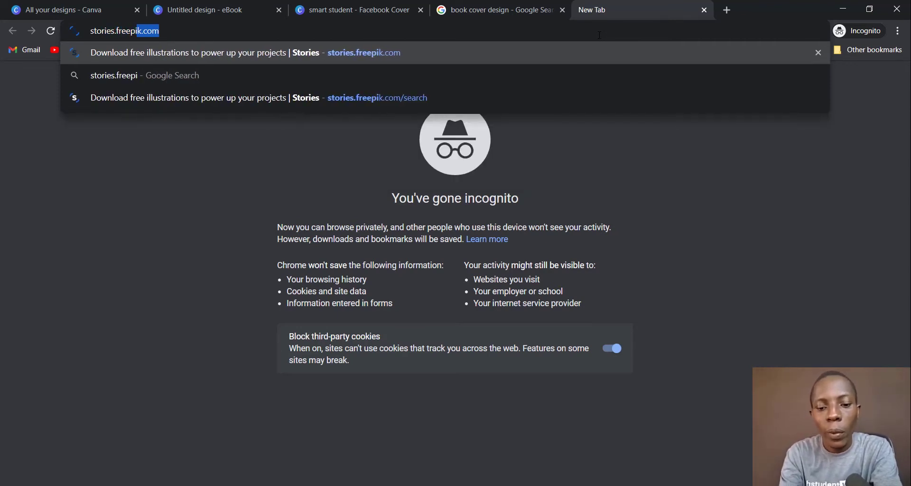
text(k.com)
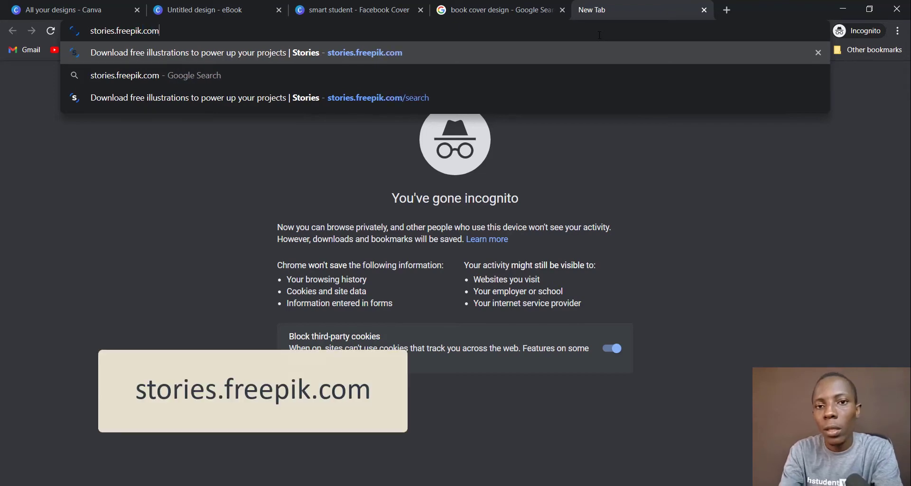
key(Return)
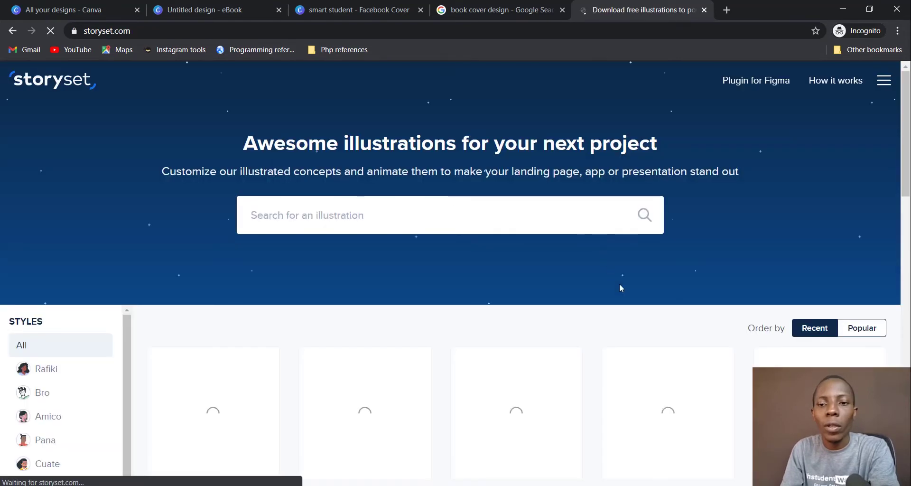
click(476, 219)
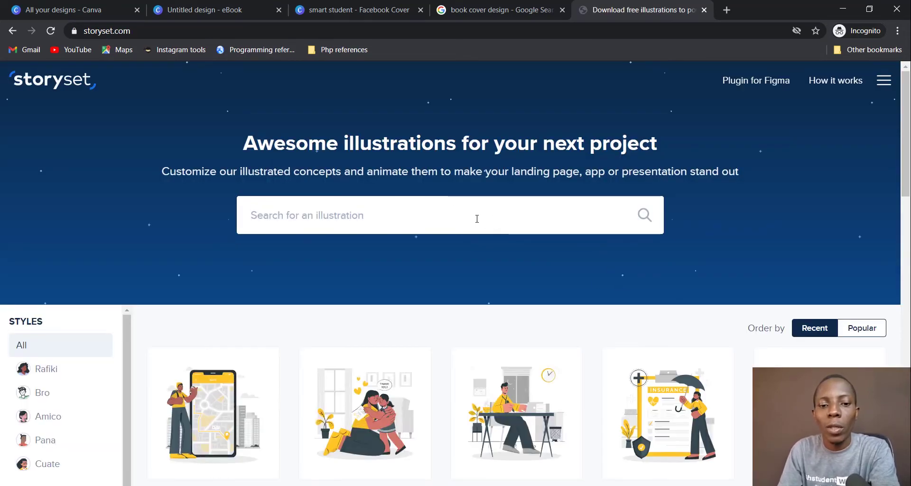
text(student)
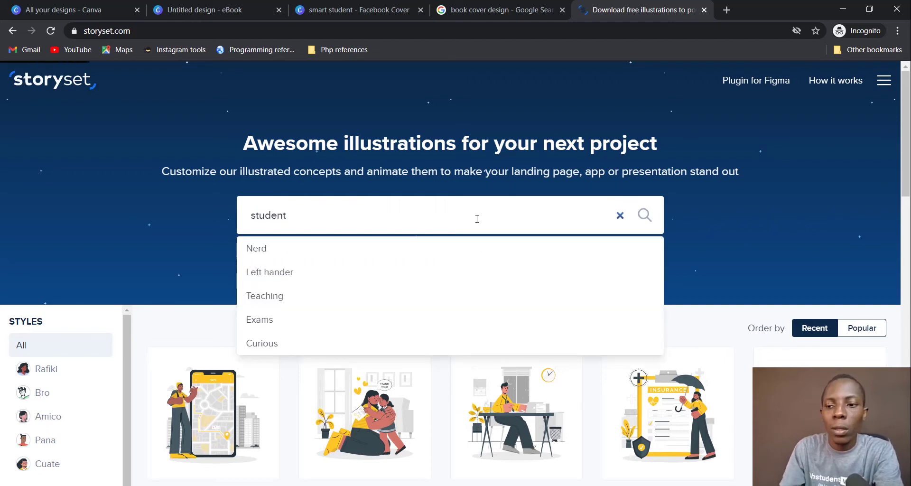
key(Return)
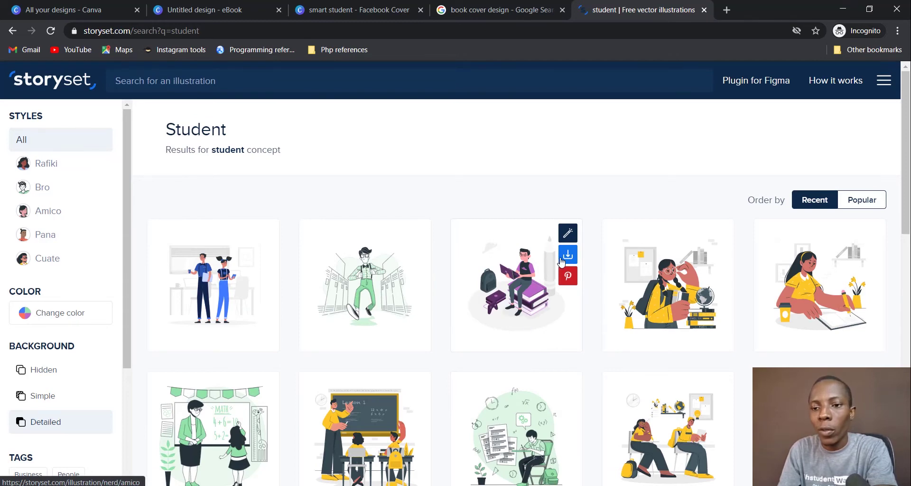
scroll(506, 290, down, 1)
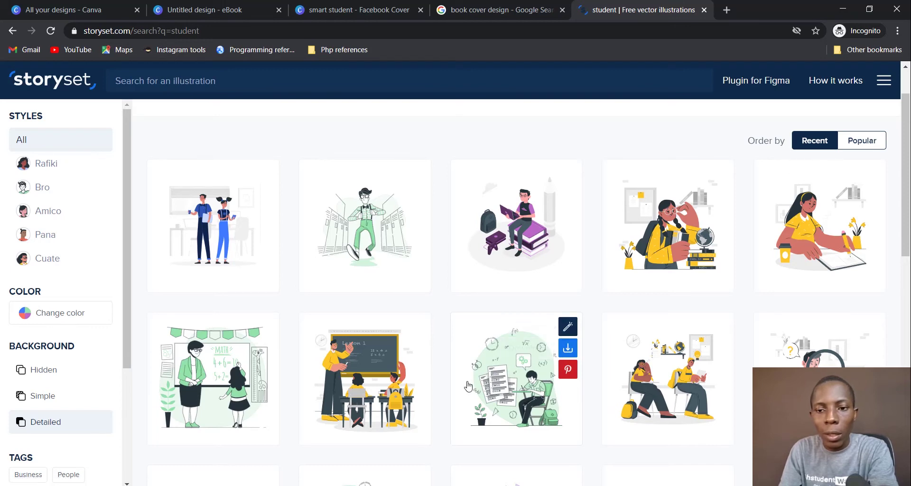
click(519, 383)
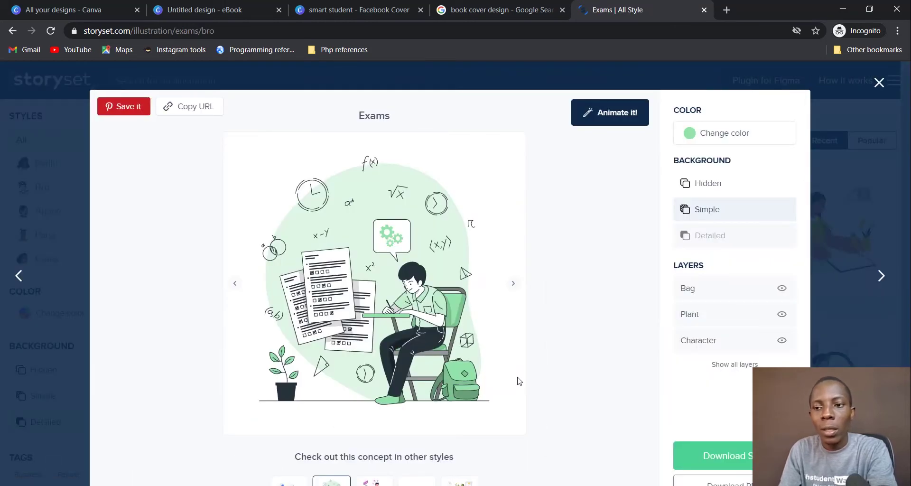
Step: Recolour the Exams illustration purple (9992E3), then switch to the smart student Facebook Cover
click(688, 138)
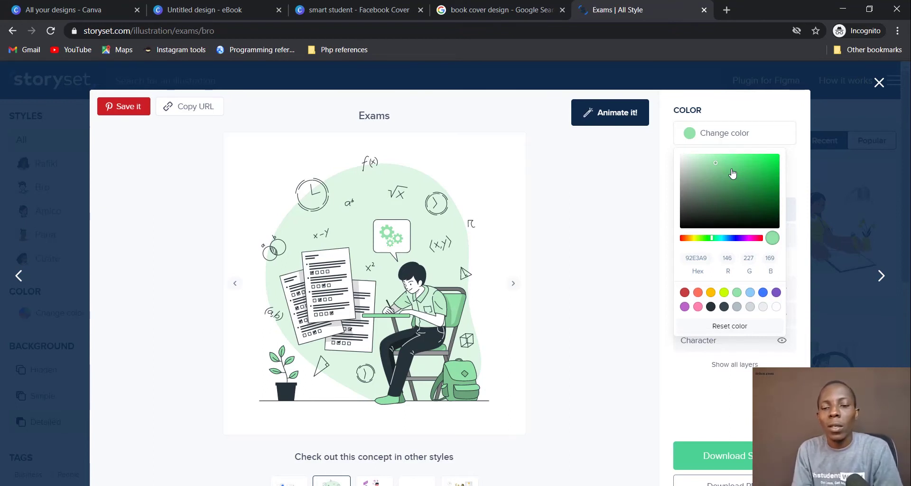
click(736, 238)
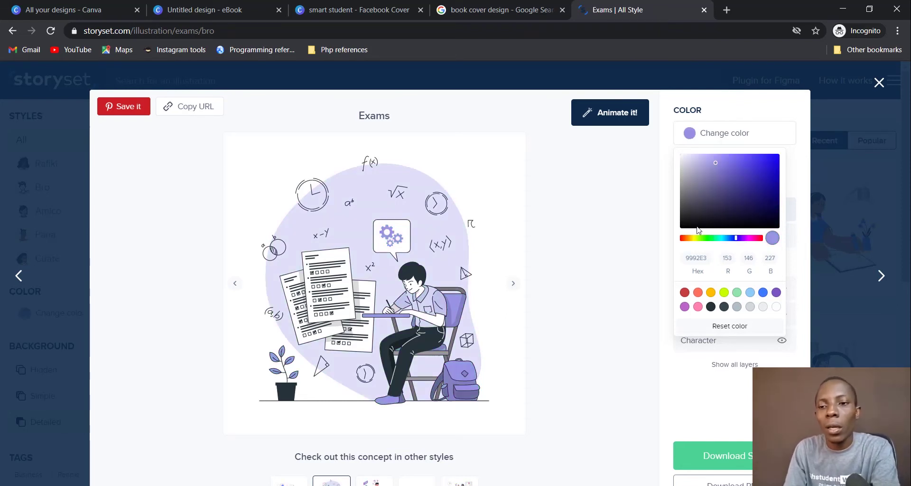
click(291, 13)
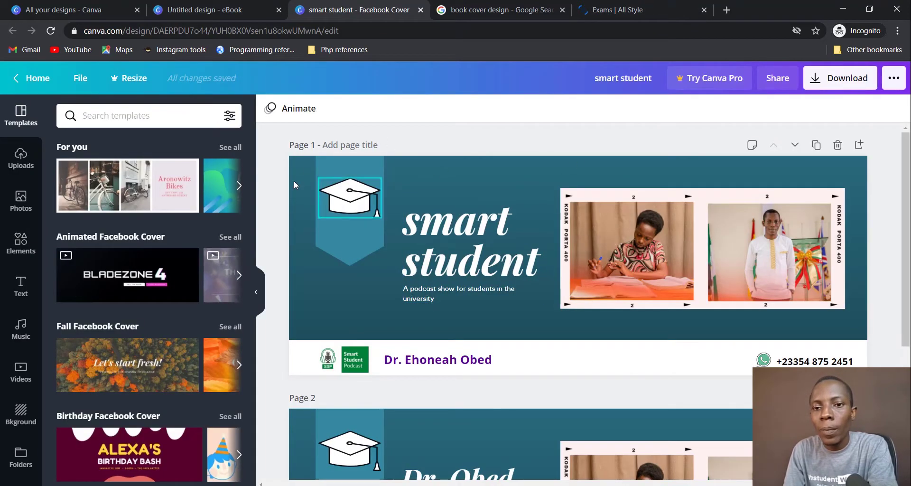
Step: Copy the cover background's teal hex code #3589A1 and return to the Storyset Exams tab
click(498, 175)
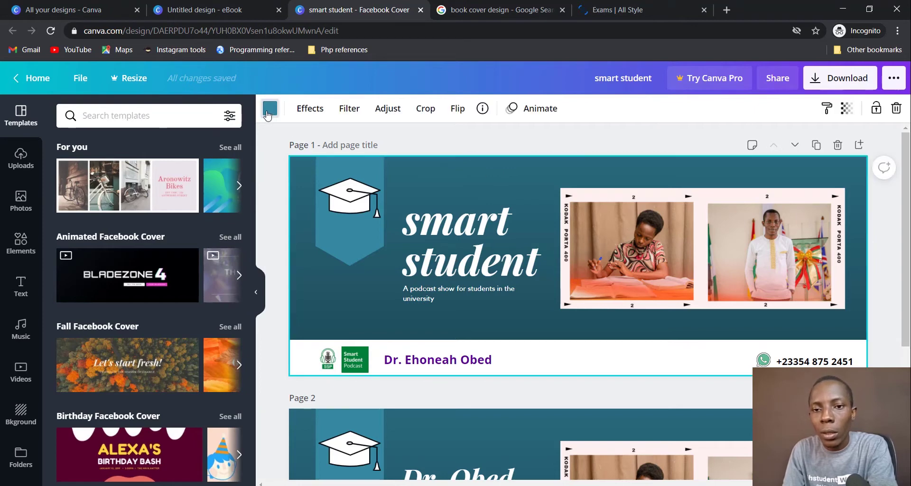
click(269, 108)
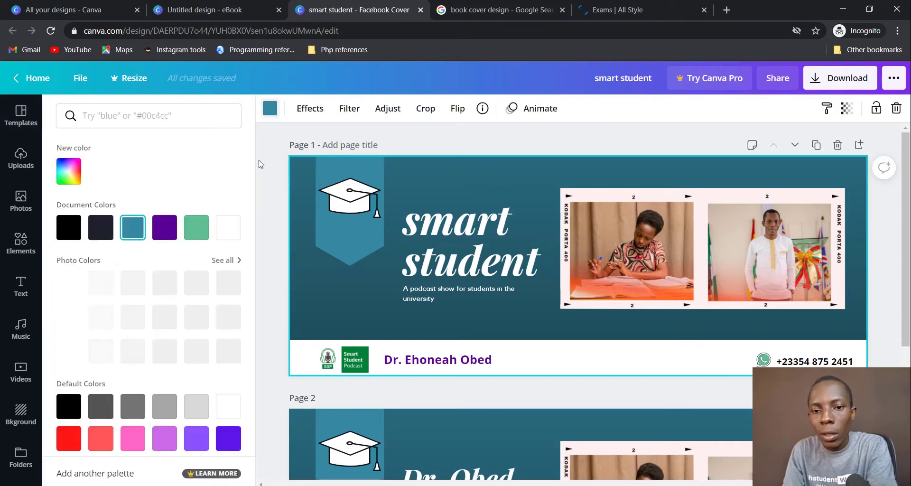
click(72, 177)
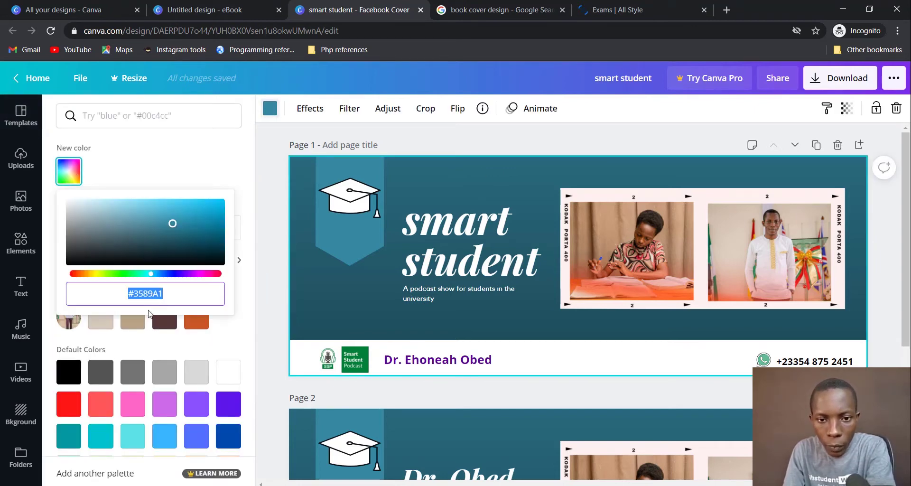
right_click(146, 293)
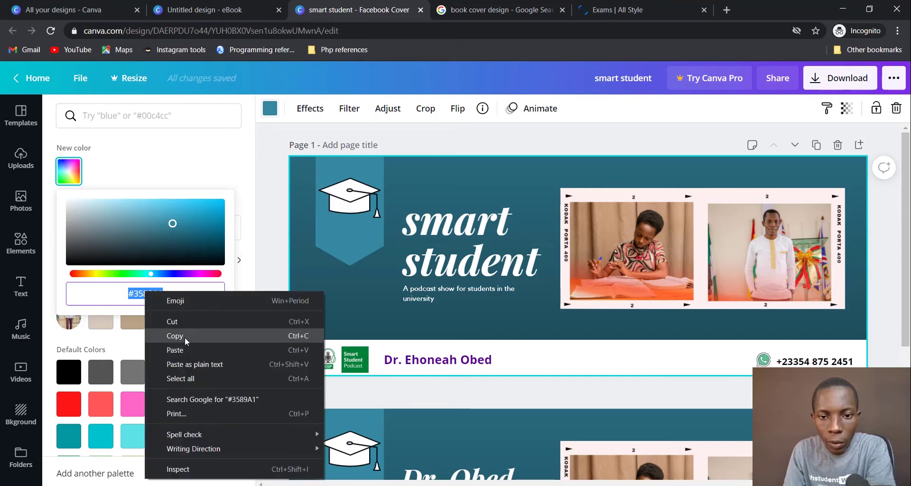
click(184, 336)
click(630, 11)
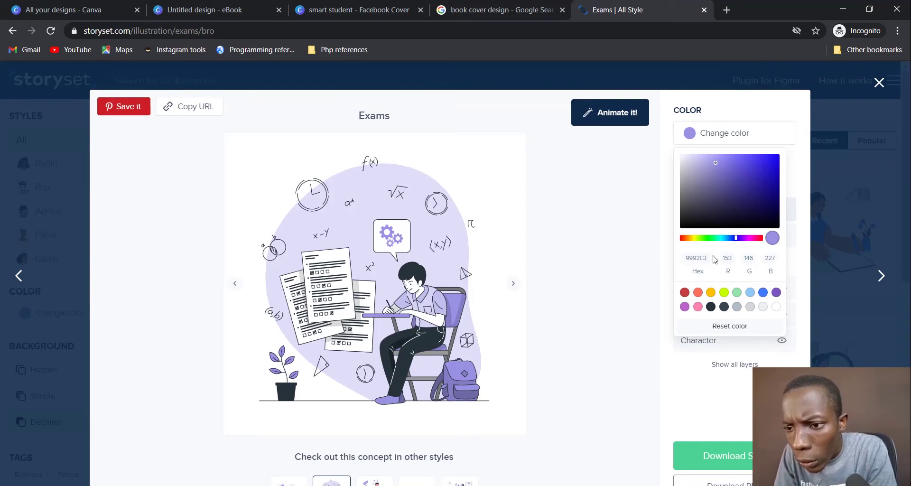
Step: Recolour the Storyset Exams illustration to hex 3589A1 and download it as Exams-bro.png
drag(707, 256, 679, 259)
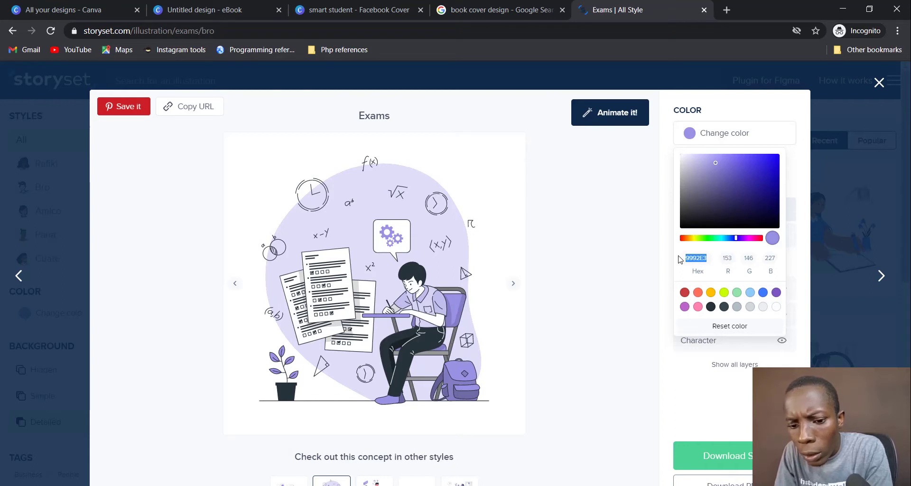
key(ctrl+v)
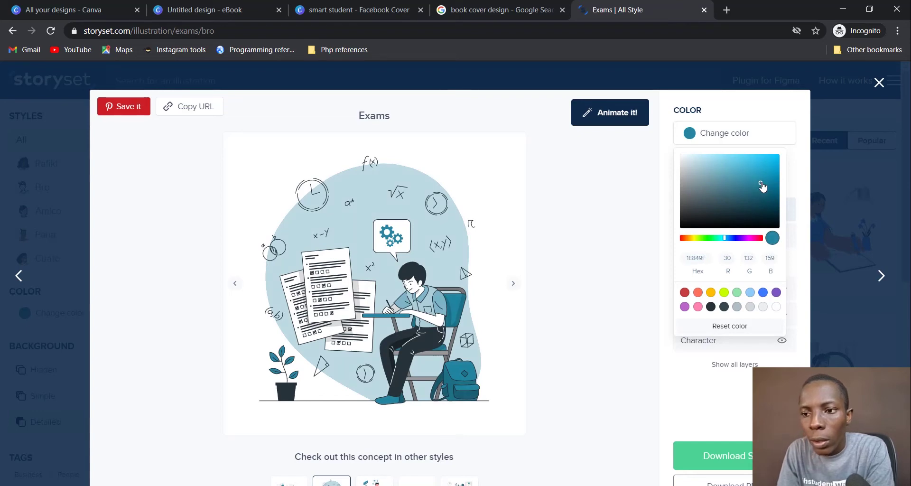
click(634, 415)
scroll(518, 342, down, 2)
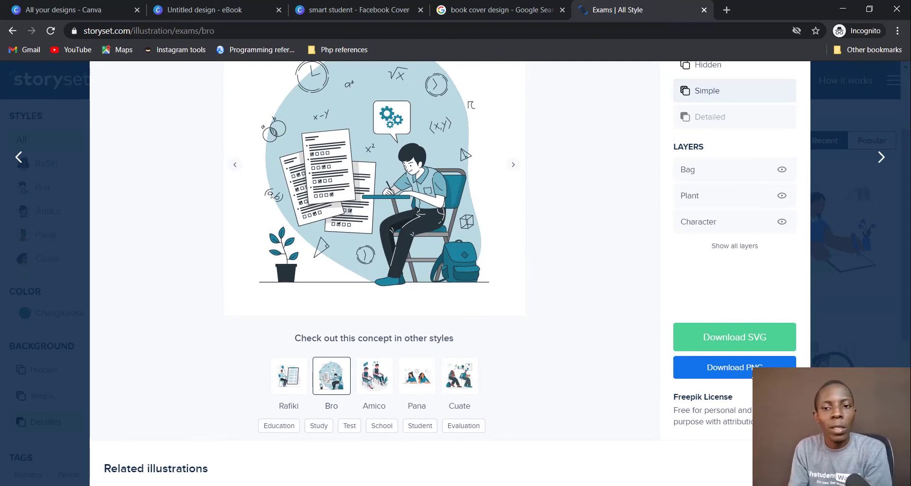
click(752, 374)
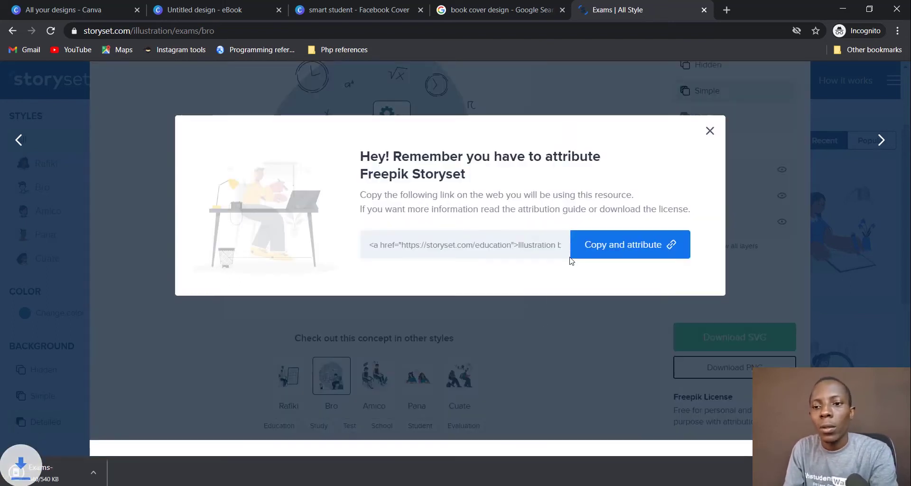
click(709, 131)
Step: Find Exams-bro.png in the Downloads folder, preview it, then go back to the browser
click(129, 474)
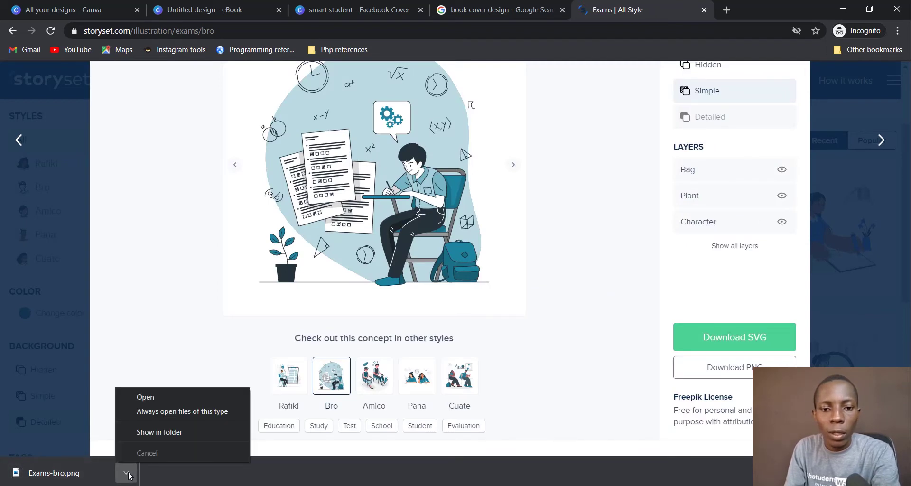
click(164, 431)
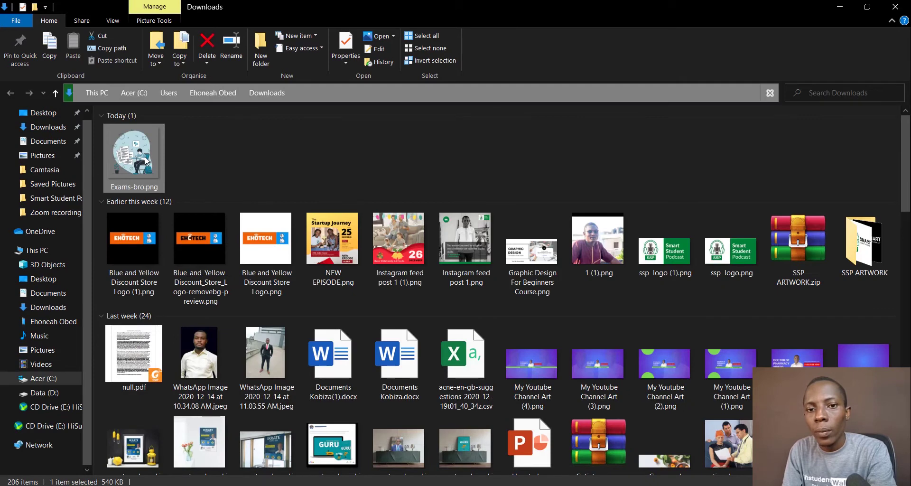
double_click(146, 160)
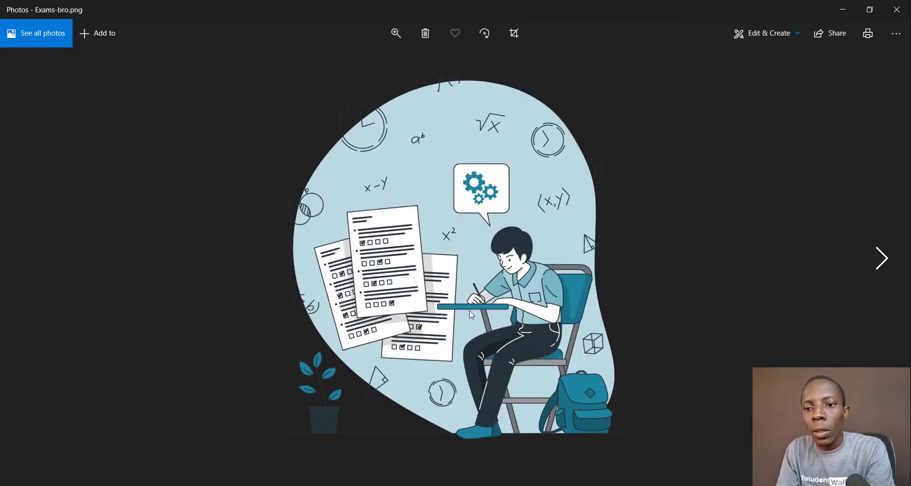
click(897, 9)
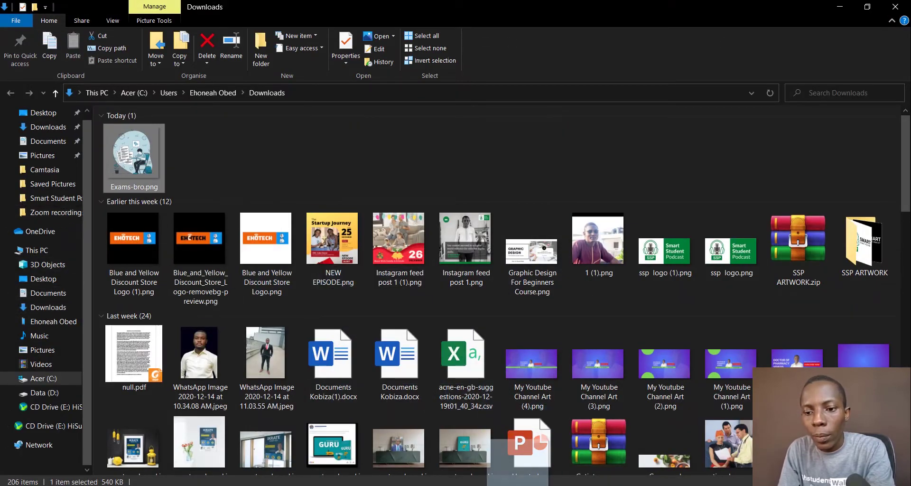
mouse_move(510, 483)
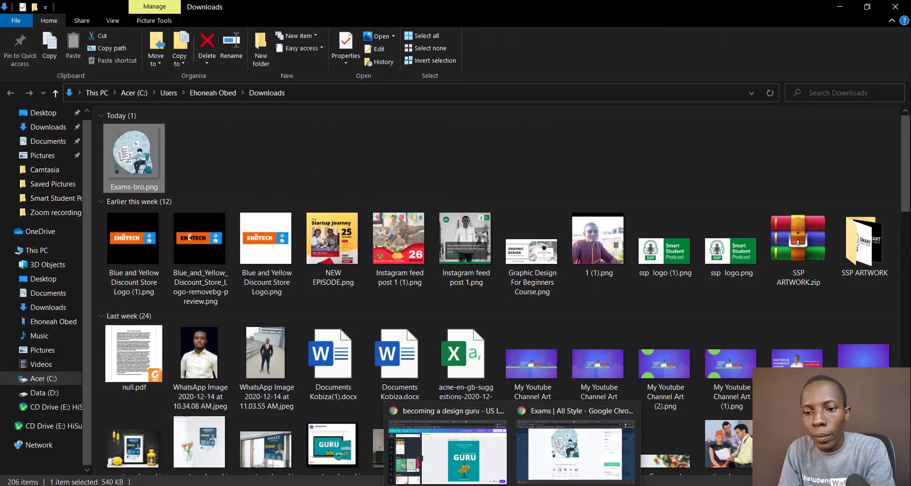
click(524, 470)
Step: Drag the teal Exams illustration from Storyset onto the middle of the Canva eBook page
drag(542, 429, 233, 32)
drag(386, 143, 572, 300)
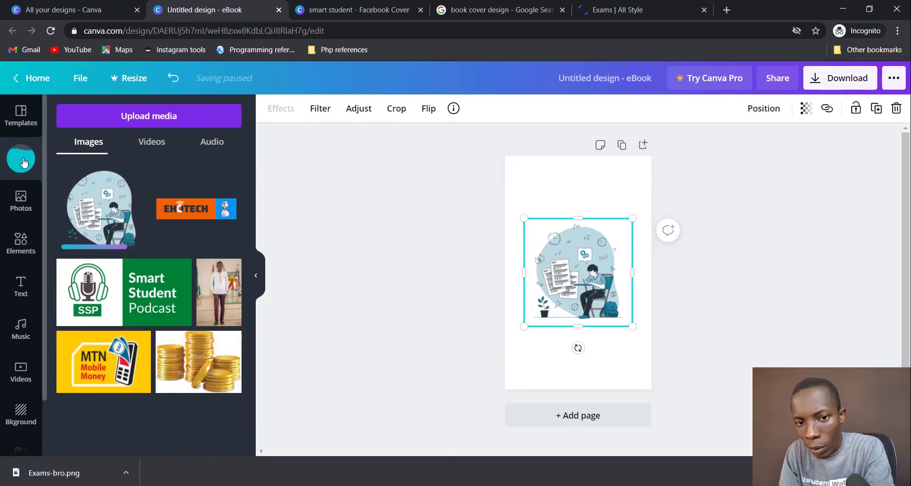
click(698, 352)
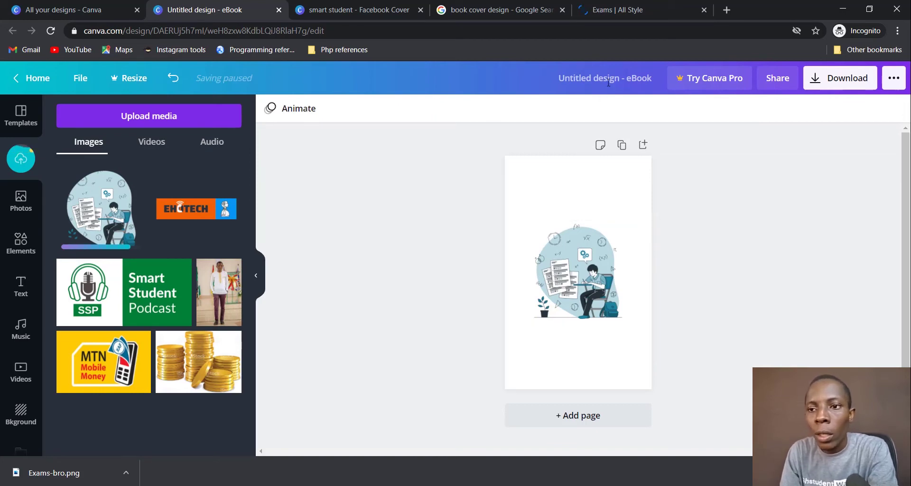
click(588, 78)
key(BackSpace)
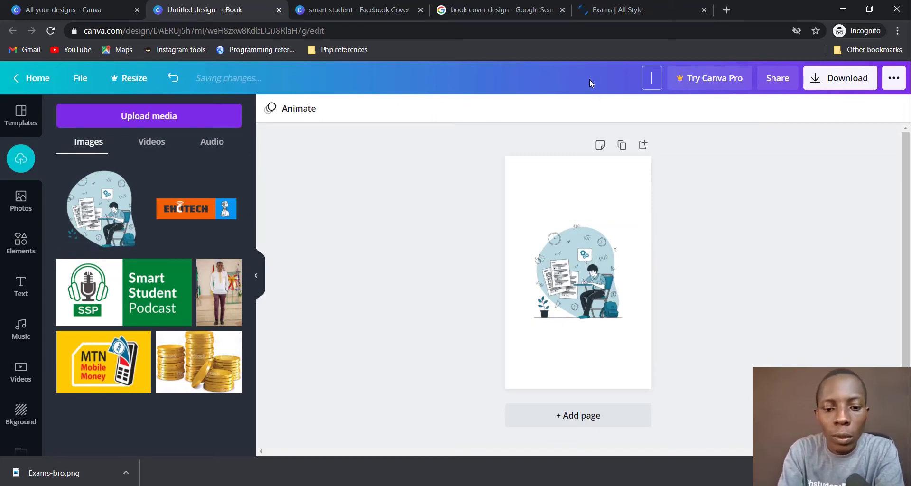
Step: Title the design 'Smart student secrets ebook' and shift the illustration slightly right
text(Smart st)
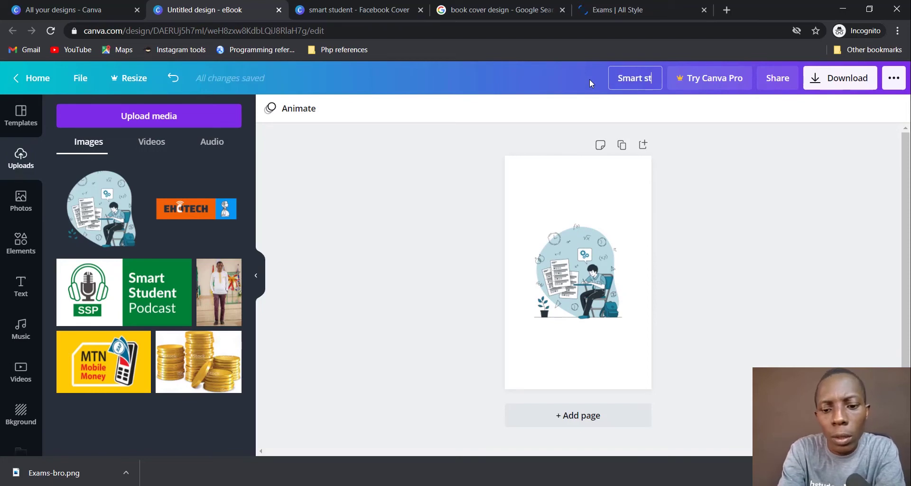
text(udent sec)
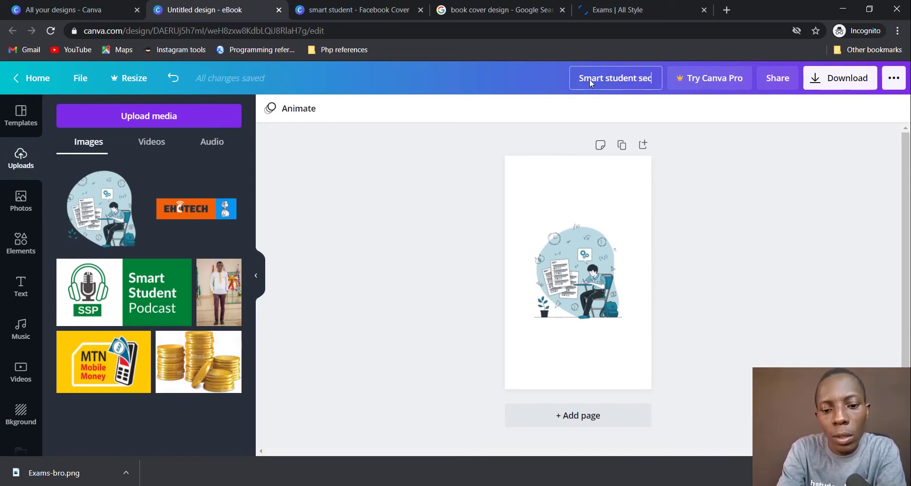
text(rets )
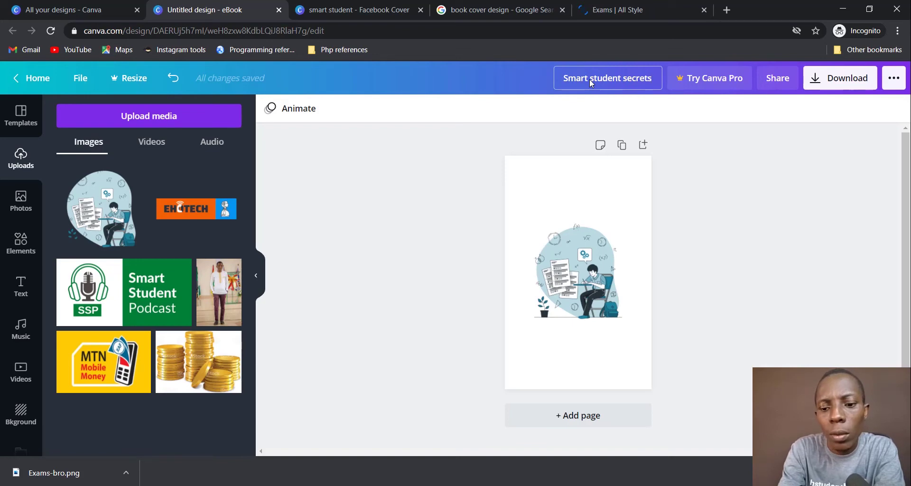
text(ebook)
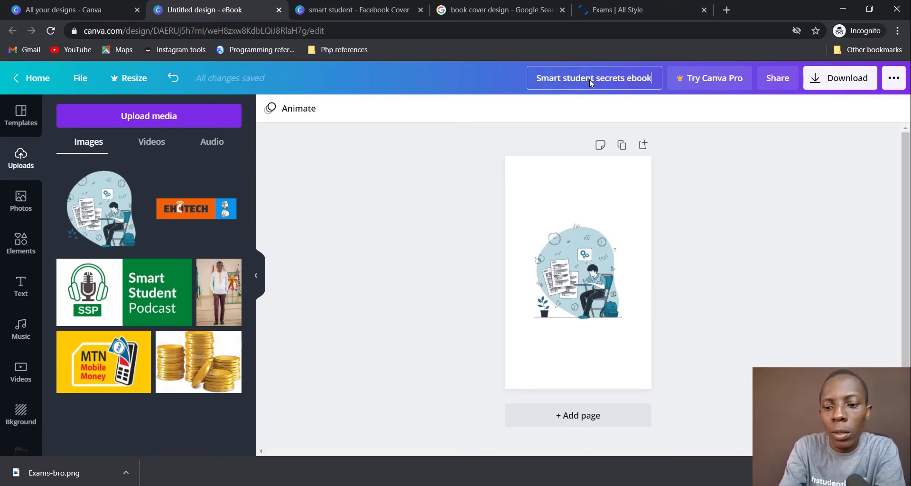
key(Return)
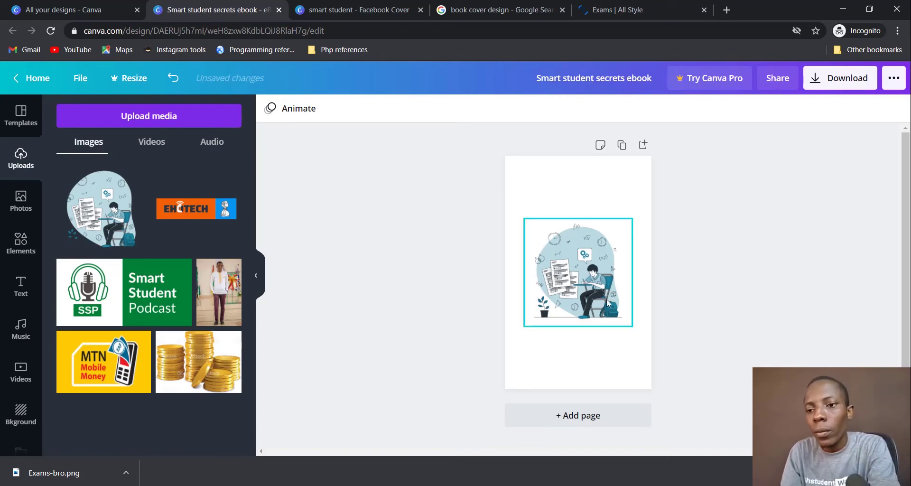
click(606, 297)
drag(601, 298, 620, 298)
click(707, 280)
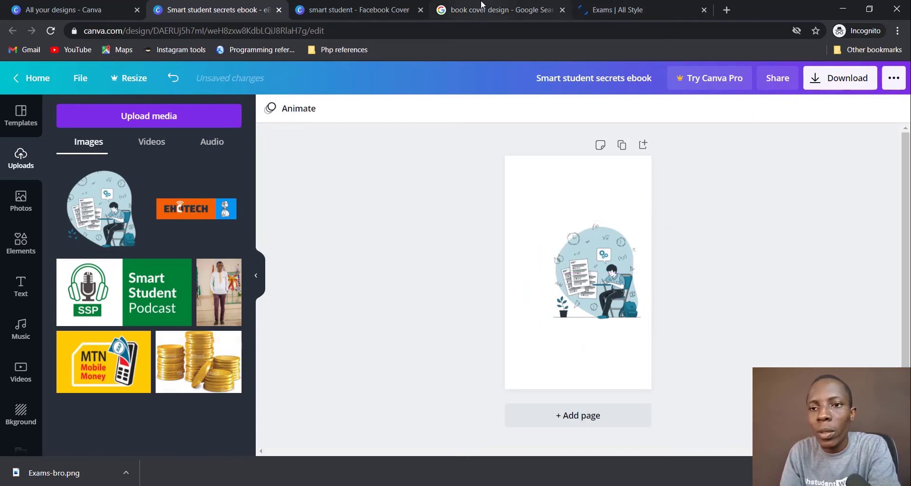
Step: Glance at the book cover reference tabs, then return to the ebook design and open Elements
click(527, 14)
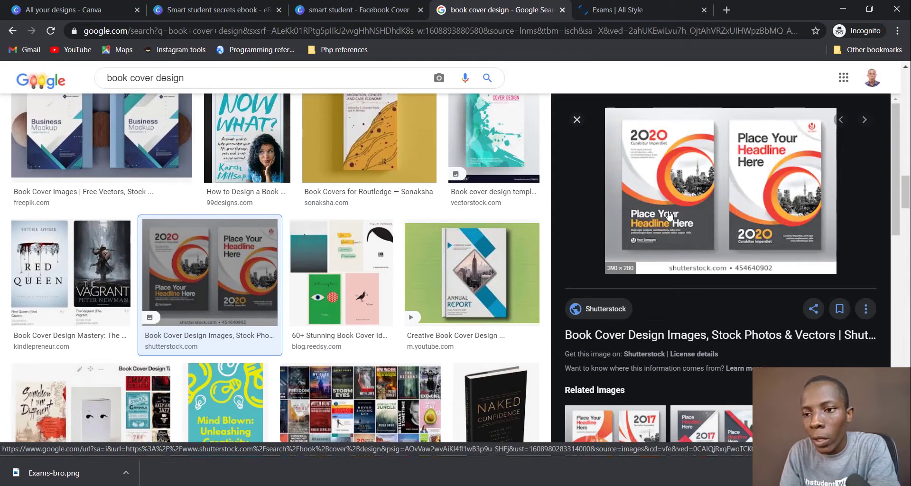
click(364, 14)
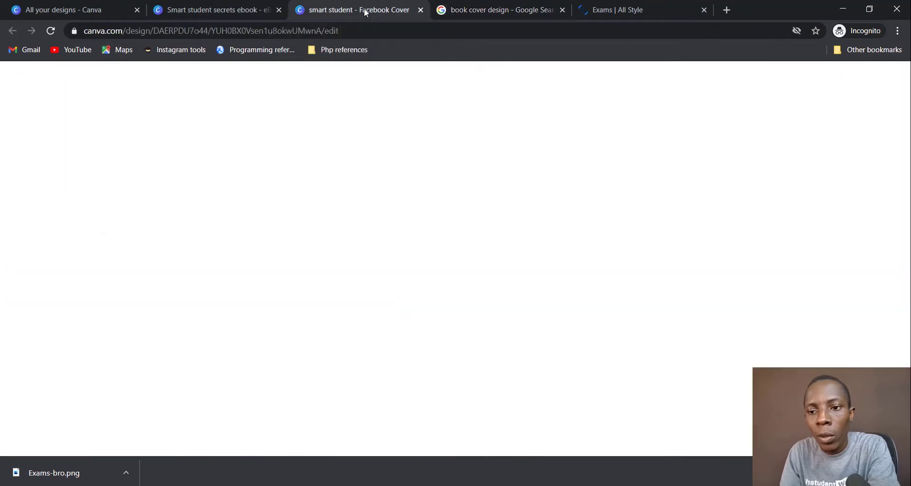
click(215, 9)
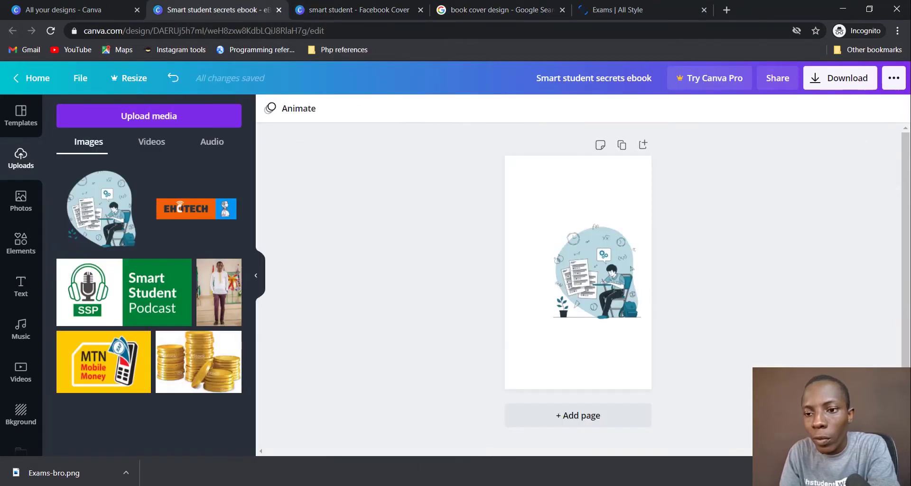
click(602, 368)
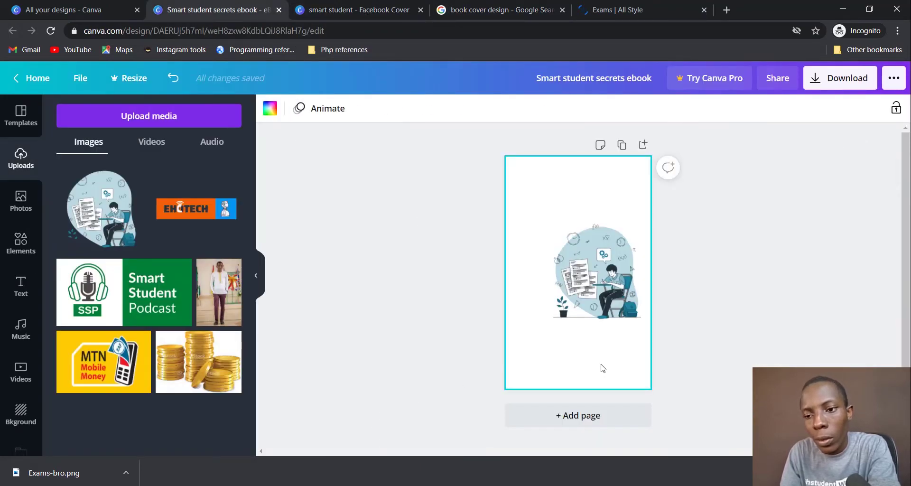
click(344, 271)
click(20, 244)
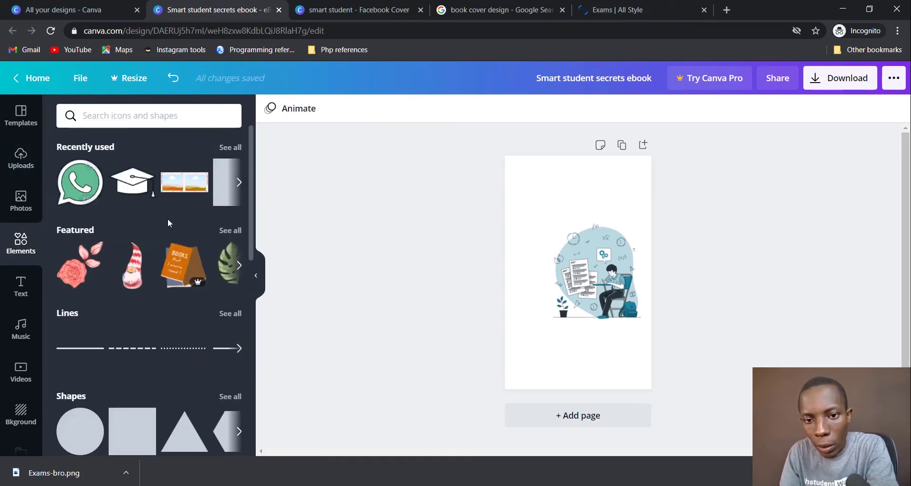
Step: Add a dark square and stretch it into a full-width bar along the page bottom
click(224, 189)
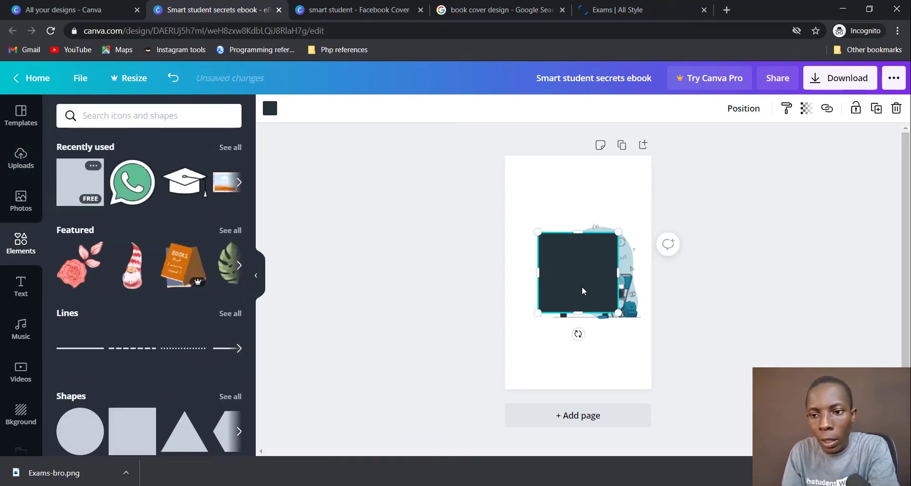
drag(572, 300, 534, 383)
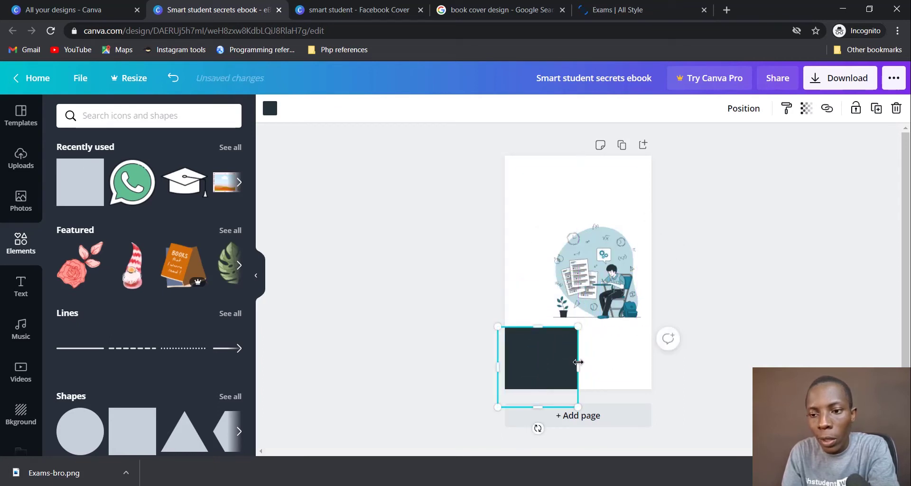
drag(578, 362, 664, 332)
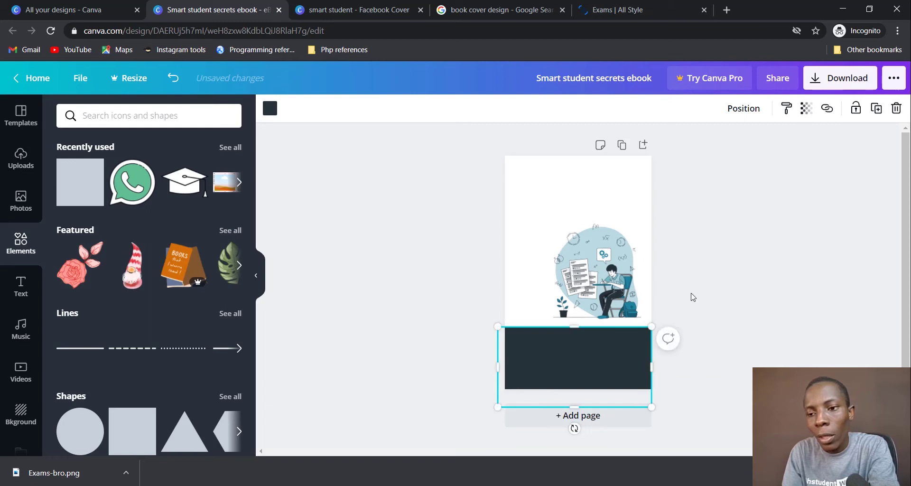
click(693, 297)
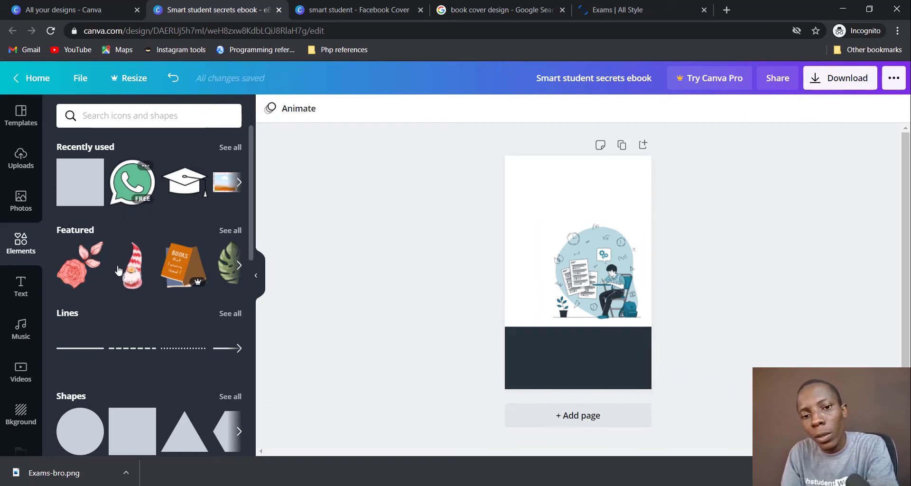
Step: Show all Shapes results in the Elements panel and scroll through them
scroll(105, 312, down, 3)
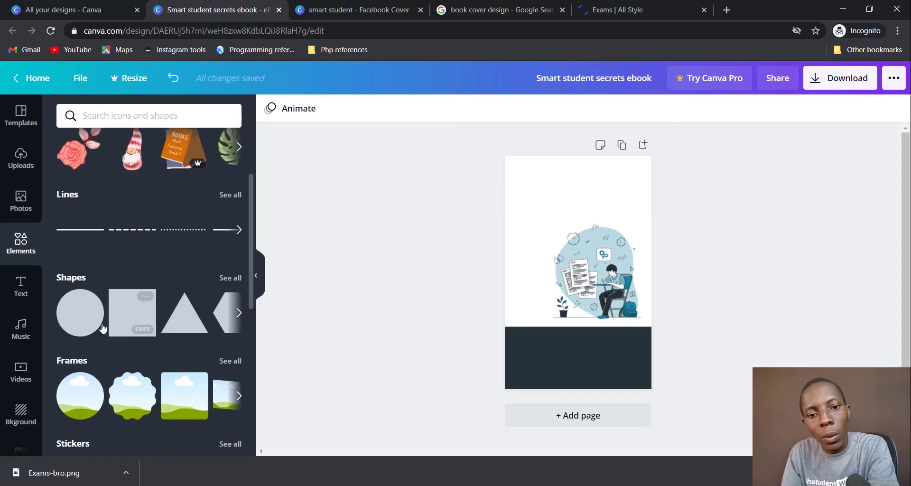
click(75, 283)
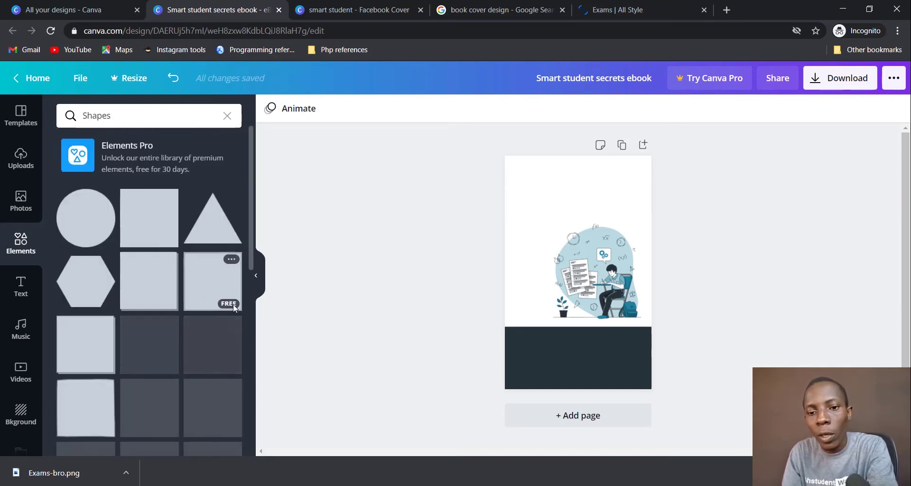
scroll(232, 305, down, 5)
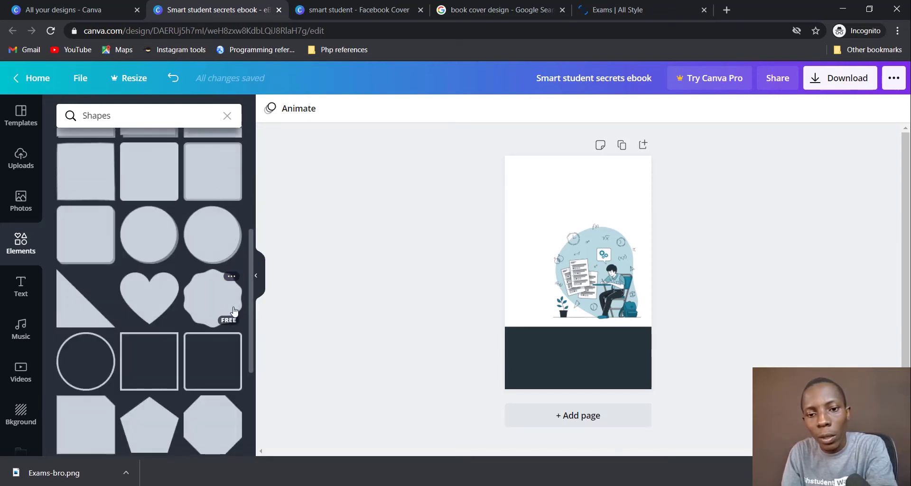
scroll(234, 312, down, 1)
scroll(246, 348, down, 3)
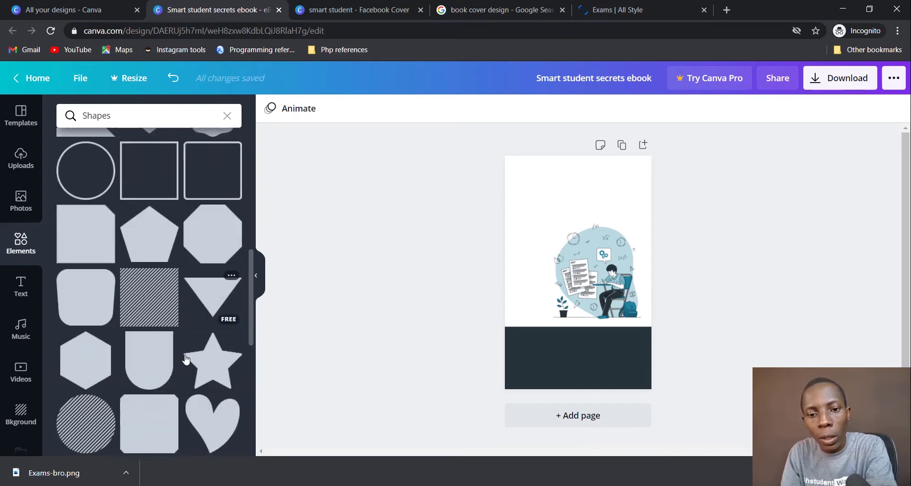
scroll(189, 363, down, 3)
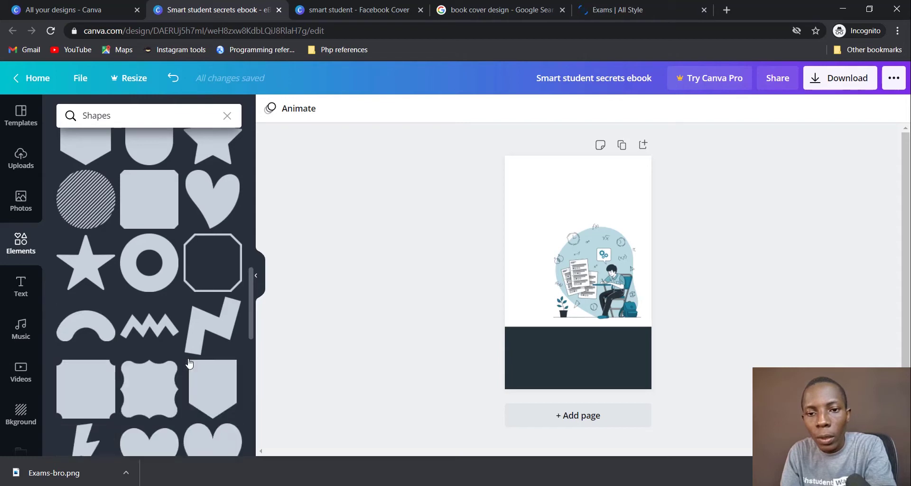
scroll(189, 363, up, 1)
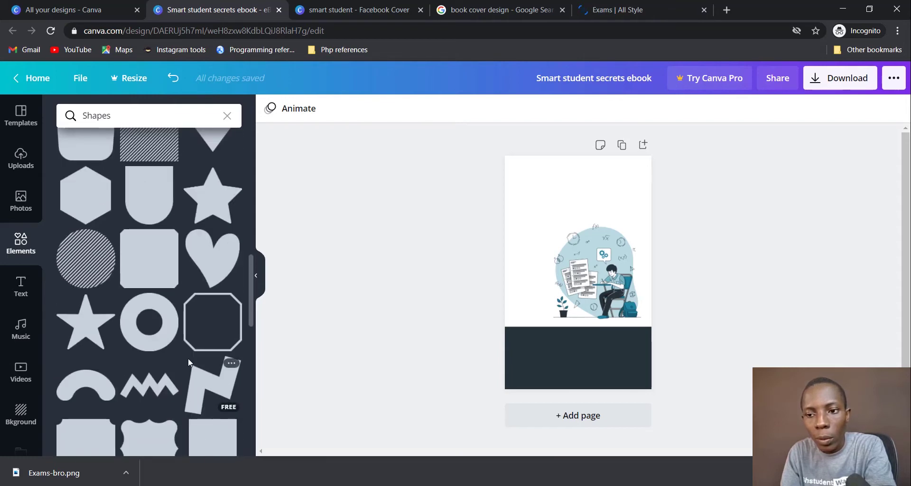
scroll(188, 358, down, 5)
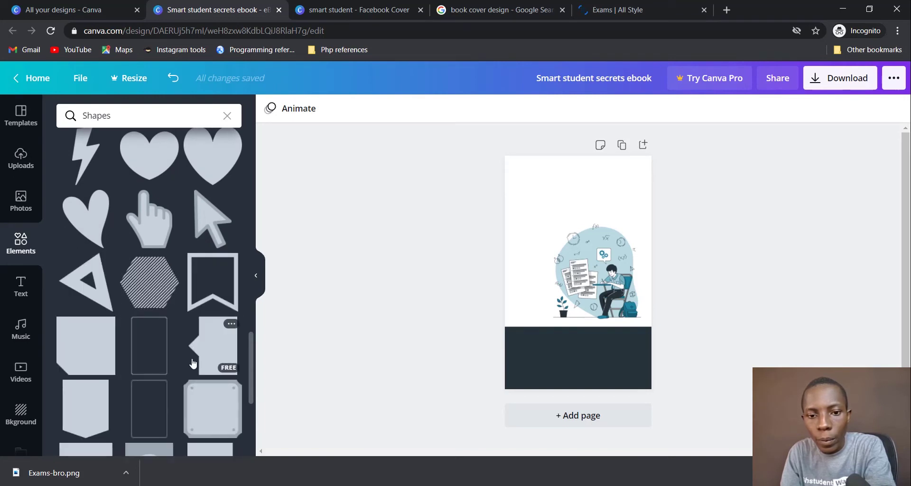
scroll(190, 360, down, 3)
scroll(192, 363, down, 5)
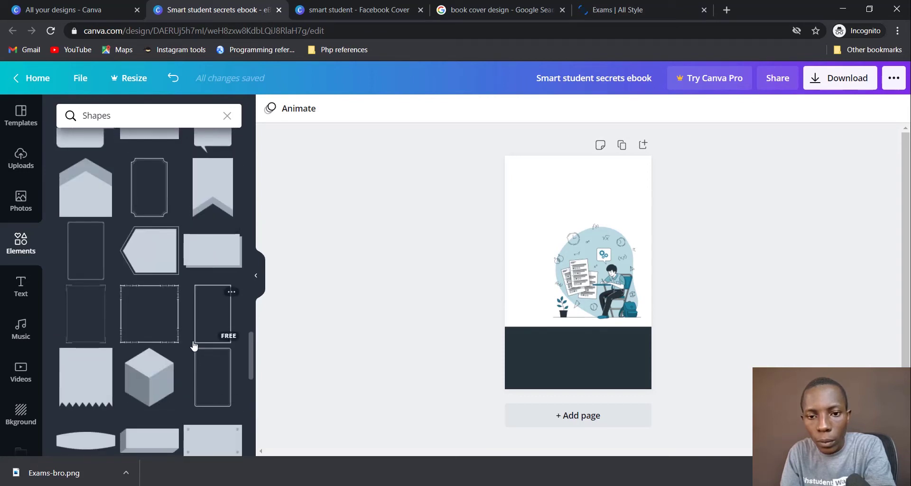
scroll(194, 346, up, 3)
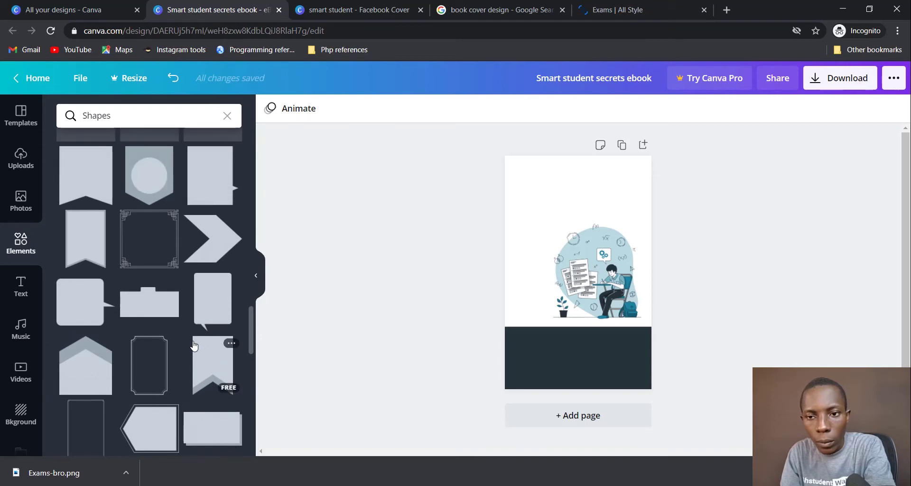
Step: Check the book cover reference tab, then keep browsing the shape results in Canva
click(466, 15)
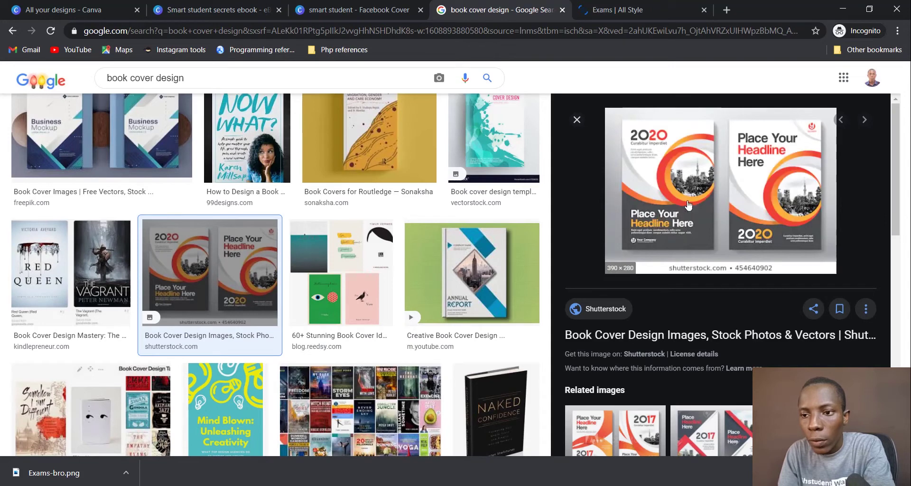
click(222, 13)
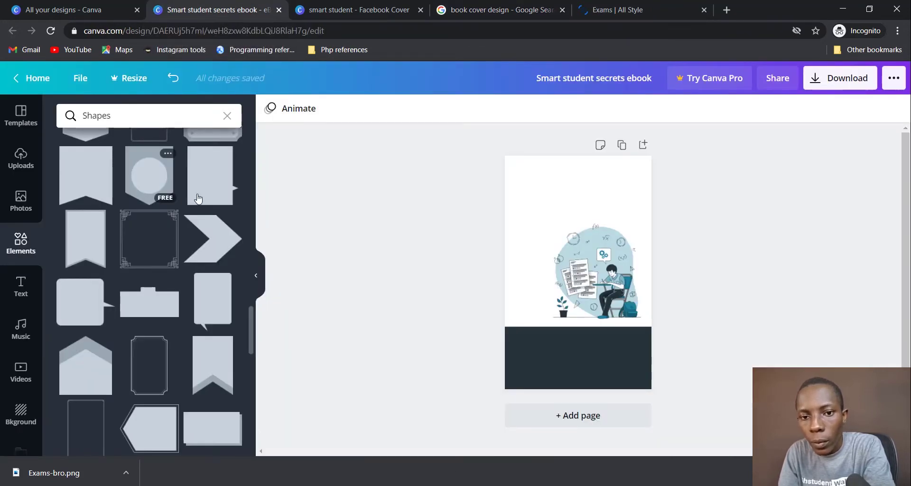
scroll(203, 217, down, 10)
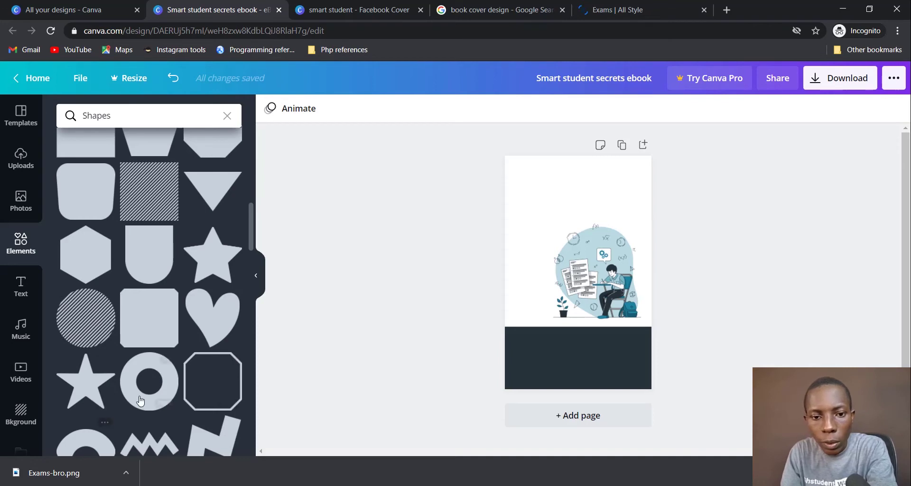
scroll(158, 375, down, 1)
Step: Add a dark ring shape past the page edges, then enlarge and centre the circled illustration
click(137, 325)
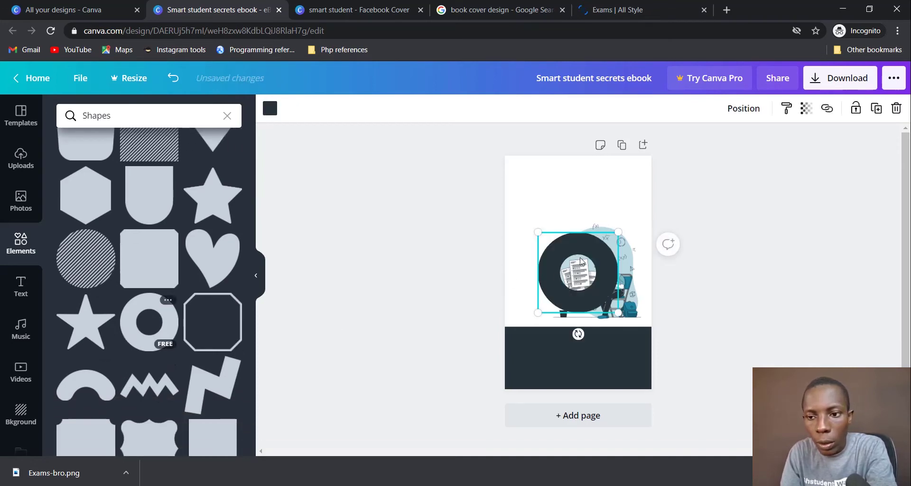
drag(537, 232, 431, 158)
drag(613, 315, 710, 351)
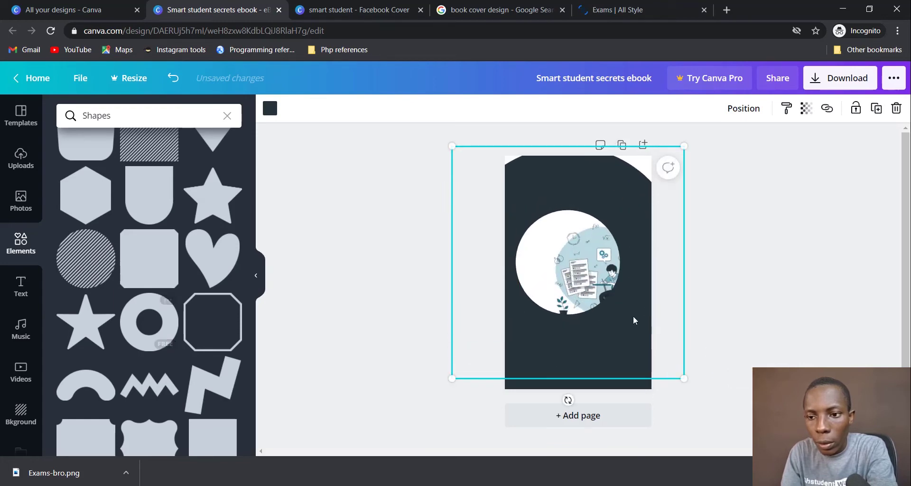
drag(632, 319, 636, 312)
drag(690, 375, 727, 392)
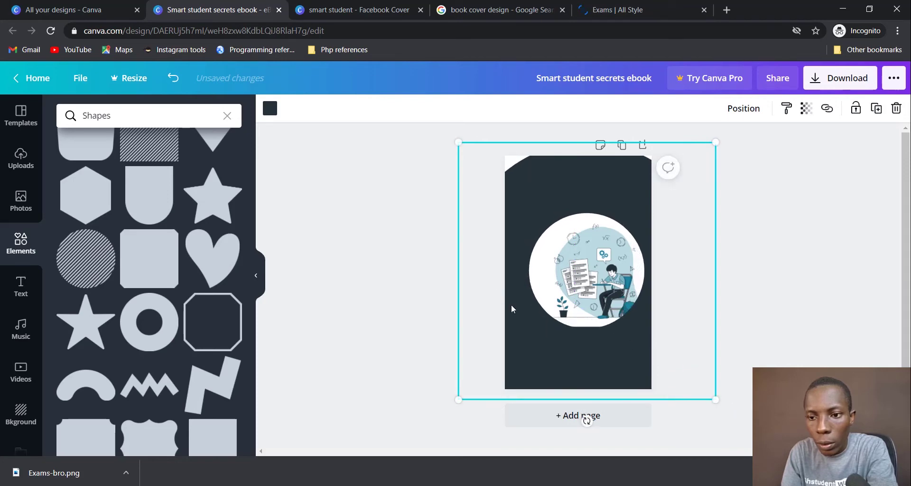
drag(516, 308, 506, 302)
drag(449, 141, 421, 122)
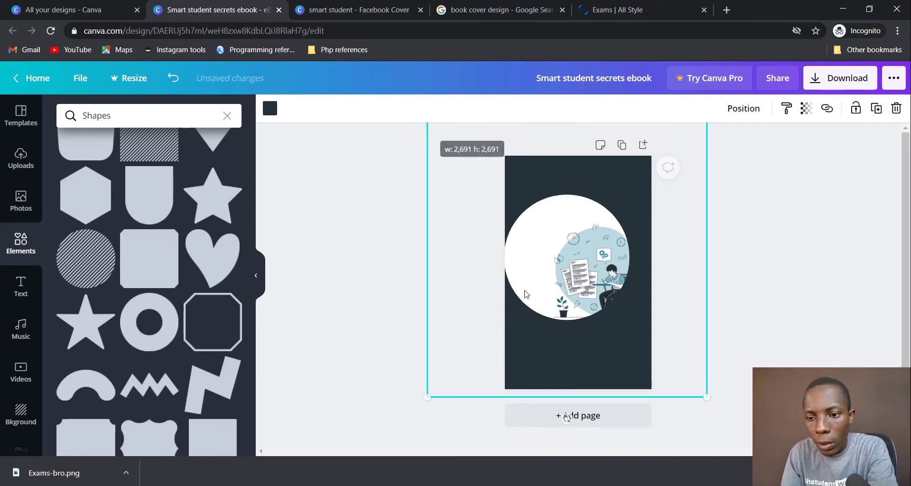
mouse_move(565, 333)
mouse_down()
mouse_move(545, 342)
mouse_move(550, 348)
mouse_move(552, 330)
mouse_up()
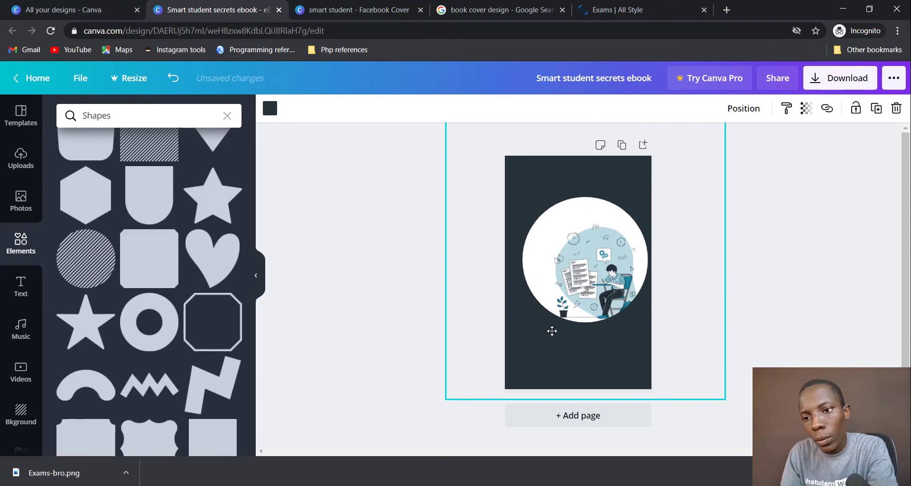
drag(551, 331, 552, 330)
click(736, 240)
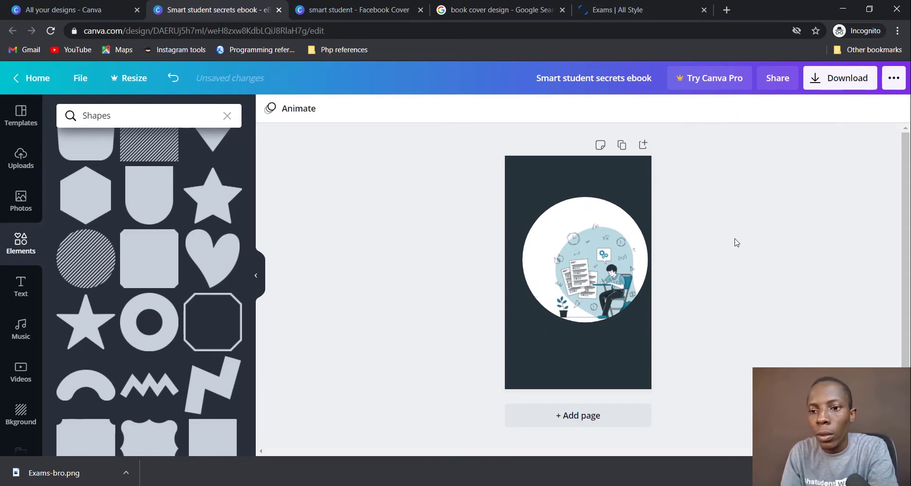
Step: Send the dark rectangle to the back behind the illustration
right_click(550, 169)
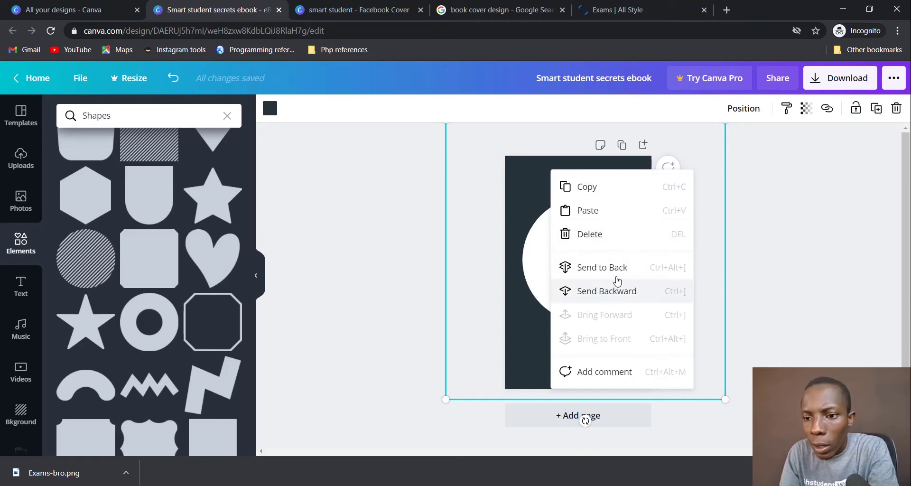
click(615, 267)
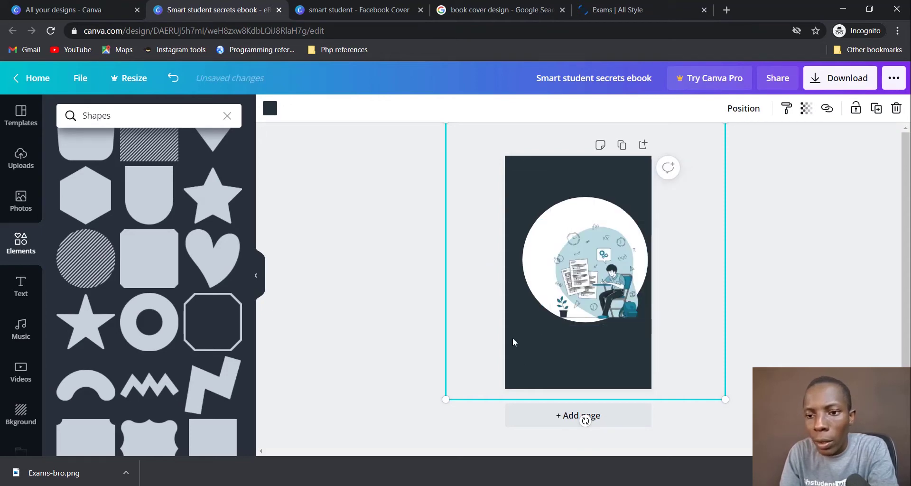
click(416, 355)
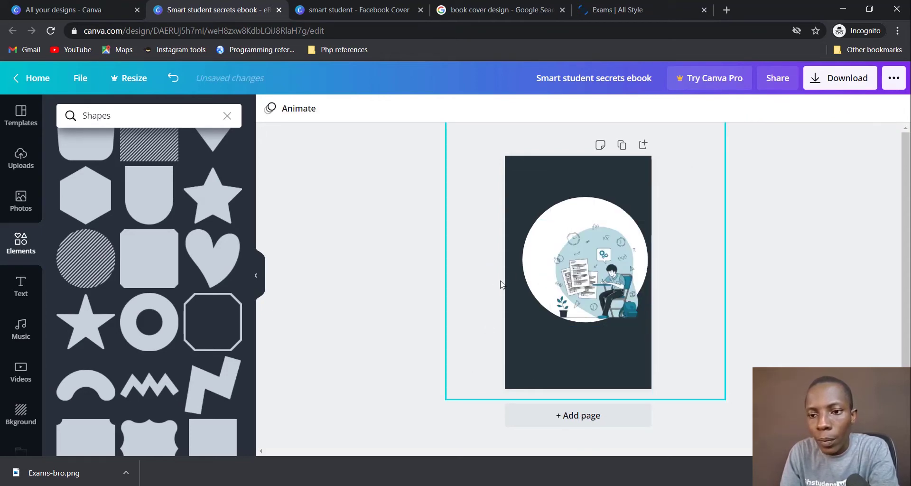
scroll(191, 227, up, 5)
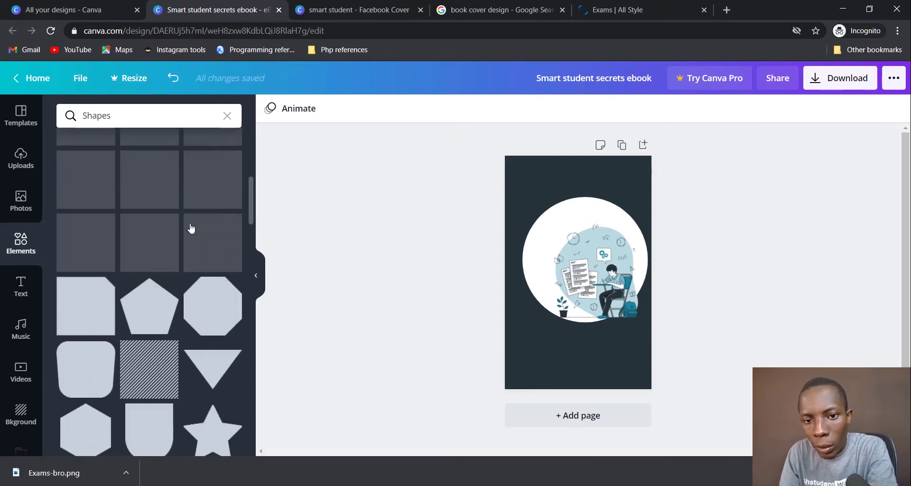
Step: Add a white square and move it behind the illustration
scroll(213, 265, up, 3)
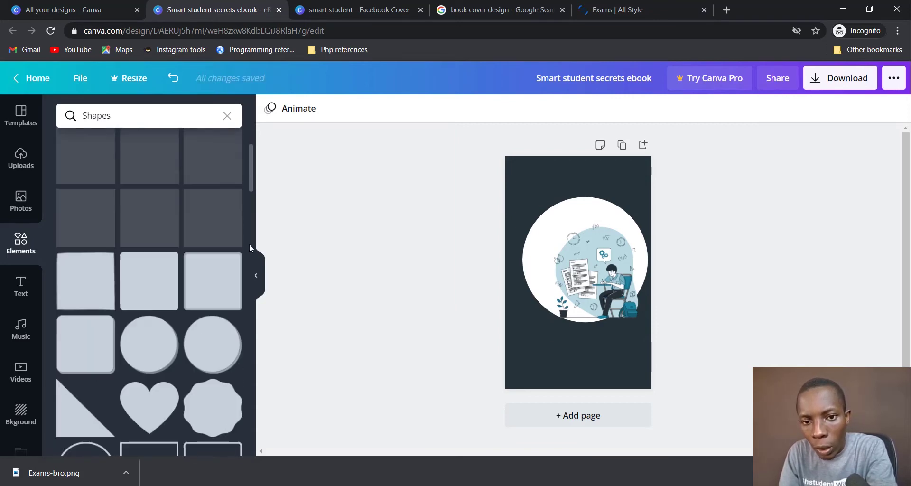
click(97, 294)
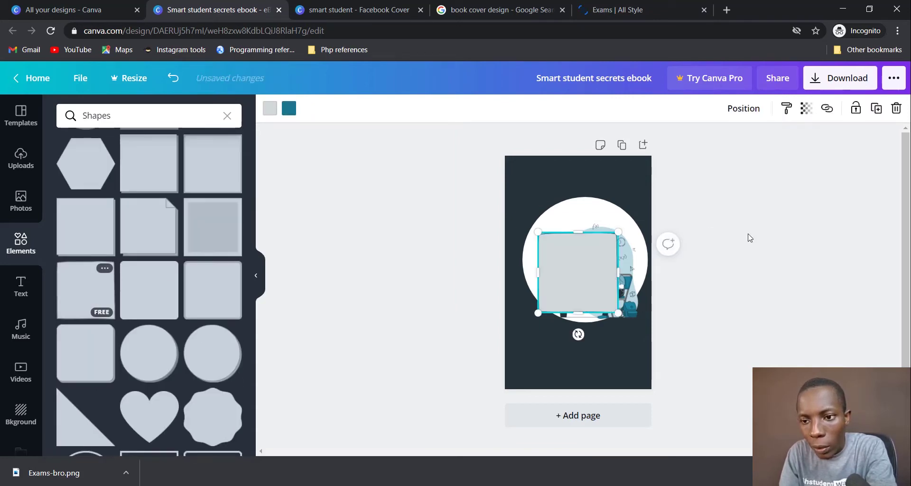
click(270, 108)
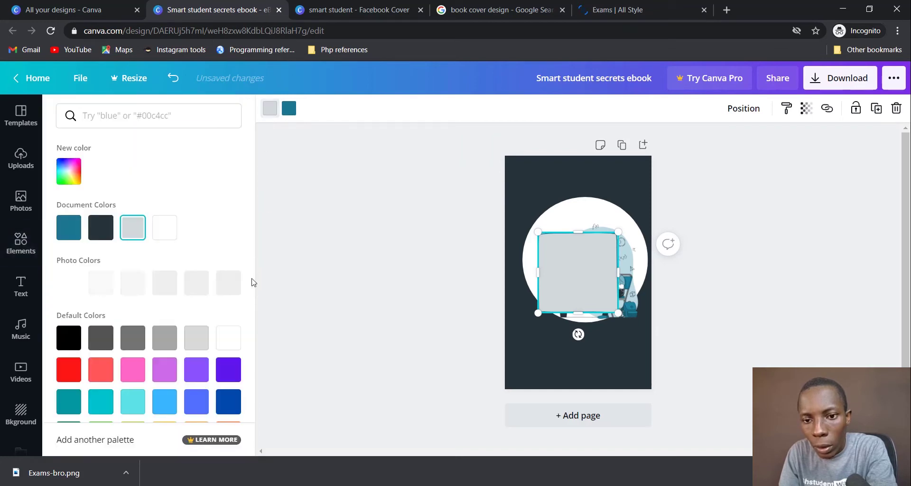
click(228, 337)
drag(588, 282, 575, 245)
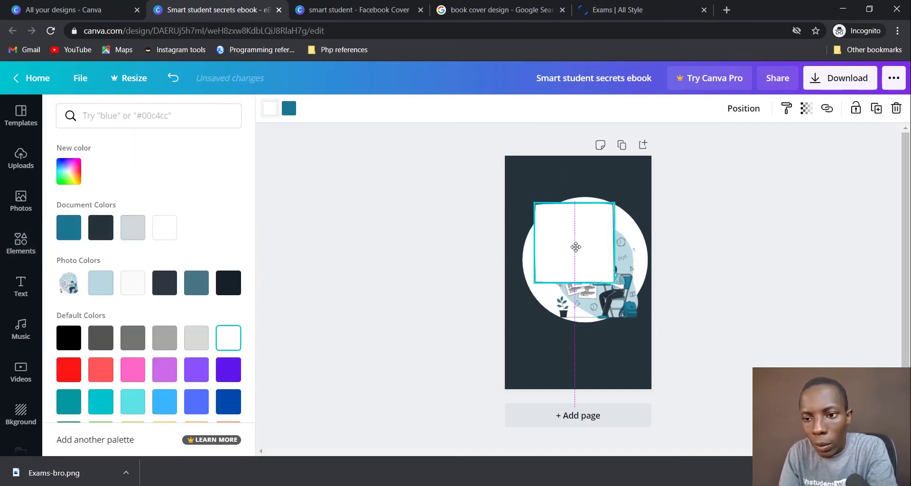
right_click(576, 246)
click(625, 356)
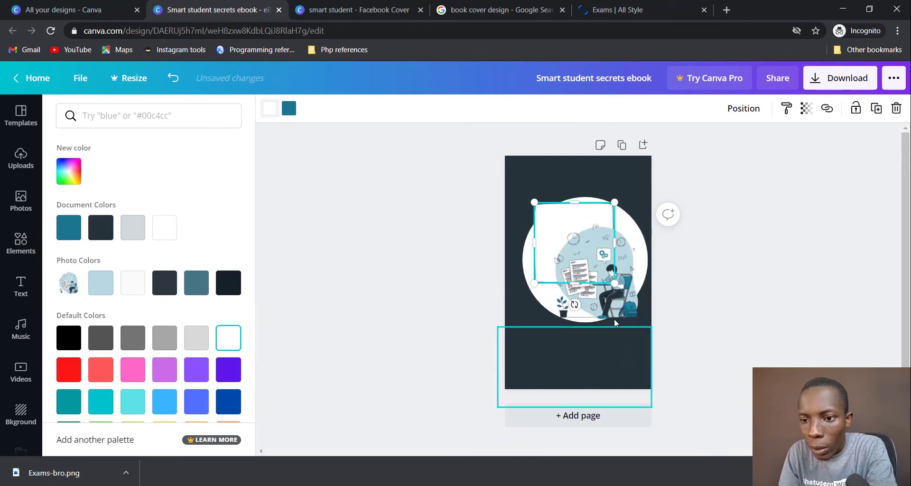
Step: Resize the white rectangle to cover the full width of the page's upper half
drag(534, 199, 479, 147)
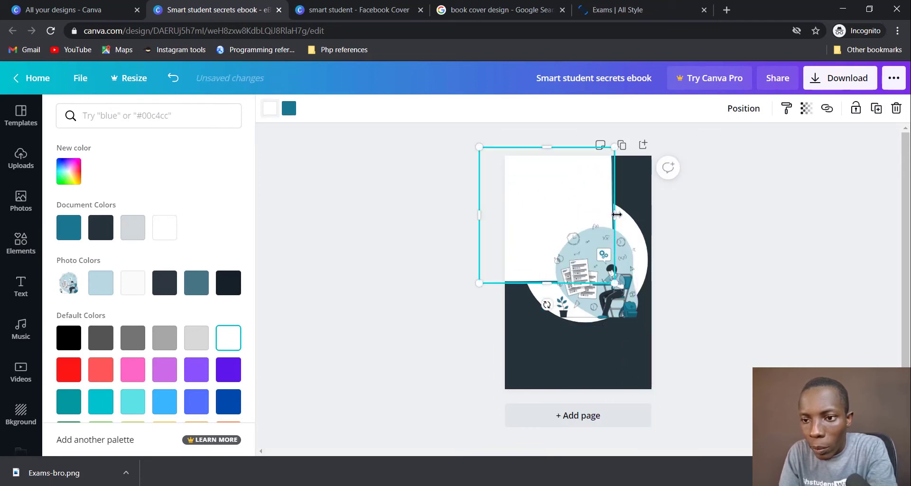
drag(616, 214, 658, 214)
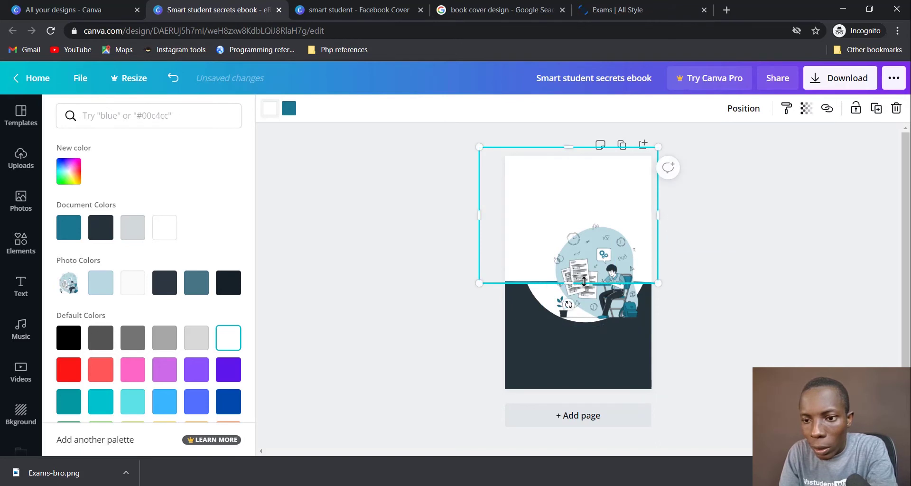
drag(584, 281, 583, 299)
drag(581, 289, 581, 276)
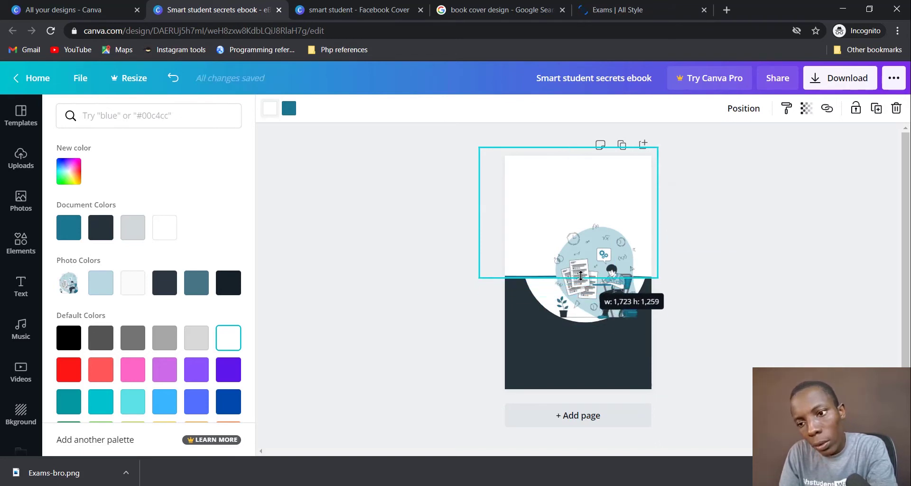
click(710, 283)
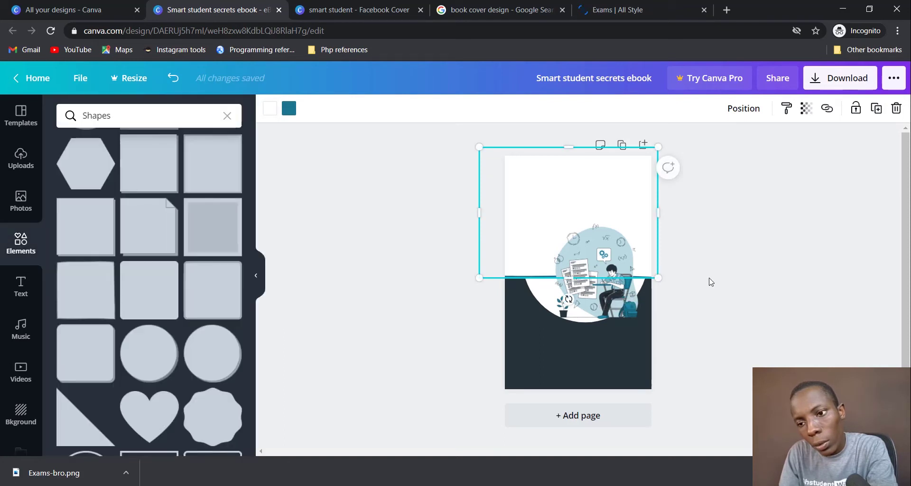
click(711, 282)
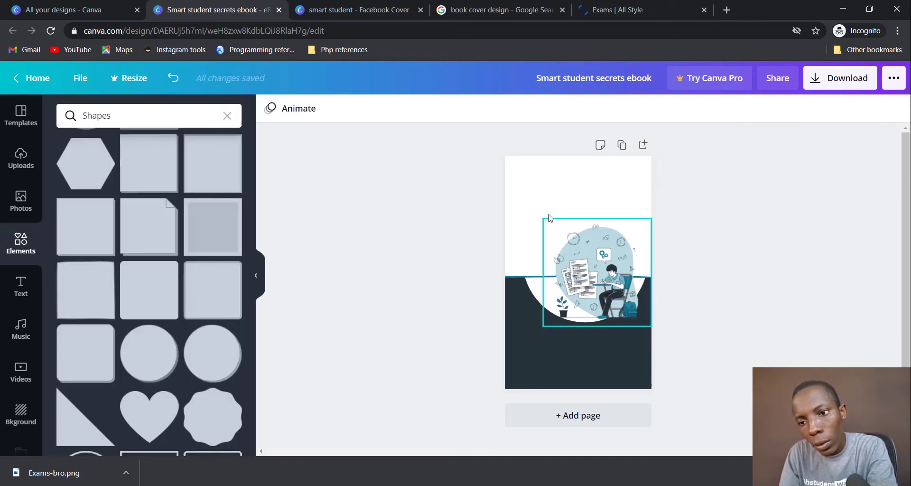
click(552, 235)
drag(573, 280, 573, 299)
click(829, 281)
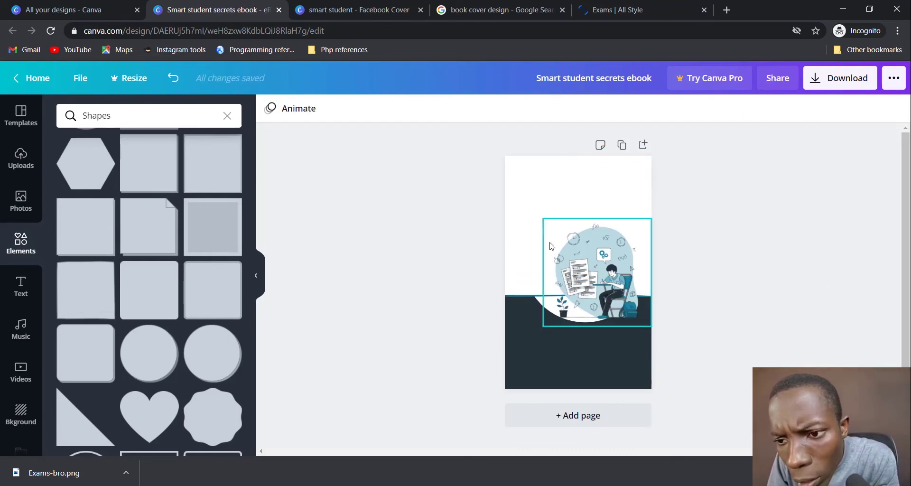
mouse_move(522, 219)
mouse_down()
mouse_move(514, 161)
mouse_move(522, 195)
mouse_move(559, 203)
mouse_move(594, 188)
mouse_move(606, 171)
mouse_move(624, 219)
mouse_move(563, 237)
mouse_move(520, 210)
mouse_up()
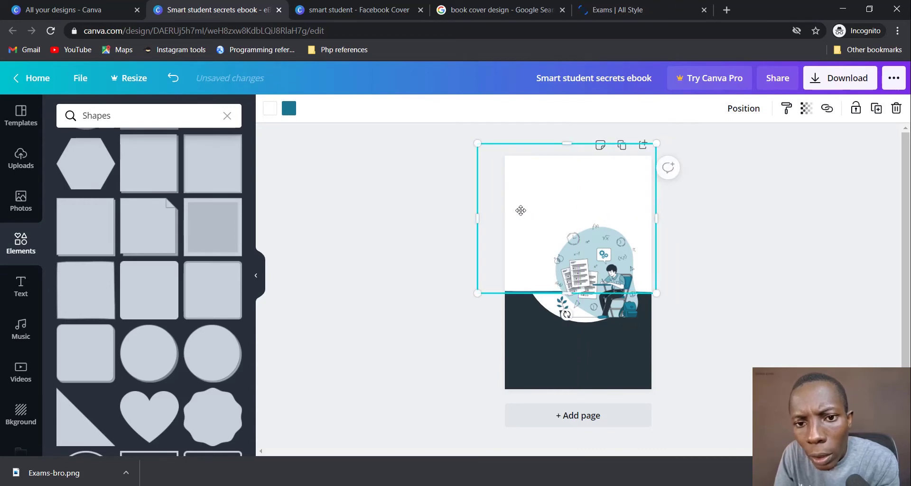
Step: Replace the white rectangle with a new white block across the upper page, behind the illustration
key(Delete)
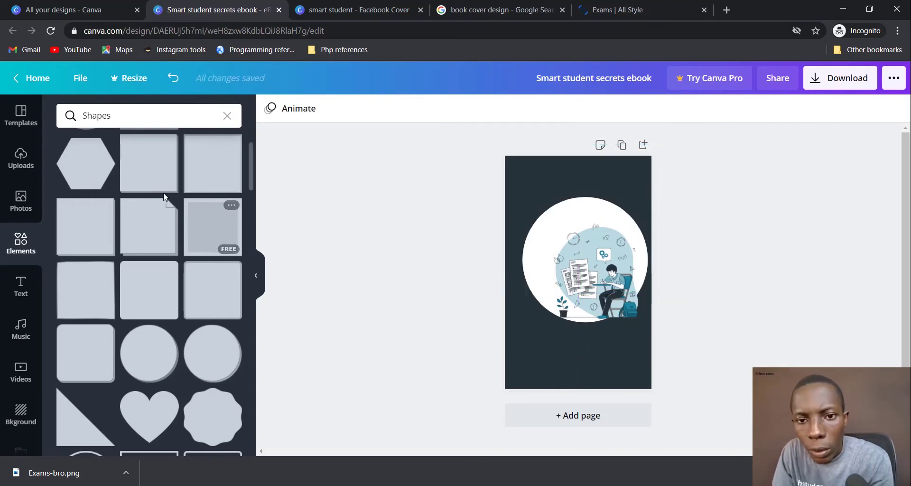
scroll(125, 225, up, 3)
click(125, 225)
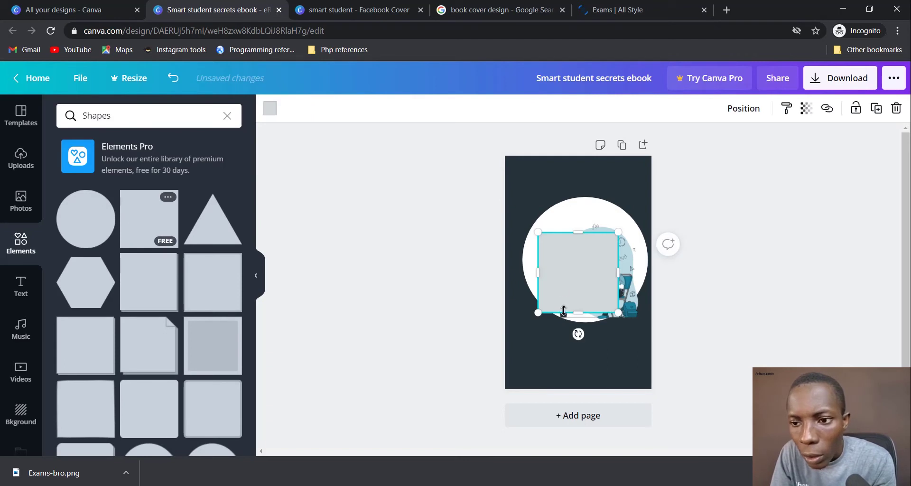
click(270, 109)
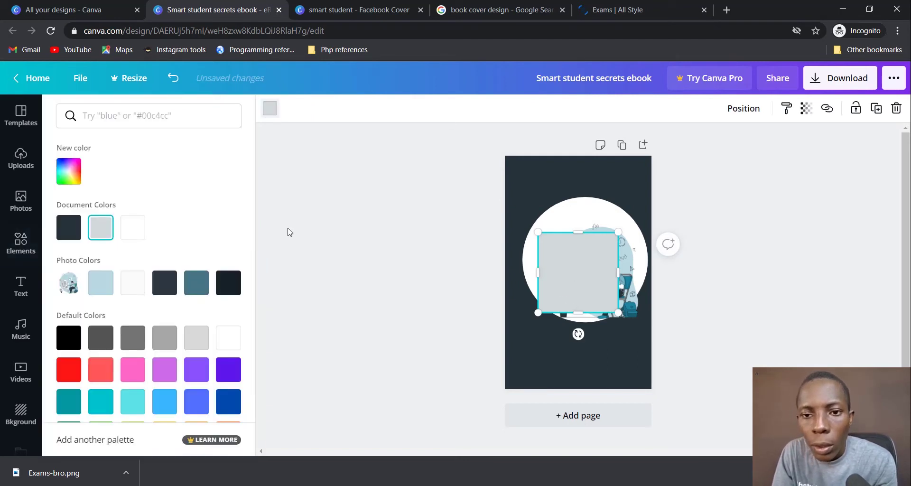
click(229, 340)
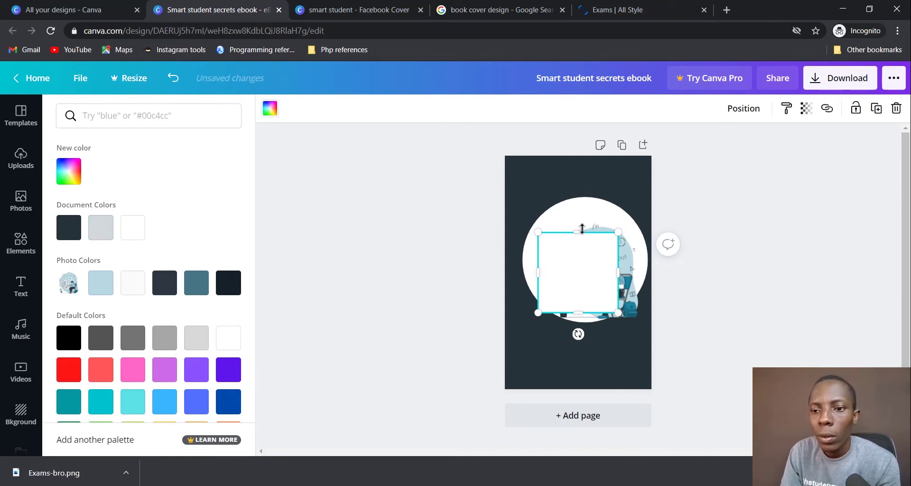
drag(582, 229, 579, 143)
drag(544, 226, 506, 222)
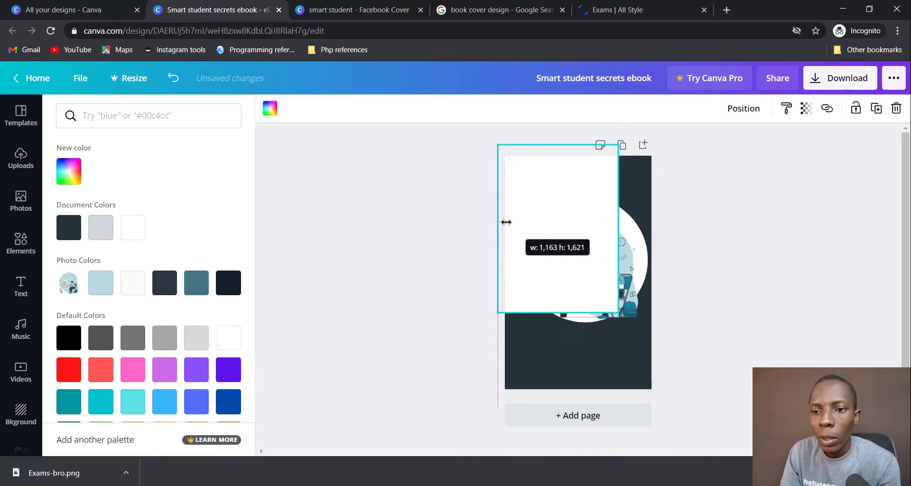
drag(617, 224, 681, 223)
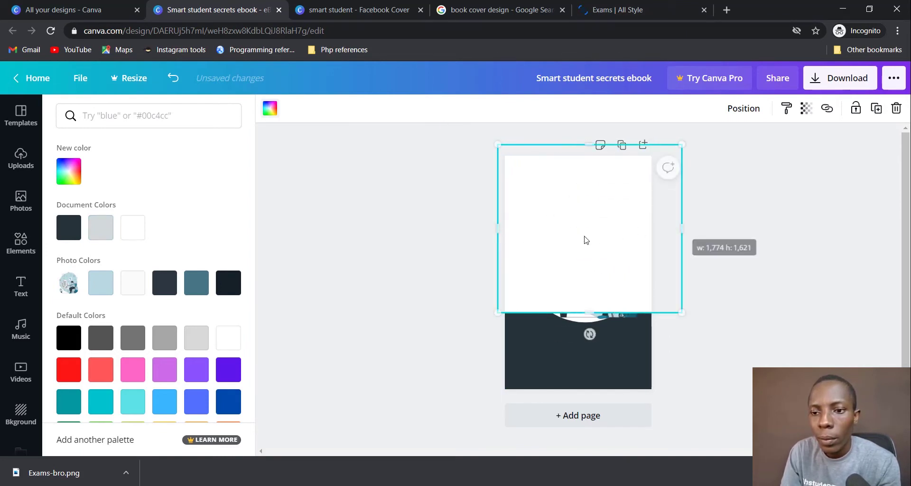
drag(588, 237, 587, 221)
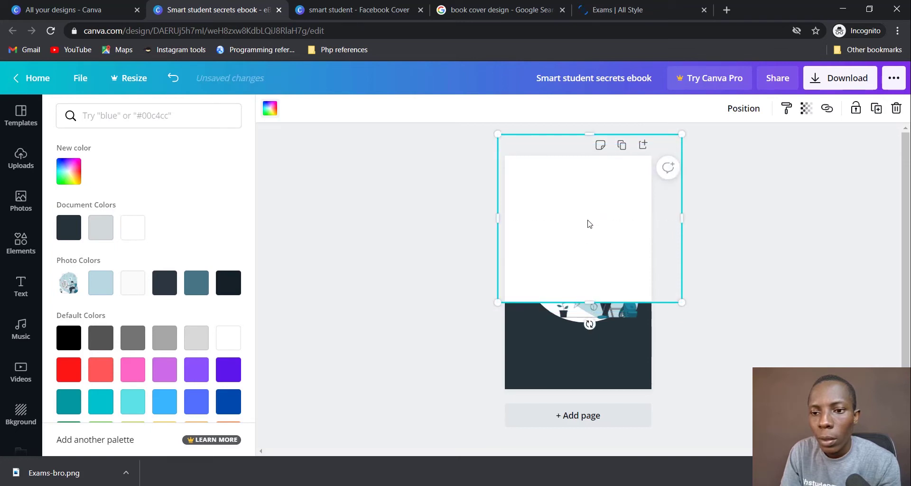
right_click(587, 221)
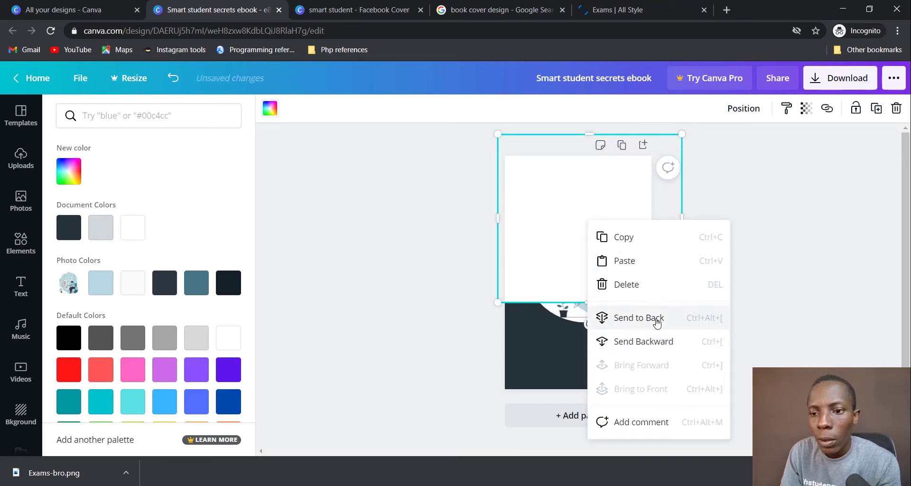
click(643, 341)
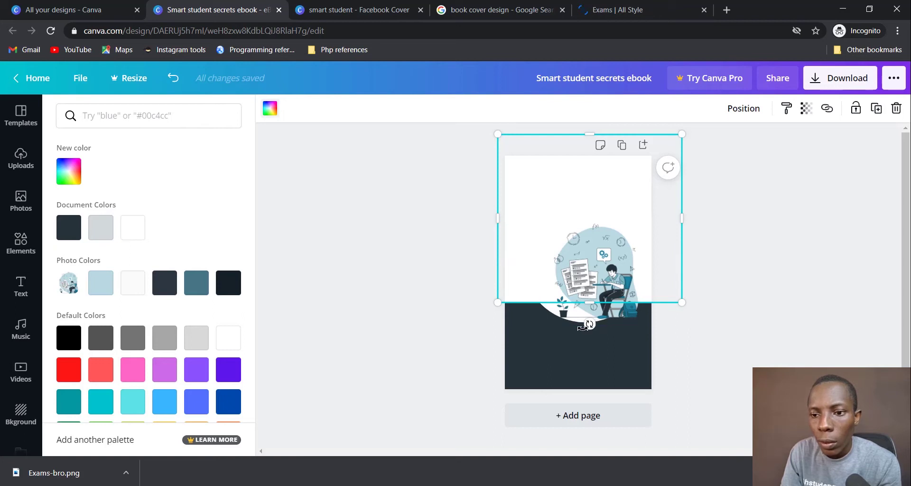
Step: Tilt the white block to 13° and enlarge it, giving the dark band a slanted top edge
drag(583, 326, 558, 325)
drag(482, 279, 465, 287)
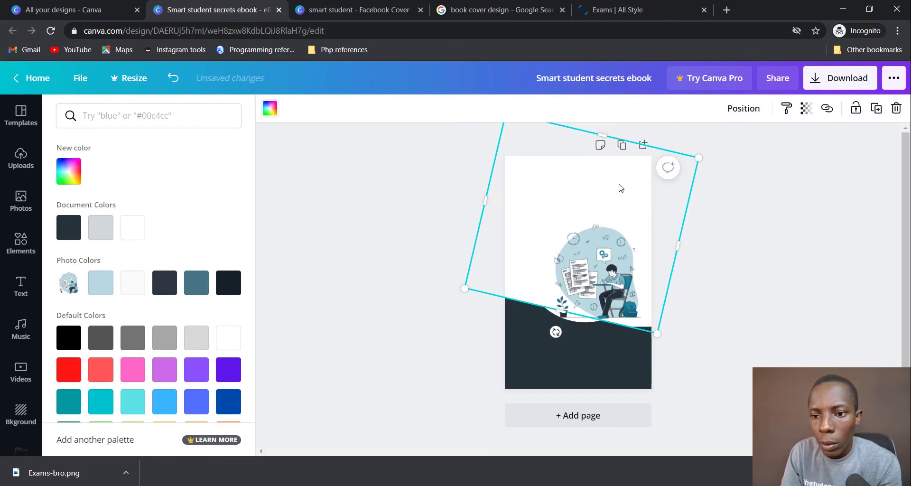
drag(620, 187, 625, 176)
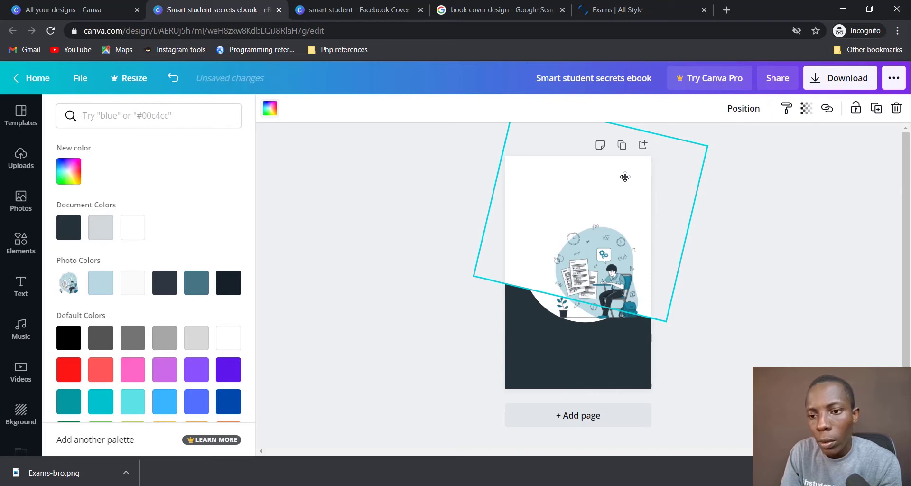
click(763, 296)
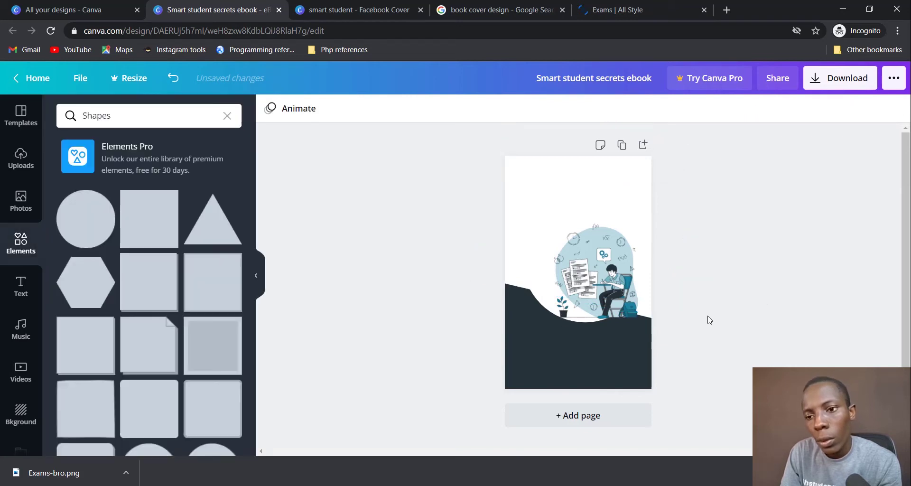
Step: Shrink the student illustration and centre it horizontally just above the dark band
drag(606, 284, 590, 263)
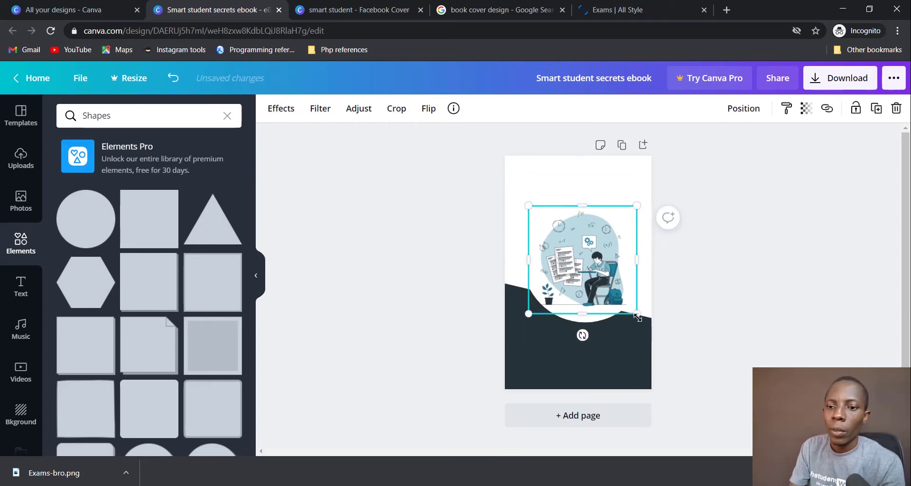
drag(632, 313, 618, 283)
drag(583, 256, 589, 282)
click(743, 271)
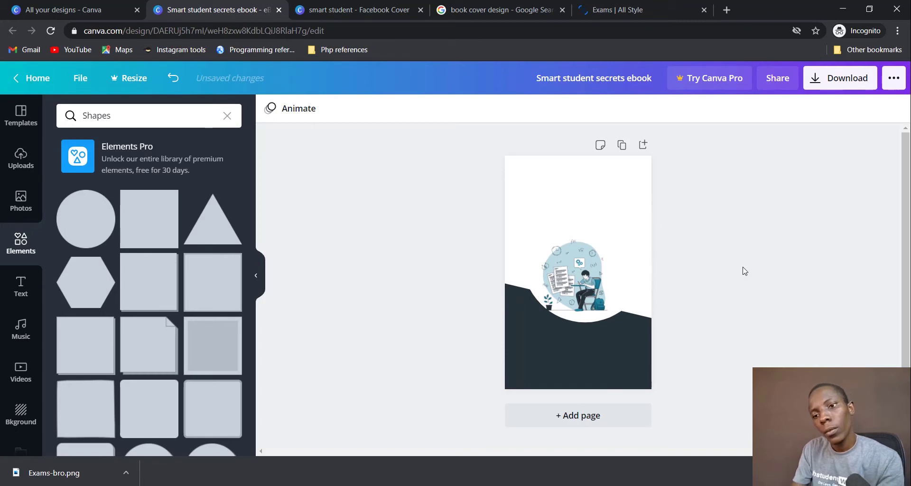
drag(561, 300, 565, 296)
click(714, 292)
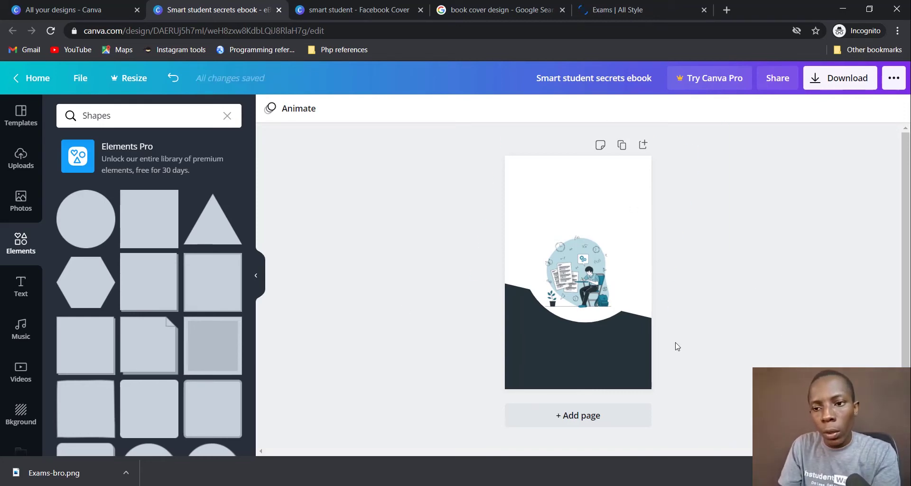
Step: Check the book cover reference results, then return to the ebook cover design
click(495, 14)
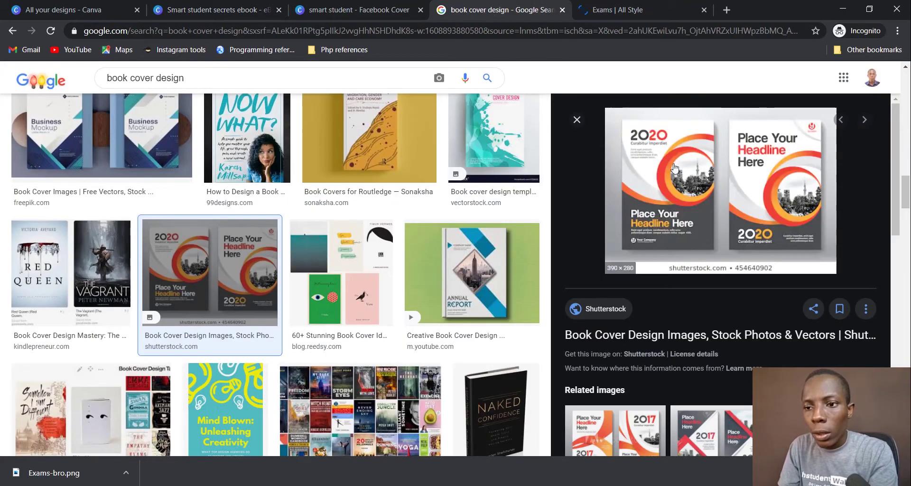
click(338, 8)
click(239, 7)
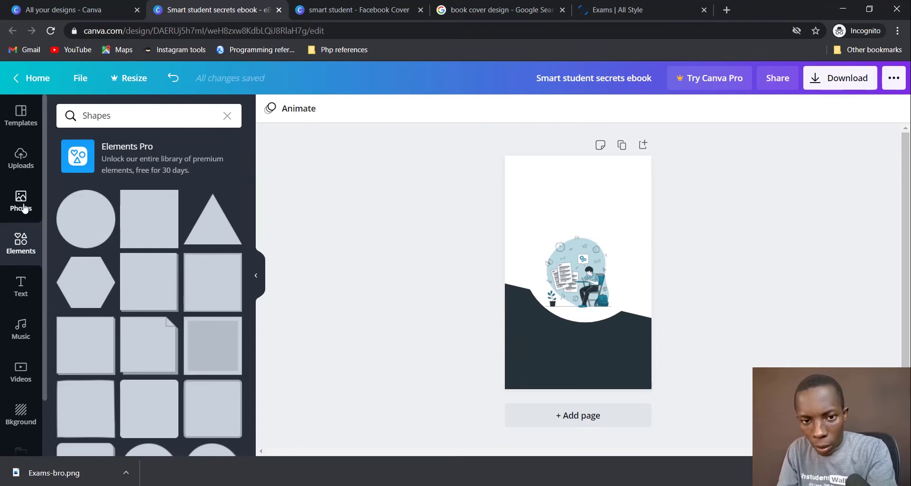
Step: Add a heading from the Text panel, undo an accidental shape deletion, then delete the heading
click(21, 285)
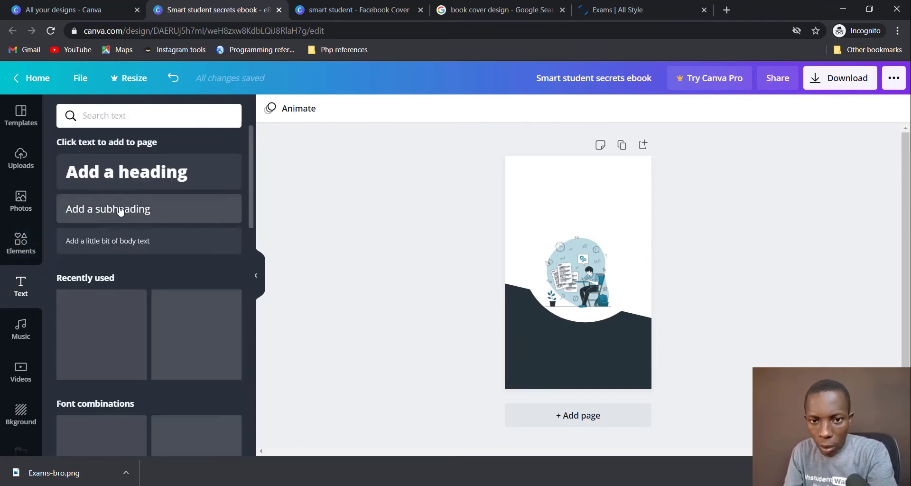
click(112, 181)
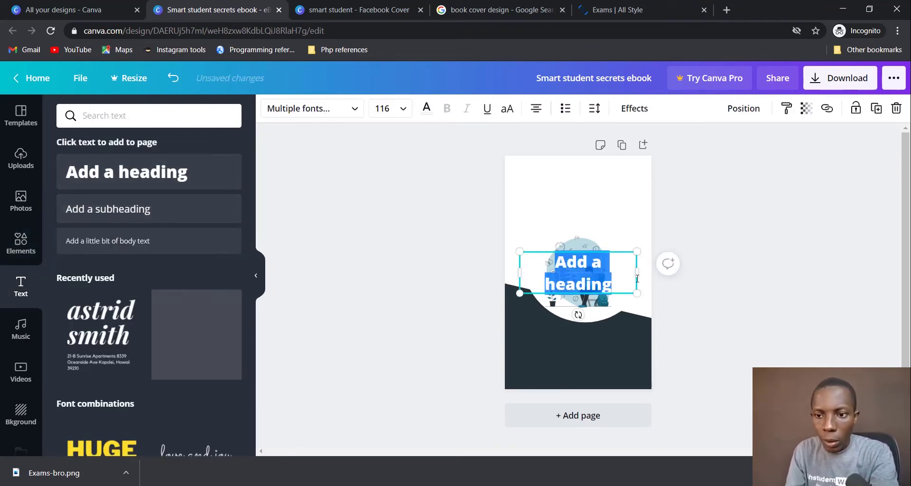
click(615, 295)
key(Delete)
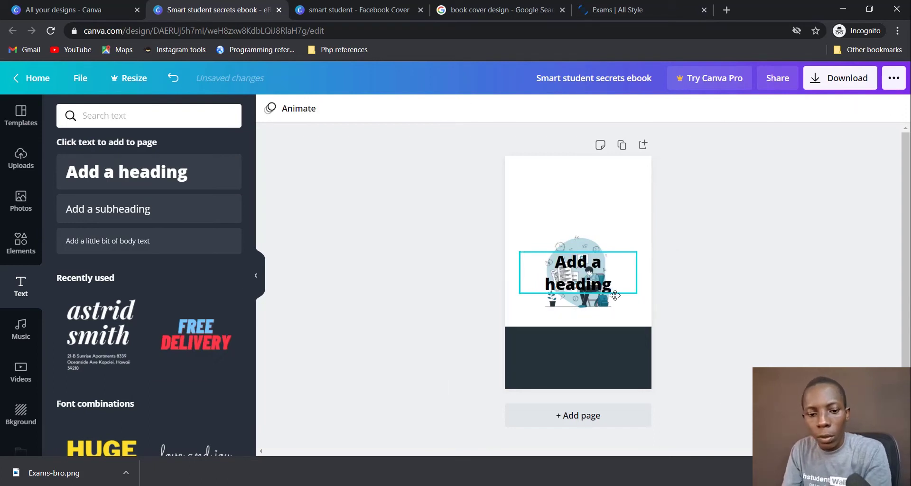
key(ctrl+z)
click(616, 286)
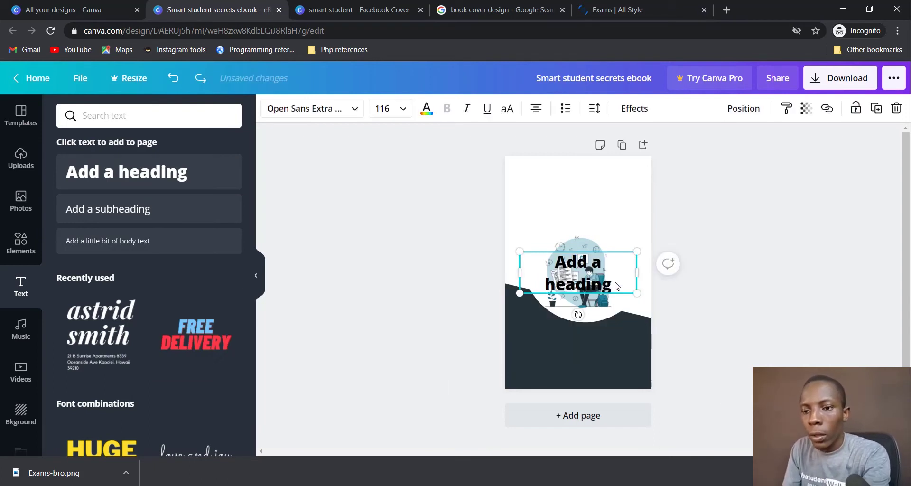
key(Delete)
Step: Browse down through the Font combinations library of styled text templates
scroll(201, 332, down, 3)
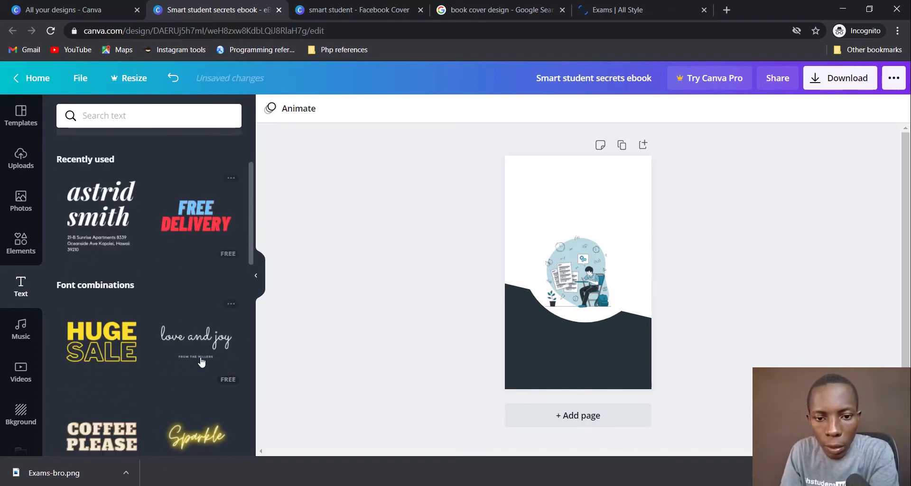
scroll(202, 361, down, 5)
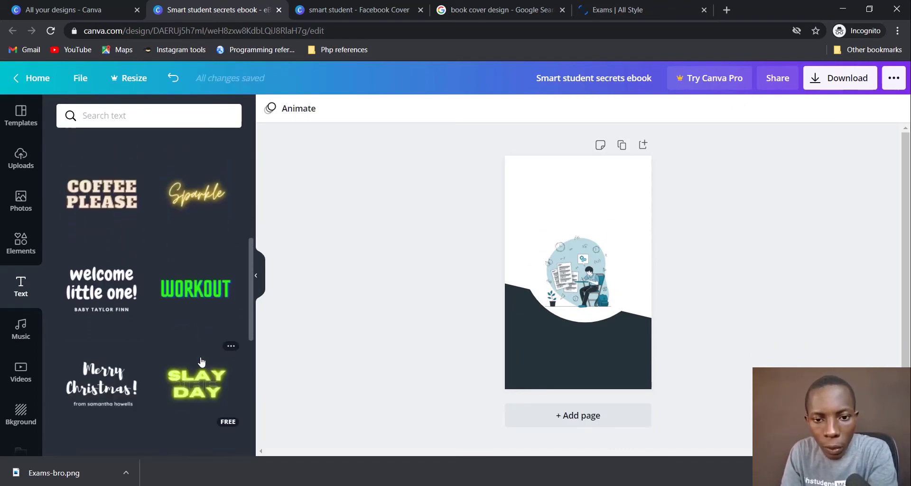
scroll(201, 361, down, 10)
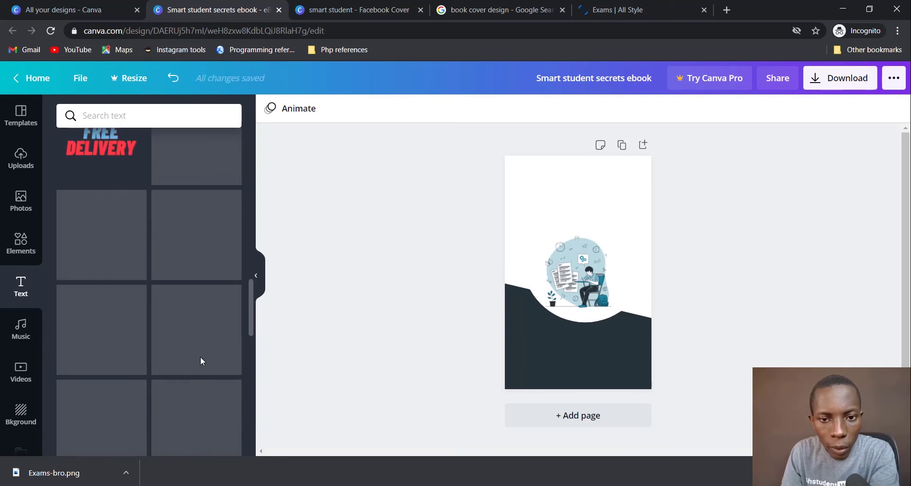
scroll(200, 361, down, 3)
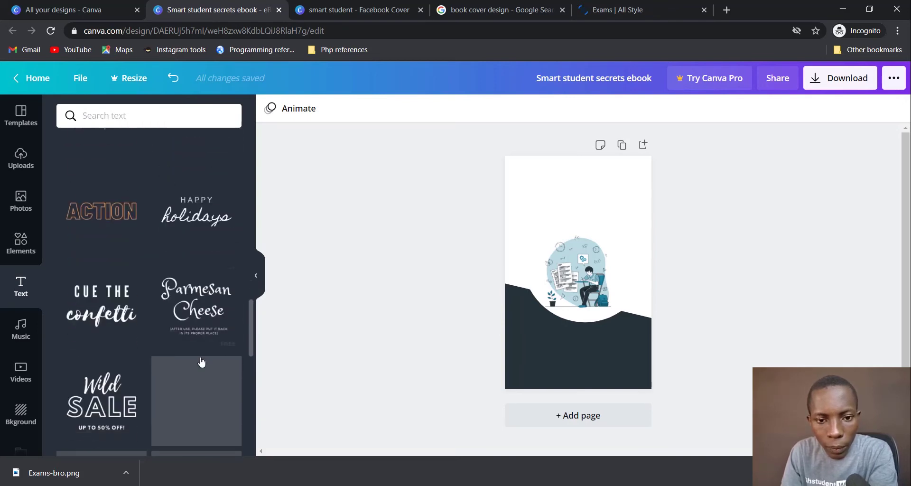
scroll(202, 362, down, 5)
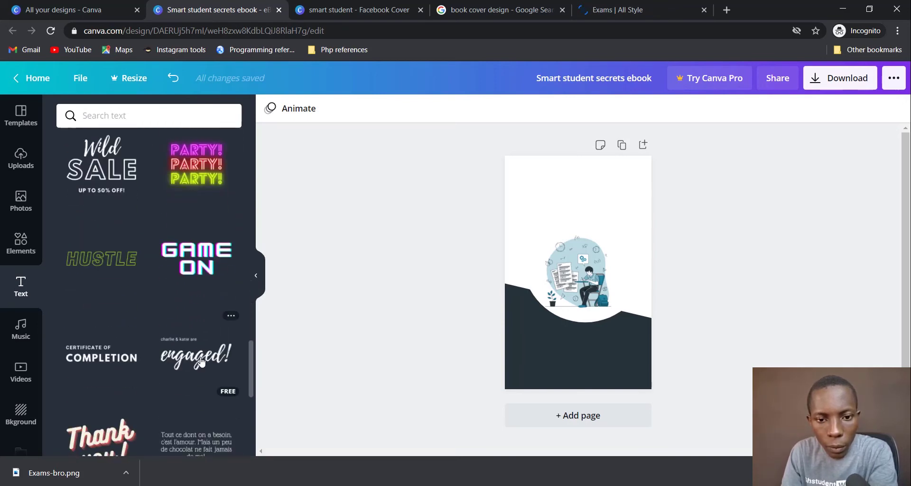
scroll(202, 361, down, 3)
scroll(202, 361, down, 7)
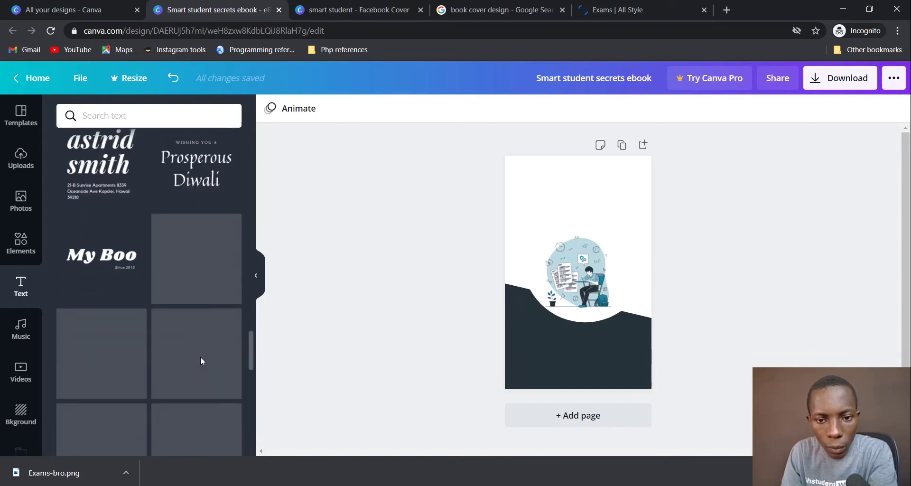
scroll(200, 361, down, 3)
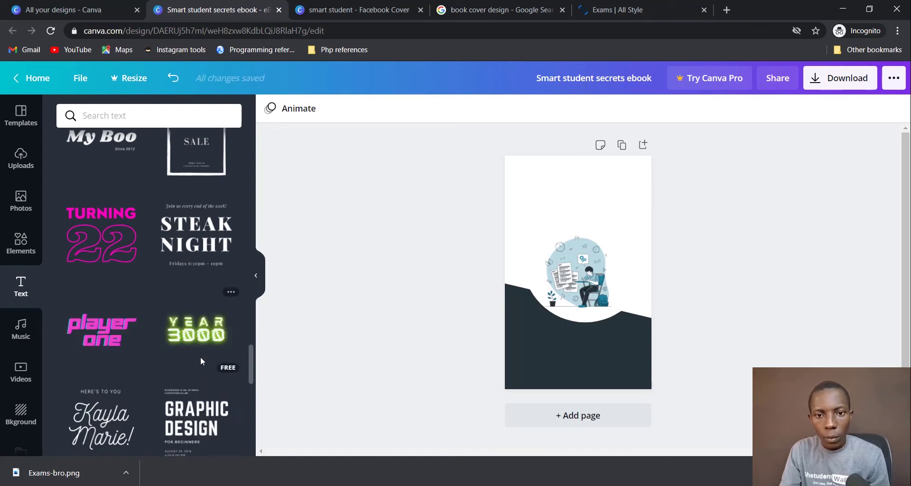
scroll(201, 360, down, 1)
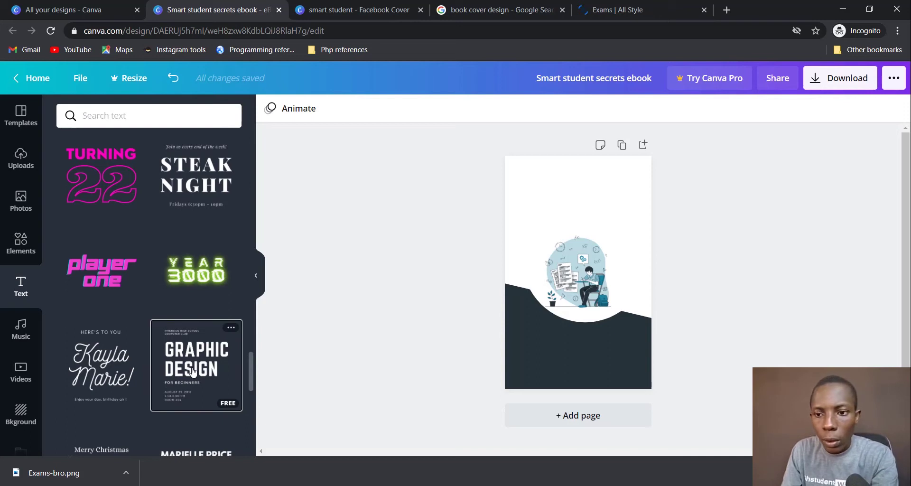
key(ctrl+z)
Step: Place the GRAPHIC DESIGN text combination in the dark band and delete the heading over the illustration
click(200, 370)
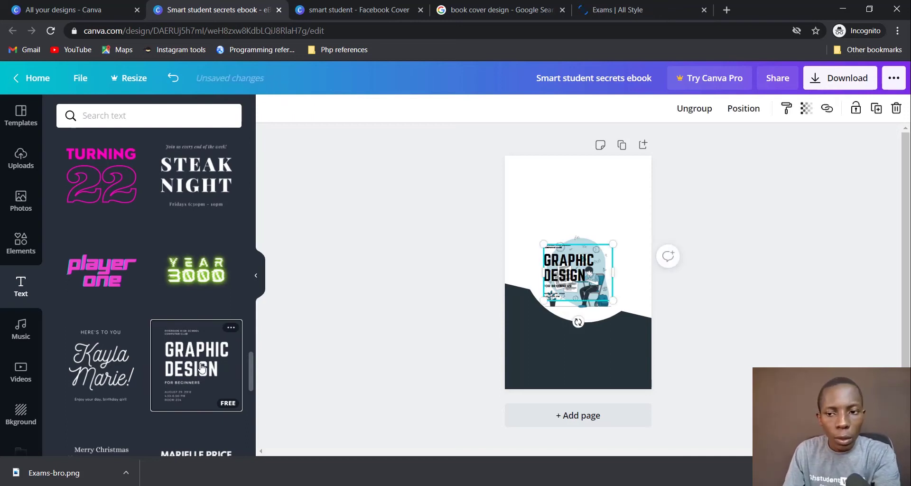
drag(566, 274, 556, 349)
click(572, 258)
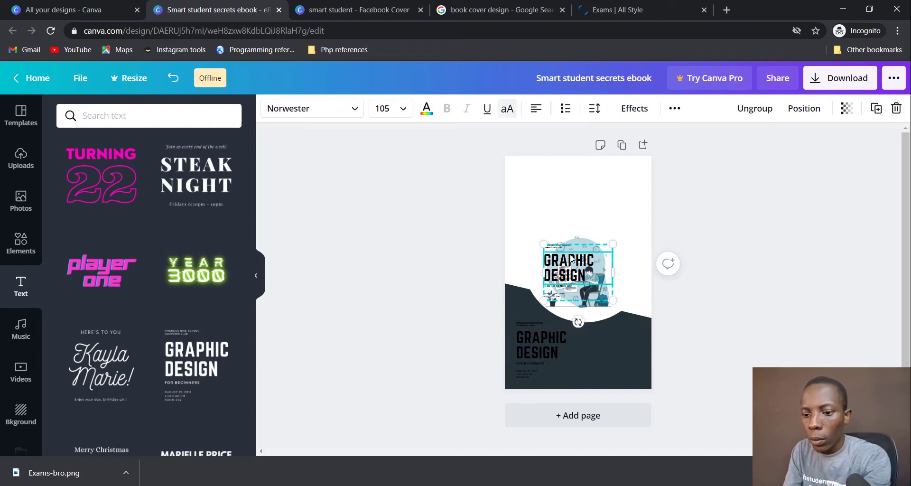
key(Delete)
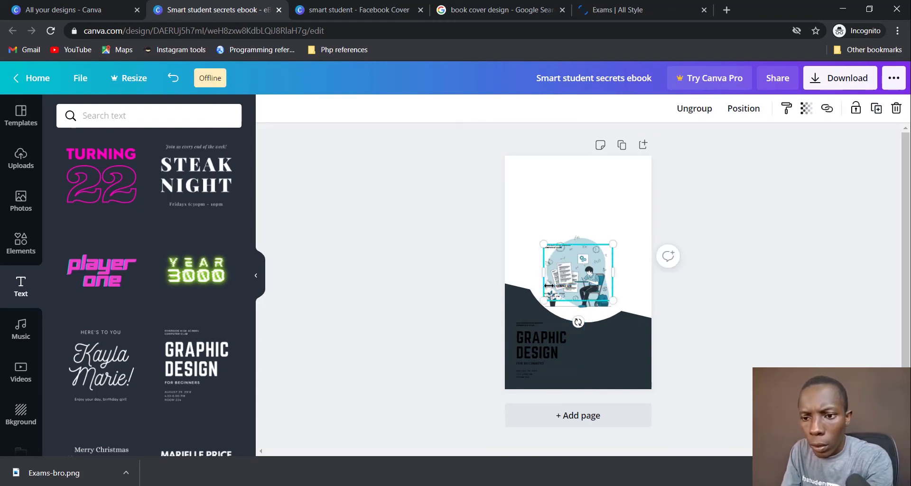
Step: Select all the text of the GRAPHIC DESIGN heading for editing
click(579, 344)
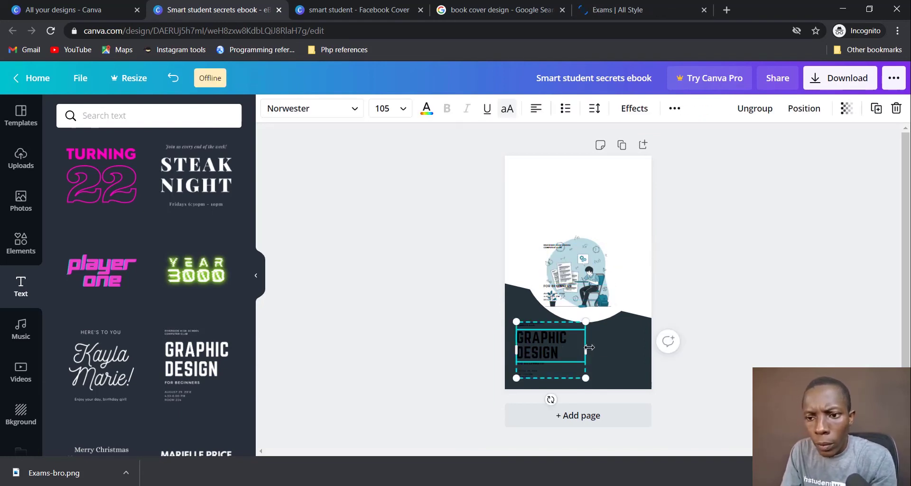
key(Escape)
key(Escape)
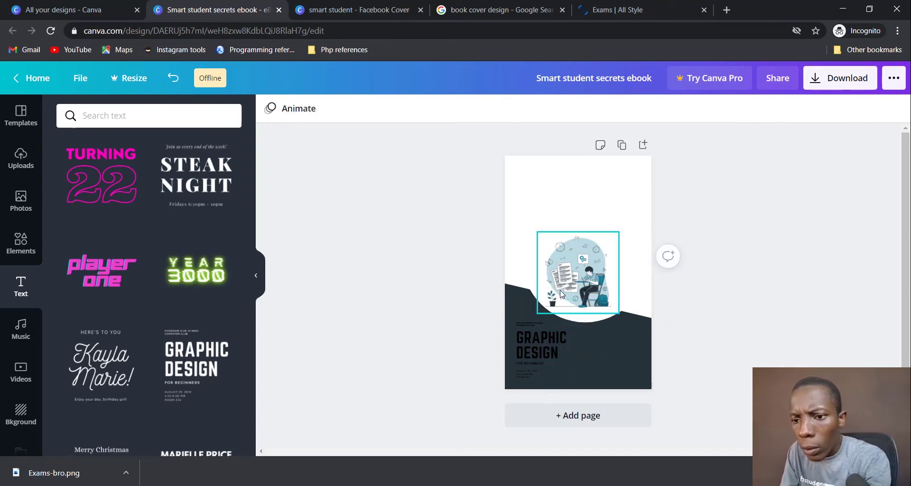
click(543, 338)
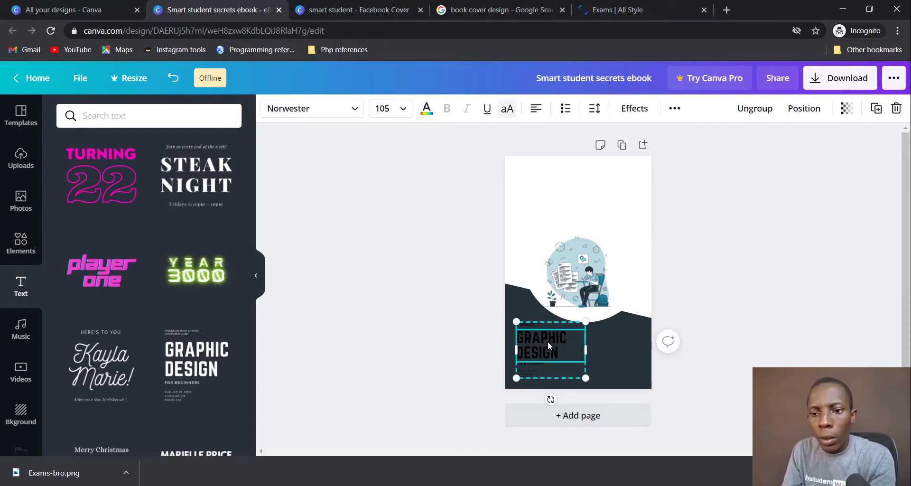
double_click(549, 340)
key(ctrl+a)
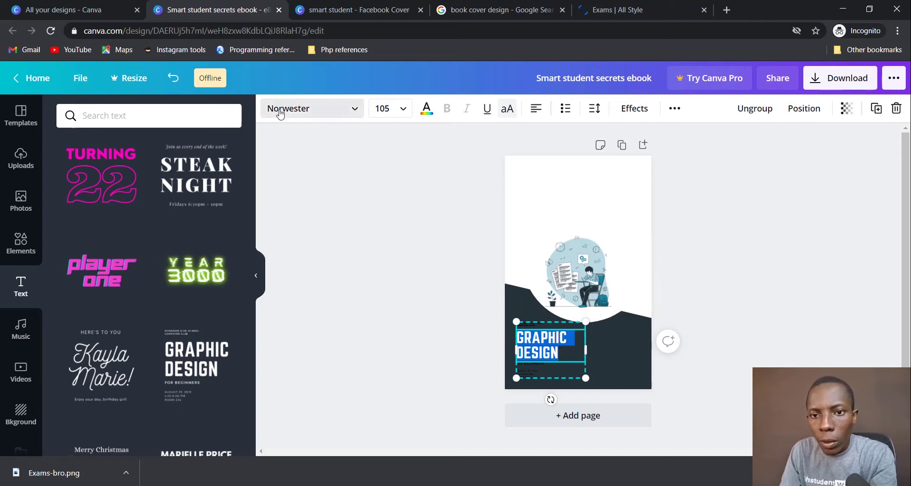
Step: Make the GRAPHIC DESIGN heading text white
click(427, 110)
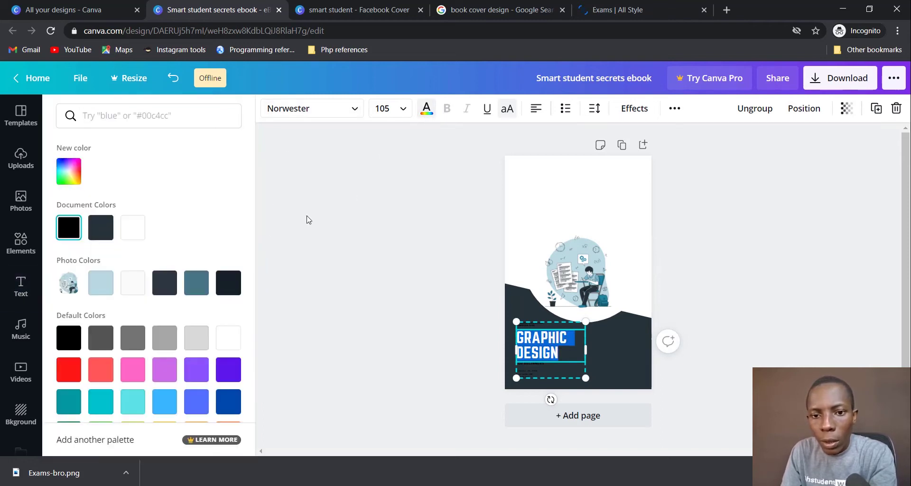
click(135, 283)
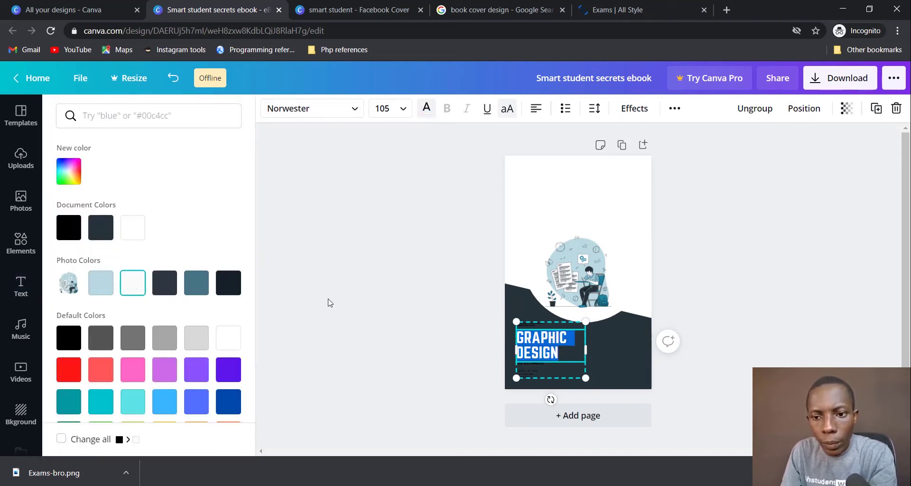
click(343, 300)
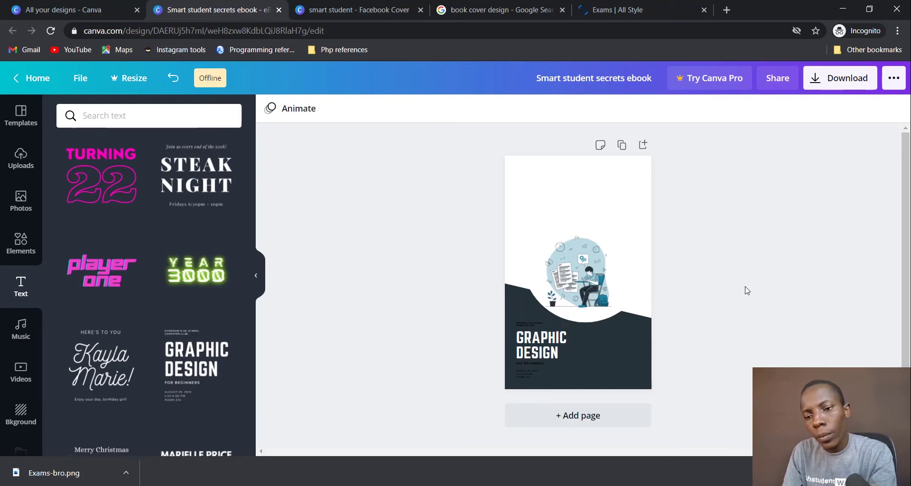
Step: Recolour the wave shape and bottom block to the illustration's blue-grey Photo Colors swatch
click(631, 354)
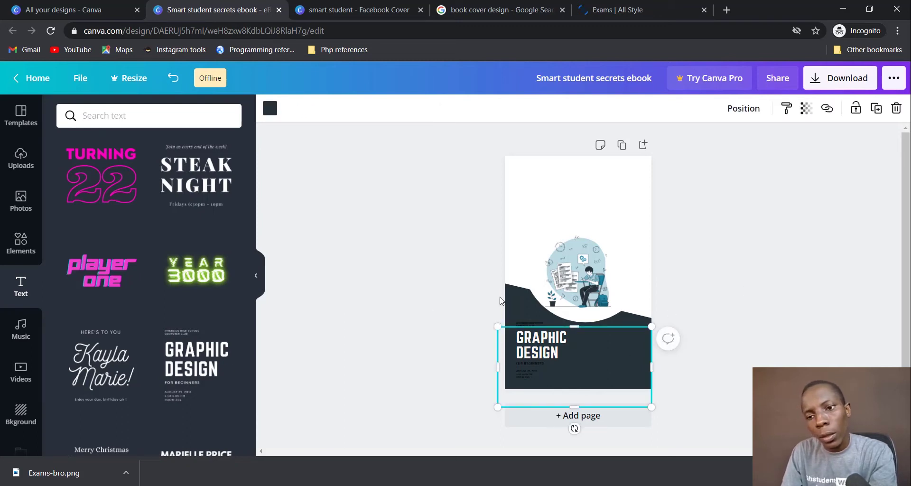
click(516, 301)
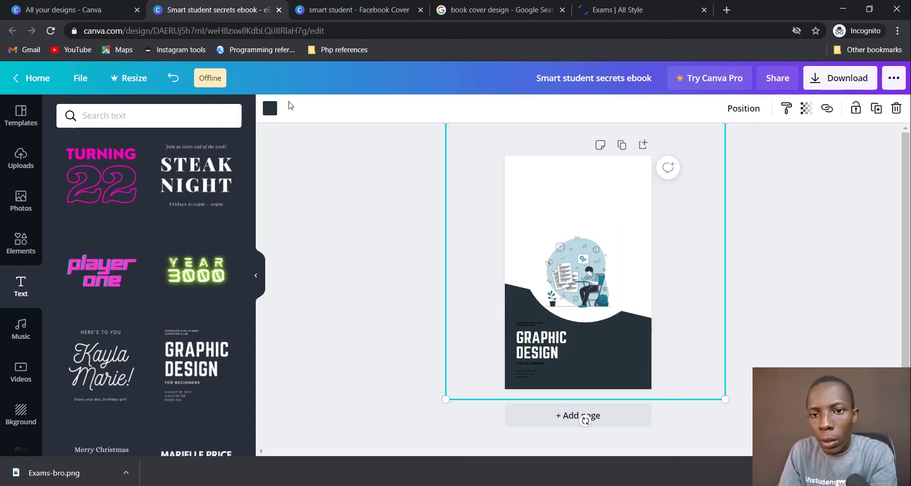
click(270, 110)
click(201, 276)
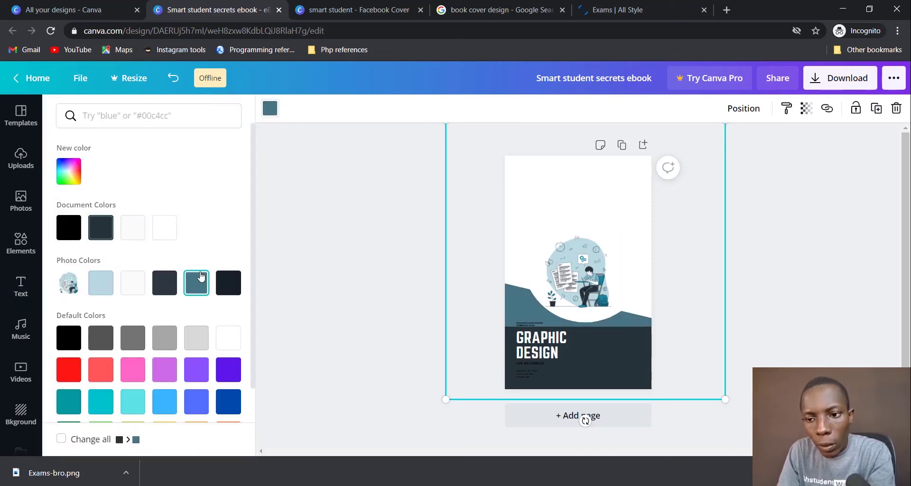
click(616, 372)
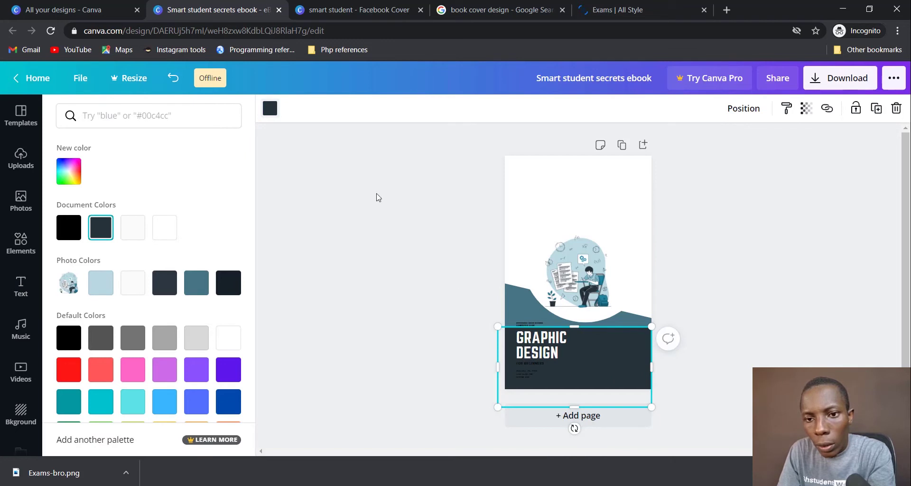
click(266, 113)
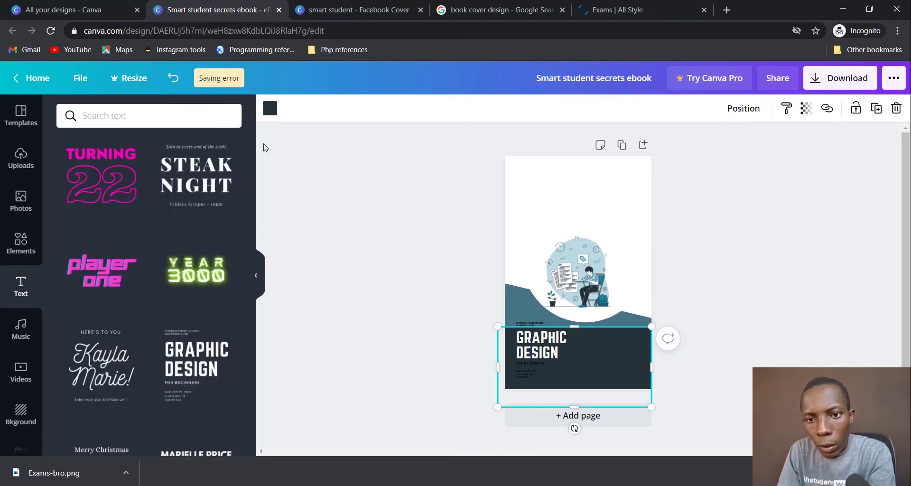
click(270, 109)
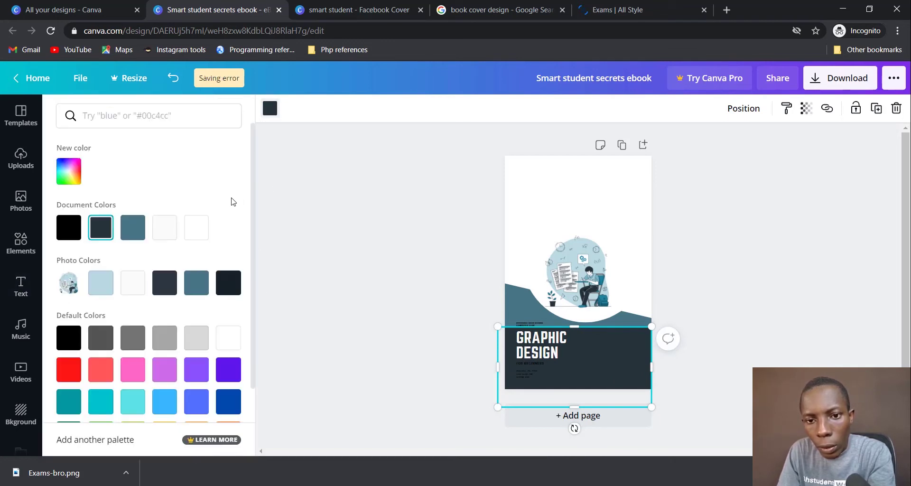
click(196, 282)
key(Escape)
click(853, 274)
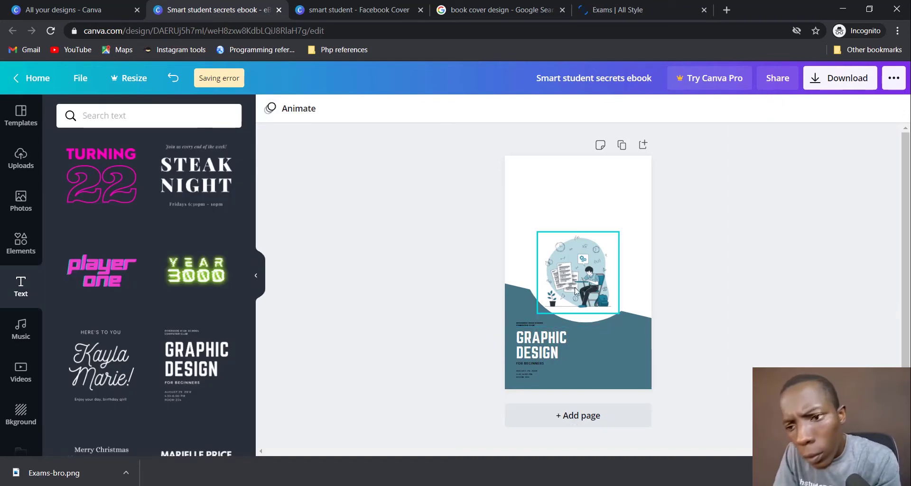
click(586, 280)
click(764, 301)
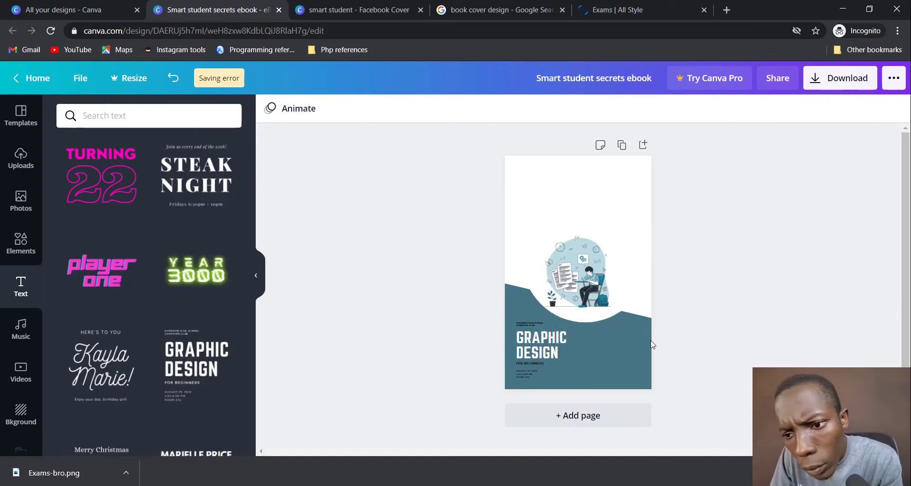
Step: Enlarge the bottom text group and ungroup the template's text pieces
click(538, 366)
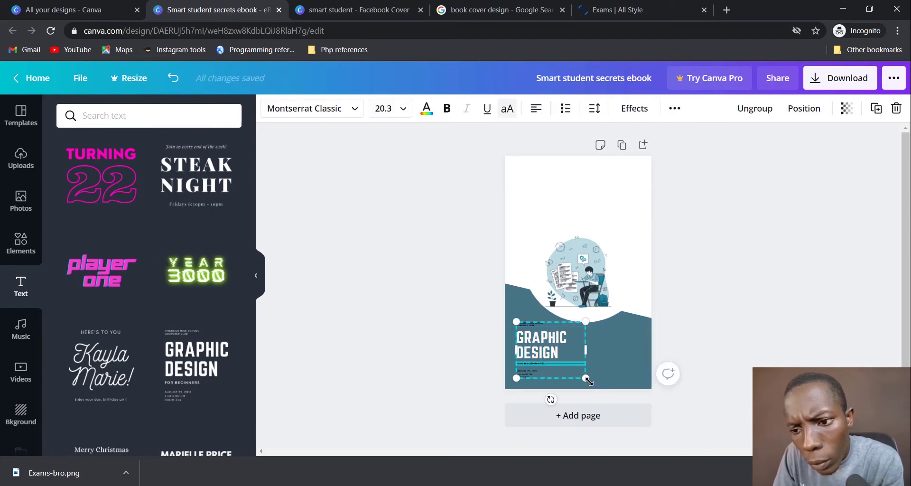
drag(586, 378, 607, 382)
click(536, 356)
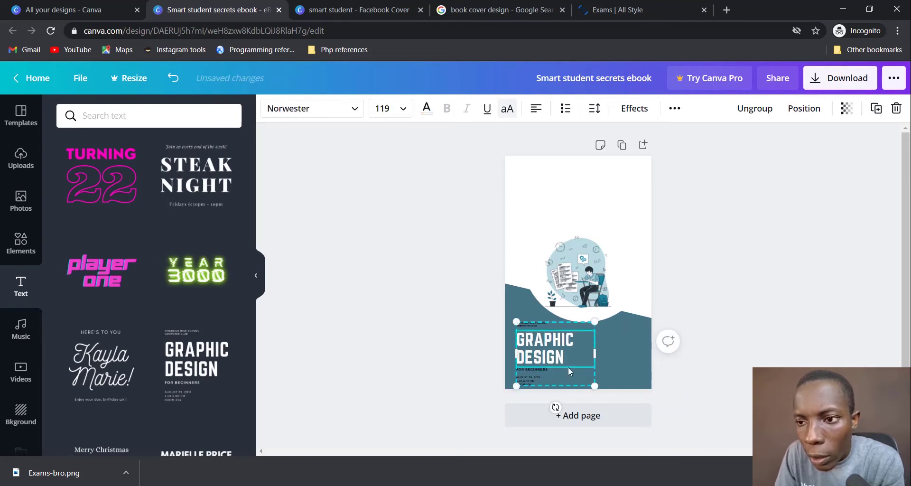
click(755, 109)
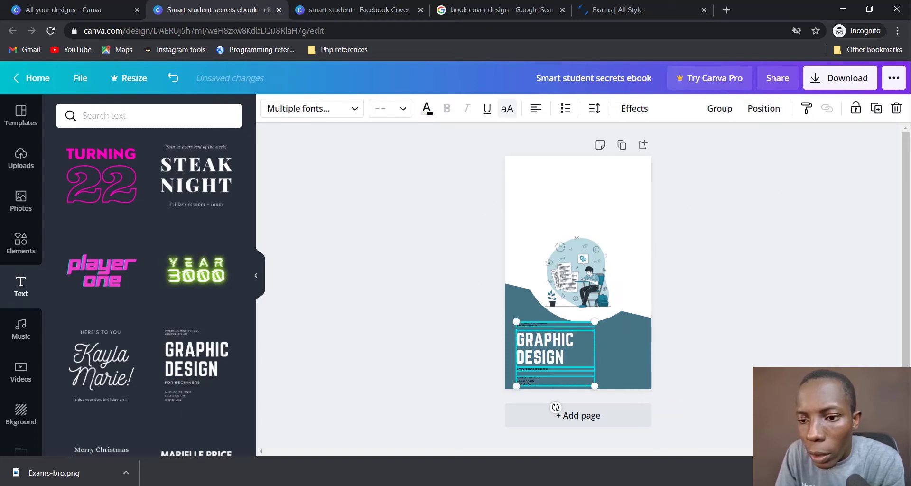
click(802, 470)
click(734, 381)
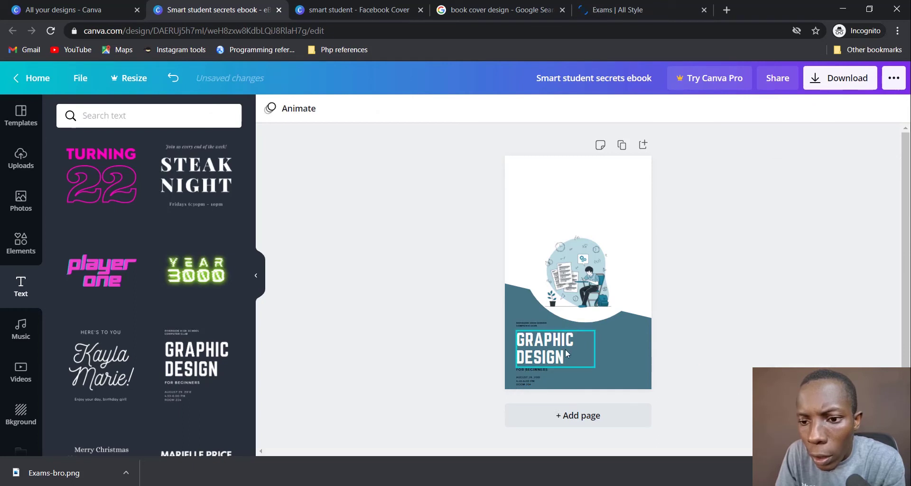
Step: Move the small text line down and enlarge the GRAPHIC DESIGN heading to size 156
click(532, 323)
drag(532, 321, 529, 370)
click(530, 358)
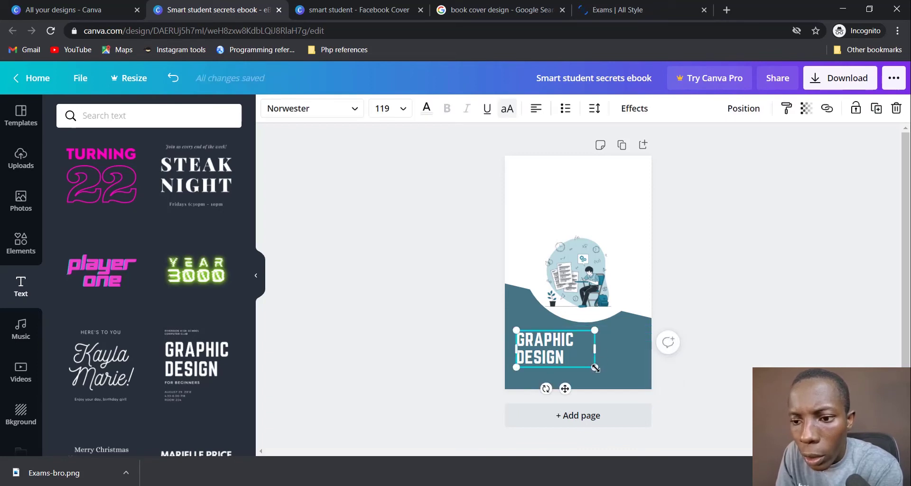
drag(595, 367, 619, 378)
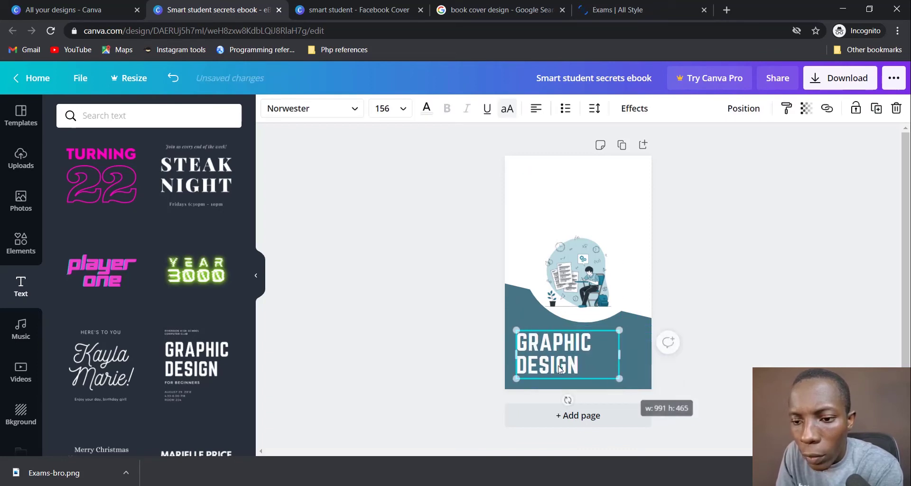
drag(560, 369, 554, 359)
Step: Retype the heading as 'SMART STUDENT' in capitals
double_click(562, 339)
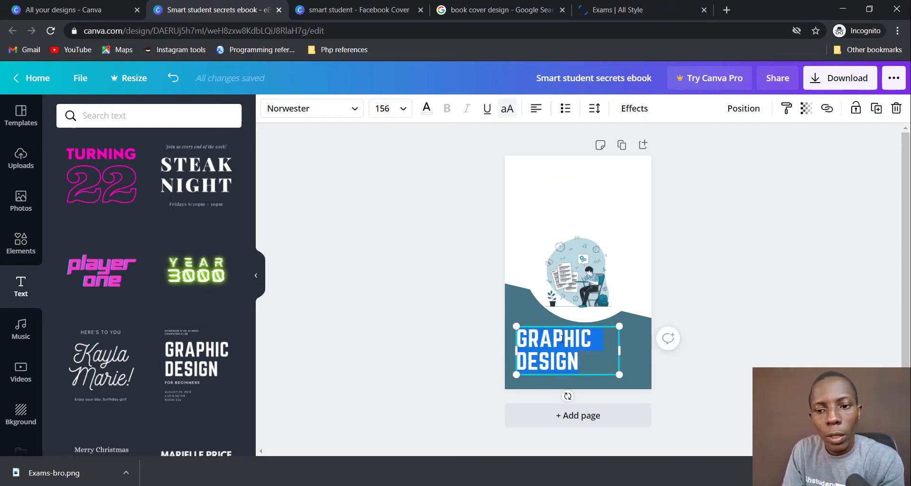
text(SMA)
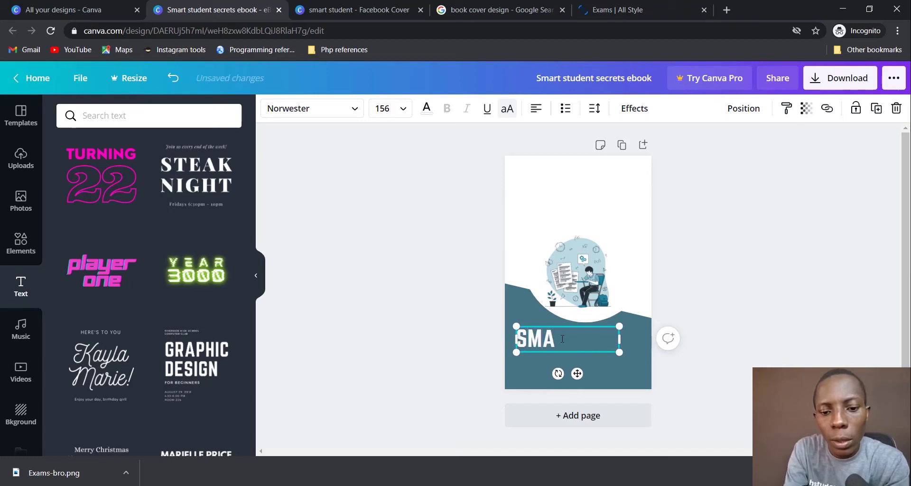
key(Caps_Lock)
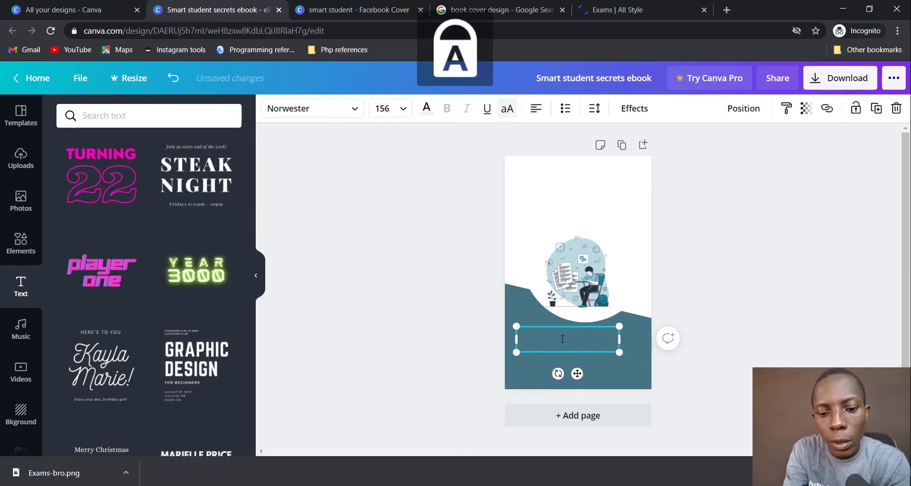
text(MART S)
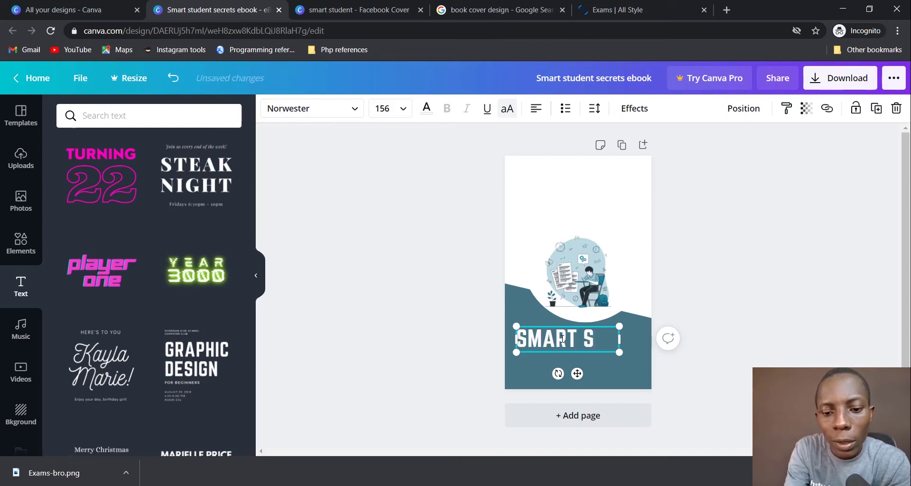
text(TUDENT)
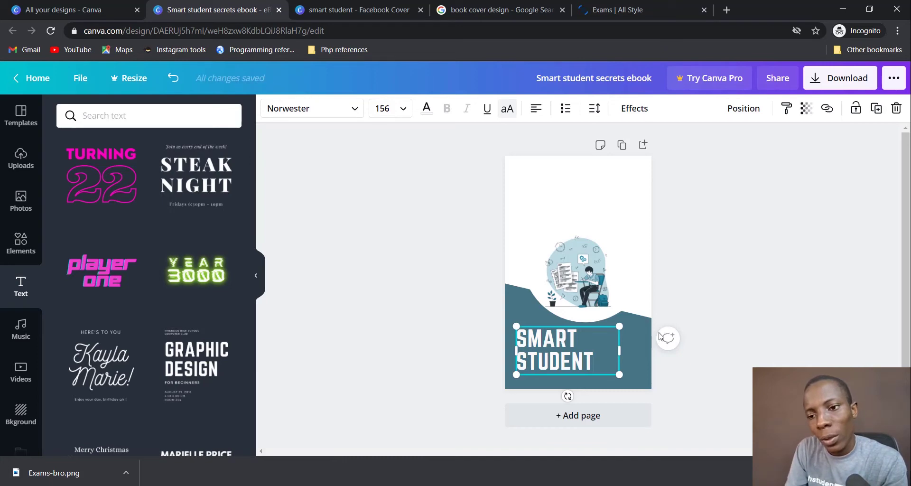
click(716, 285)
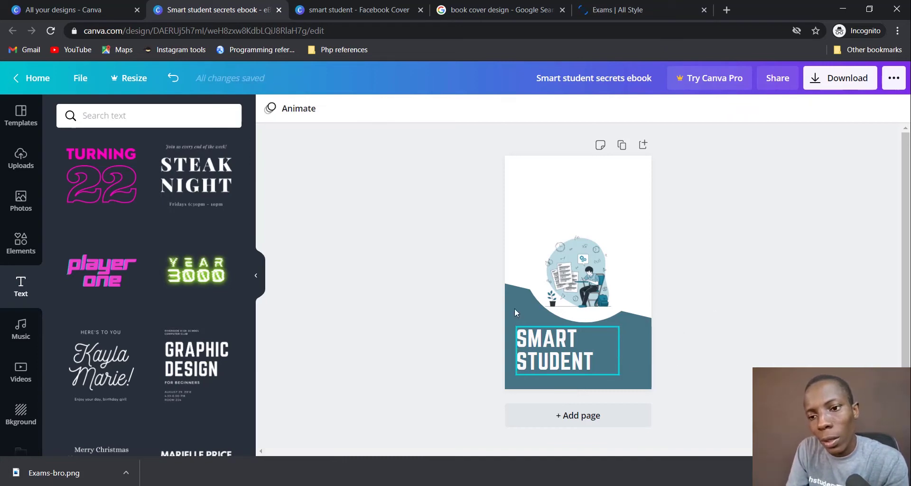
Step: Resize SMART STUDENT to 122 and shift it slightly down and right in the band
mouse_move(591, 365)
mouse_down()
mouse_move(576, 365)
mouse_move(612, 373)
mouse_move(595, 368)
mouse_up()
click(685, 280)
click(590, 364)
drag(536, 347, 539, 353)
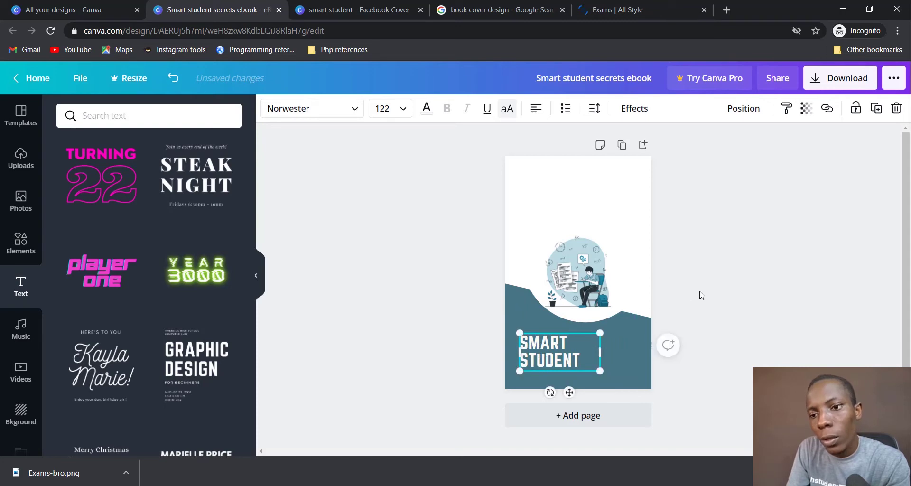
click(707, 285)
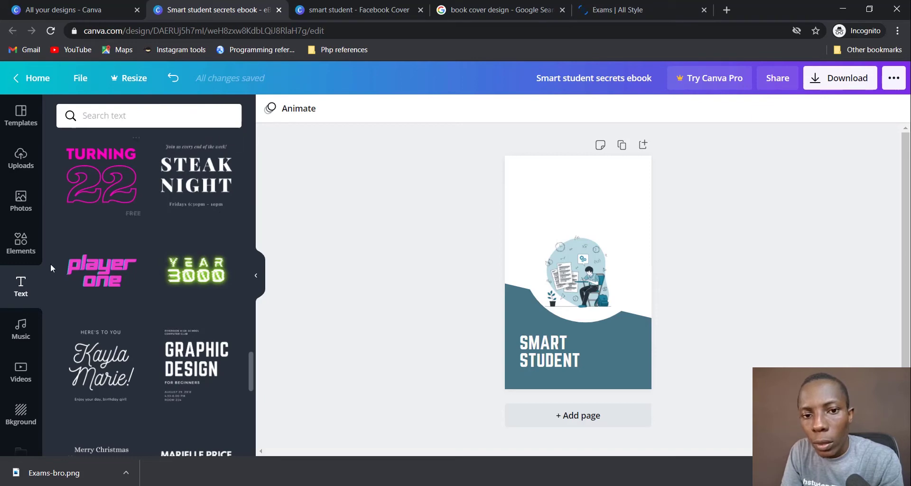
Step: Add the glowing yellow Sparkle font combination and drag it to the cover's bottom band
scroll(203, 240, up, 10)
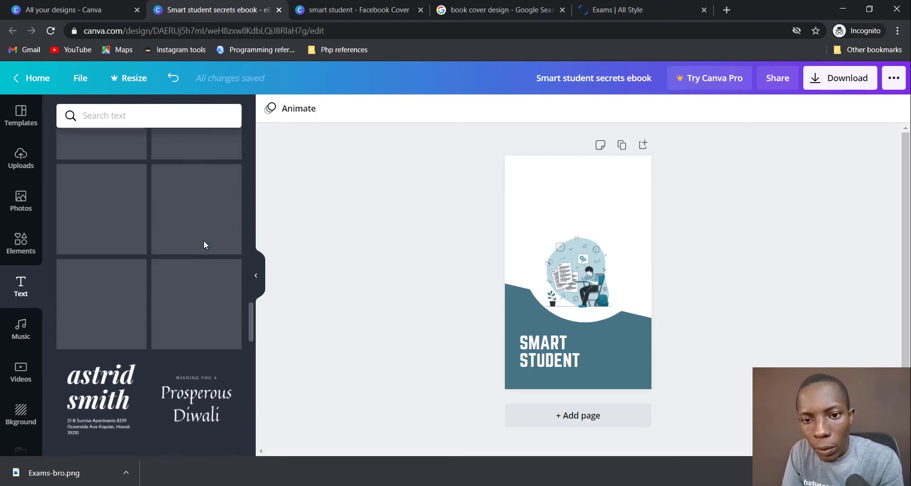
scroll(204, 240, up, 3)
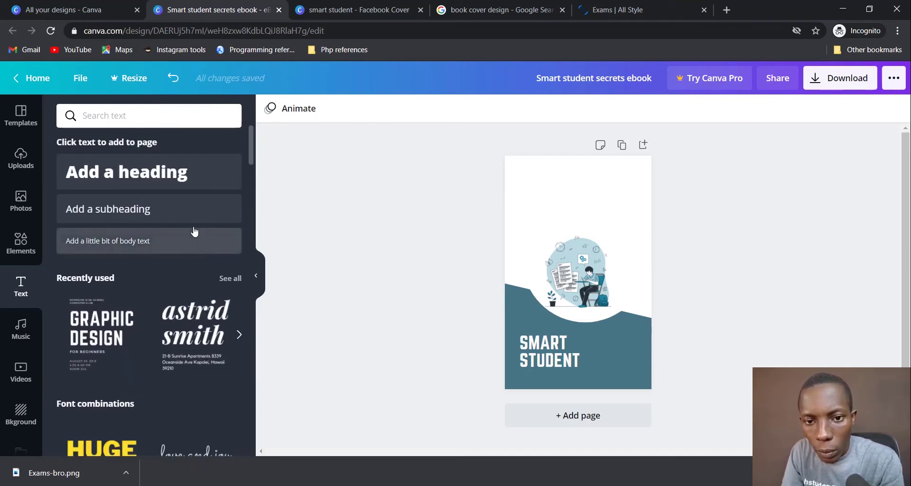
scroll(180, 380, down, 4)
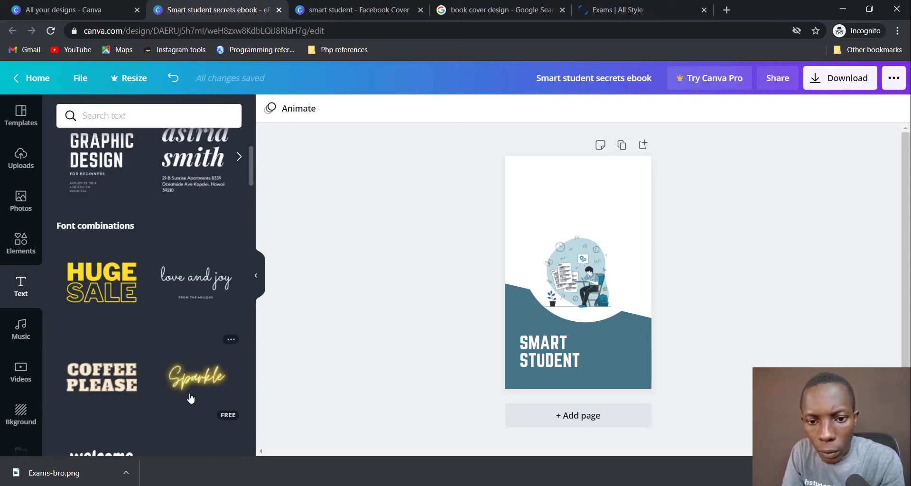
scroll(192, 380, down, 1)
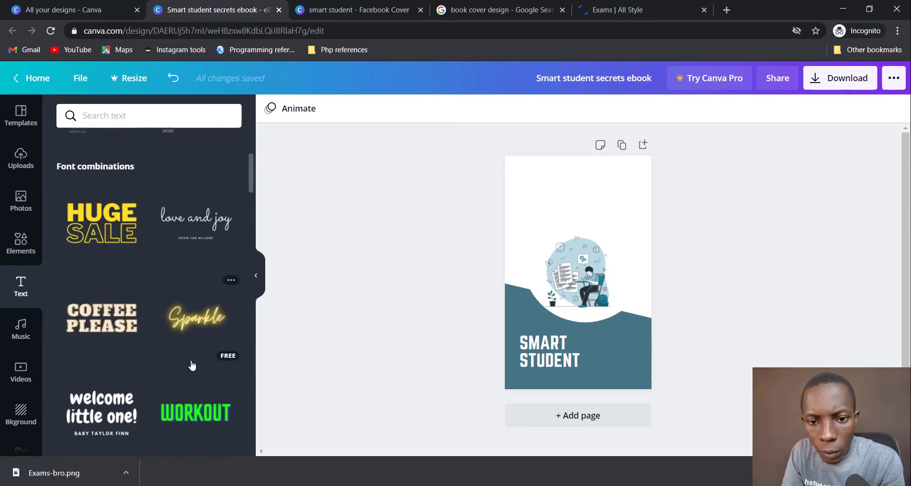
click(204, 331)
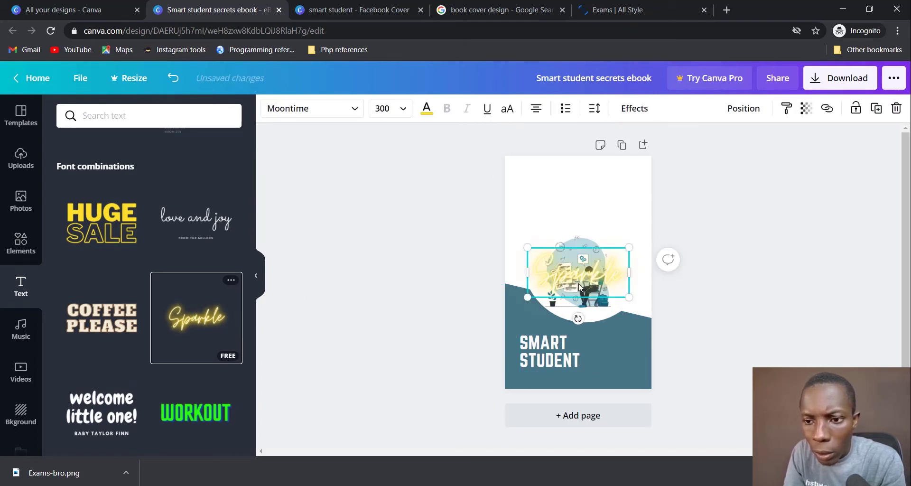
drag(579, 286, 608, 366)
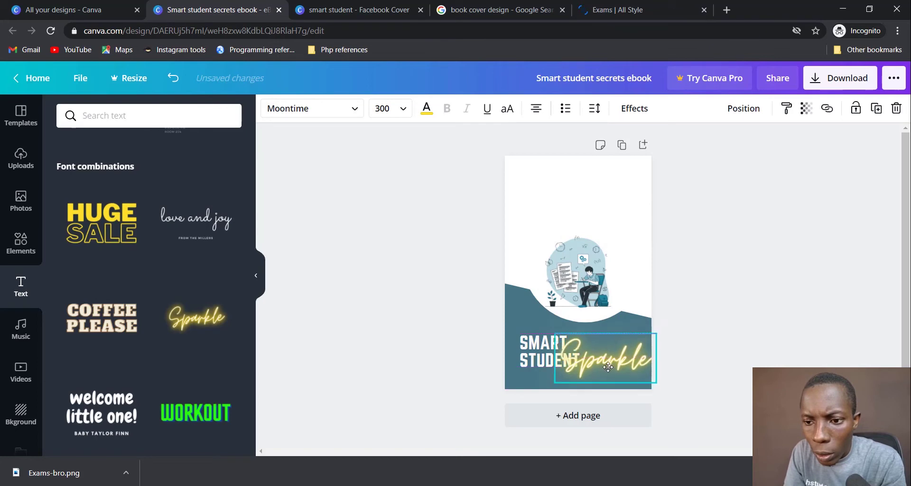
Step: Change the Sparkle text to 'Secrets' and shrink it to size 160
double_click(608, 364)
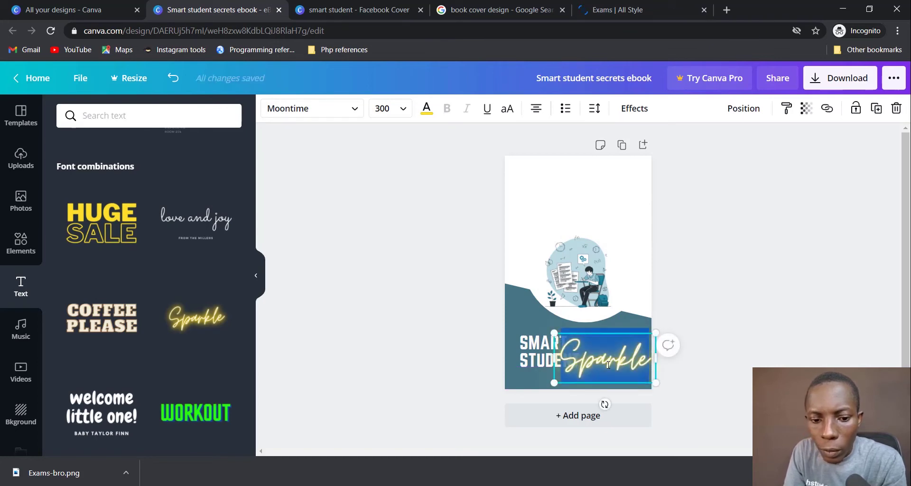
text(S)
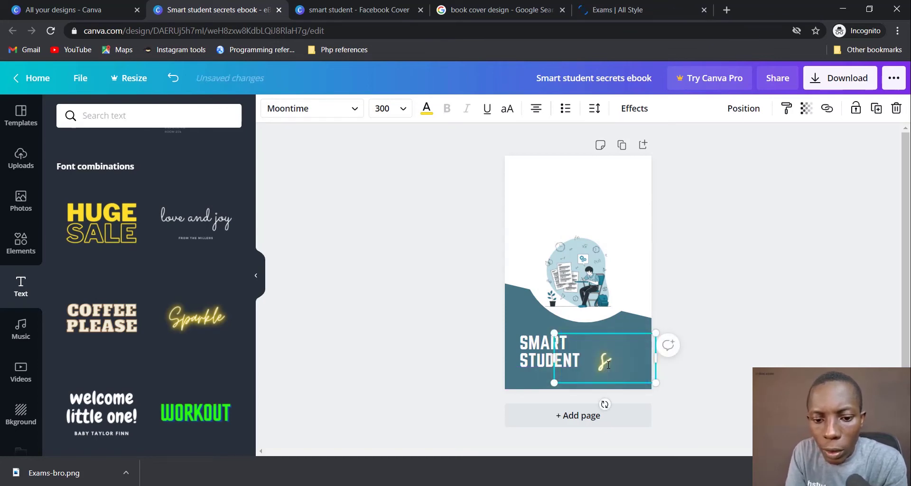
text(E)
key(BackSpace)
key(BackSpace)
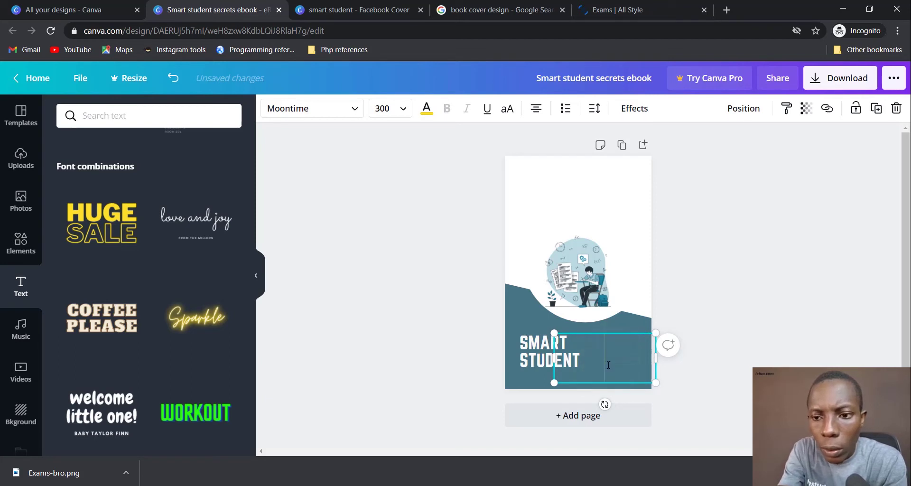
text(S)
key(BackSpace)
key(Caps_Lock)
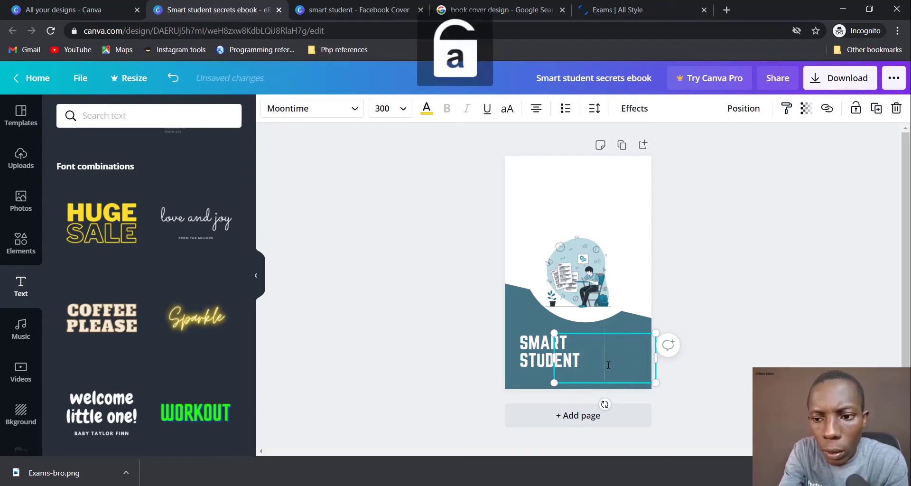
text(Secr)
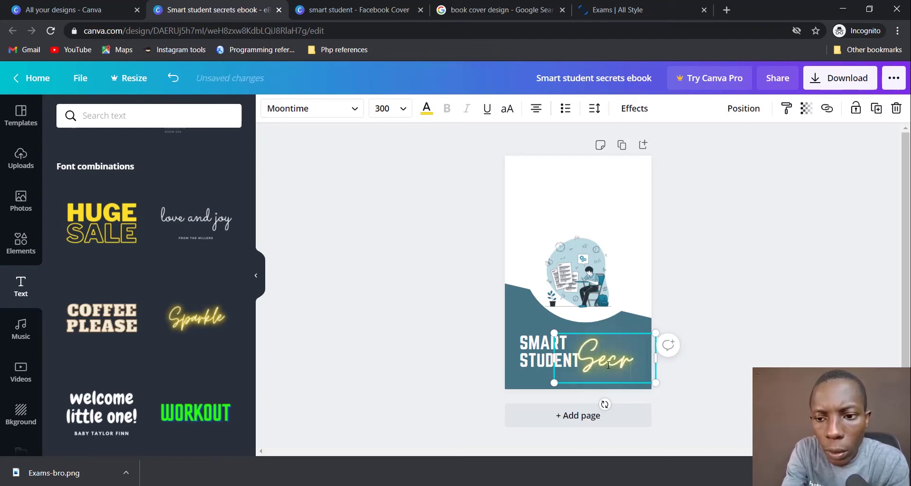
text(ets)
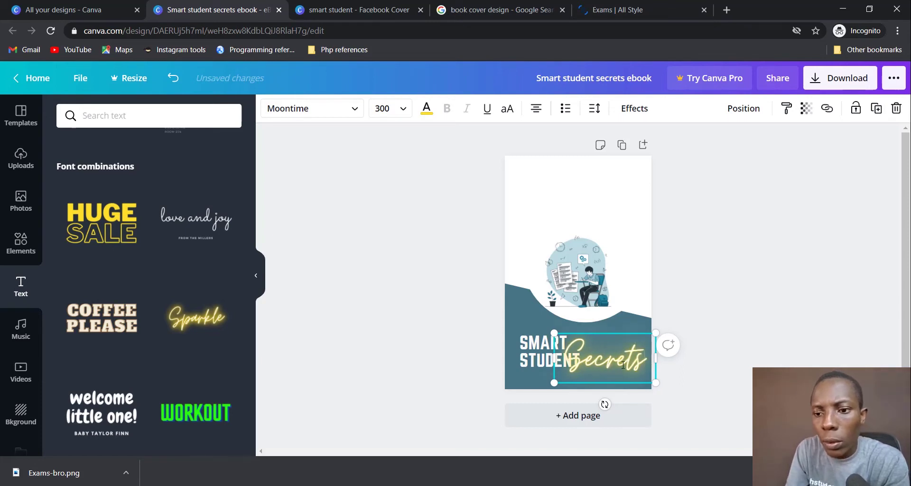
drag(656, 384, 594, 383)
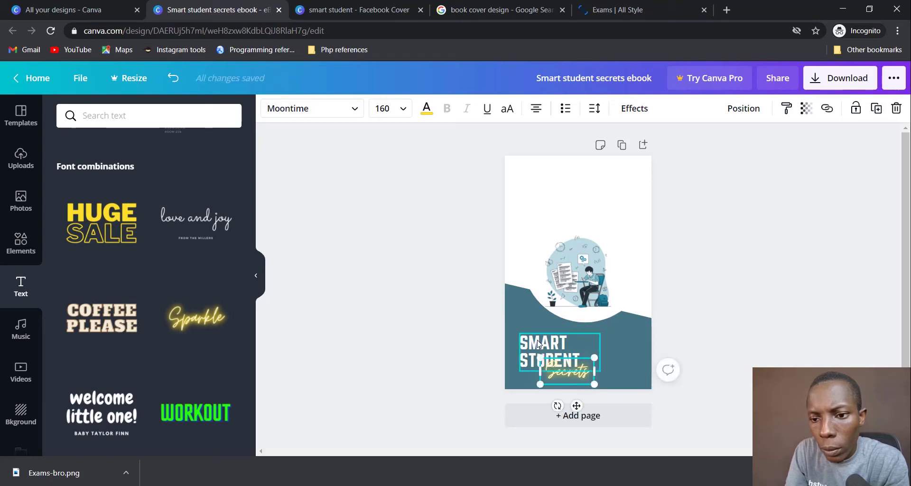
Step: Raise SMART STUDENT up-left and slide Secrets left to sit beneath STUDENT
drag(539, 339, 534, 331)
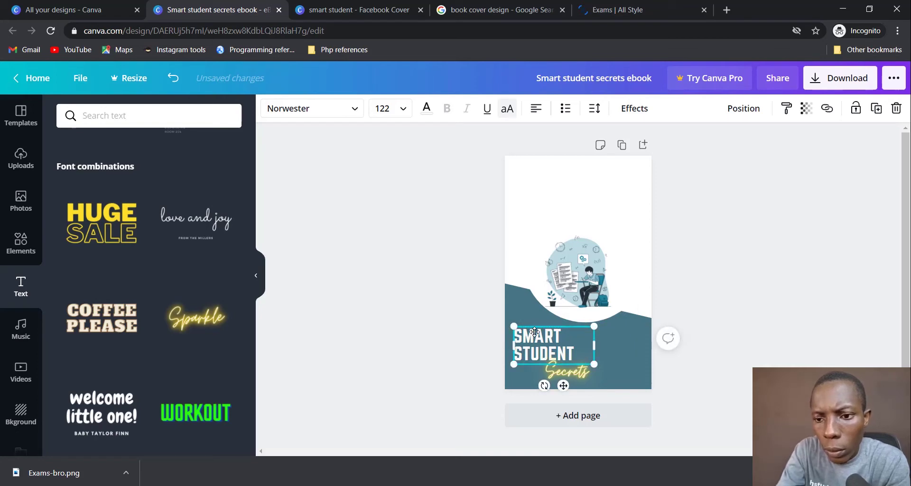
key(Up)
key(Up)
key(Up)
key(Up)
key(Up)
key(Up)
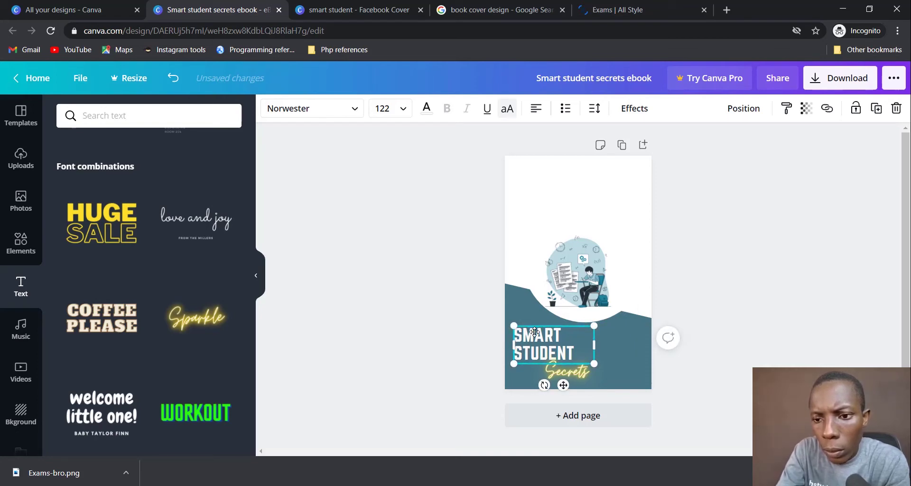
click(699, 378)
mouse_move(558, 376)
mouse_down()
mouse_move(544, 381)
mouse_move(545, 370)
mouse_up()
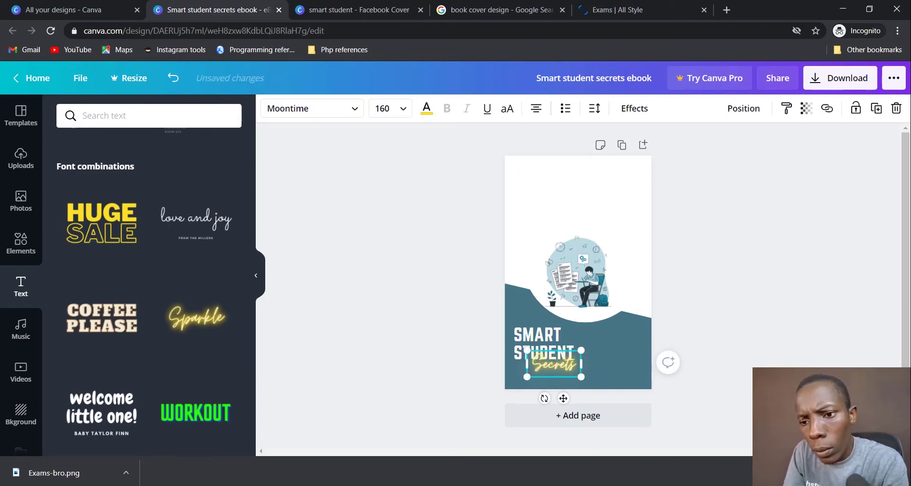
click(761, 355)
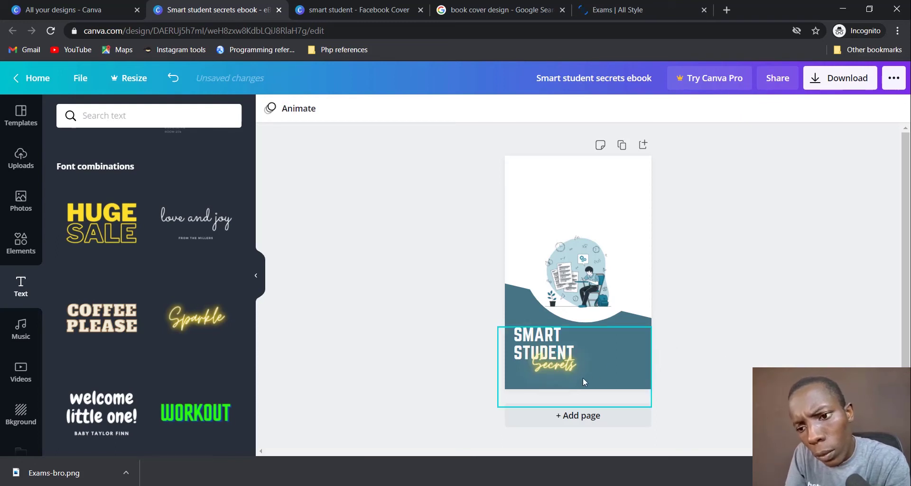
click(568, 369)
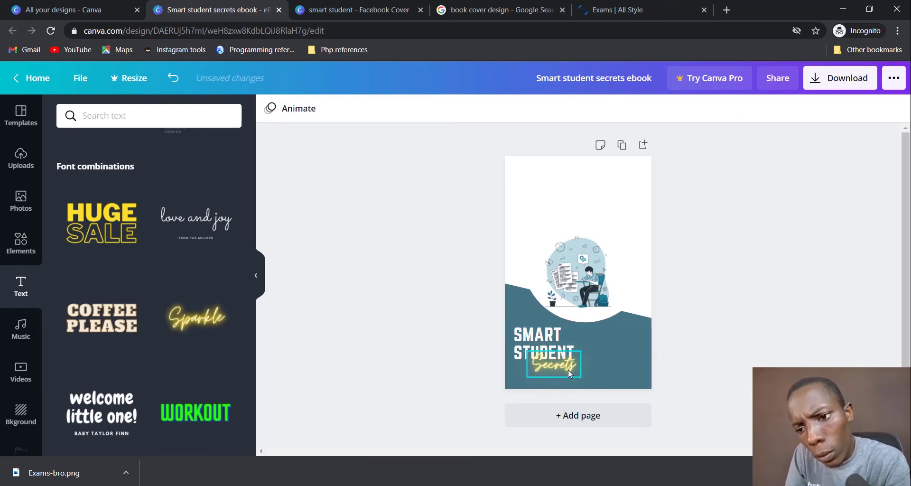
Step: Give Secrets a Glitch effect (offset 30, direction 90) with the cyan-red colour pair
click(803, 362)
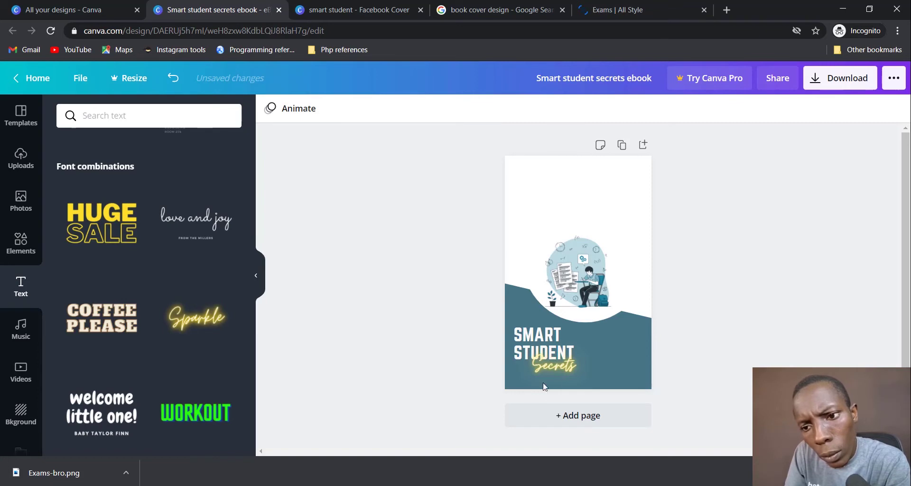
click(563, 373)
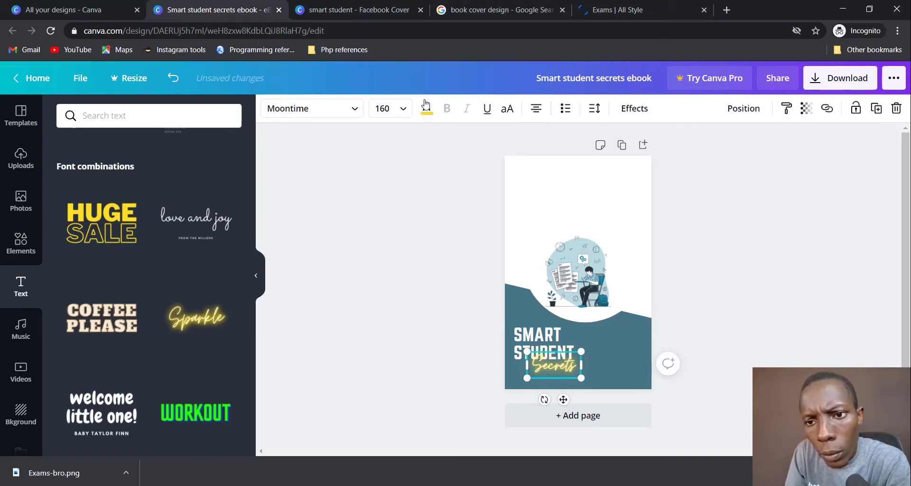
click(636, 110)
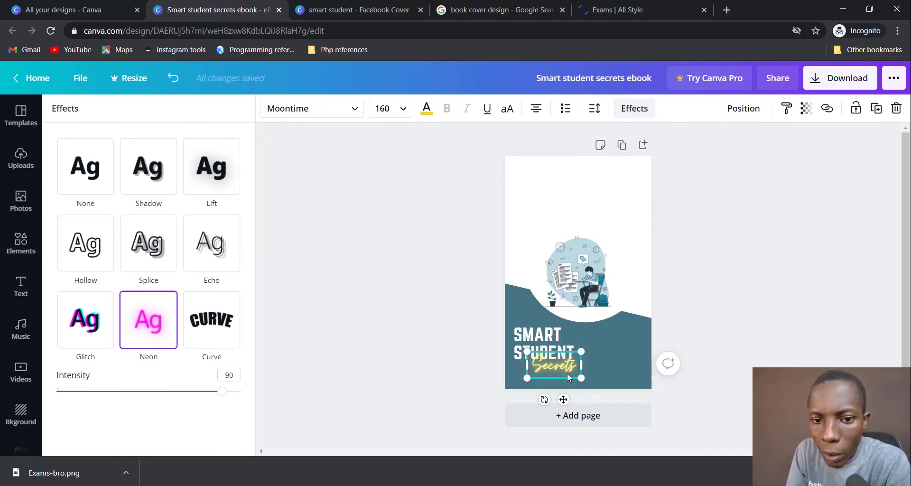
click(101, 331)
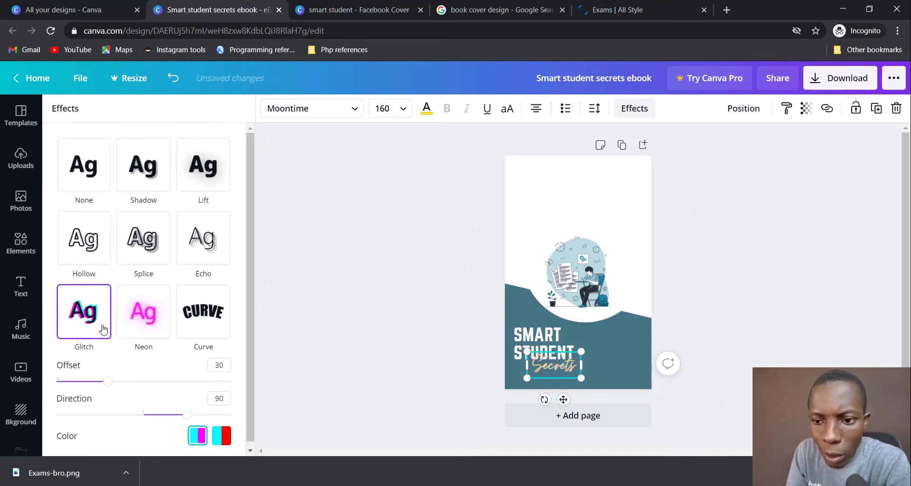
click(213, 320)
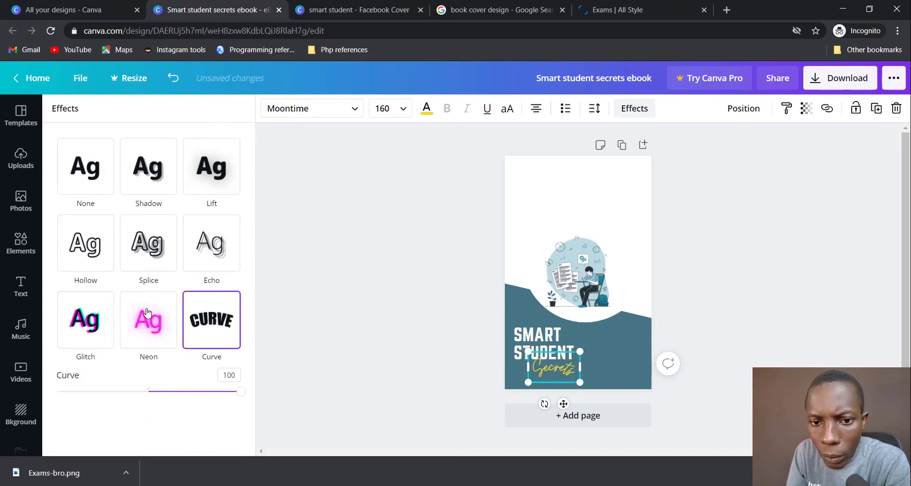
click(91, 329)
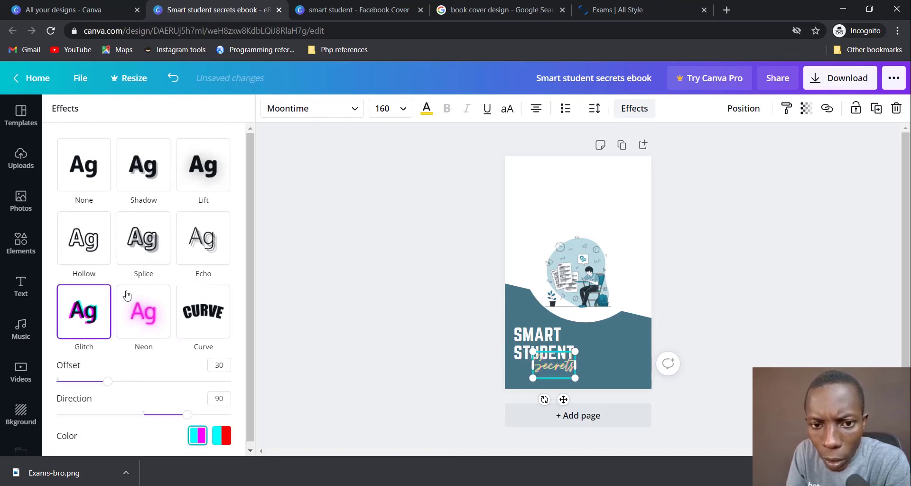
scroll(192, 434, down, 1)
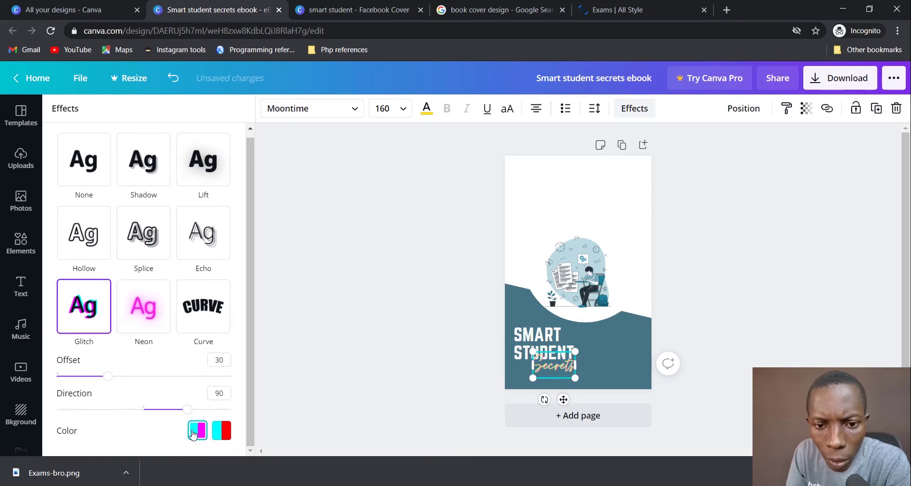
click(222, 431)
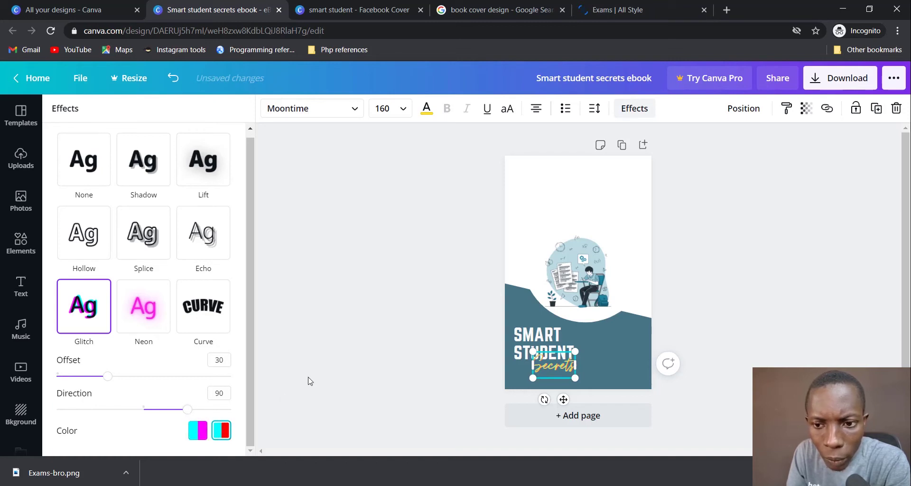
click(386, 378)
click(404, 375)
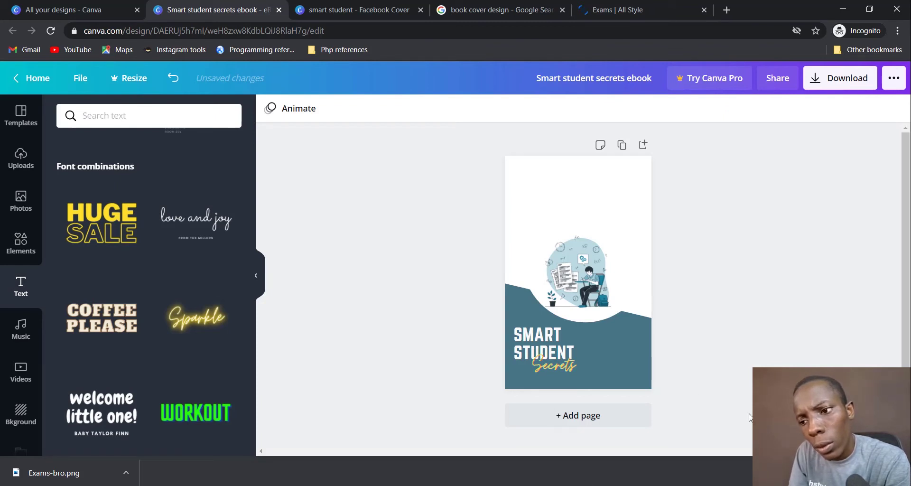
click(801, 450)
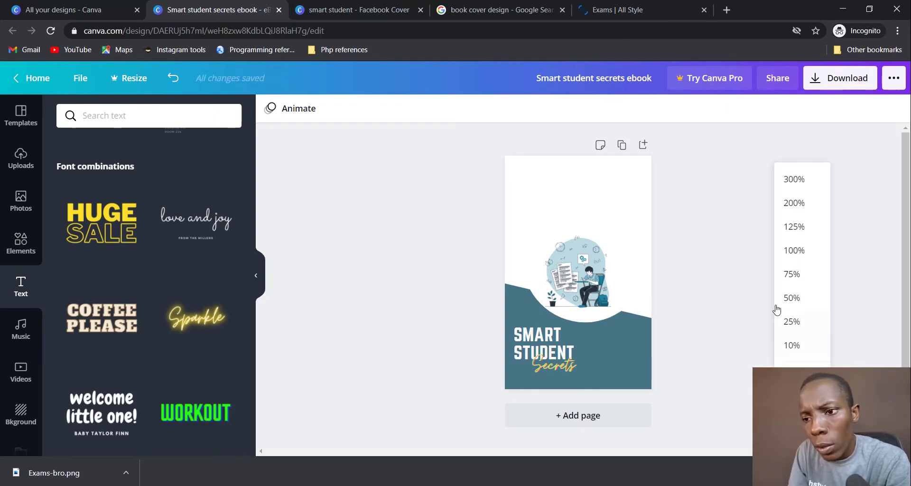
Step: Zoom to 50% and try alternate glitch colour pairs on Secrets
click(785, 305)
scroll(766, 286, down, 5)
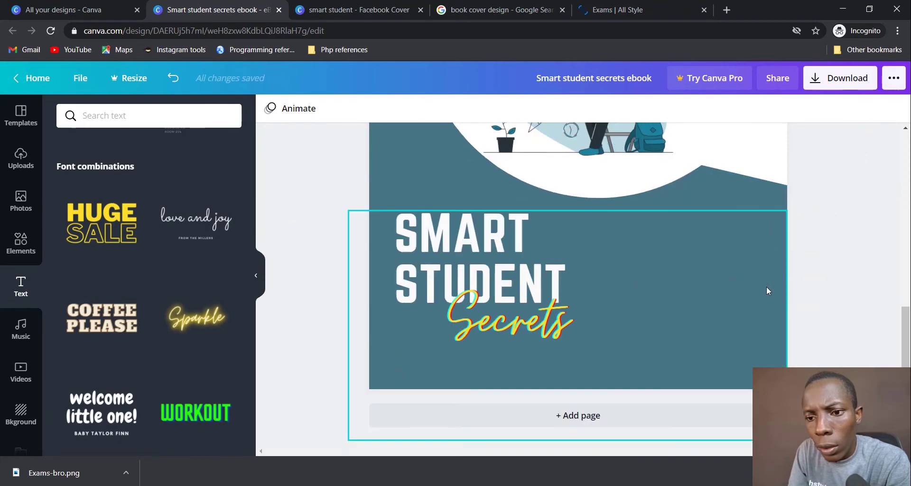
click(484, 336)
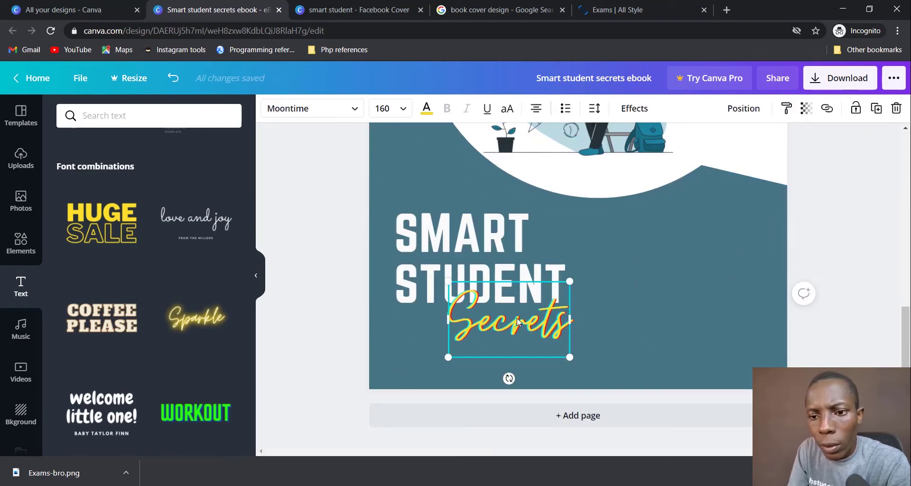
click(634, 108)
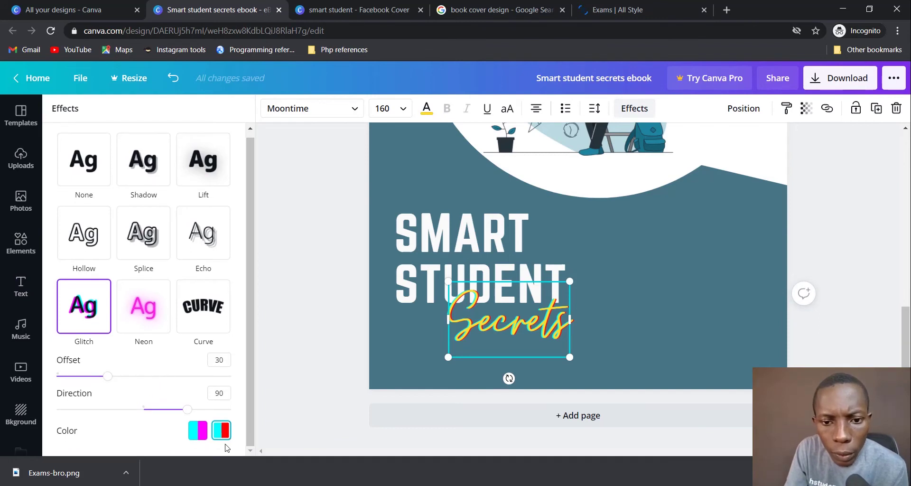
click(197, 432)
click(219, 430)
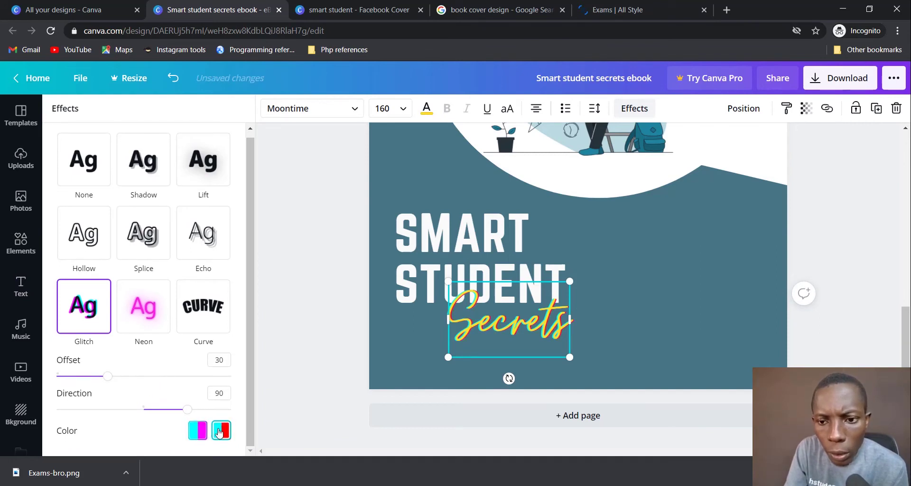
click(197, 431)
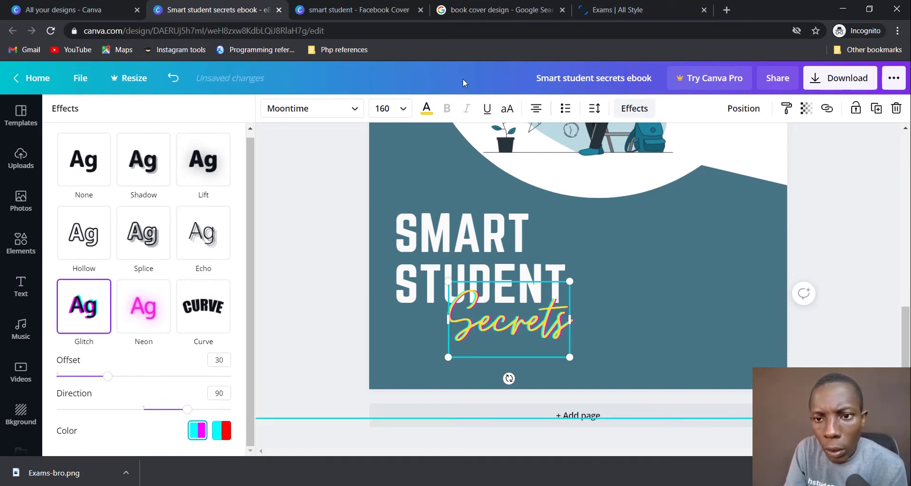
Step: Colour the Secrets text yellow #FFDF2B after trying cyan, pink, violet and blue
click(428, 114)
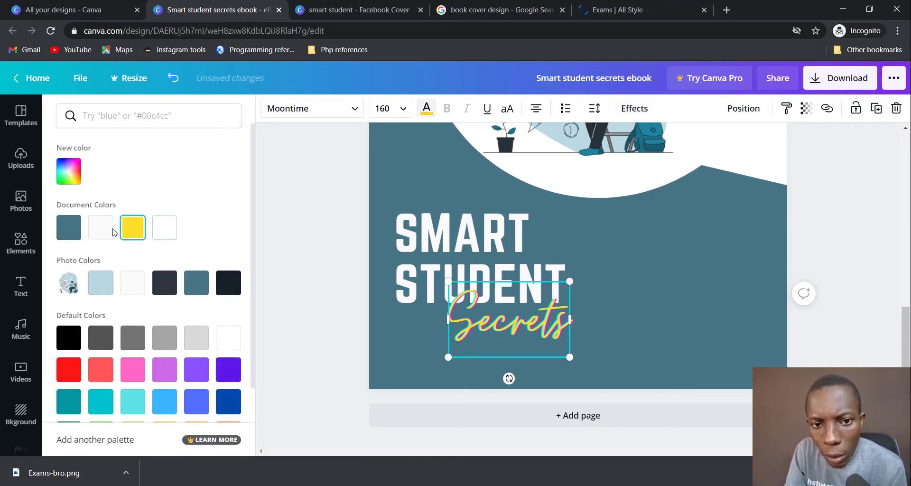
click(69, 184)
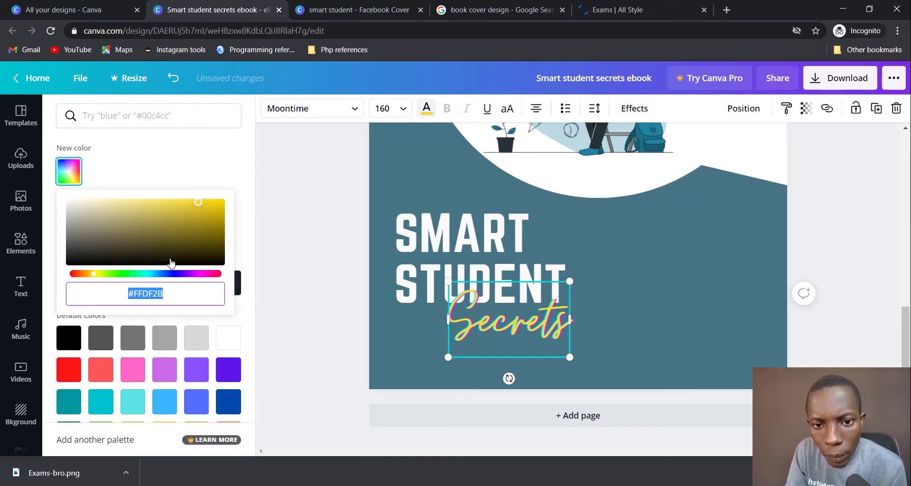
click(150, 274)
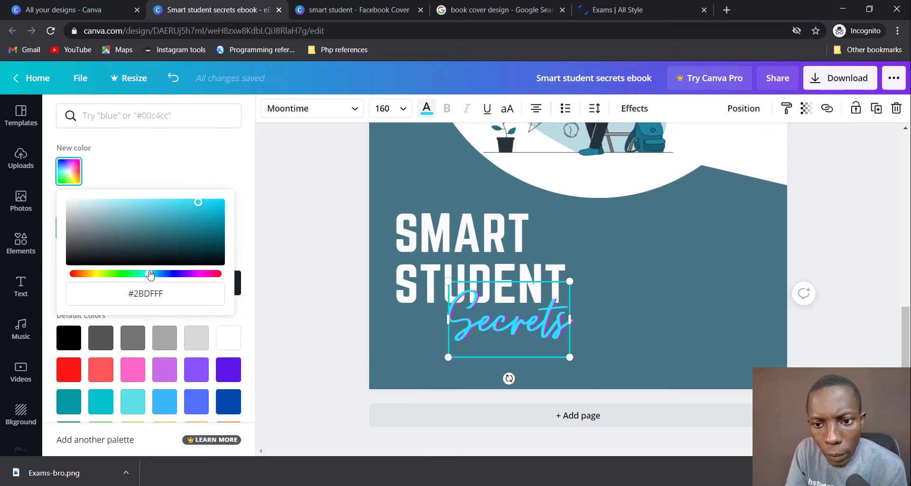
click(202, 275)
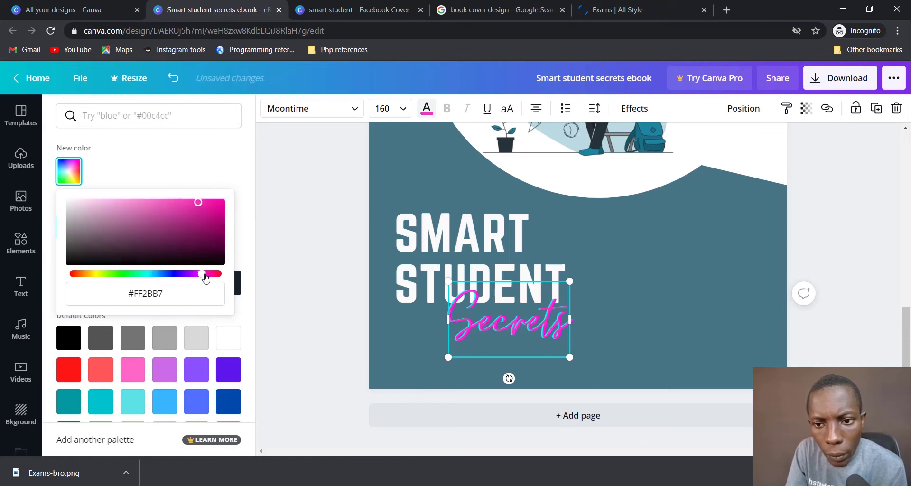
drag(207, 279, 214, 280)
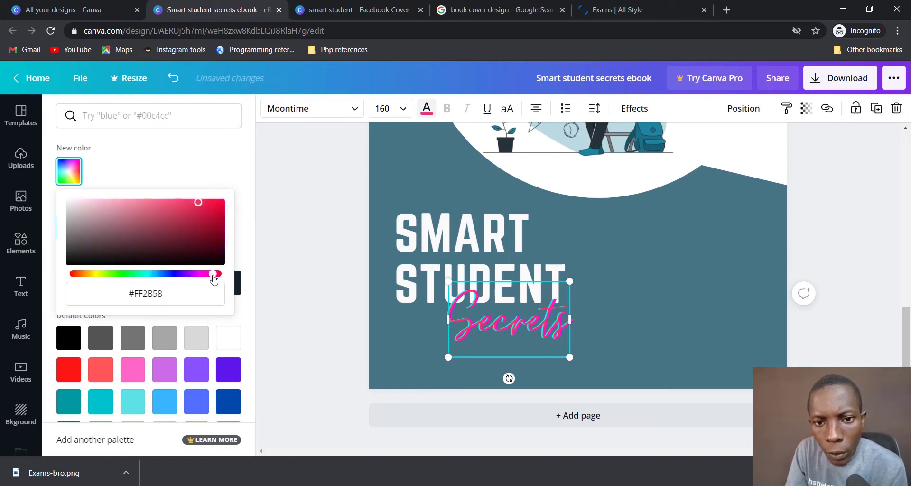
click(228, 369)
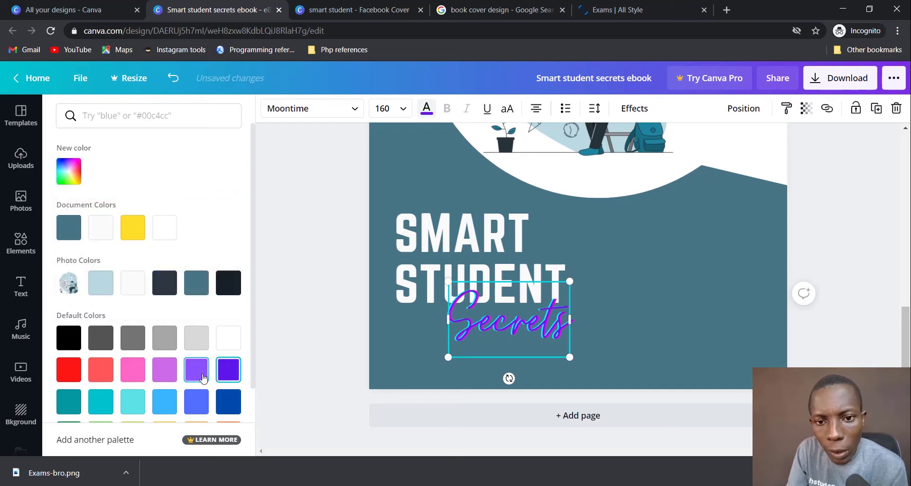
click(195, 400)
click(131, 230)
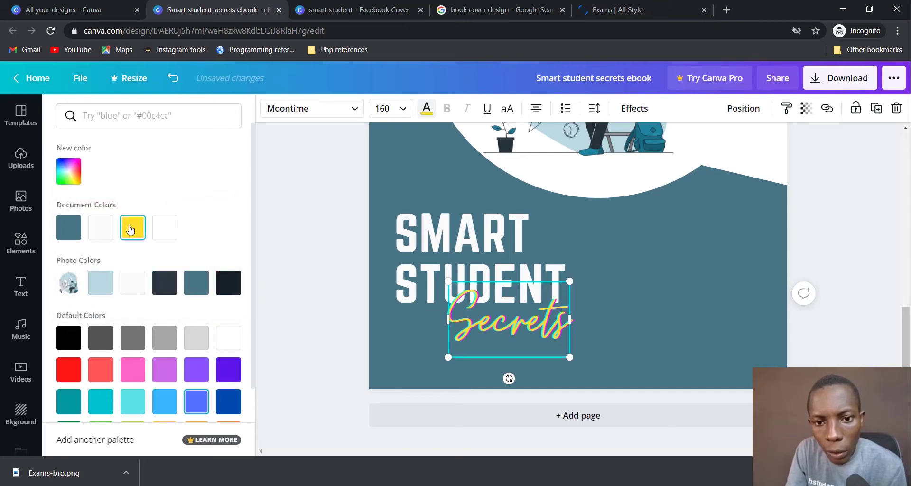
click(292, 266)
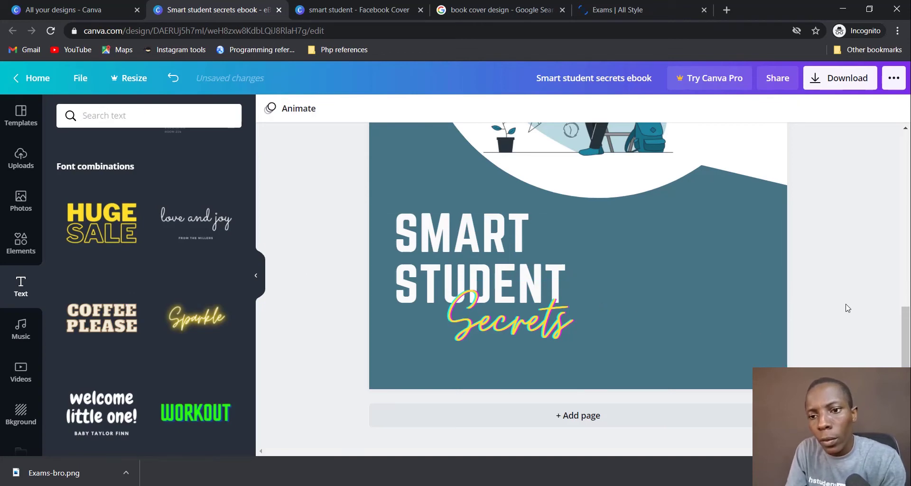
Step: Insert a new 'Add a subheading' text box (Open Sans, size 66) onto the cover
scroll(854, 269, up, 1)
scroll(854, 269, up, 4)
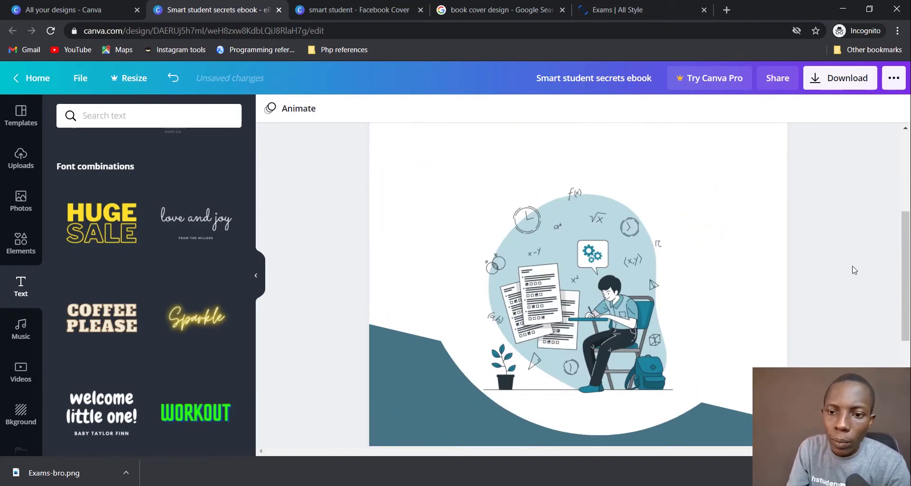
scroll(854, 270, down, 5)
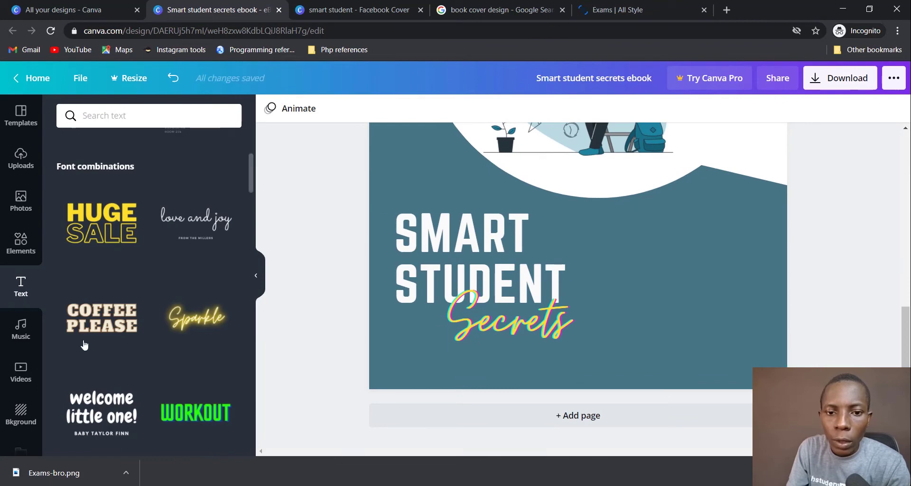
scroll(242, 192, up, 5)
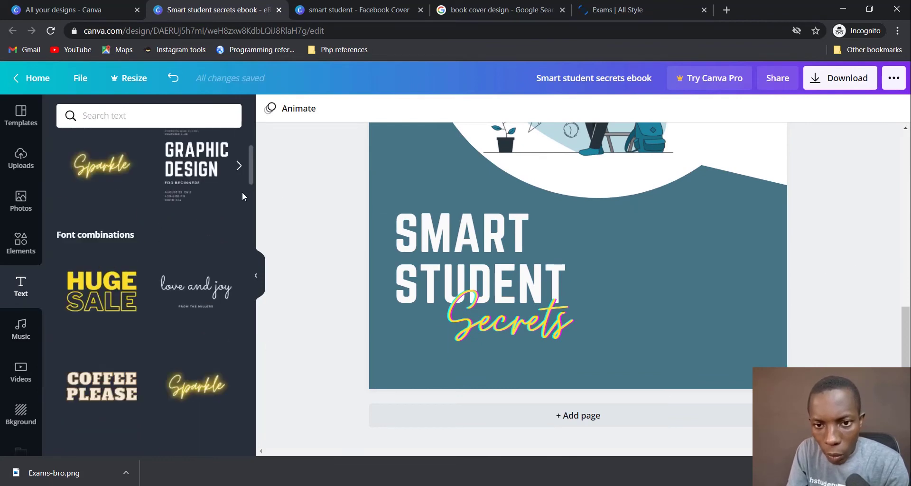
click(129, 209)
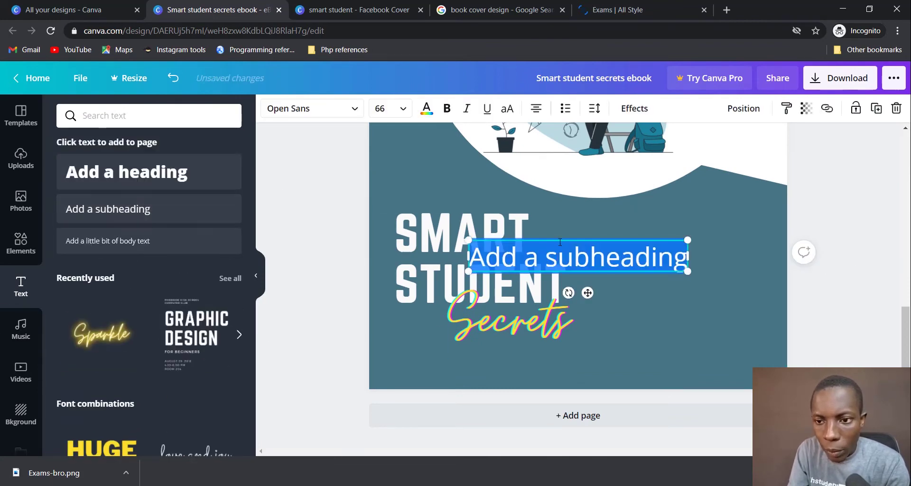
Step: Shrink the subheading box, move it below the Secrets script, and type the author's name
drag(688, 275, 608, 261)
drag(547, 251, 588, 368)
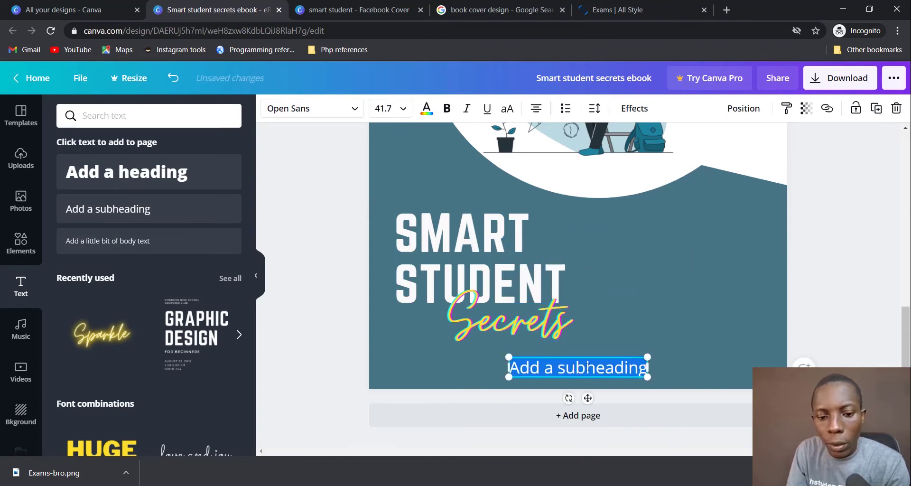
text(De)
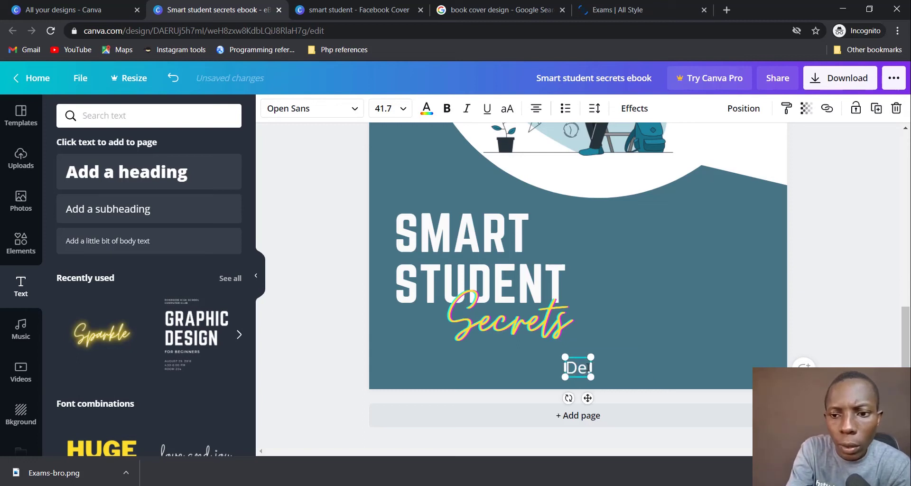
key(BackSpace)
text(r)
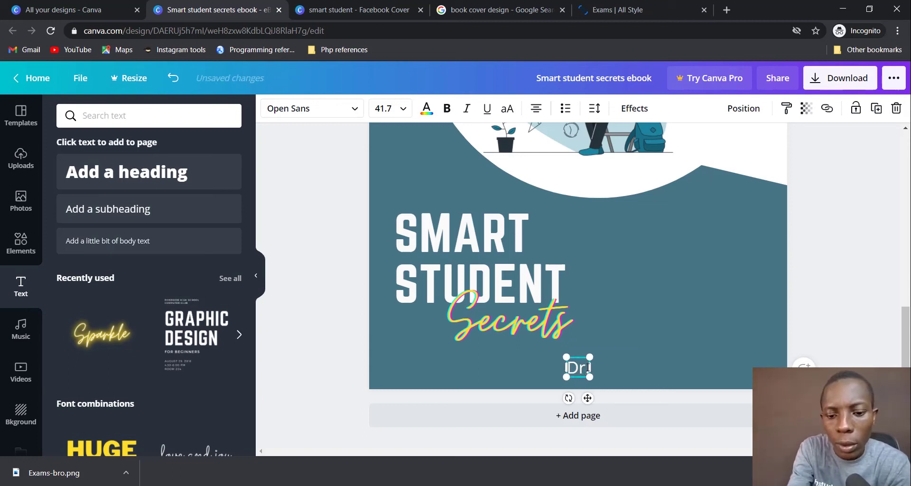
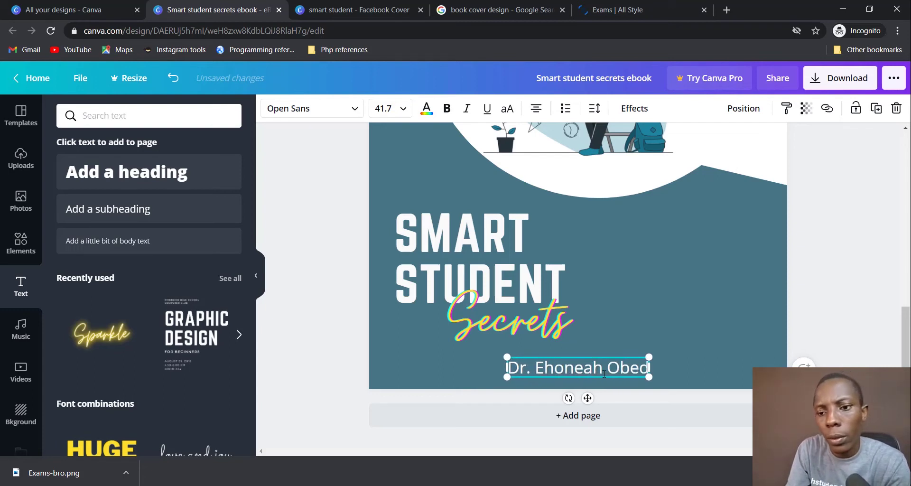
Step: Set the author's name to font size 28
key(ctrl+a)
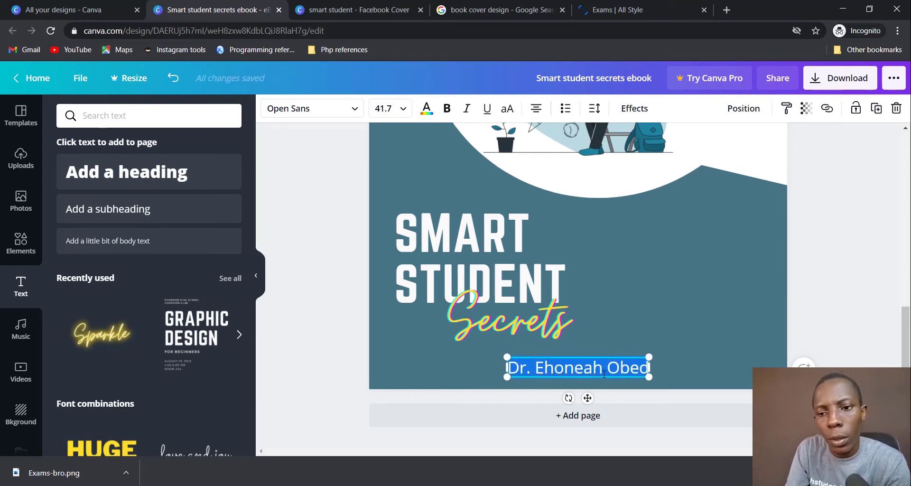
click(403, 110)
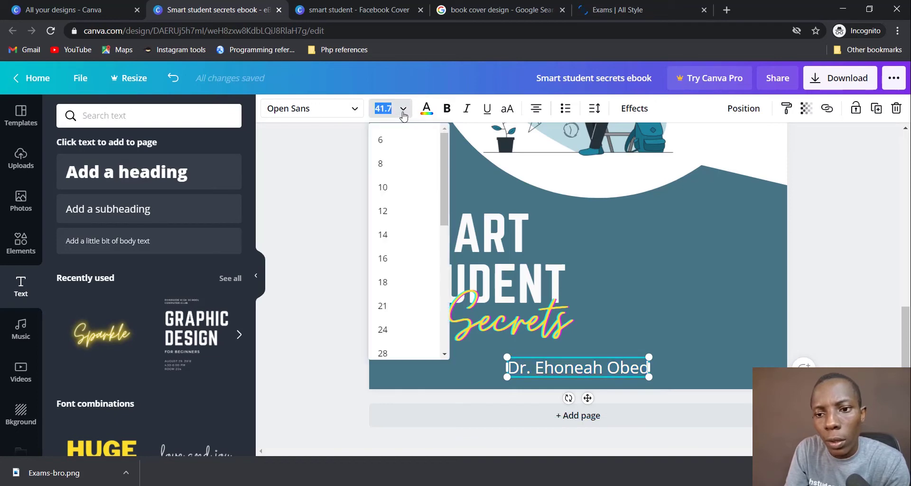
scroll(416, 354, down, 3)
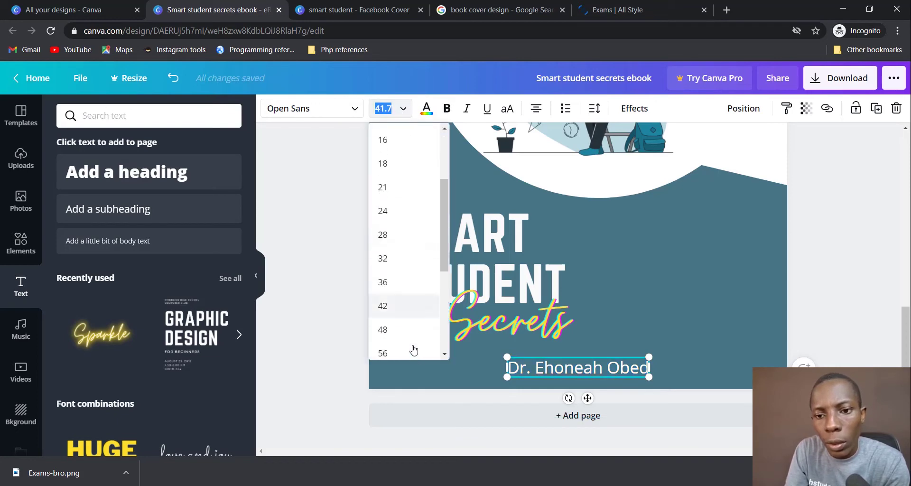
click(409, 234)
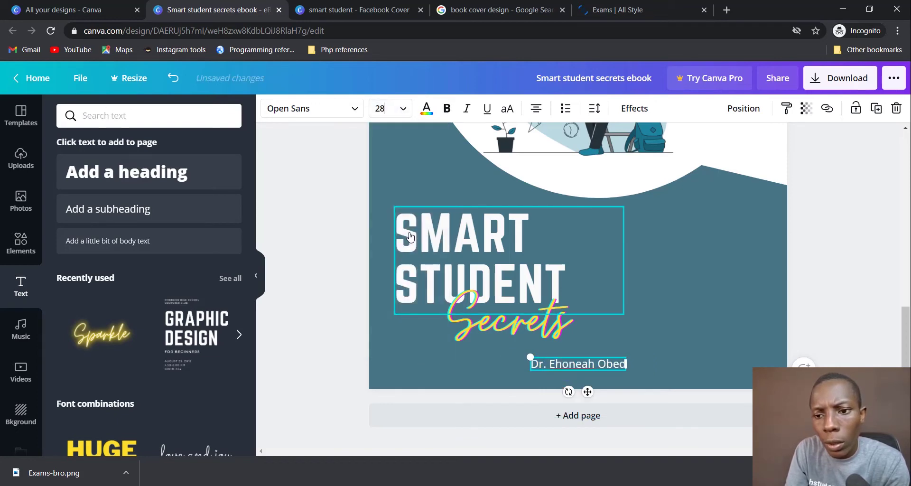
click(839, 277)
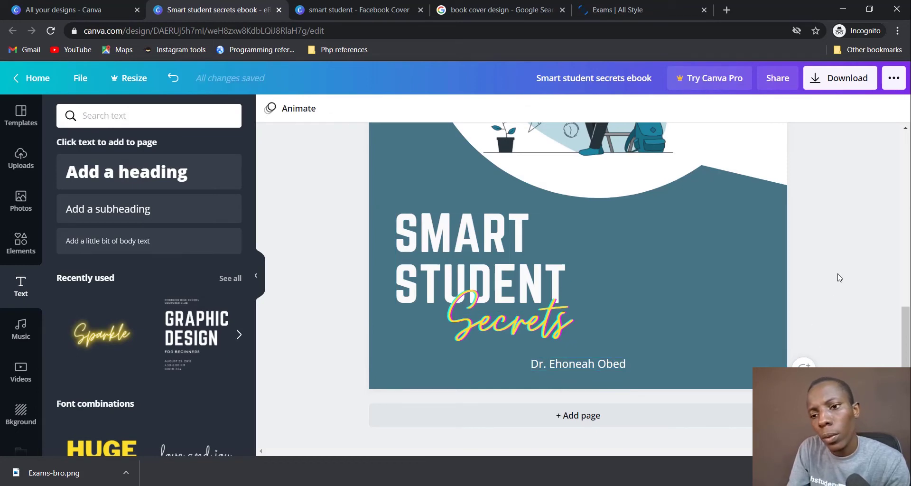
Step: Nudge the SMART STUDENT title up and raise Secrets to overlap the STUDENT line
scroll(792, 244, up, 5)
scroll(792, 245, down, 5)
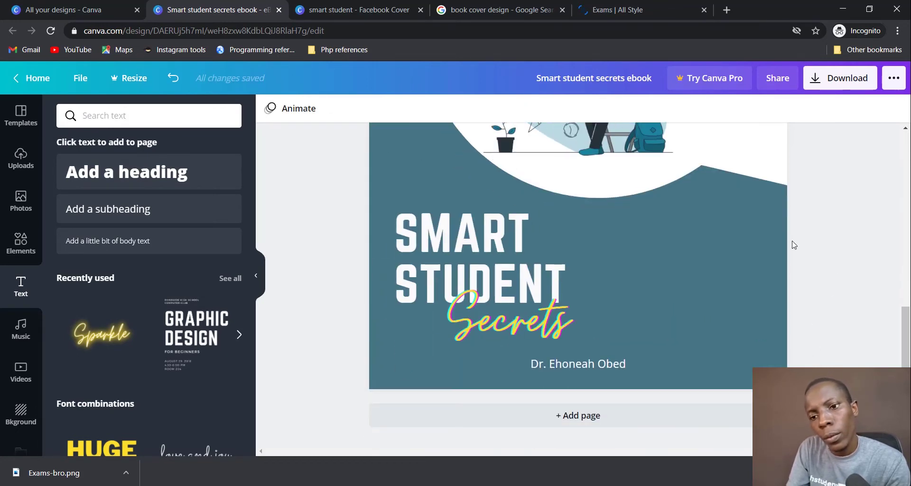
drag(456, 251, 456, 228)
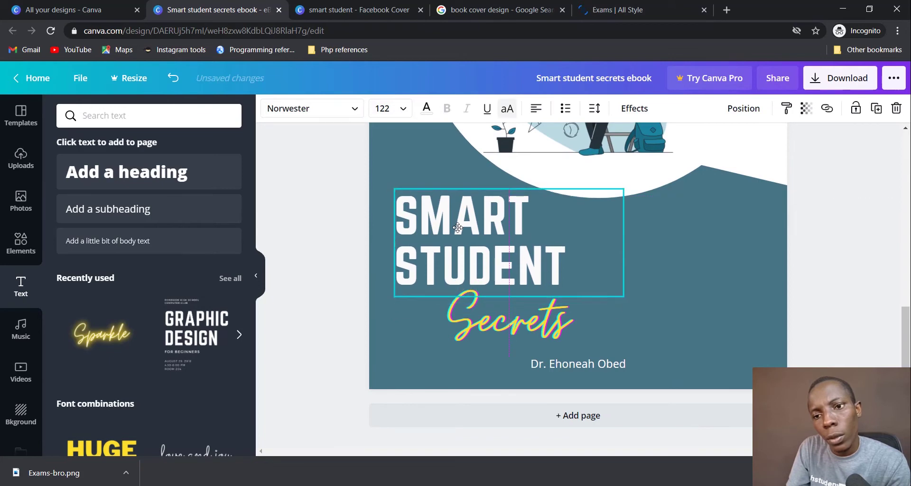
drag(483, 328, 481, 303)
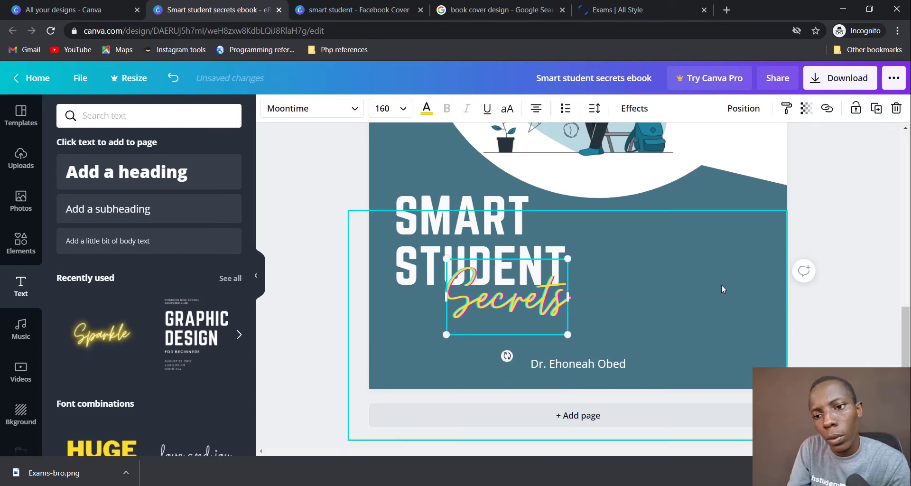
click(812, 271)
Step: Preview the finished cover in full-screen presentation mode
scroll(853, 230, up, 4)
scroll(859, 266, down, 4)
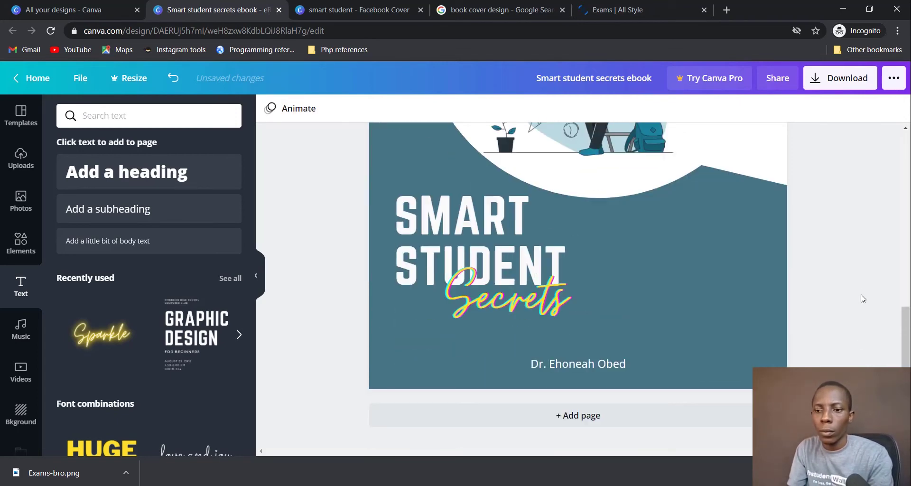
click(837, 437)
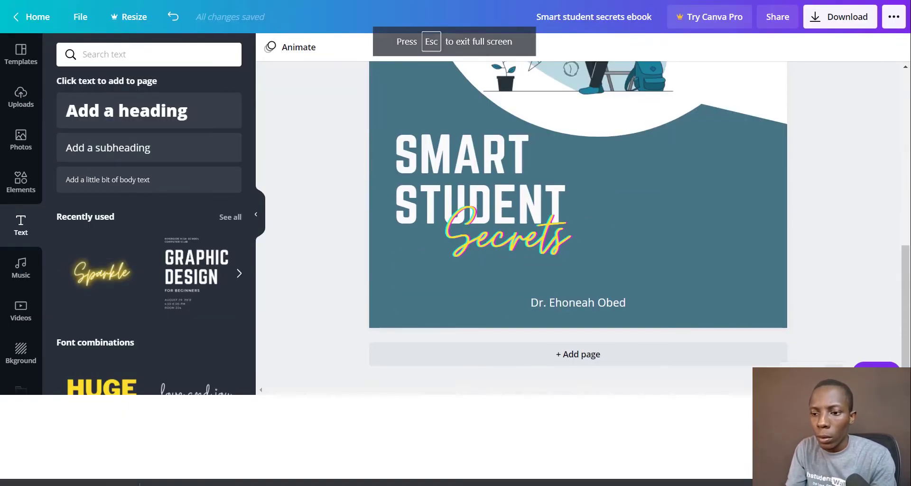
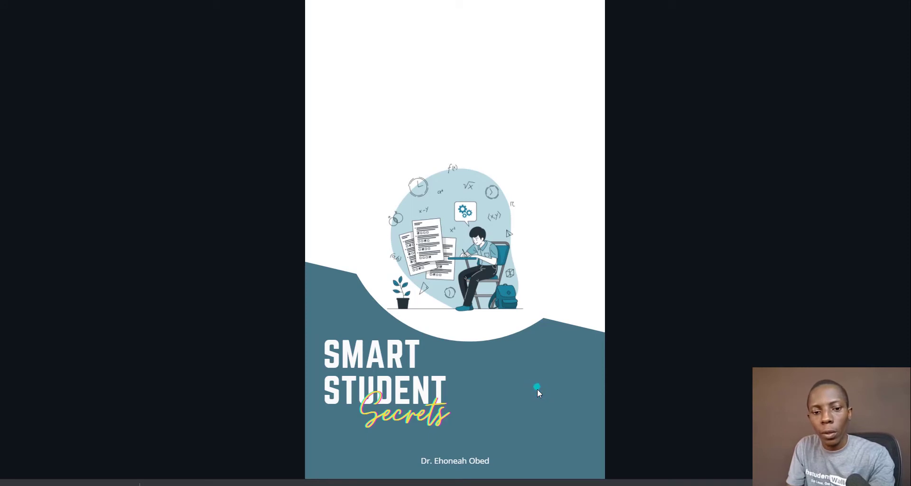
Step: Exit the full-screen preview, fit the page in view, and switch to the Google Images book cover results
key(Escape)
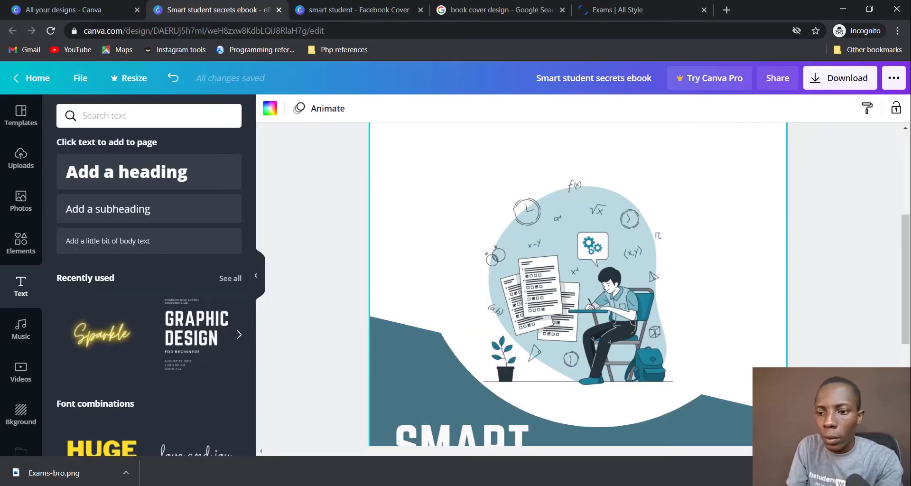
click(801, 427)
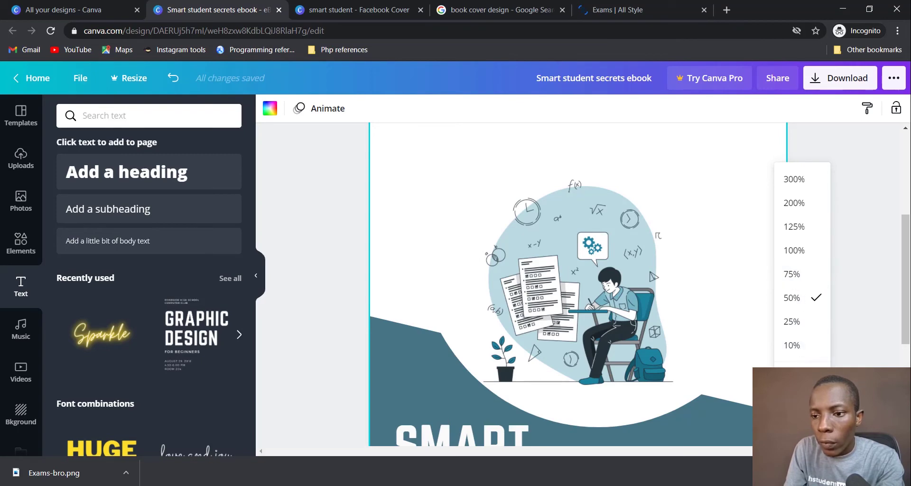
click(792, 369)
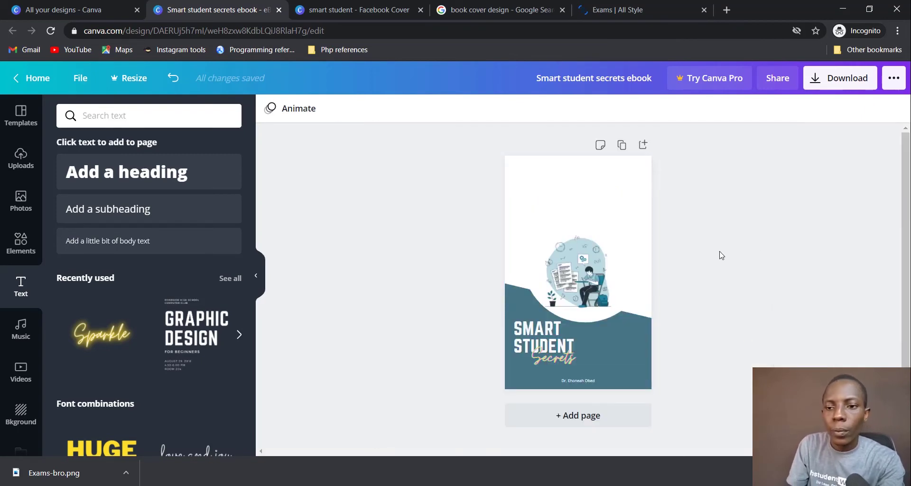
click(503, 13)
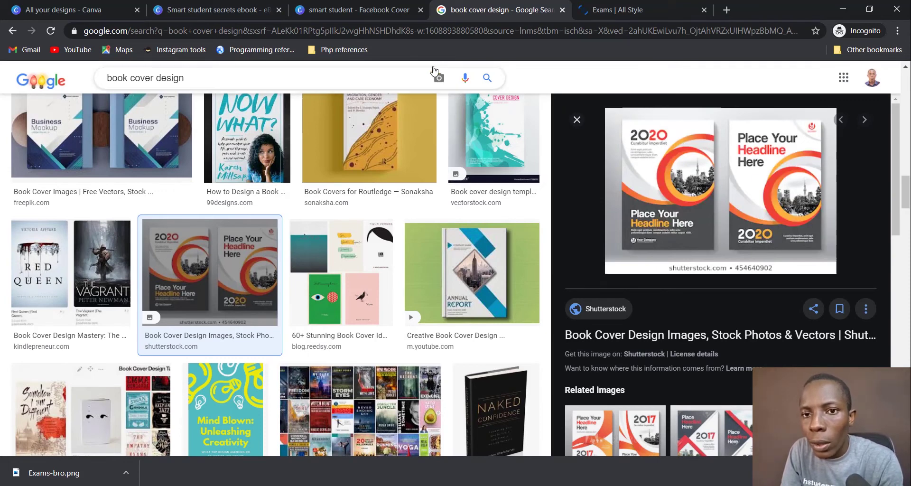
Step: Back on the ebook cover, select the wave shape with the teal title block, then undo a first grouping
click(230, 11)
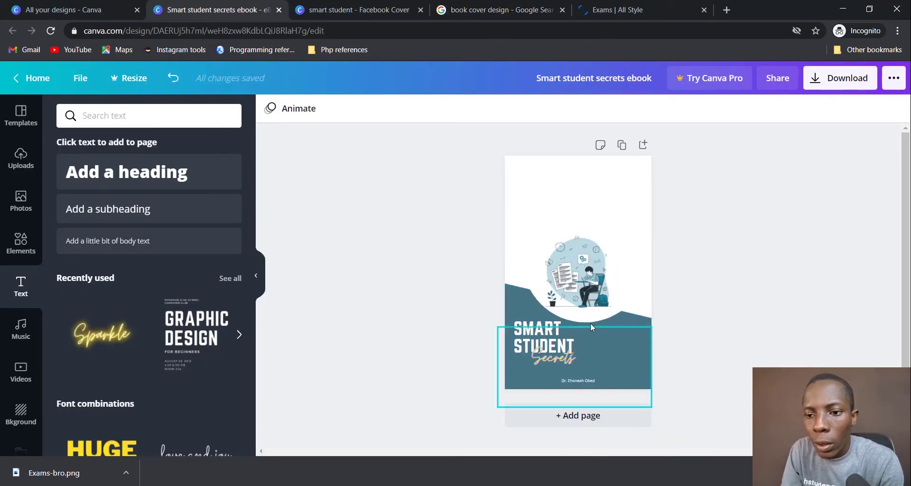
click(624, 370)
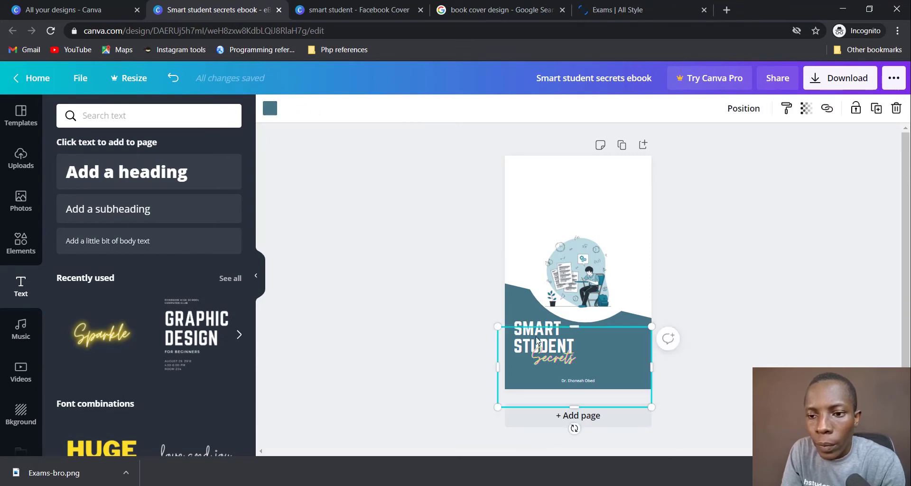
click(514, 304)
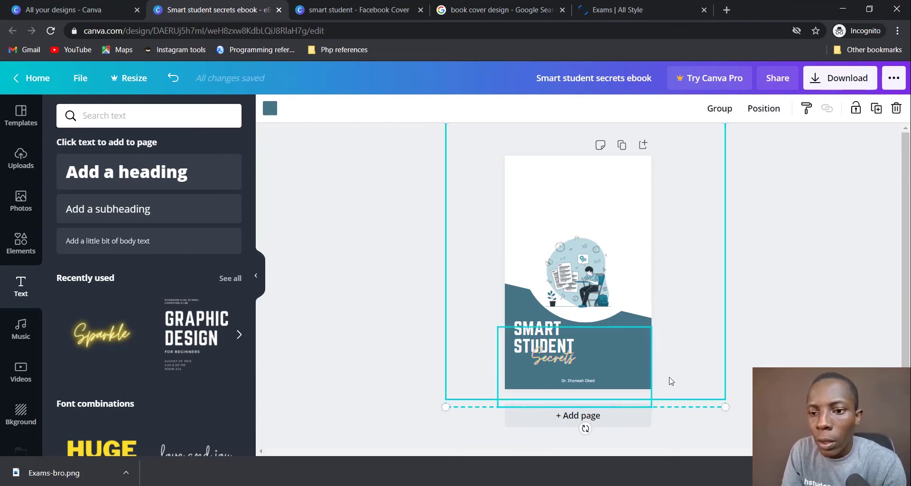
click(789, 308)
click(522, 298)
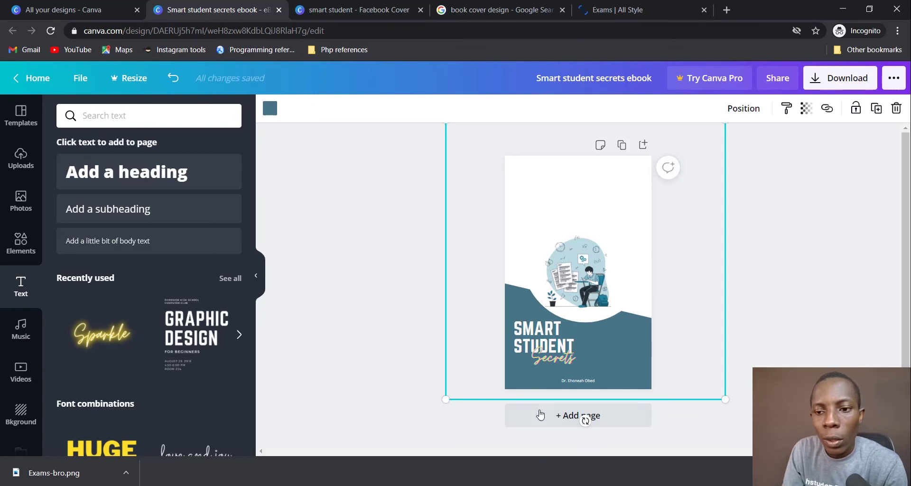
click(656, 373)
click(644, 380)
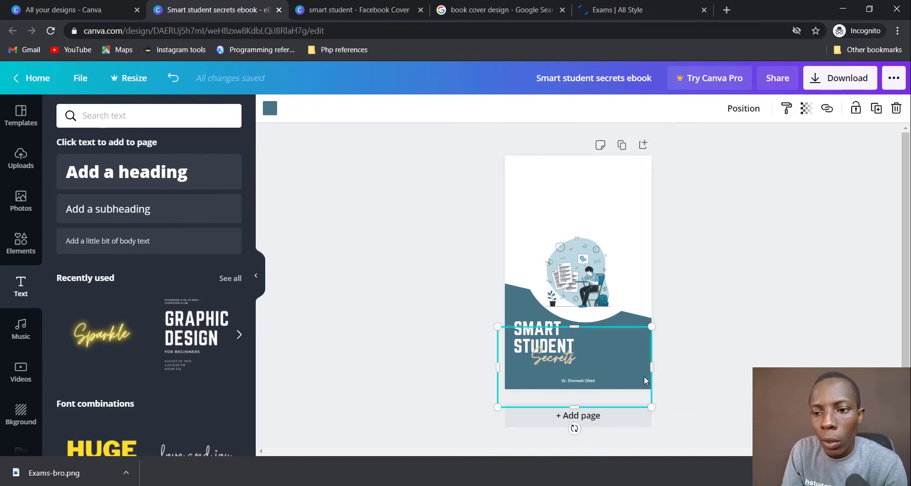
shift+click(519, 302)
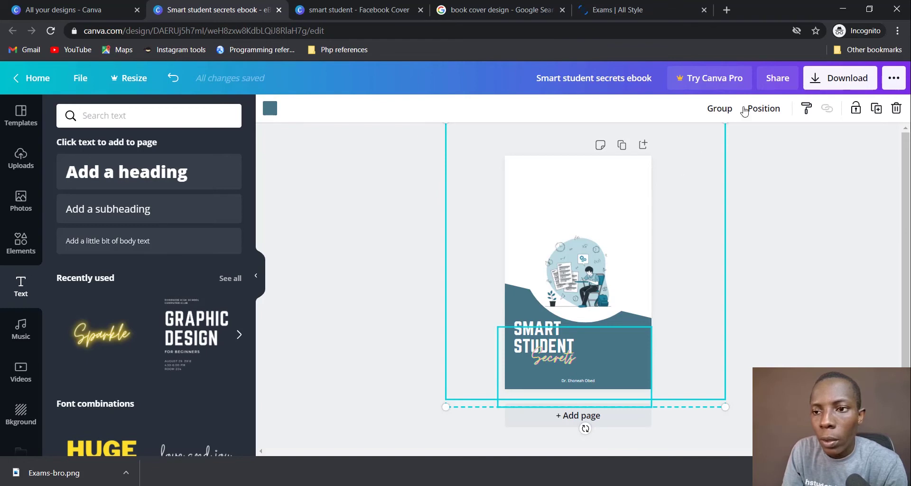
click(719, 108)
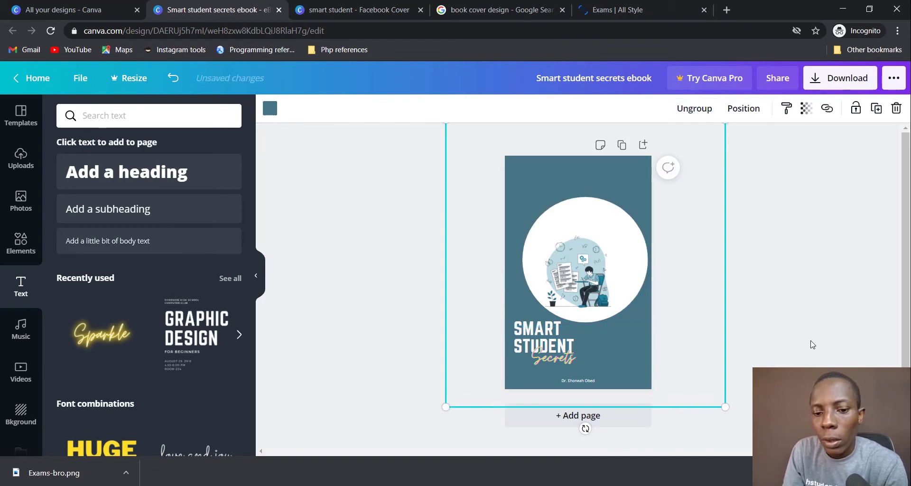
key(ctrl+z)
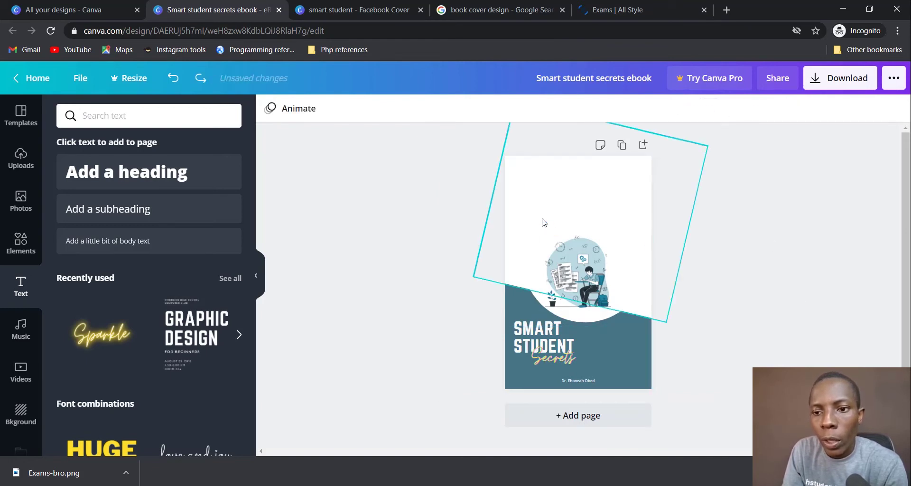
Step: Group the wave shape and teal title block together
click(542, 202)
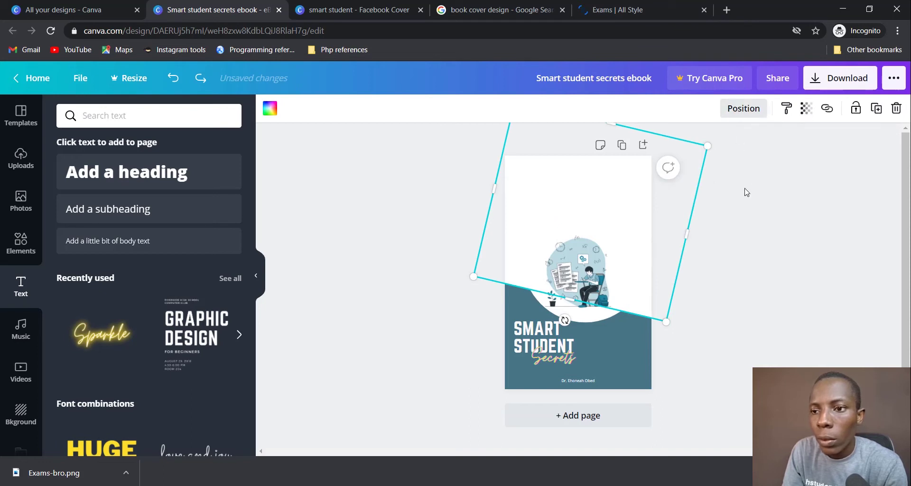
click(618, 391)
click(627, 381)
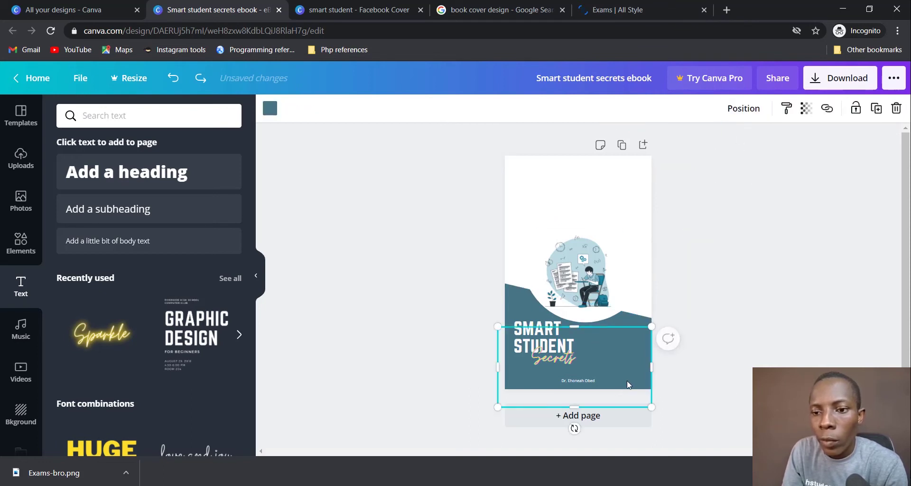
shift+click(519, 310)
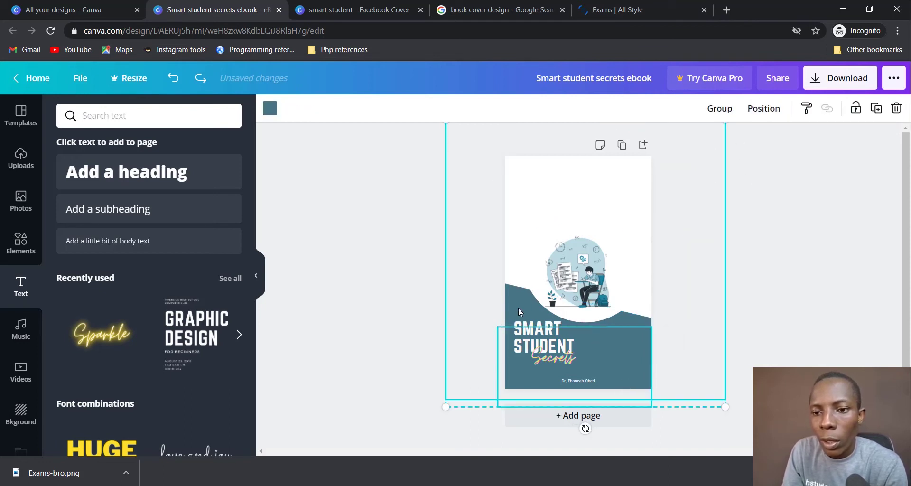
right_click(574, 189)
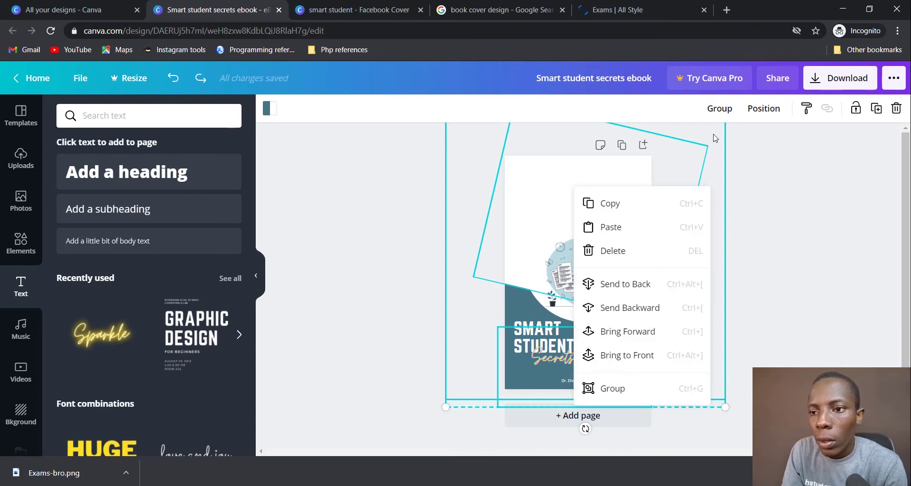
click(720, 108)
click(818, 326)
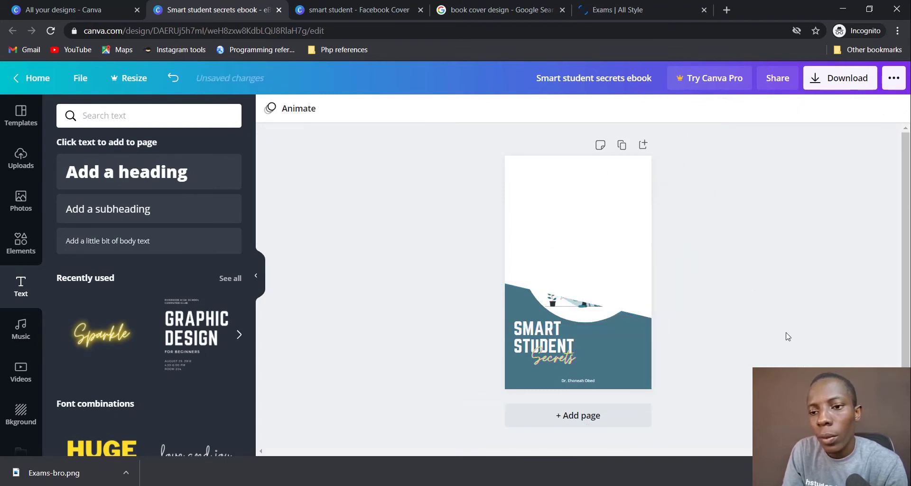
click(645, 354)
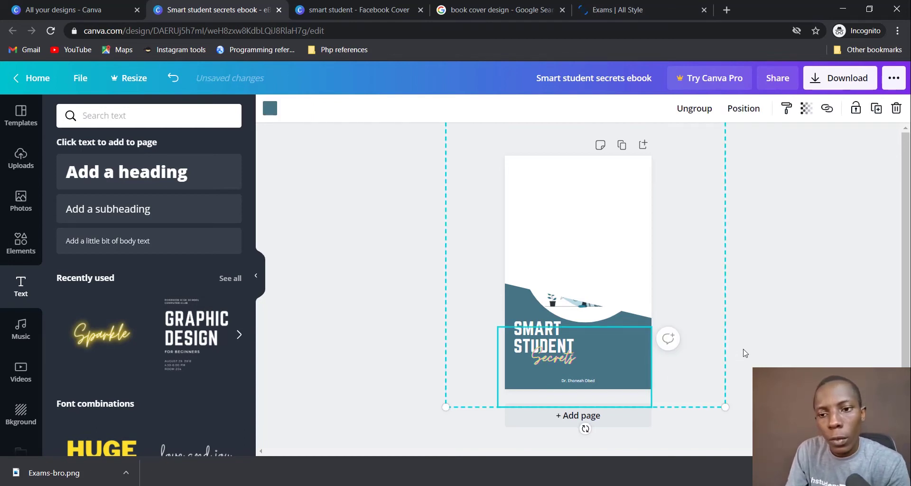
Step: Send the wave-and-title group backward behind the student illustration
click(793, 300)
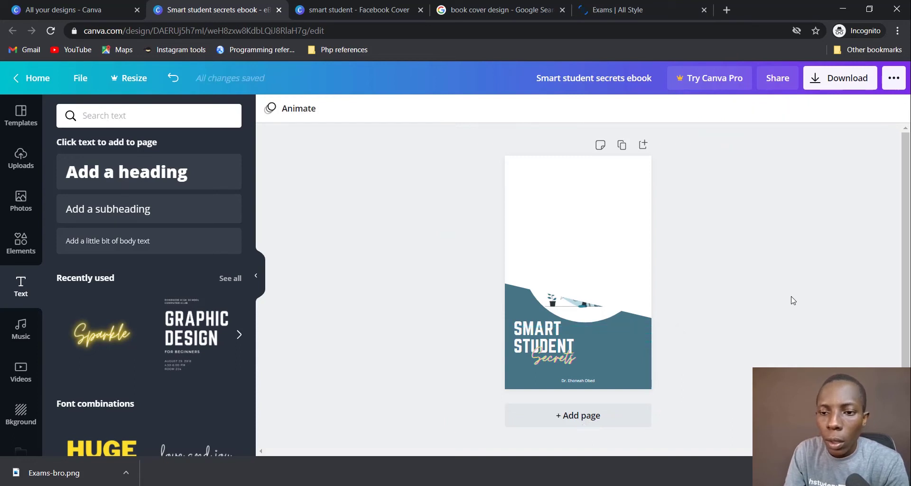
click(710, 301)
right_click(626, 258)
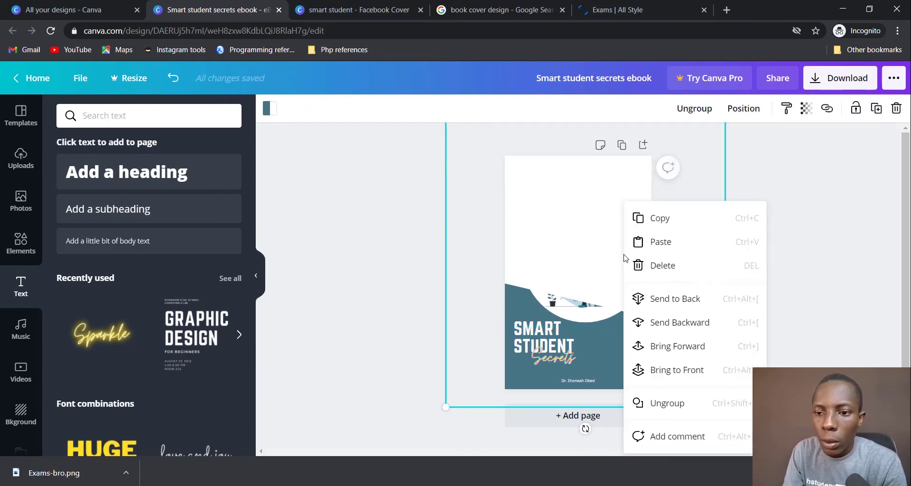
click(695, 331)
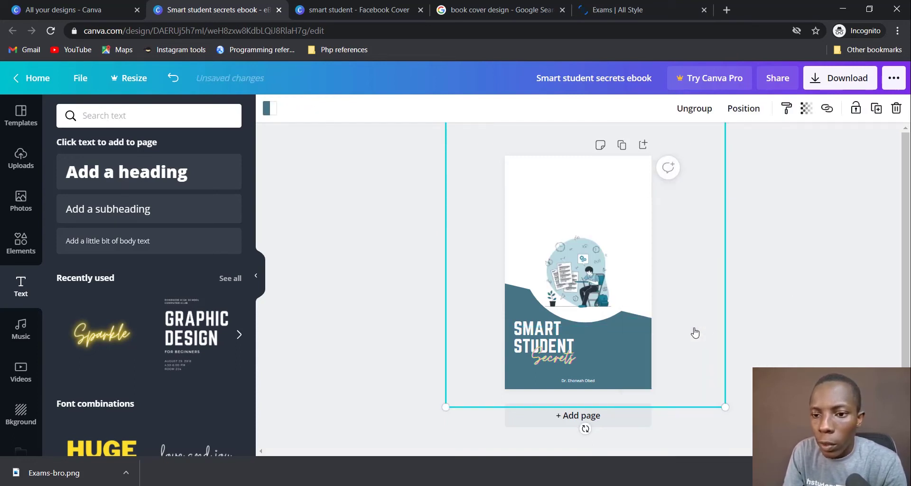
click(819, 260)
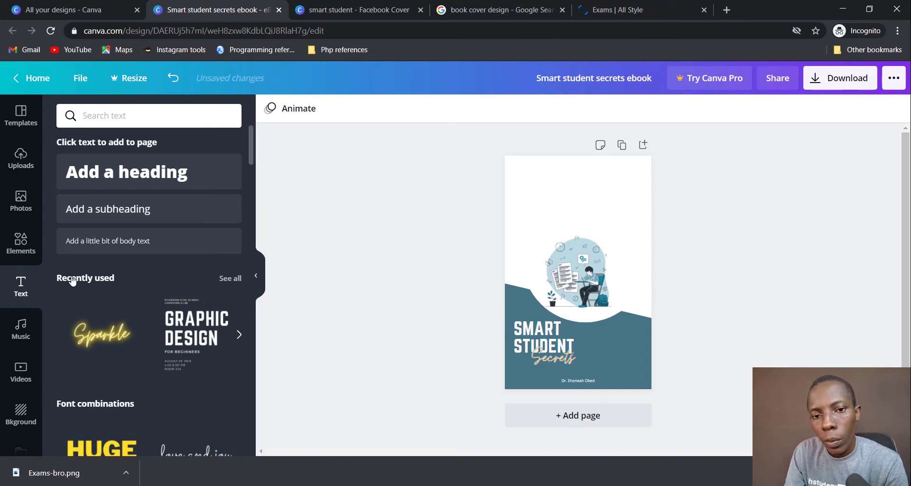
Step: Add a ring shape from the Elements shapes library
click(20, 241)
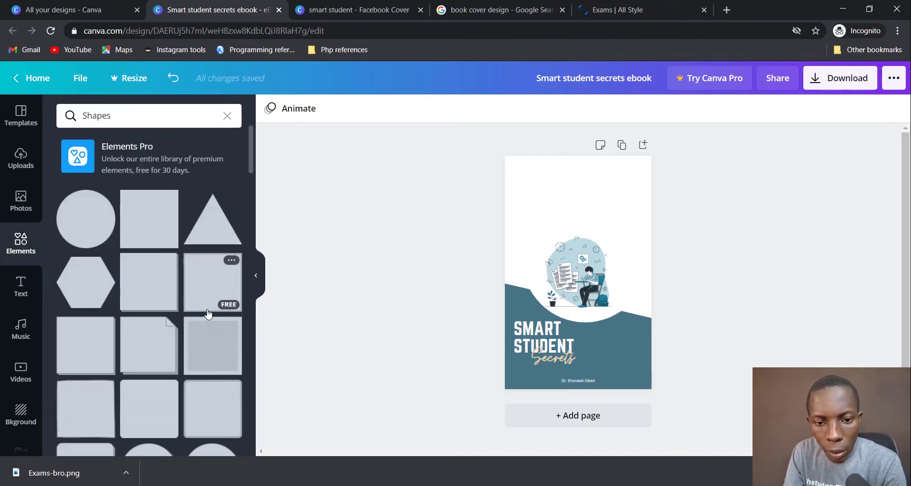
scroll(208, 313, down, 5)
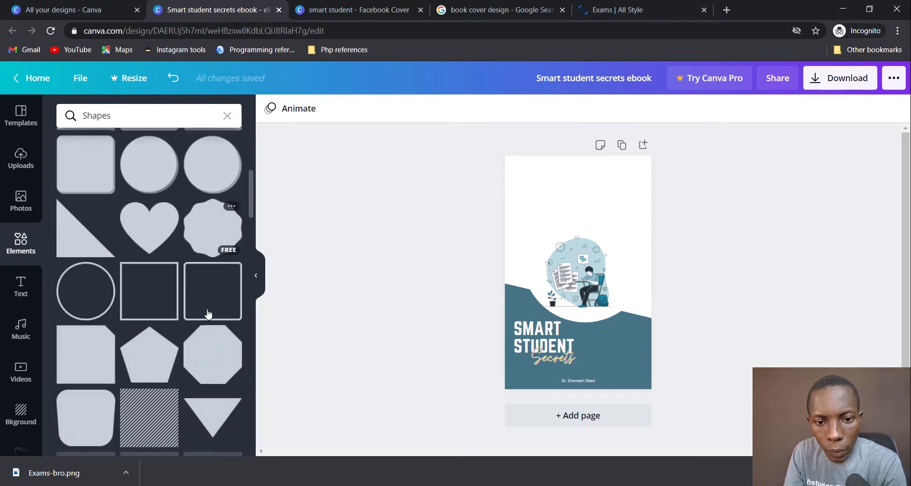
scroll(208, 313, down, 5)
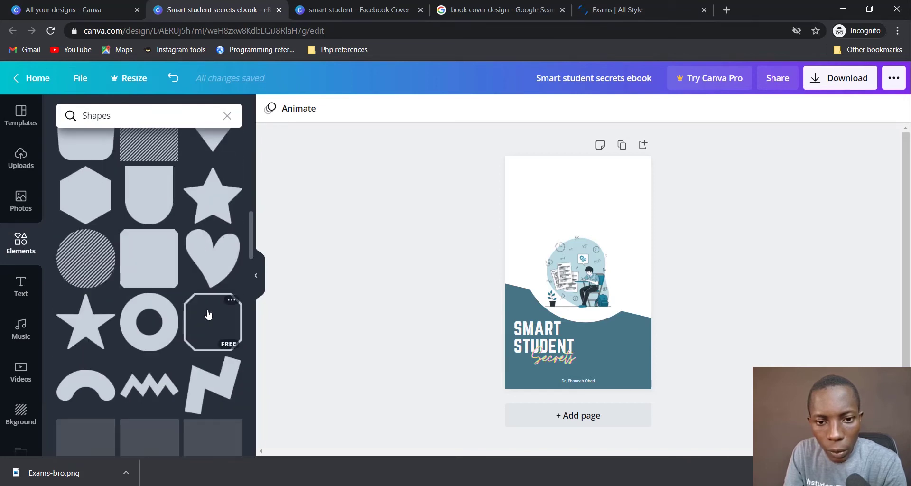
scroll(208, 313, down, 1)
click(148, 272)
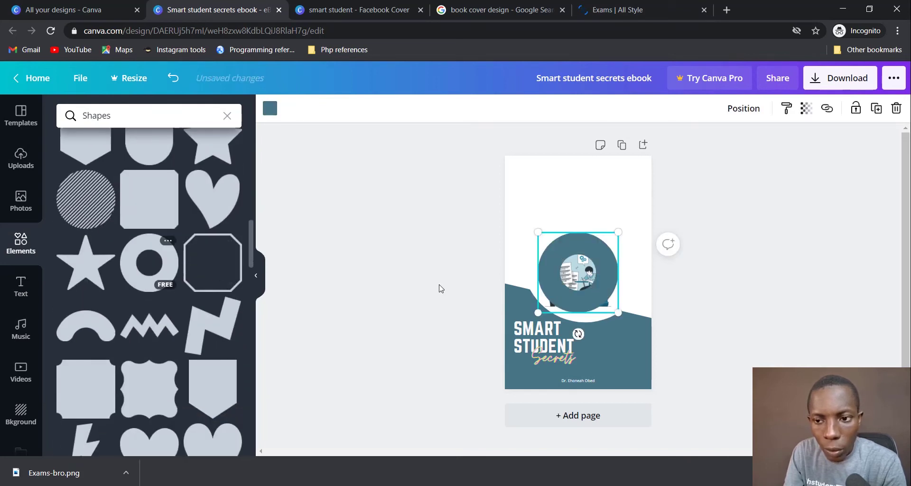
Step: Enlarge the ring to 1,968 by 1,968 and push it into the cover's top-right corner
drag(655, 336, 709, 403)
drag(636, 252, 663, 118)
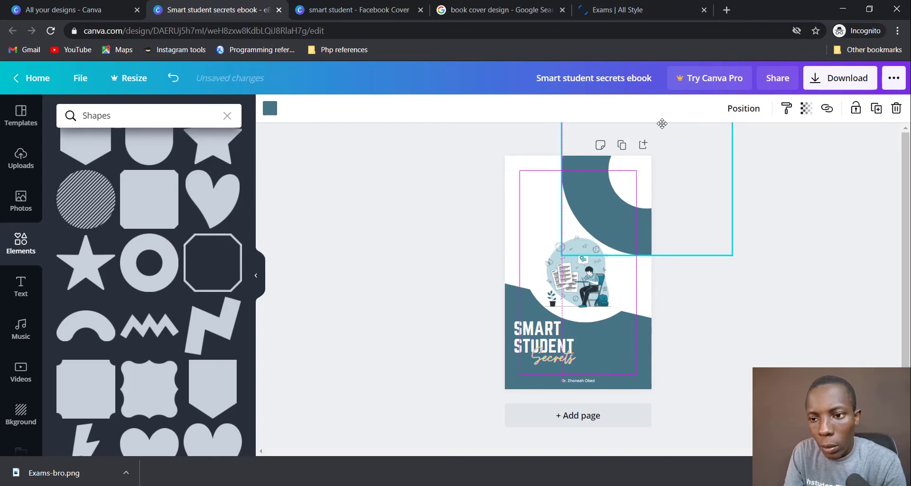
drag(598, 209, 626, 175)
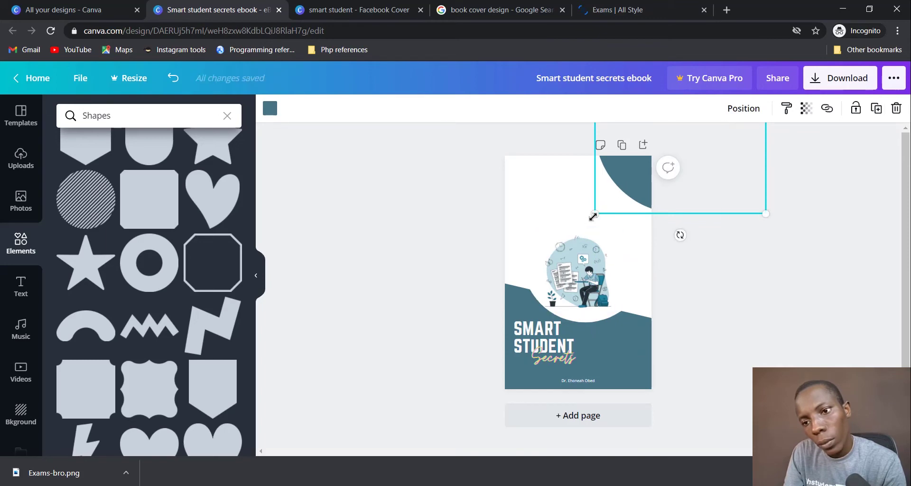
mouse_move(593, 216)
mouse_down()
mouse_move(534, 242)
mouse_move(575, 199)
mouse_move(579, 205)
mouse_up()
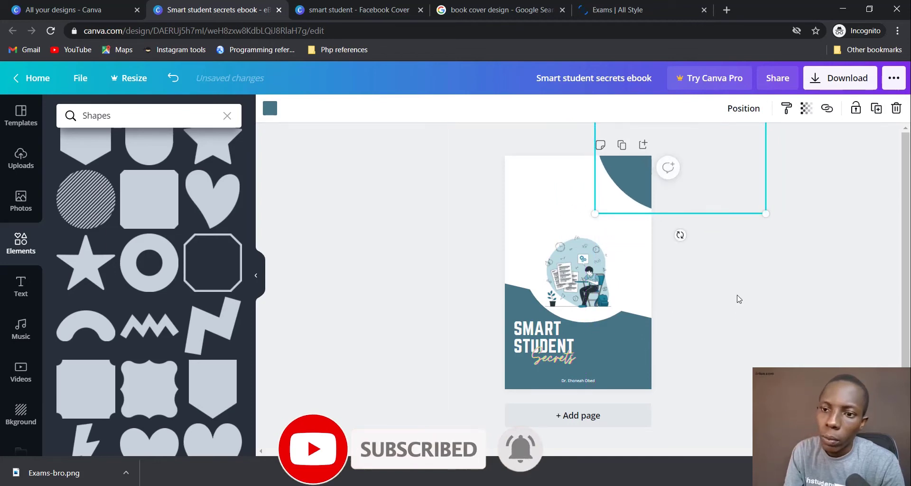
click(738, 298)
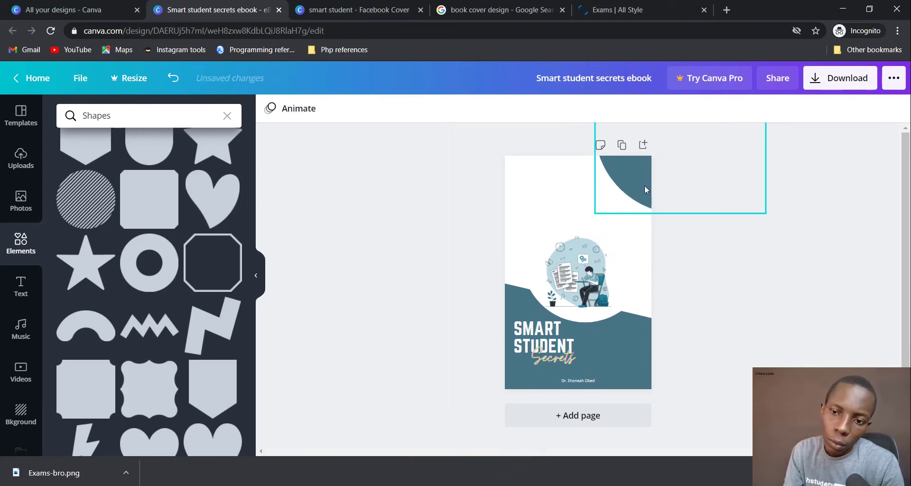
Step: Try stretching the ring across the cover's top, then delete the ring entirely
drag(644, 189, 567, 205)
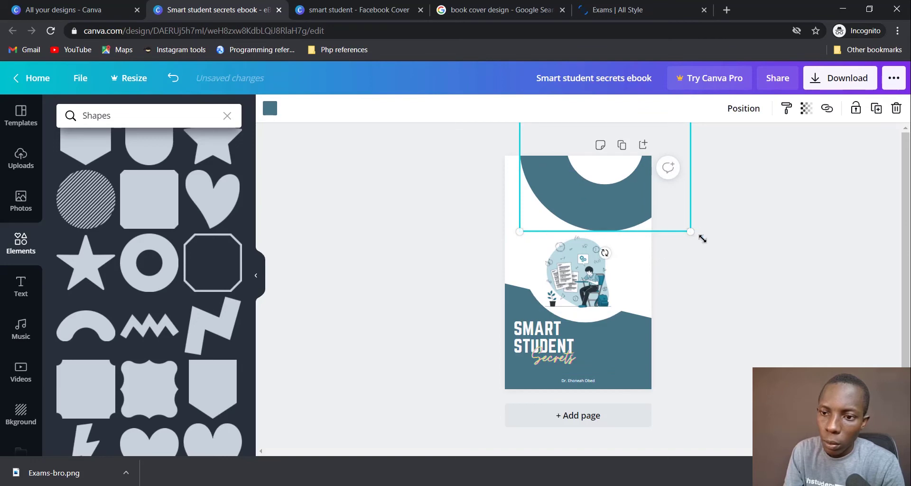
drag(702, 238, 748, 280)
drag(613, 235, 605, 203)
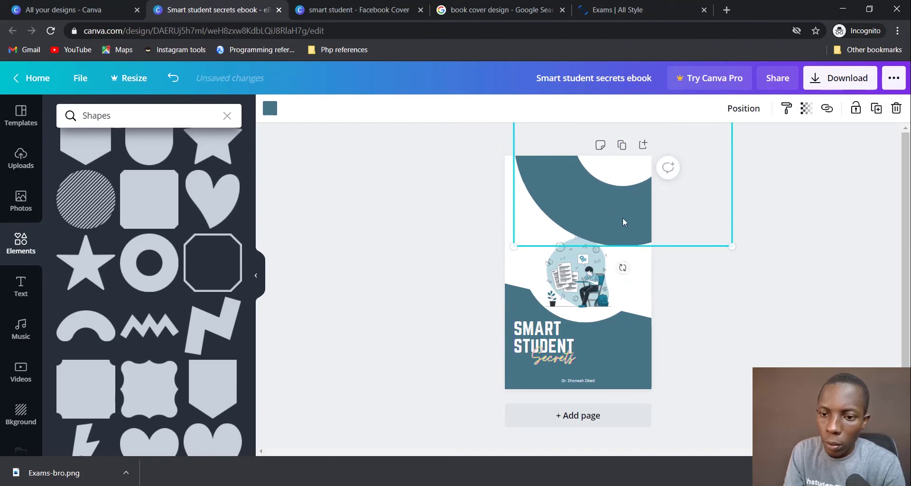
key(ctrl+z)
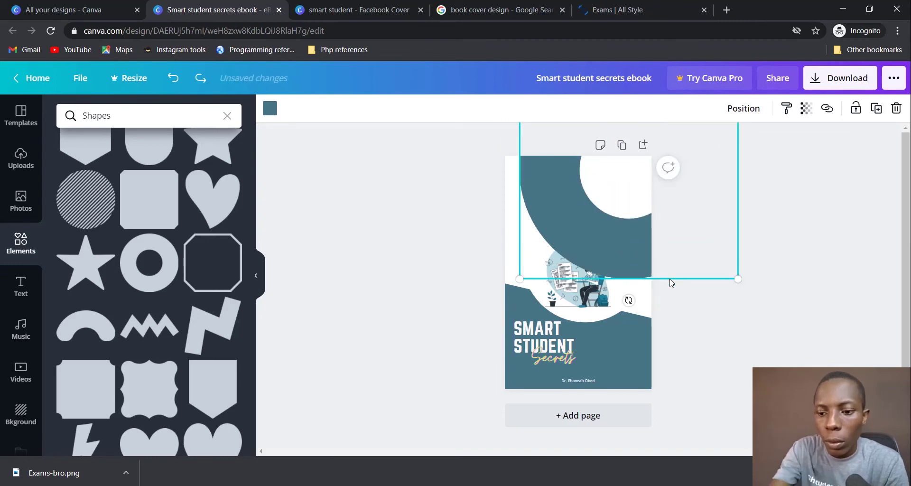
key(Delete)
click(632, 209)
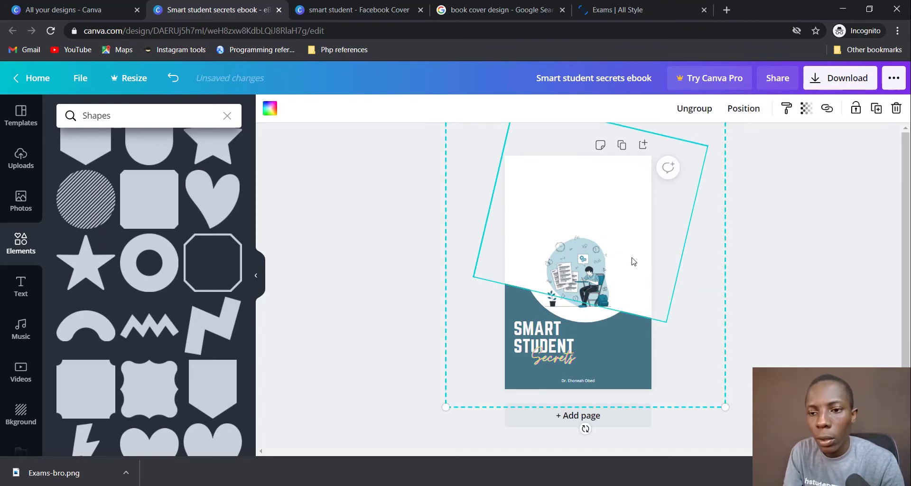
Step: Rotate the cover group to about 175°, turn it back upright, and move it down the page
key(Delete)
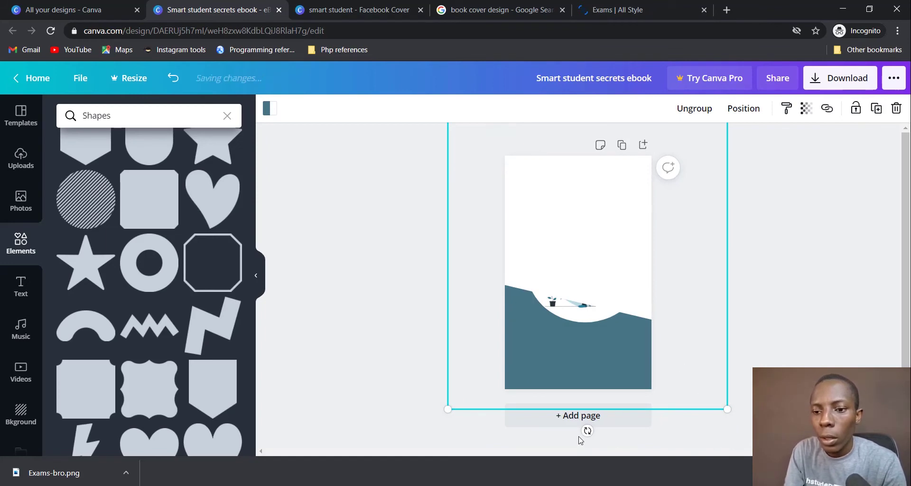
drag(587, 431, 609, 187)
drag(575, 163, 575, 144)
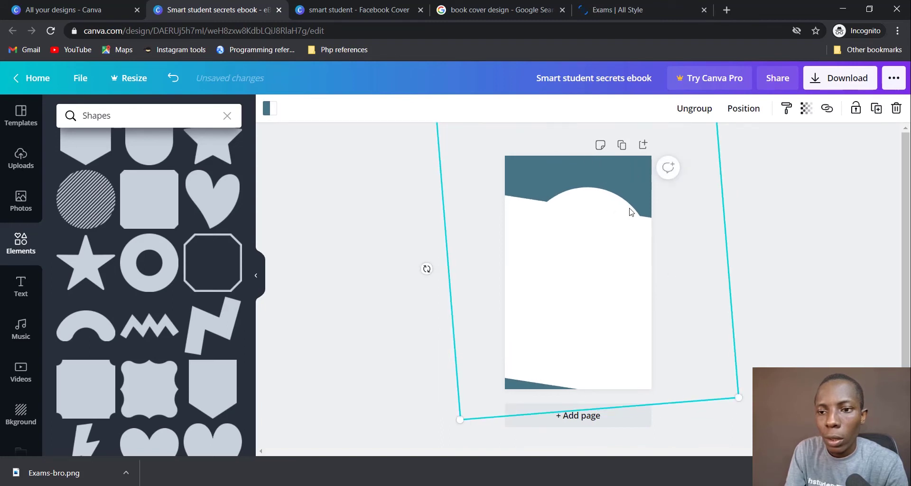
drag(631, 212, 630, 258)
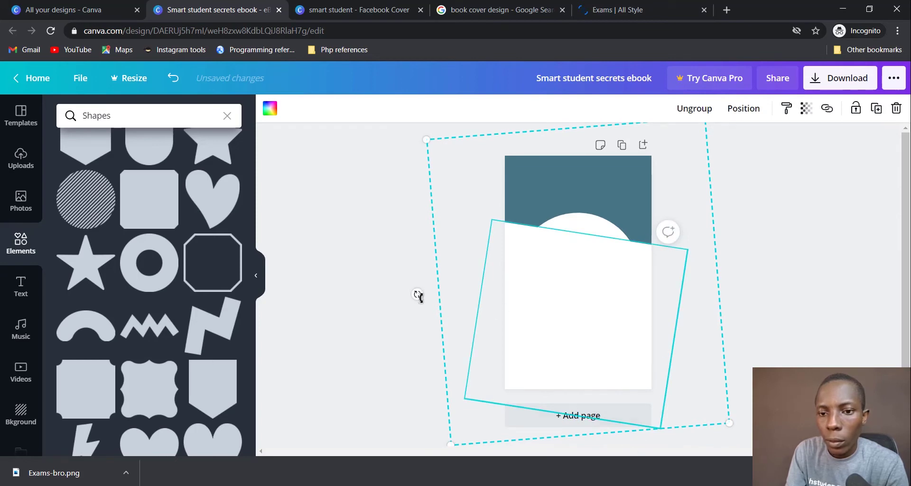
drag(418, 295, 417, 270)
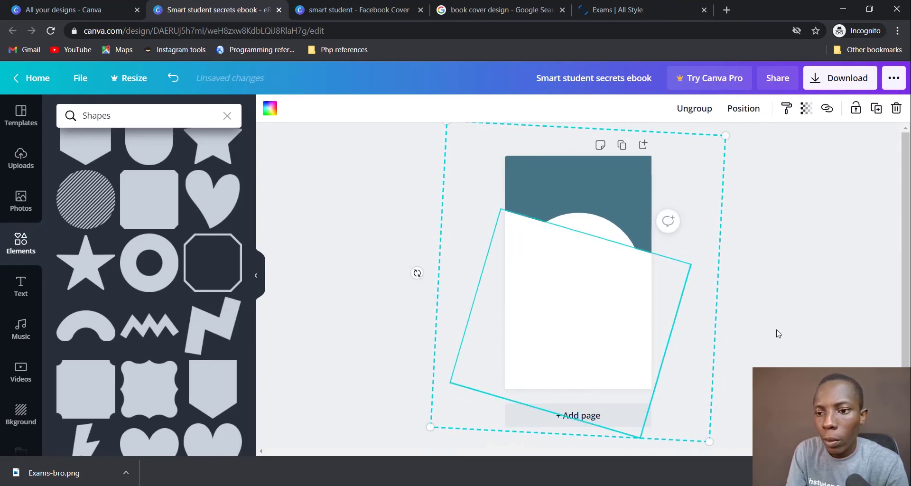
click(671, 335)
click(576, 342)
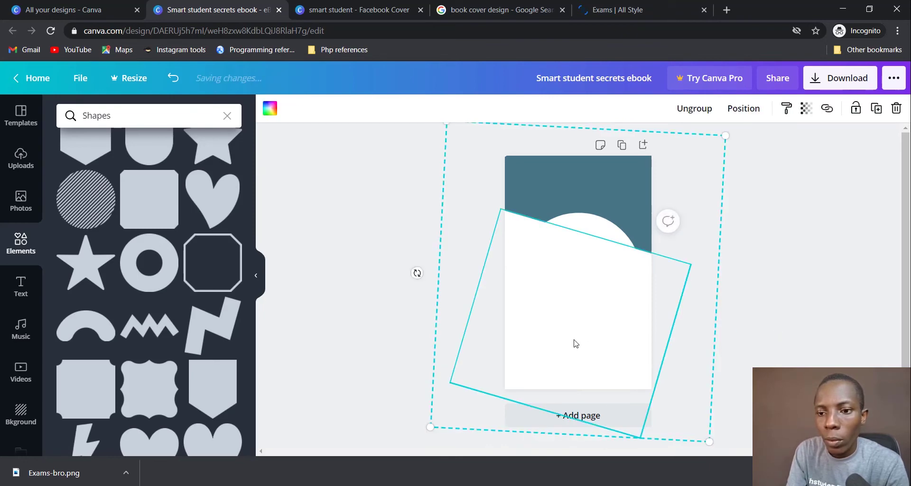
Step: Send the group backward twice, then try sending it to the back and undo that
right_click(571, 291)
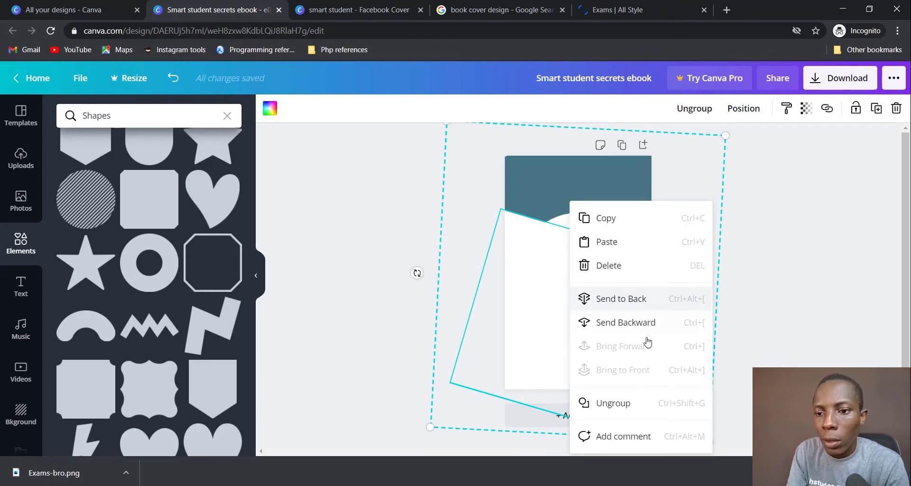
click(648, 328)
right_click(563, 301)
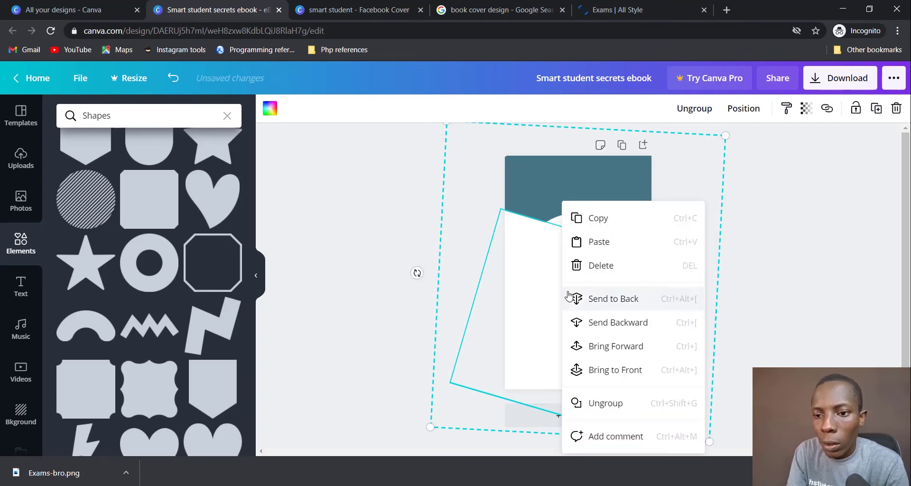
click(623, 322)
right_click(594, 269)
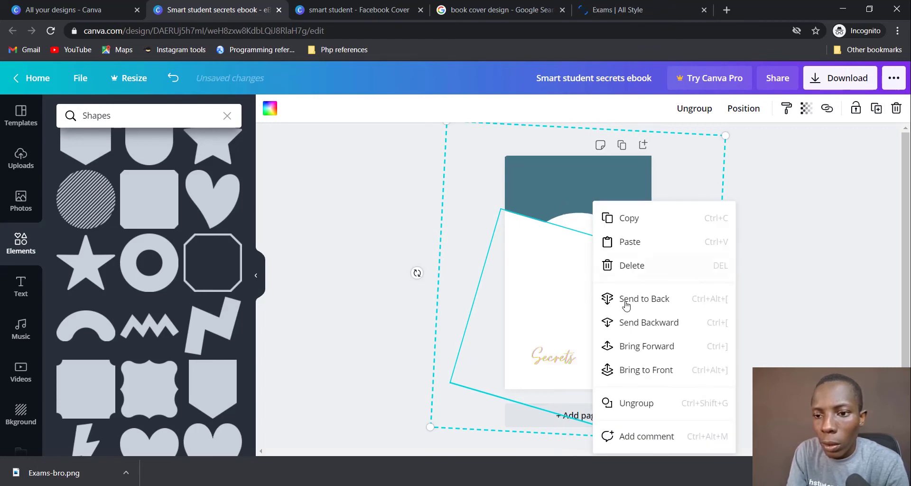
click(648, 331)
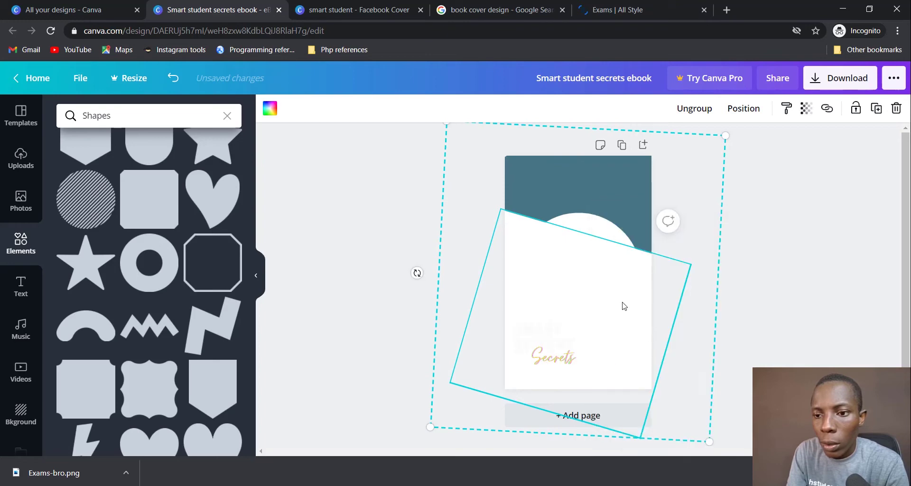
right_click(583, 286)
click(647, 302)
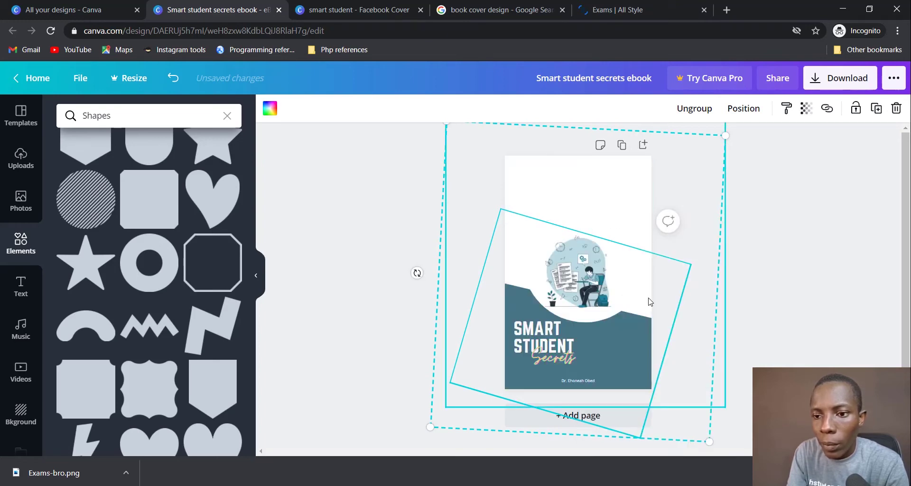
key(ctrl+z)
Step: Send the group back one more layer, undoing a further step down
right_click(573, 271)
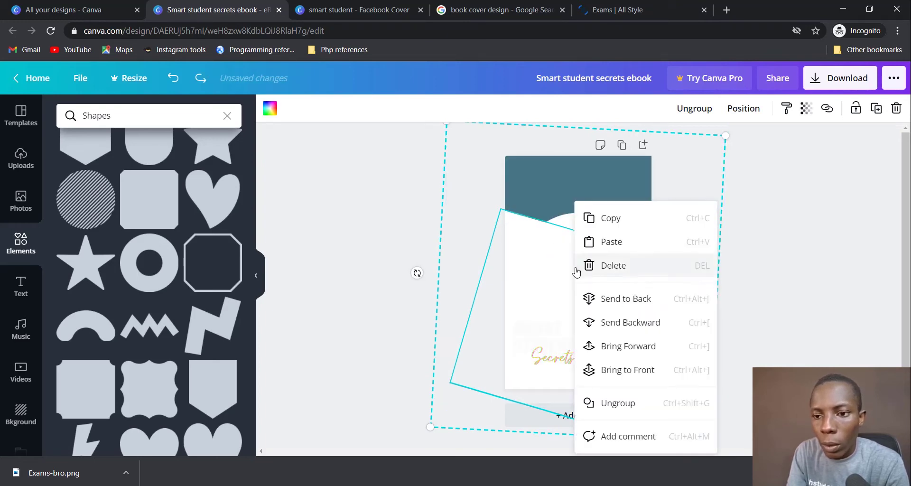
click(619, 323)
right_click(642, 335)
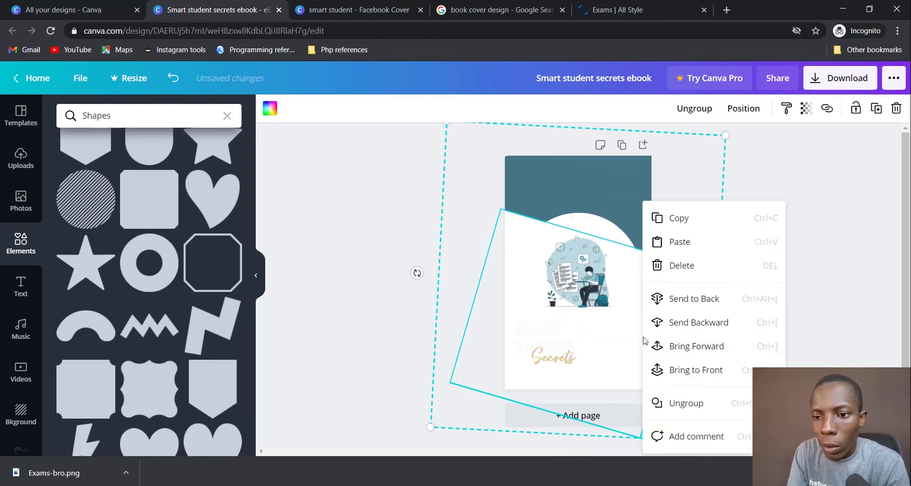
click(673, 327)
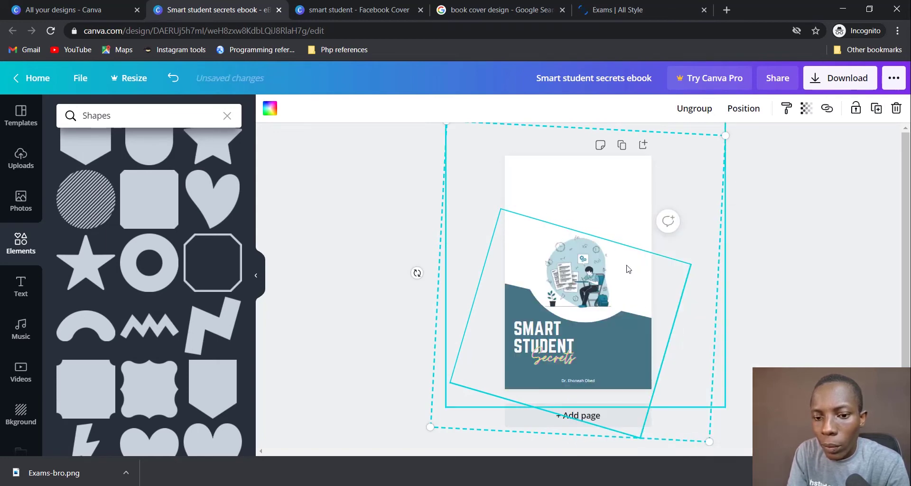
key(ctrl+z)
click(761, 270)
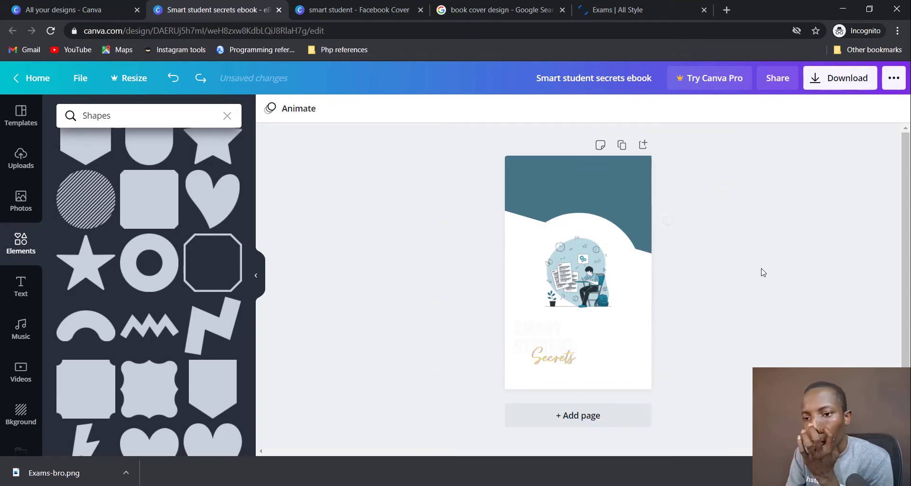
Step: Ungroup the tilted template group and delete its white tilted frame
click(605, 347)
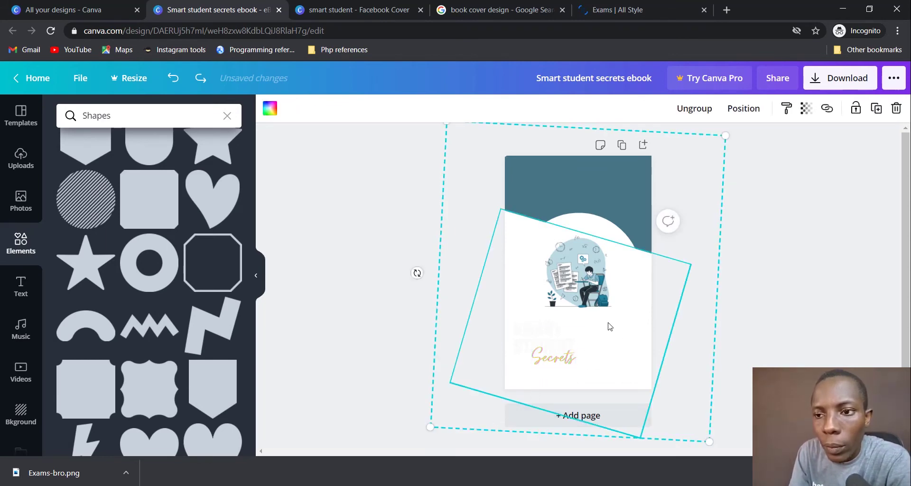
click(695, 108)
click(418, 272)
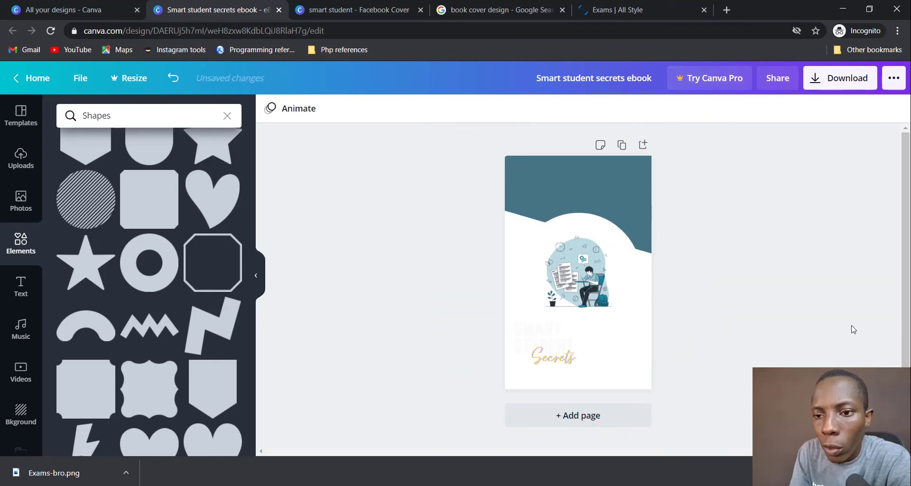
click(599, 363)
key(Delete)
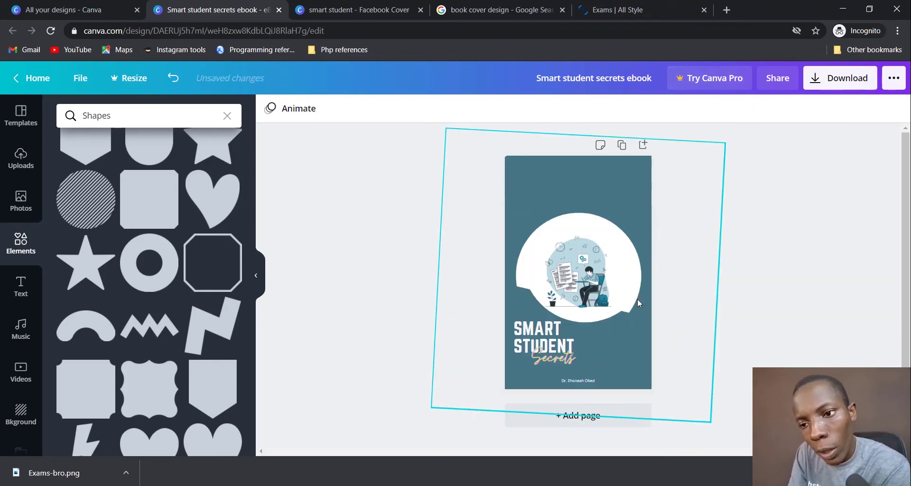
Step: Shrink the large tilted teal rectangle to 2,416 by 2,416 and shift it up-left
click(521, 188)
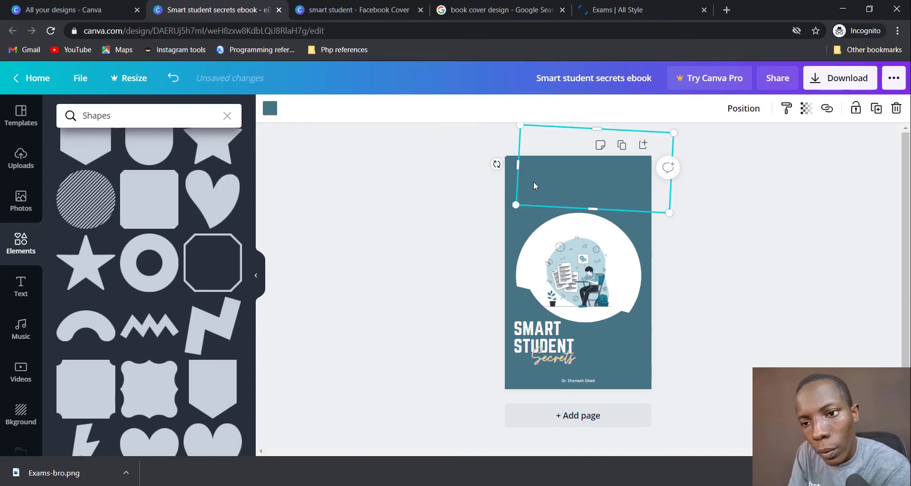
click(511, 238)
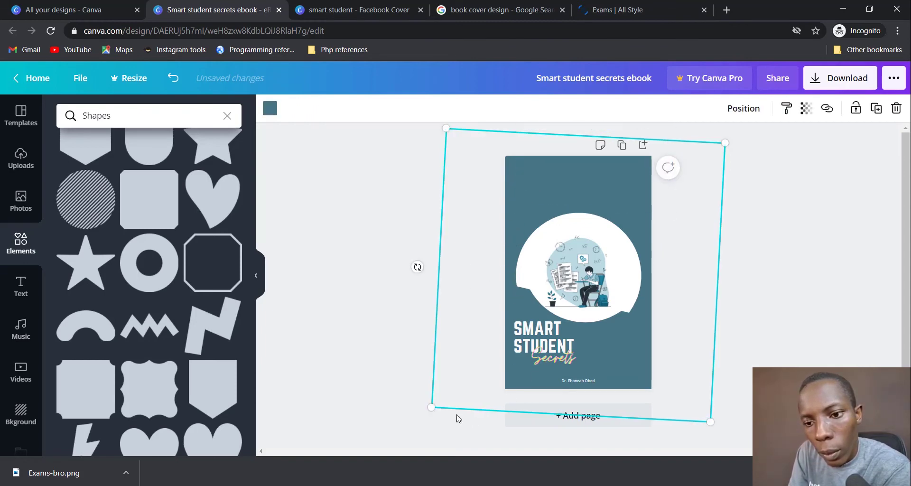
drag(427, 412, 440, 339)
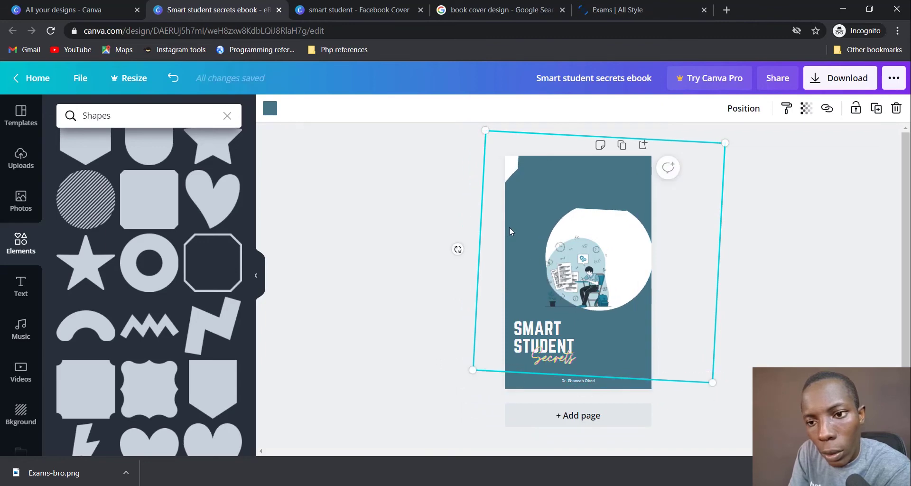
drag(509, 227, 630, 209)
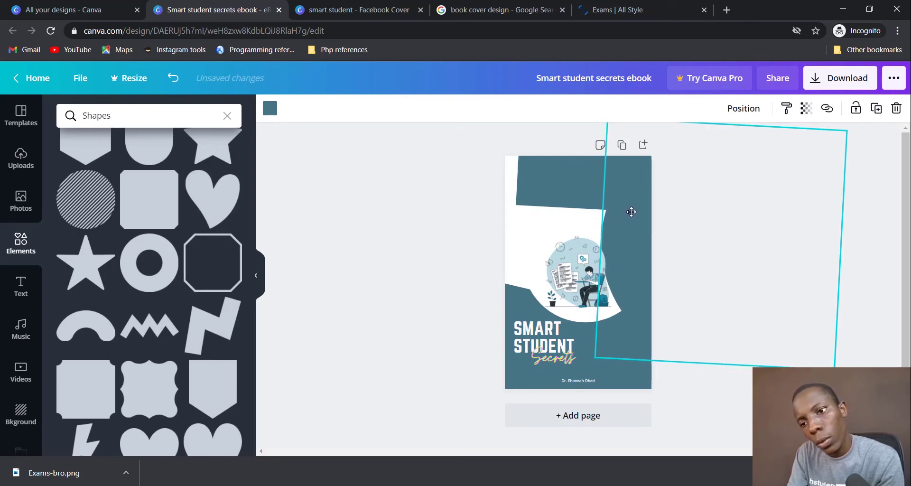
Step: Shift, rotate to about -168° and enlarge the teal rectangle over the cover top
click(670, 301)
drag(563, 189, 548, 188)
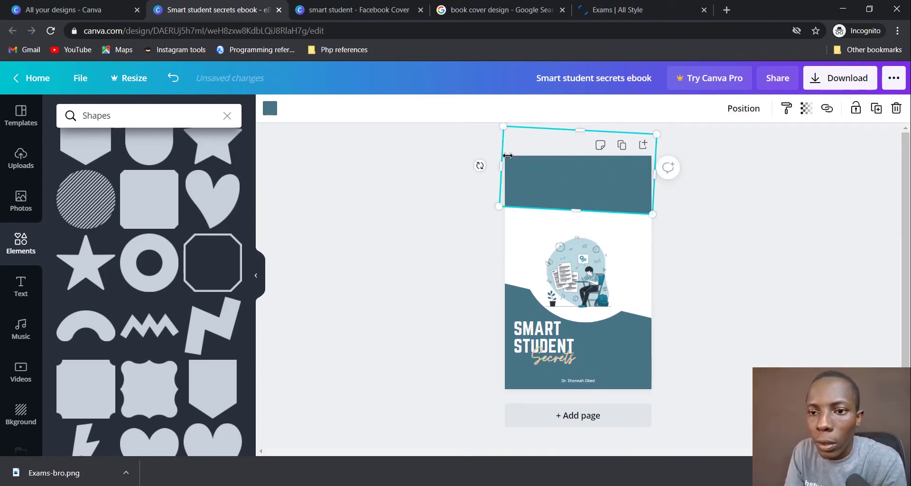
drag(479, 167, 481, 153)
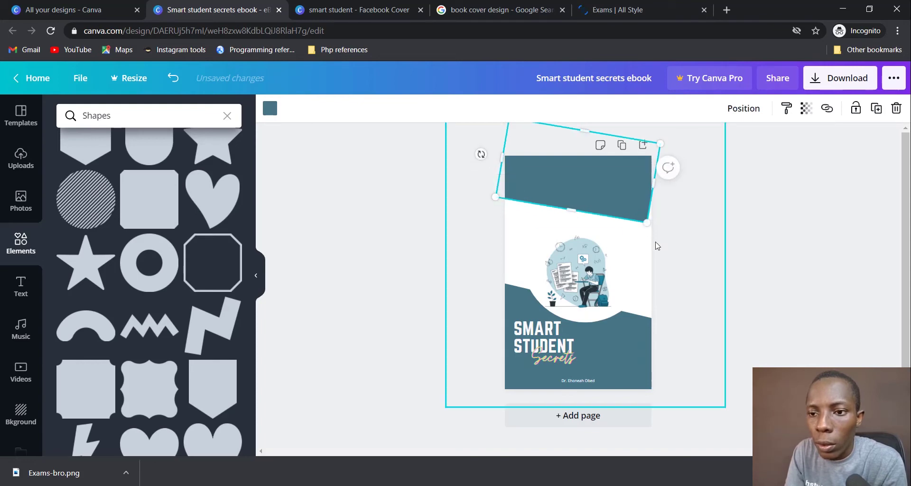
drag(660, 233, 702, 259)
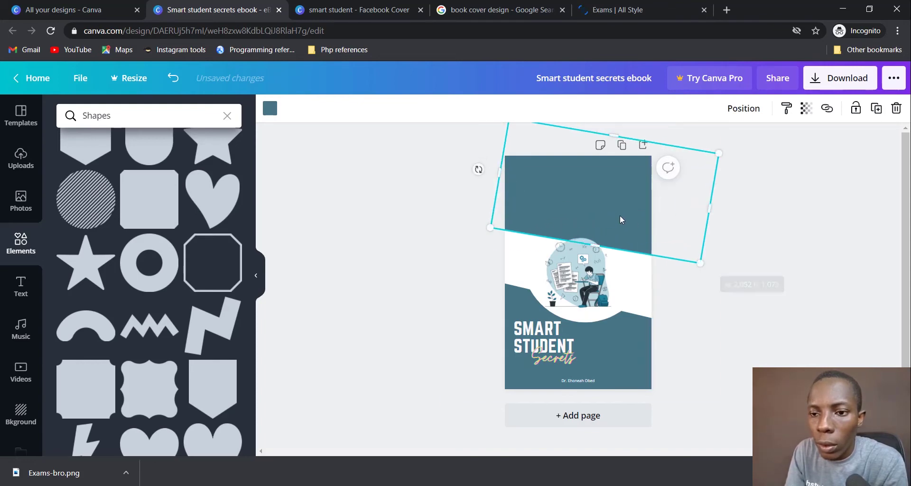
mouse_move(619, 215)
mouse_down()
mouse_move(620, 205)
mouse_move(619, 219)
mouse_up()
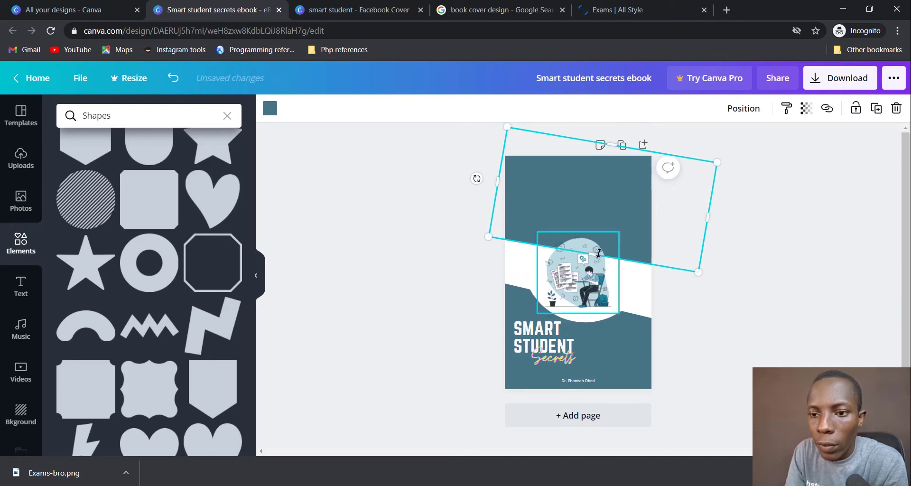
click(732, 316)
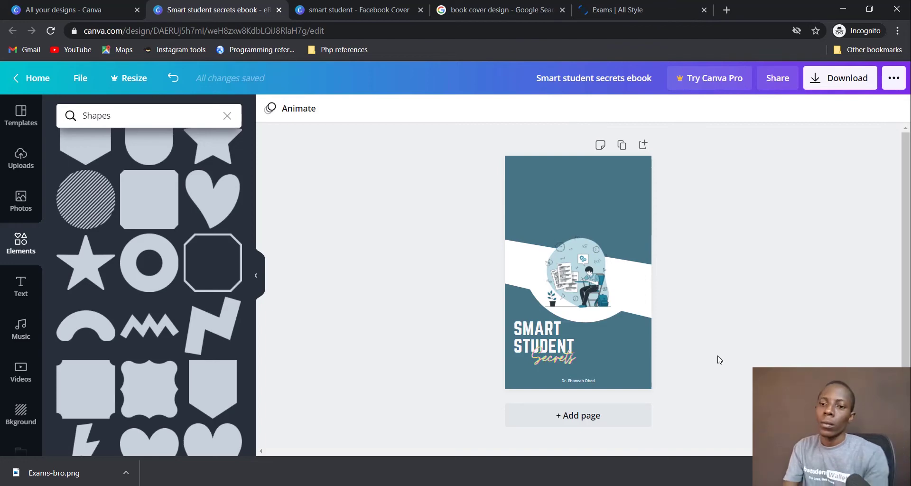
Step: Tilt the transparent shape so the white band runs diagonally
click(689, 269)
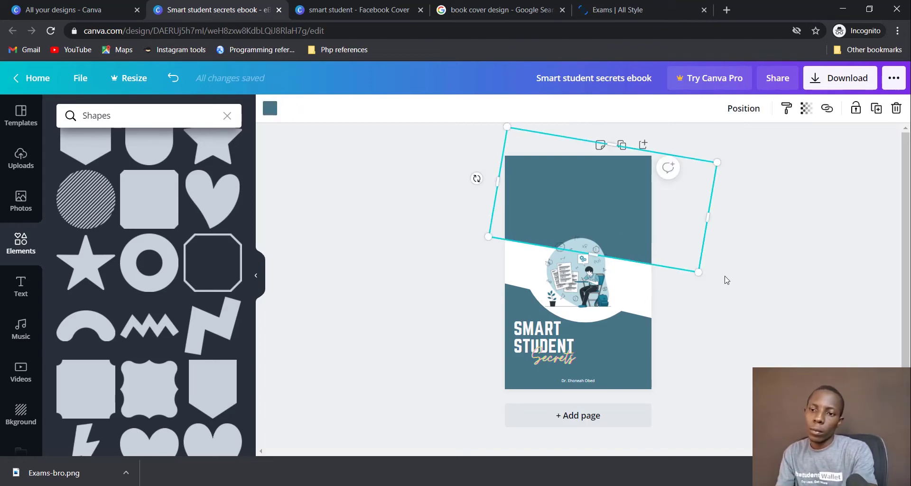
drag(476, 178, 477, 168)
click(793, 302)
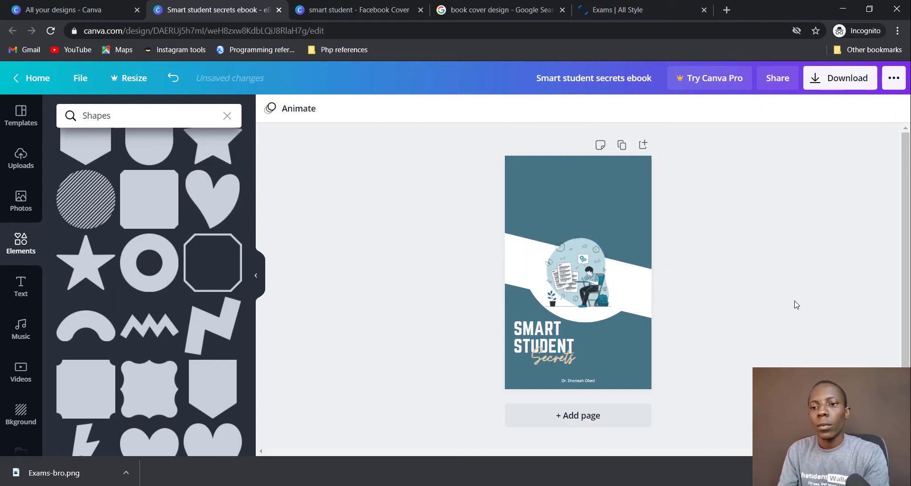
Step: Enlarge the student illustration and nudge it left to centre it over the white band
click(571, 281)
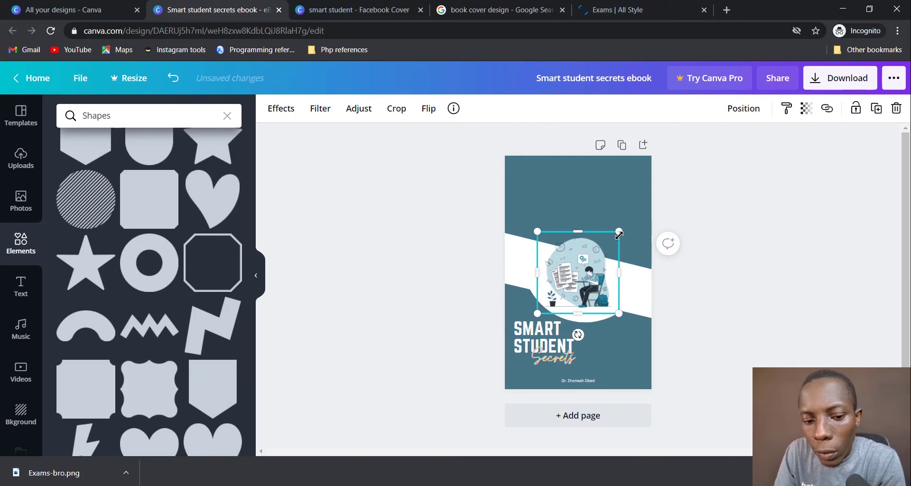
drag(618, 232, 637, 214)
drag(596, 274, 588, 273)
click(736, 306)
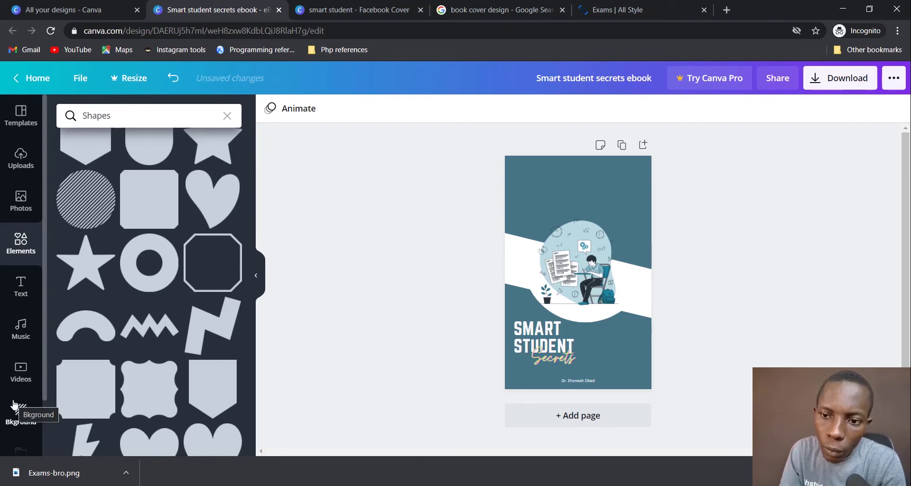
Step: Place the reading-boy stock photo at the cover top, enlarge it and crop it to fit
click(20, 199)
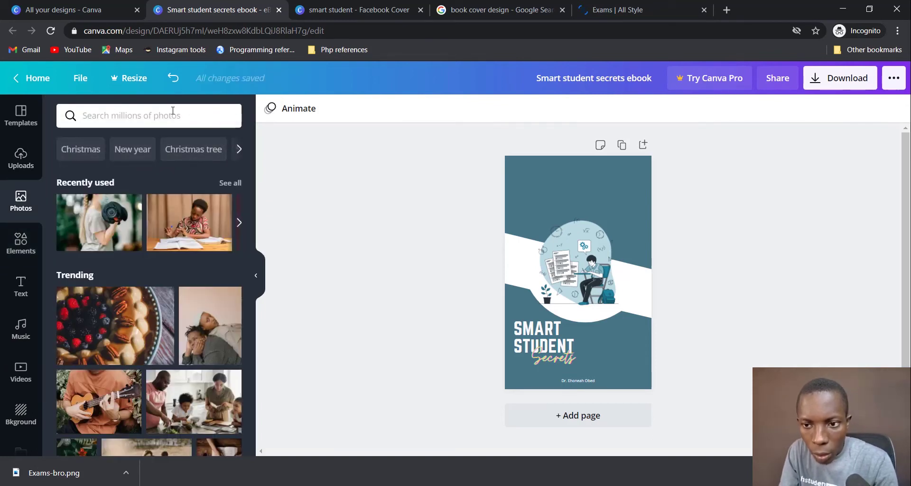
drag(334, 192, 538, 195)
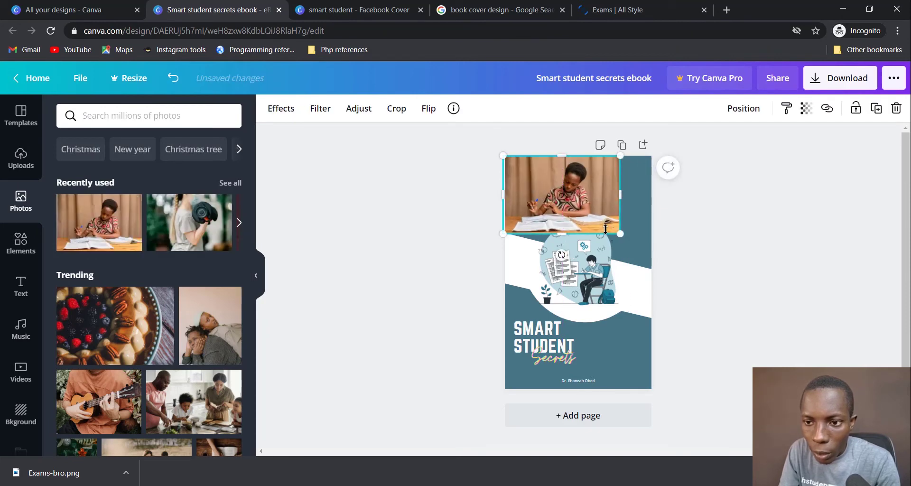
drag(616, 233, 683, 268)
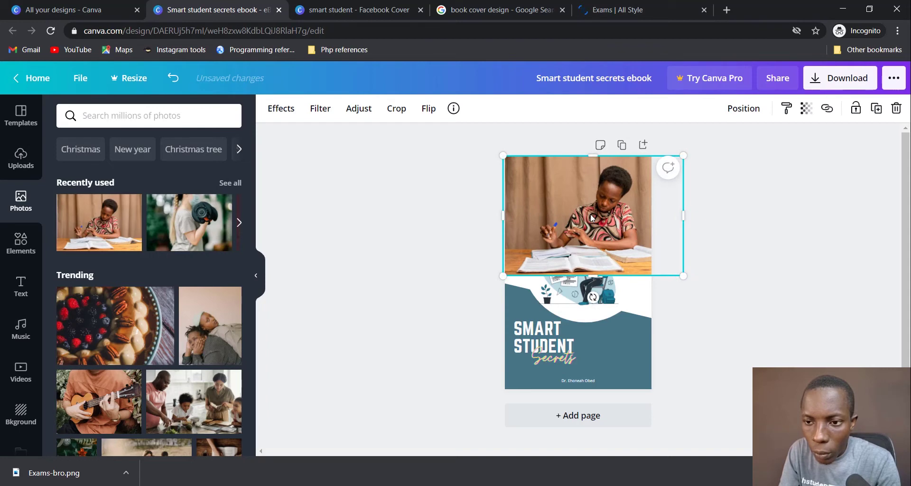
double_click(592, 217)
drag(590, 214, 575, 210)
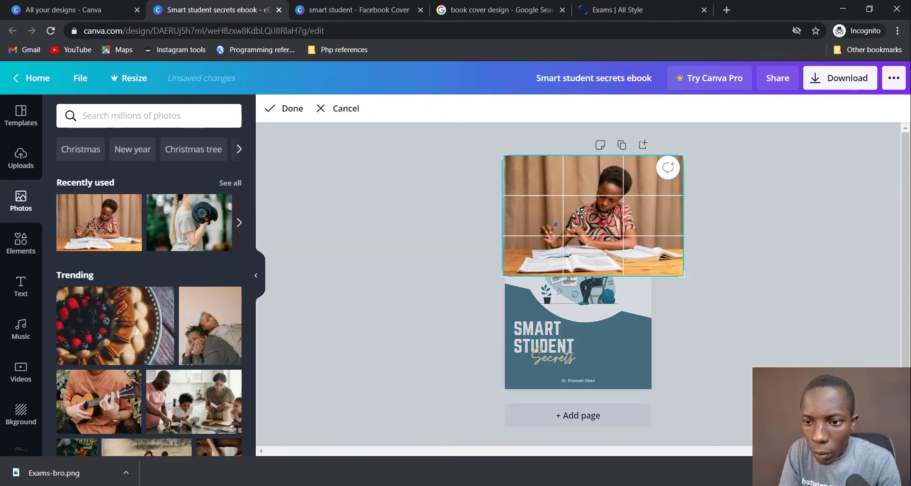
click(697, 241)
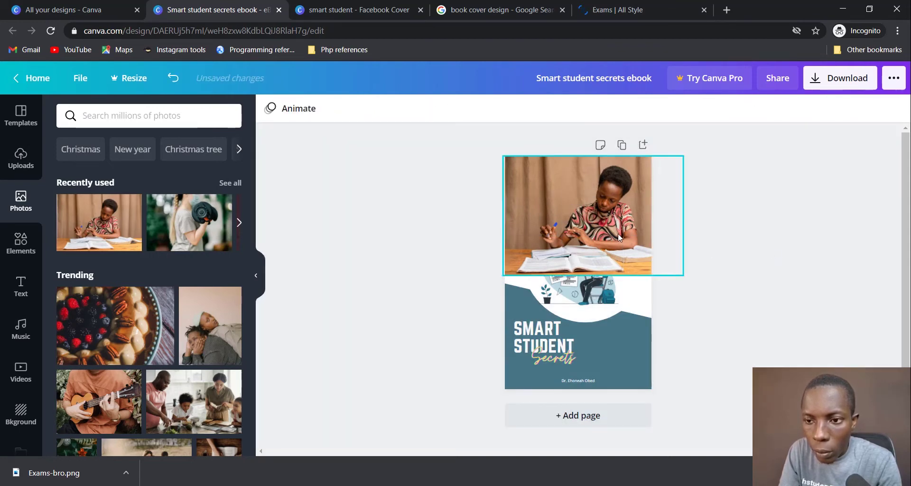
drag(617, 234, 595, 232)
Step: Send the reading-boy photo one layer backward
double_click(596, 228)
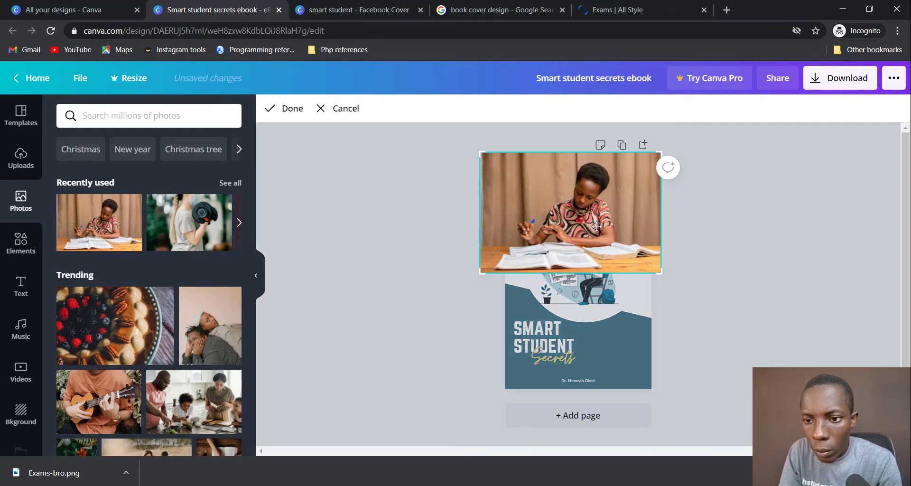
right_click(597, 227)
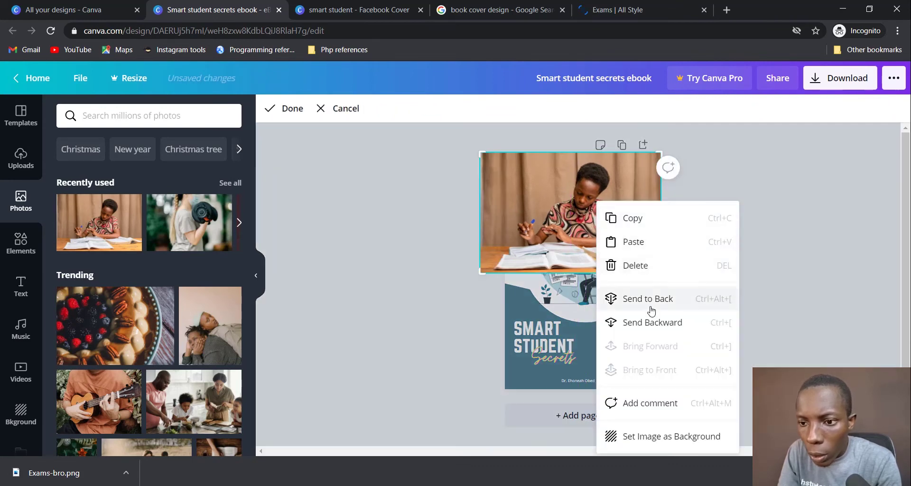
click(656, 331)
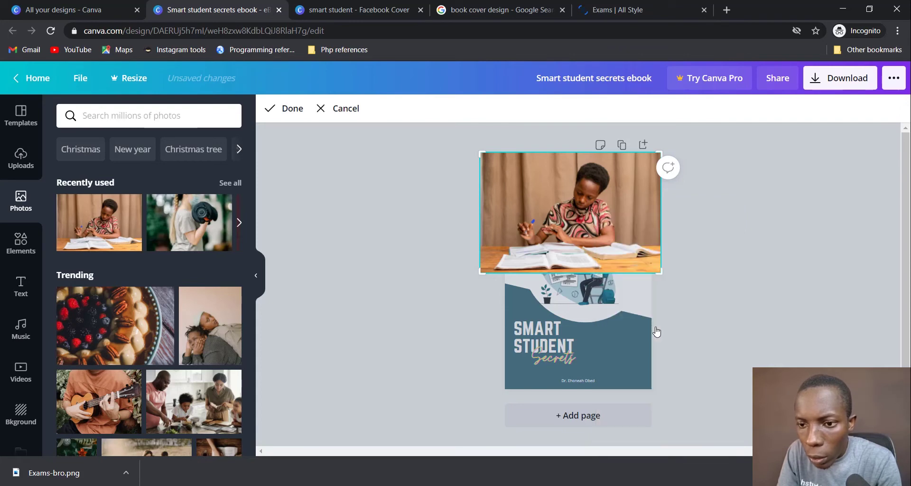
right_click(582, 199)
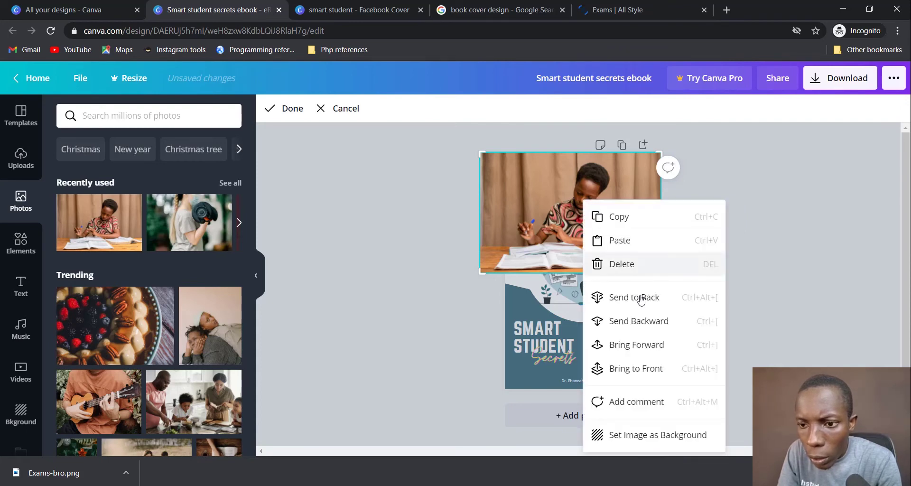
click(646, 323)
click(690, 249)
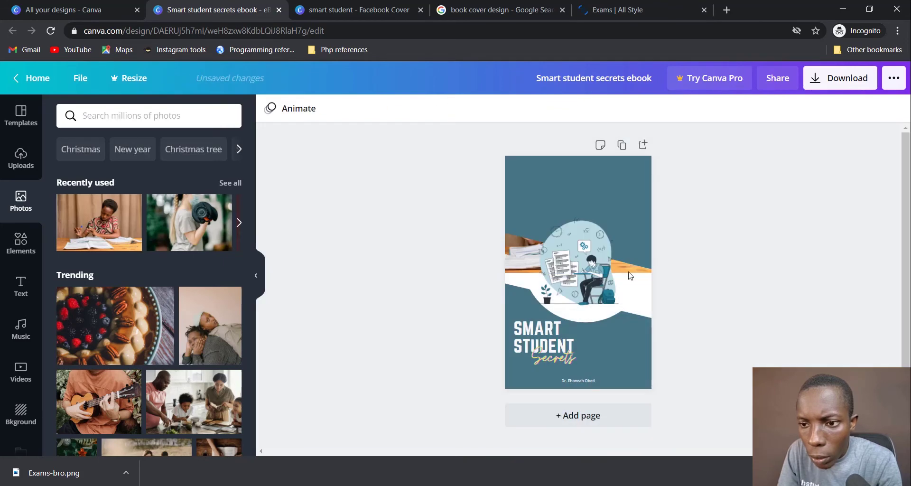
Step: Make the rotated teal shape partly transparent and trial a shorter photo height, then undo it
click(577, 192)
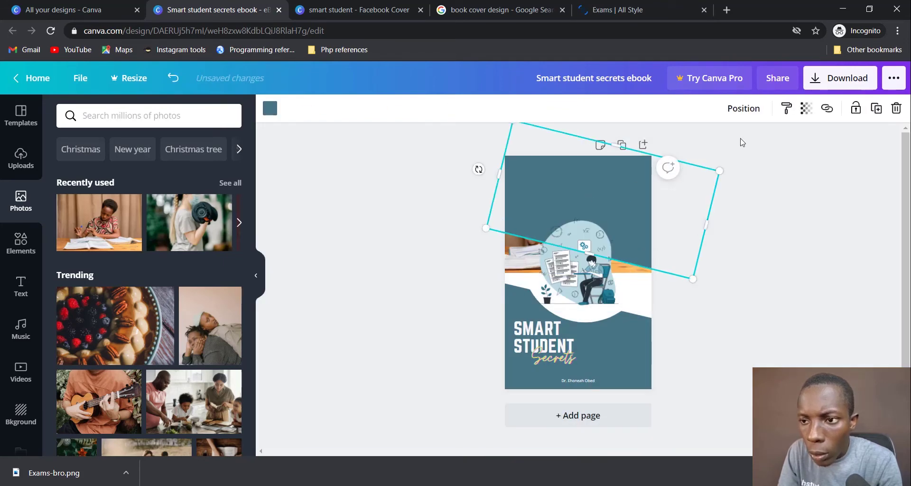
click(805, 108)
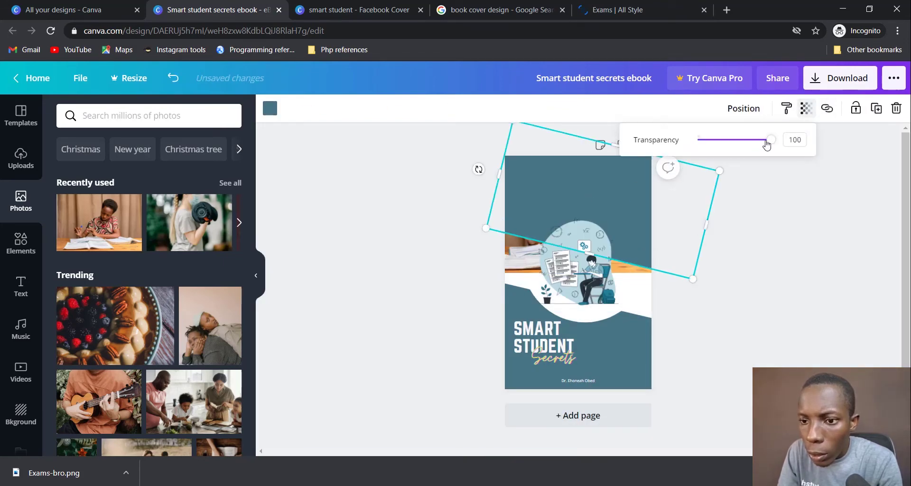
drag(766, 145, 741, 142)
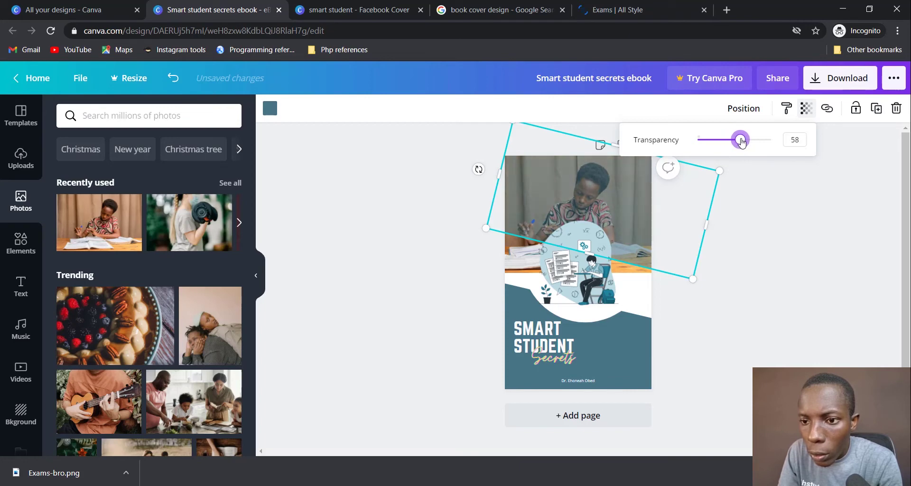
click(525, 250)
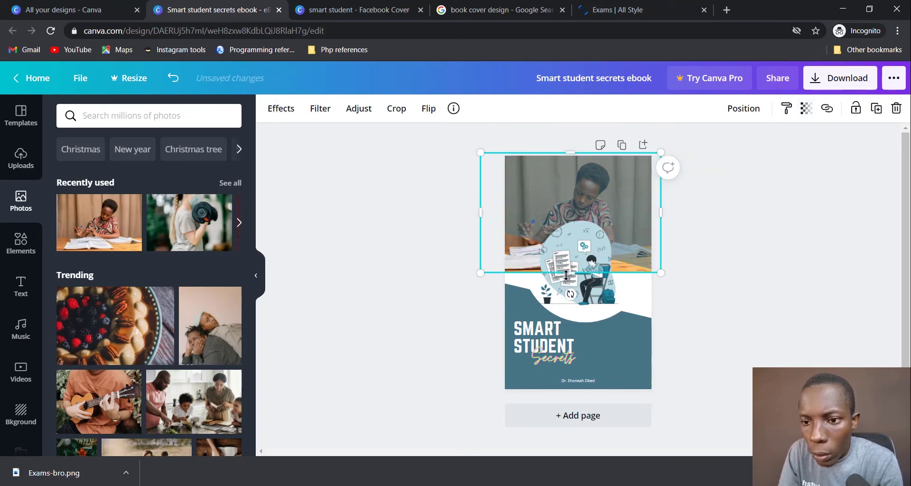
drag(566, 275, 566, 235)
click(795, 246)
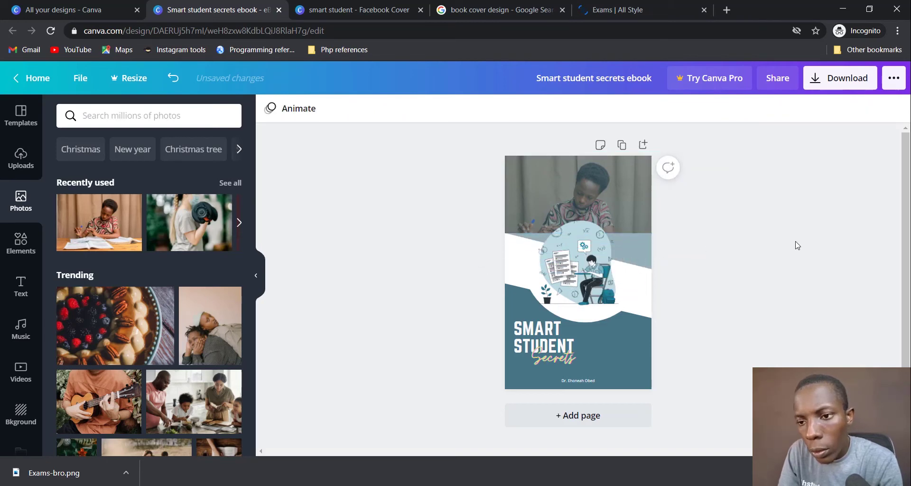
key(ctrl+z)
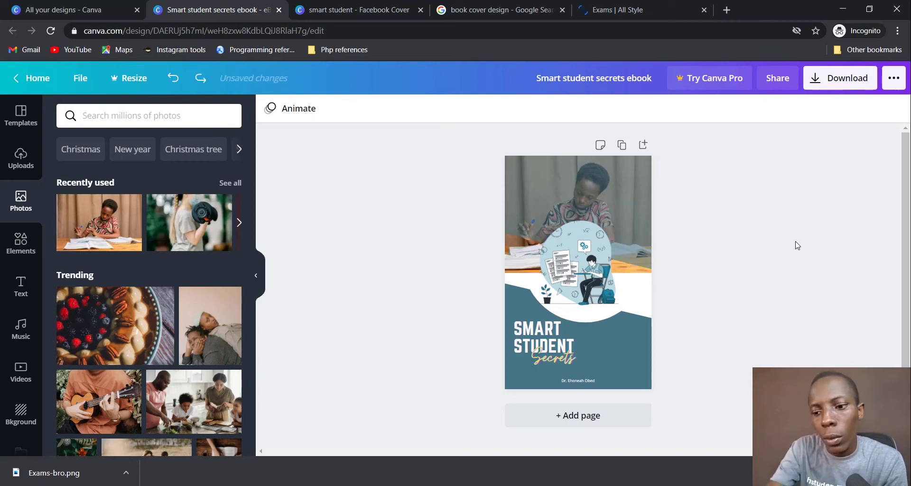
Step: Delete the rotated teal shape and the reading-boy photo
click(602, 199)
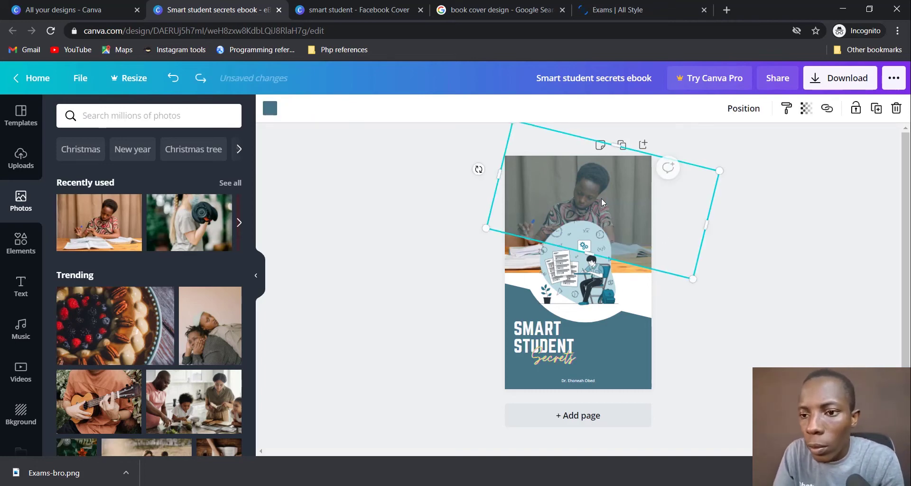
key(Delete)
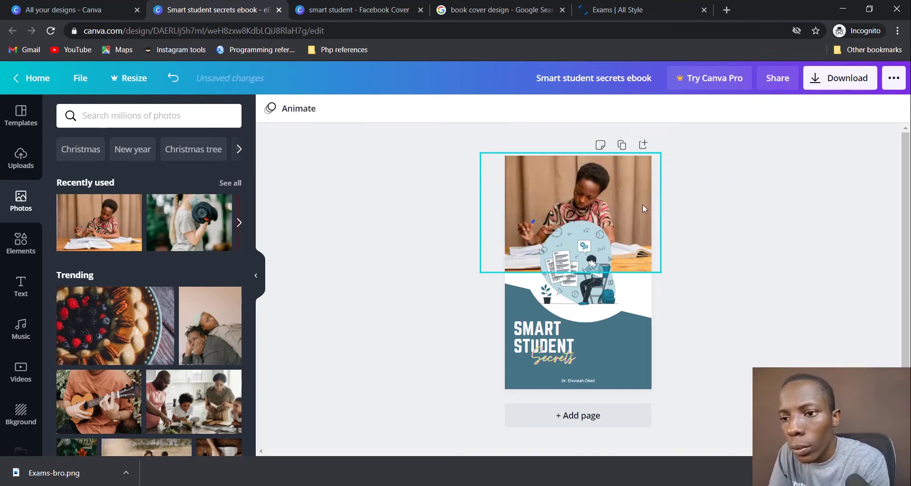
click(643, 206)
key(Delete)
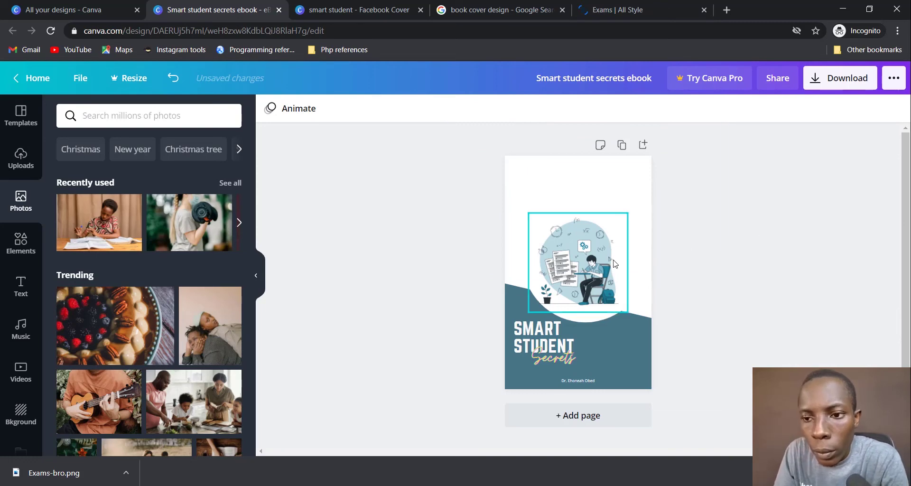
Step: Add the arch-topped banner shape from the Elements library to the cover
click(21, 242)
scroll(180, 304, down, 5)
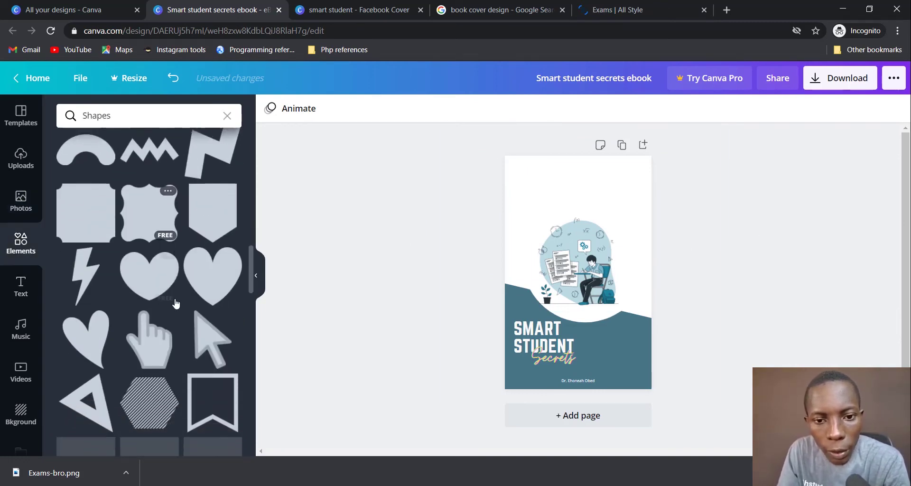
scroll(174, 298, down, 2)
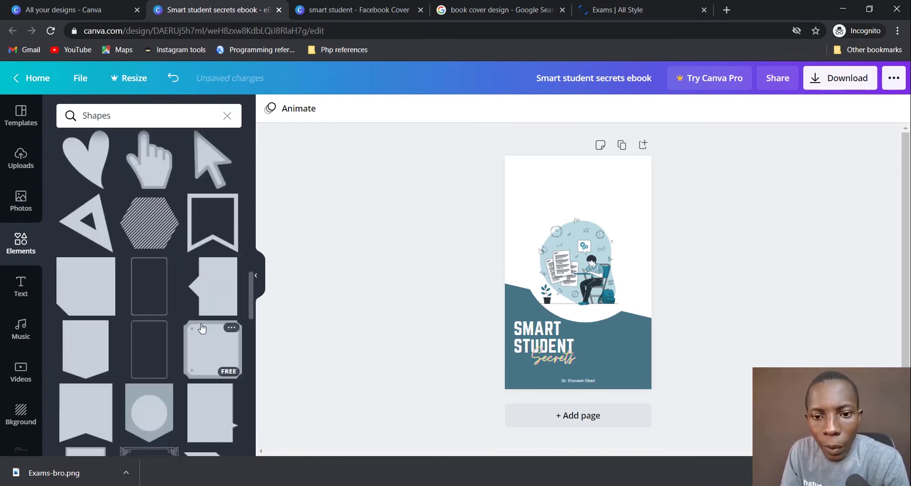
scroll(201, 327, down, 2)
scroll(201, 327, down, 2)
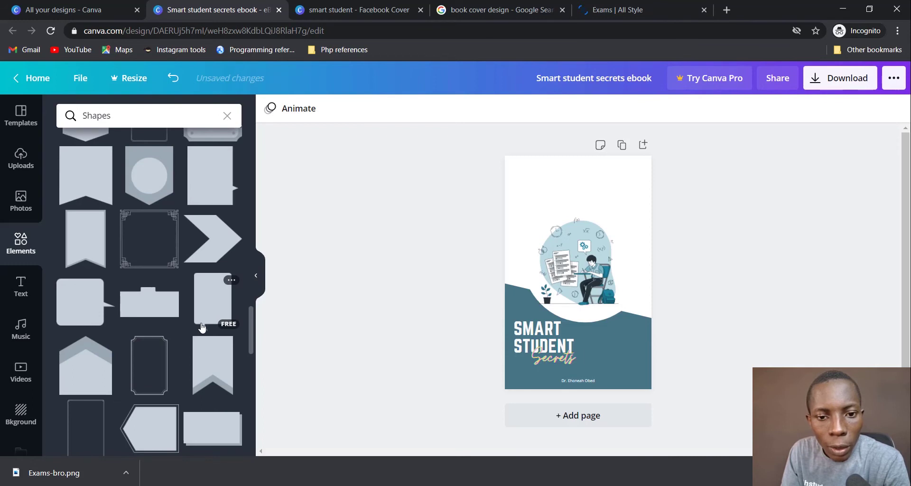
scroll(201, 327, down, 3)
scroll(202, 327, down, 2)
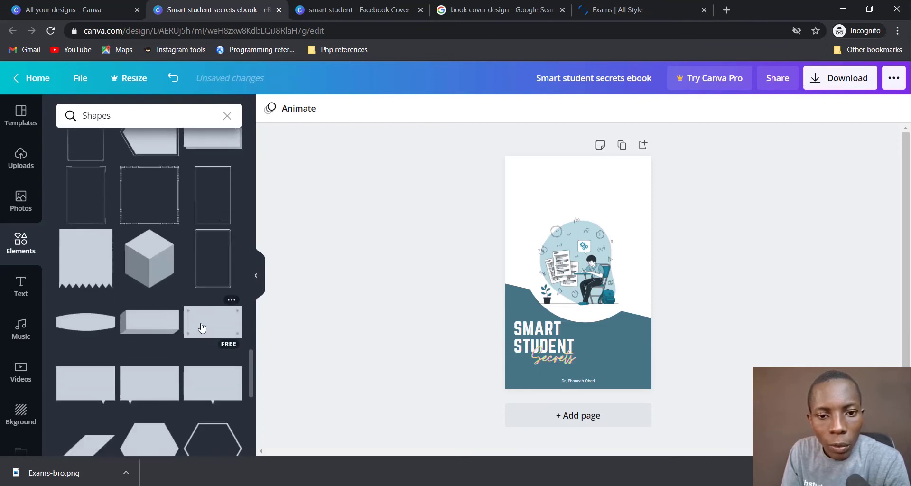
scroll(201, 326, down, 3)
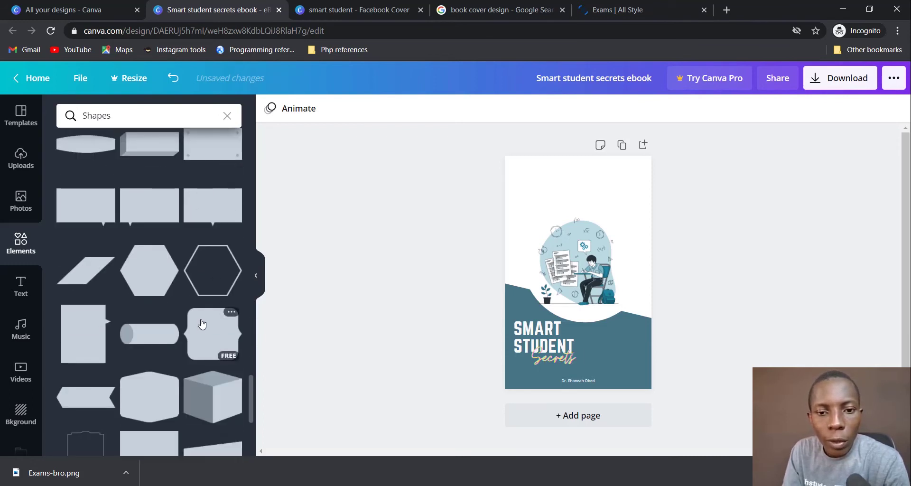
scroll(201, 325, down, 3)
scroll(201, 325, down, 1)
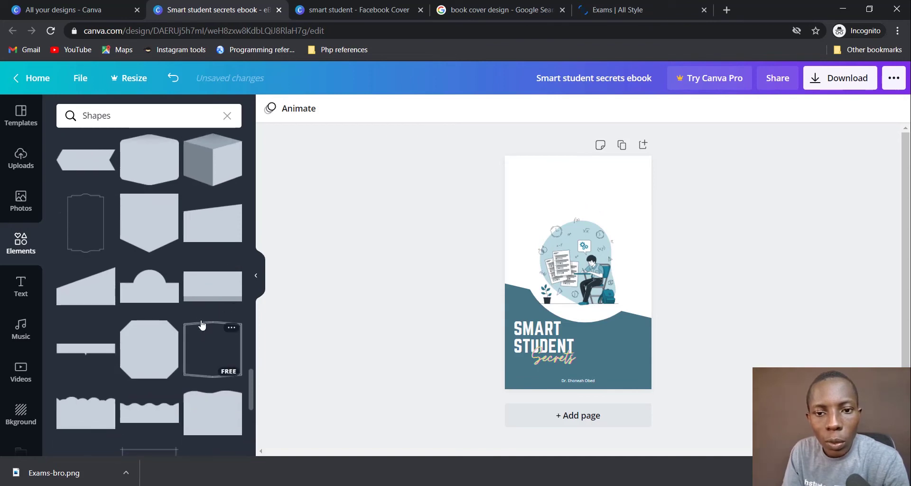
click(145, 300)
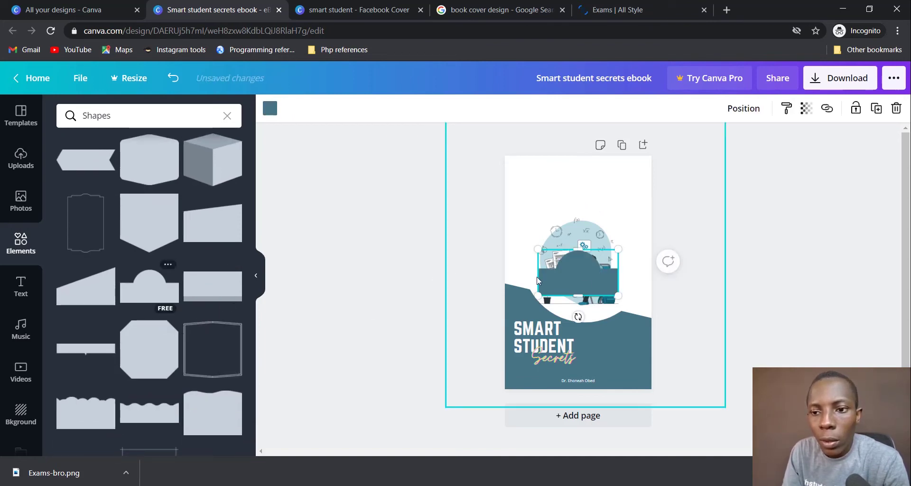
Step: Resize the arch shape and tilt it diagonally across the top of the cover
drag(579, 296, 674, 222)
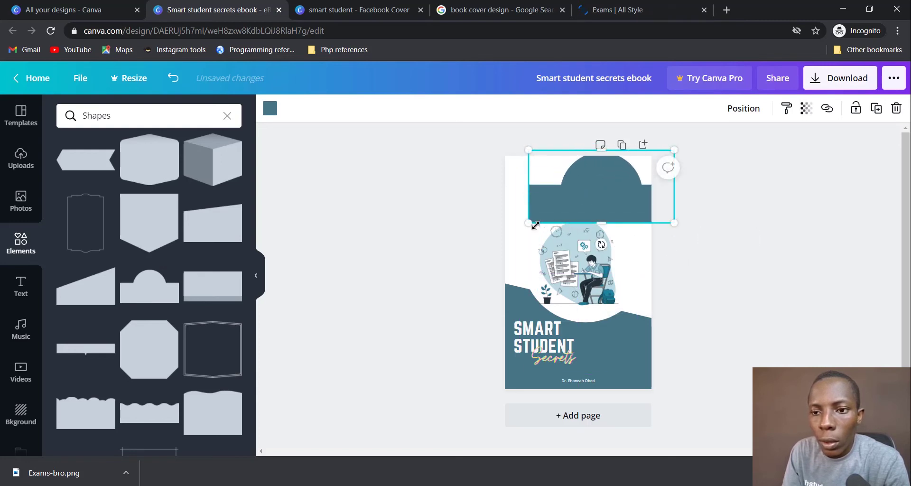
drag(535, 225, 501, 237)
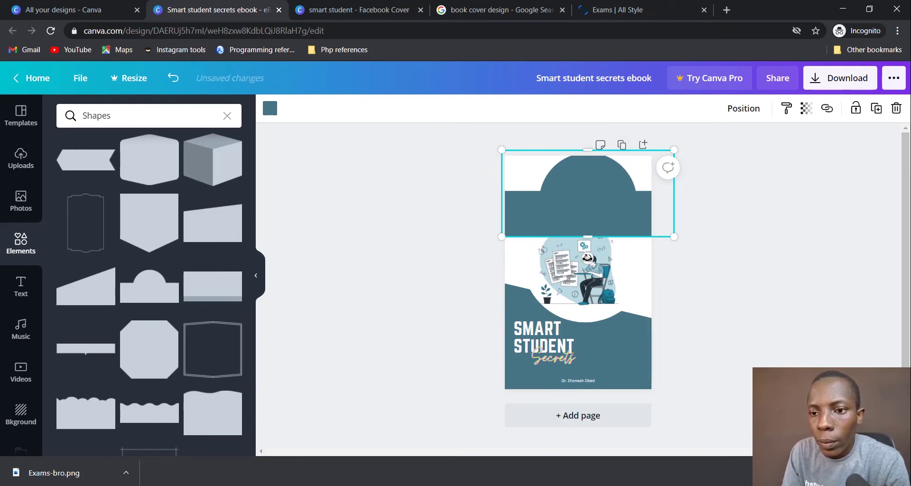
drag(588, 257, 648, 99)
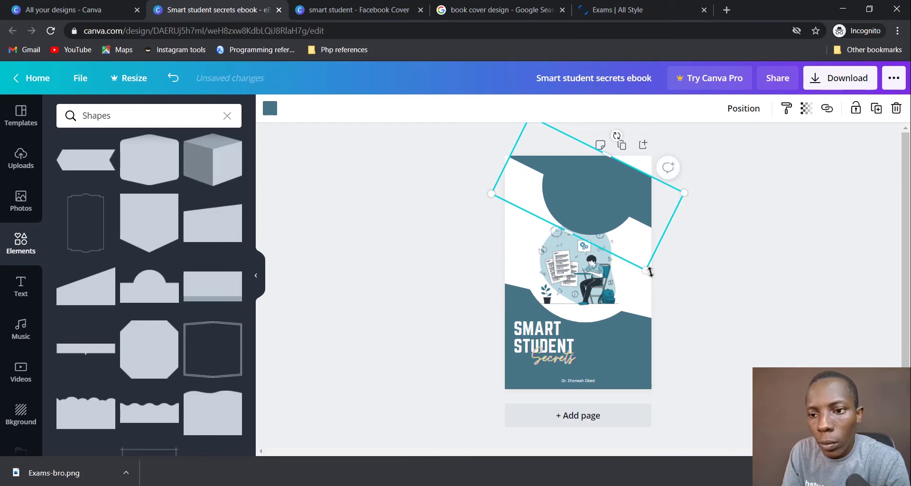
drag(650, 271, 731, 310)
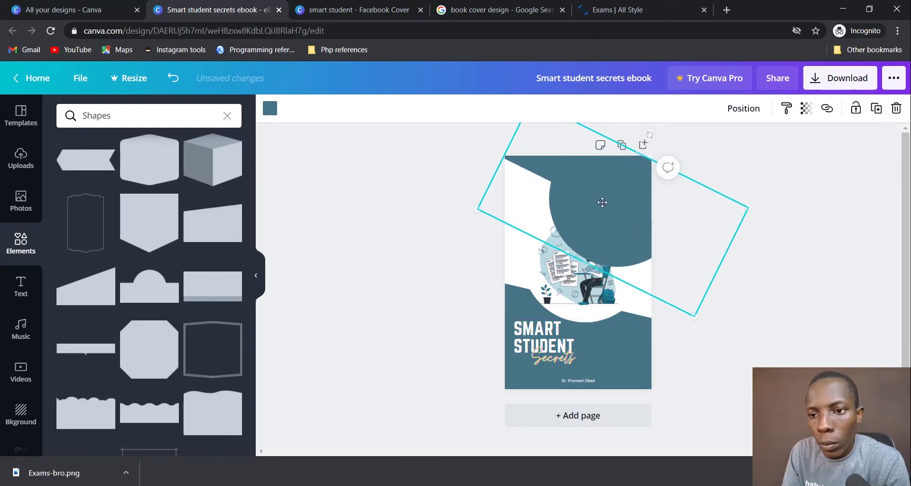
mouse_move(602, 202)
mouse_down()
mouse_move(571, 258)
mouse_move(597, 200)
mouse_up()
click(752, 260)
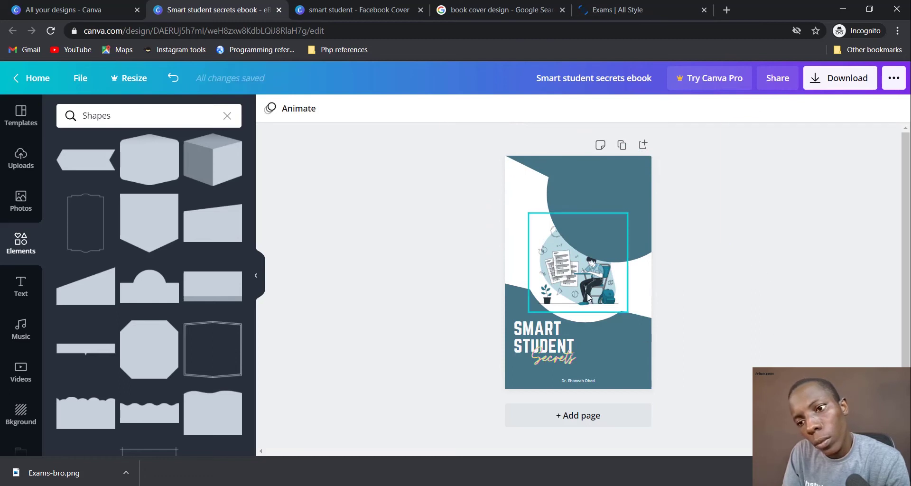
Step: Move the illustration over the teal shape, try sending the shape behind it, then undo
drag(588, 297, 613, 218)
click(614, 217)
right_click(614, 217)
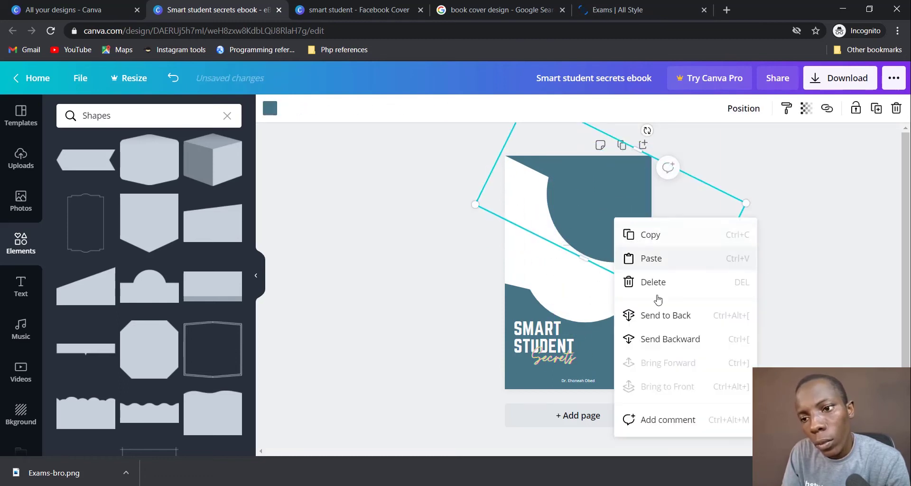
click(663, 315)
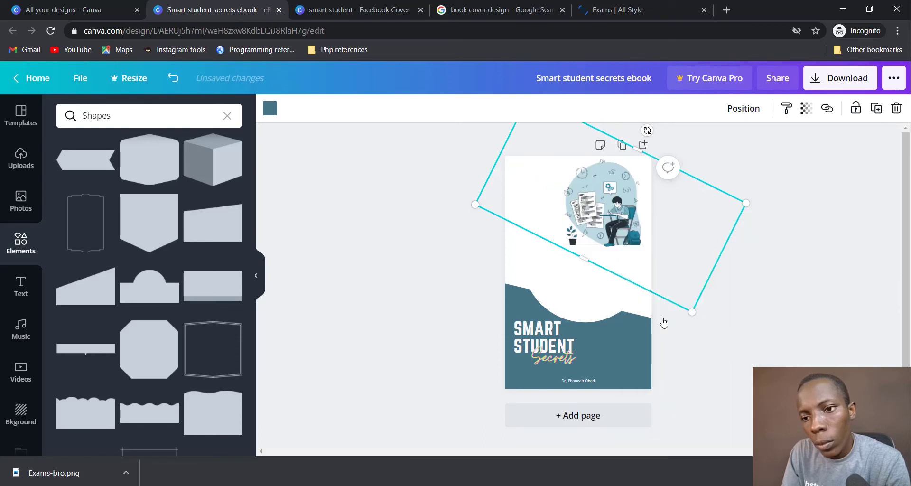
click(603, 209)
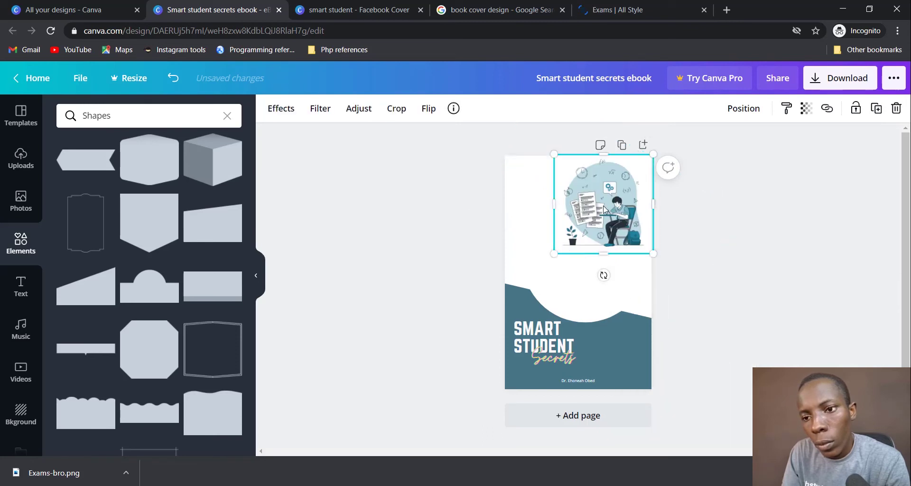
key(ctrl+z)
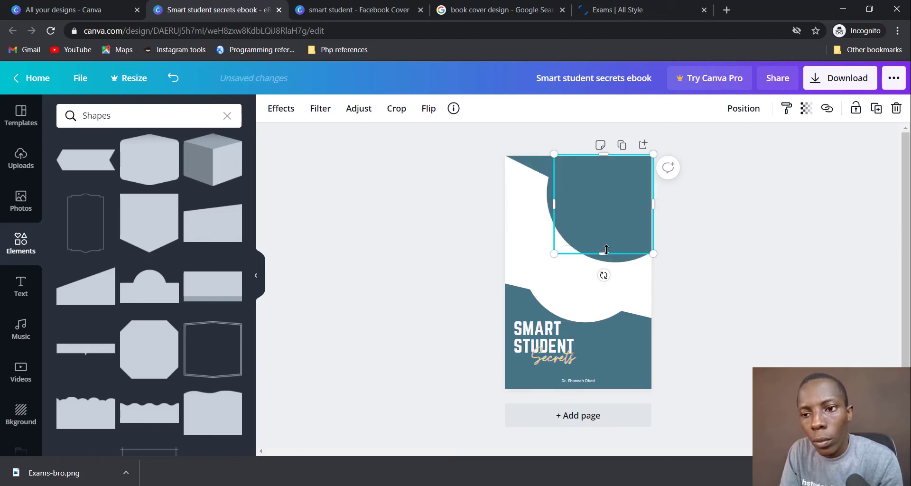
Step: Send the rotated teal shape back one layer, enlarge it, and shift the illustration down-left
click(605, 213)
right_click(605, 212)
click(703, 334)
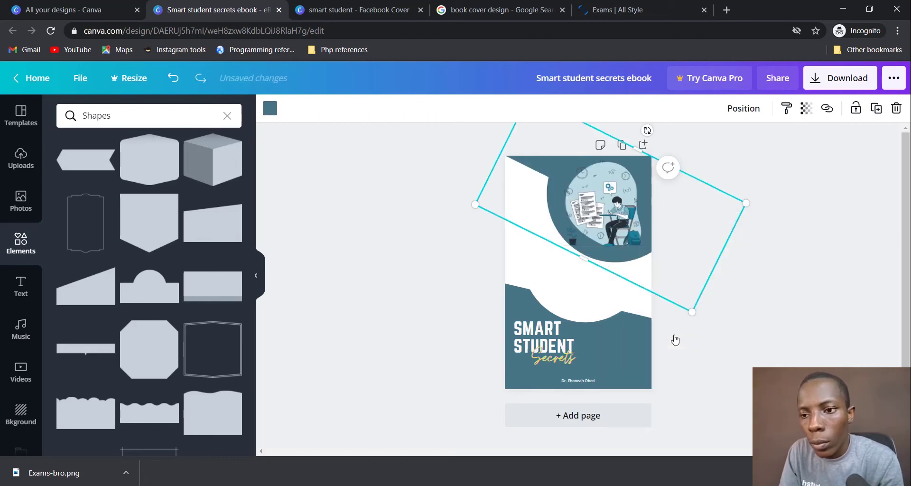
drag(691, 314, 728, 353)
drag(604, 279, 572, 289)
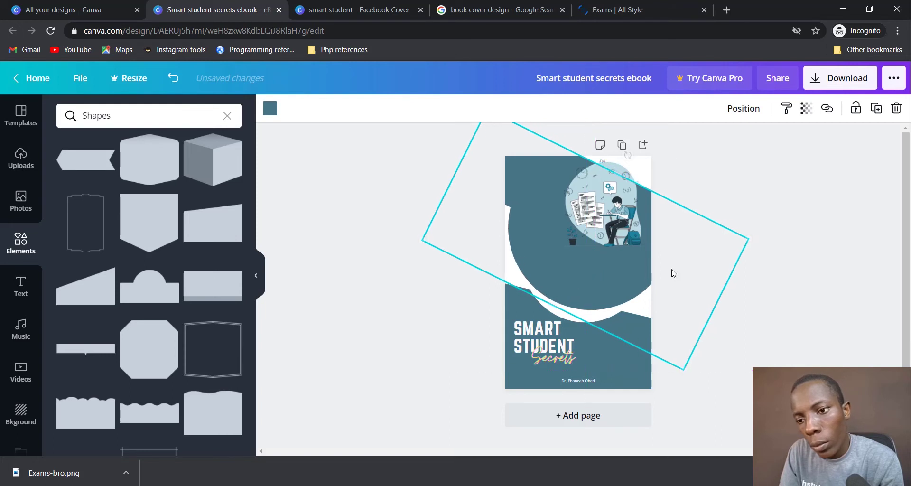
click(758, 204)
drag(619, 220, 577, 248)
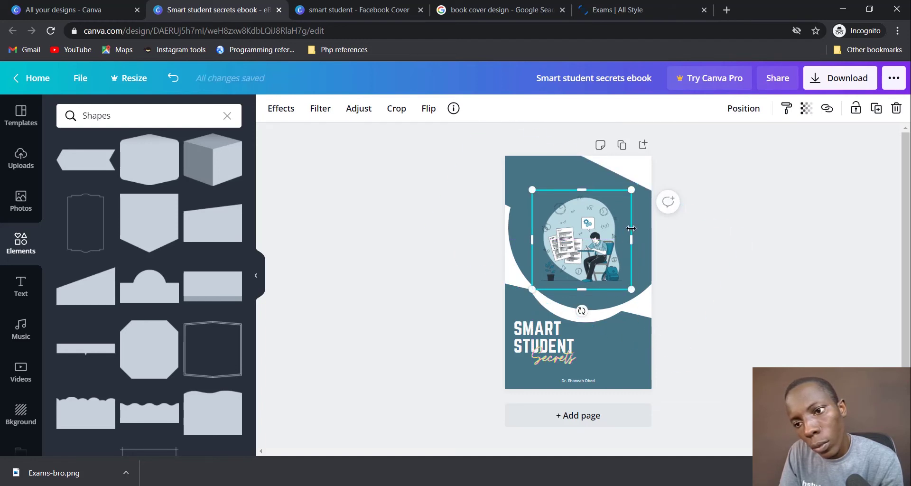
Step: Shrink, enlarge and reposition the rotated teal shape across the cover top
click(649, 236)
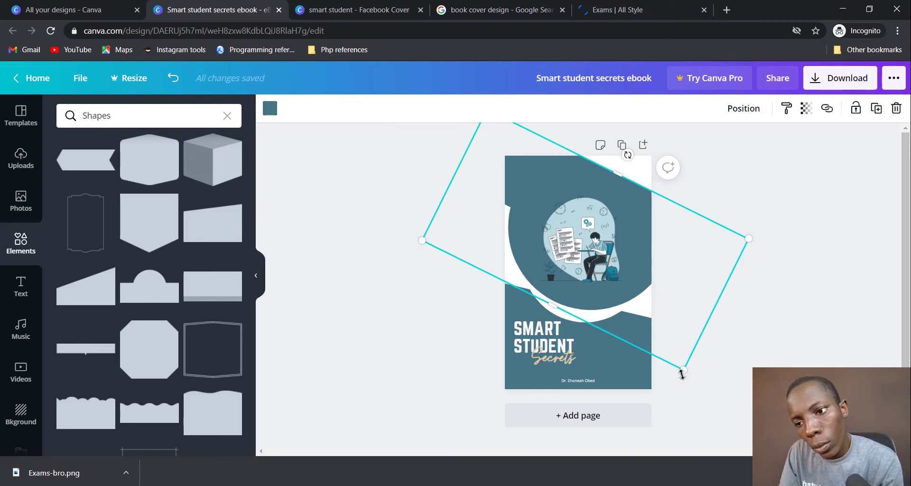
drag(682, 374, 635, 230)
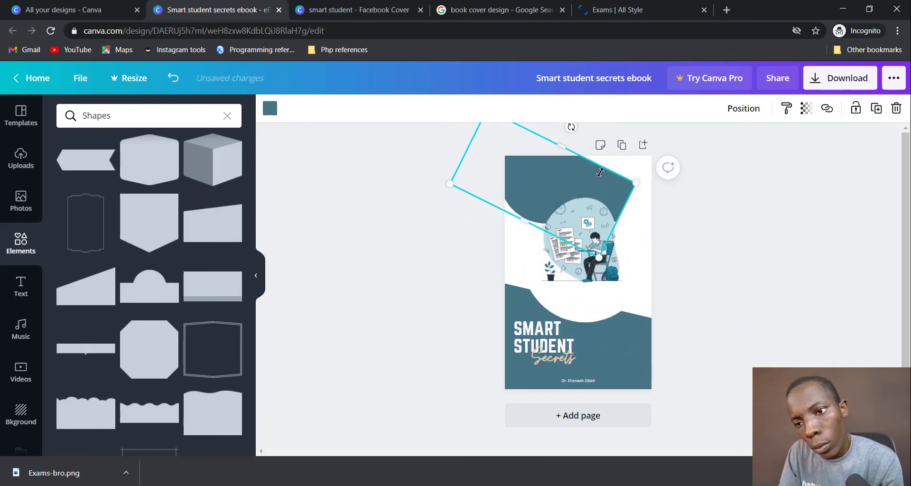
drag(598, 186, 674, 200)
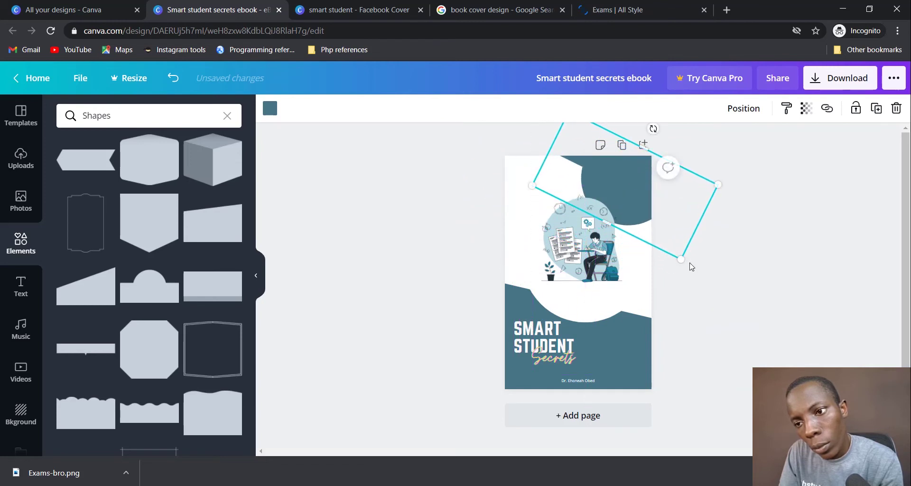
drag(684, 260, 776, 366)
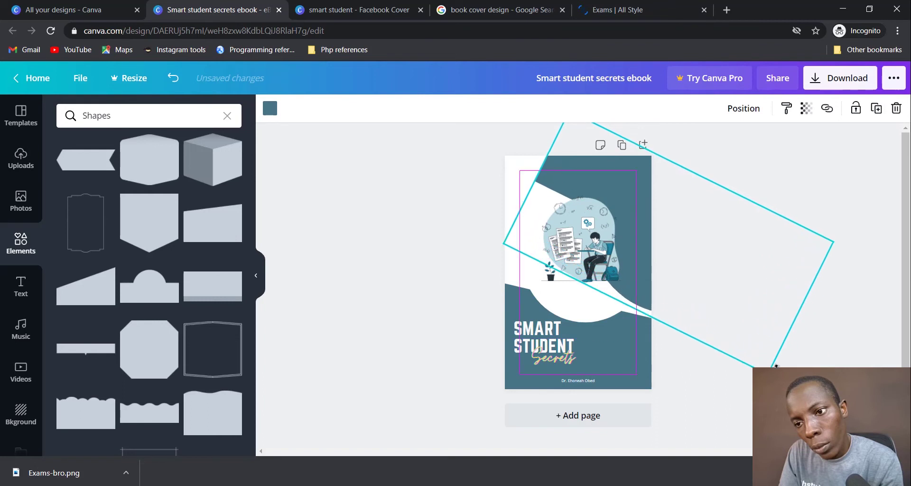
drag(634, 216, 588, 198)
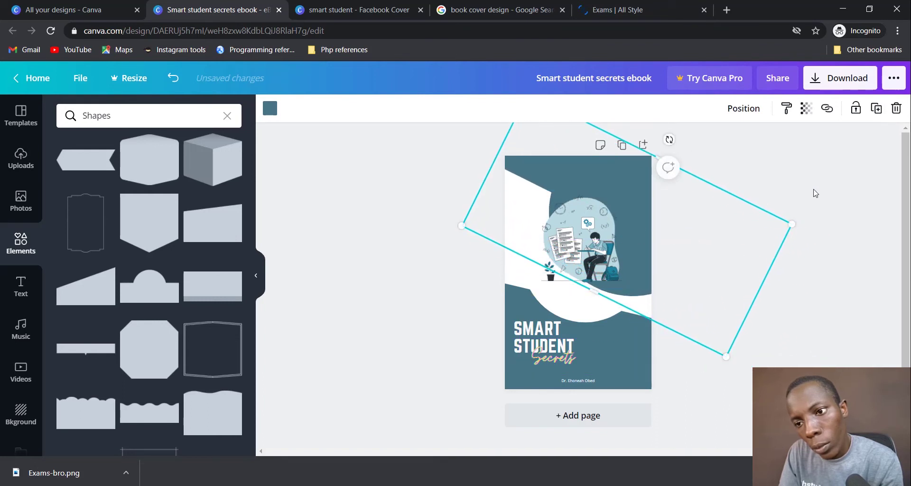
key(Delete)
Step: Delete the rotated teal shape and centre the illustration lower, just above the title
drag(584, 234, 604, 217)
key(ctrl+z)
key(ctrl+z)
key(ctrl+z)
key(ctrl+z)
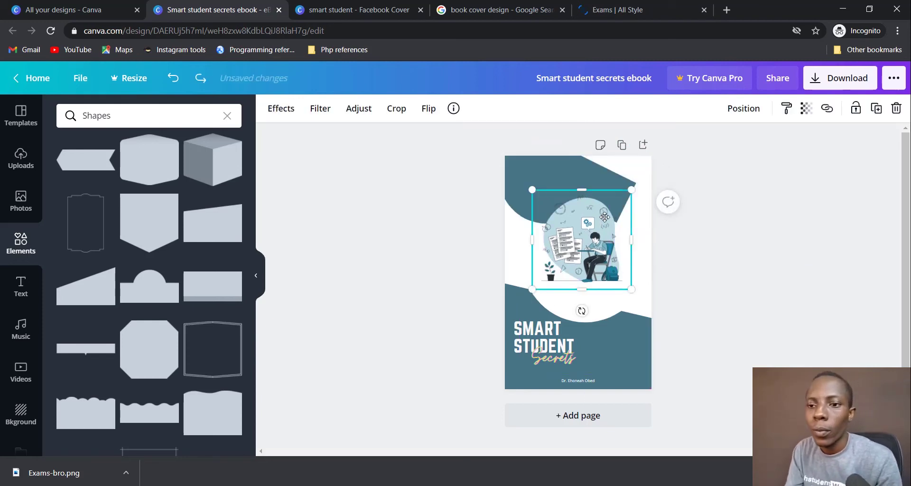
click(778, 292)
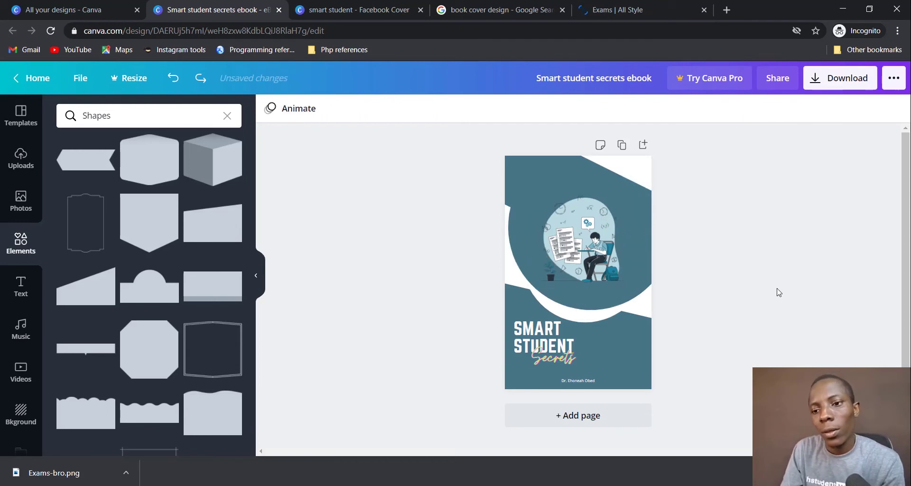
click(645, 207)
key(Delete)
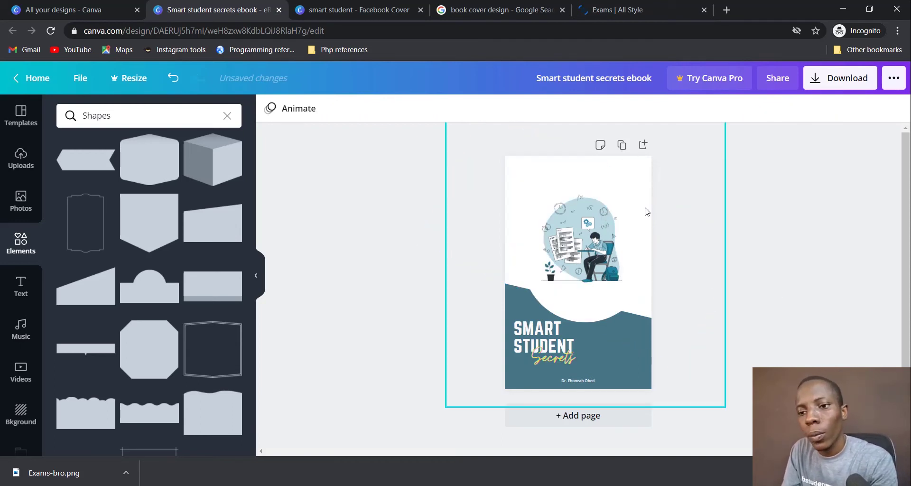
mouse_move(584, 265)
mouse_down()
mouse_move(579, 291)
mouse_move(573, 257)
mouse_up()
click(726, 275)
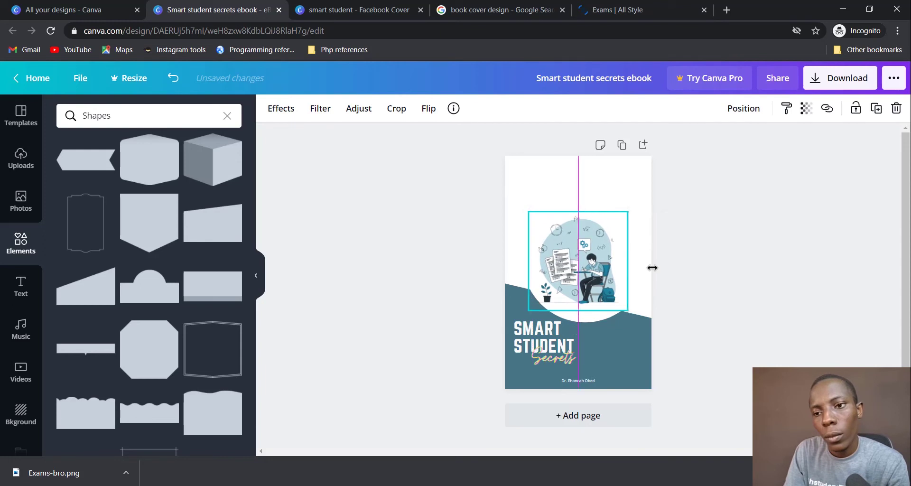
click(701, 274)
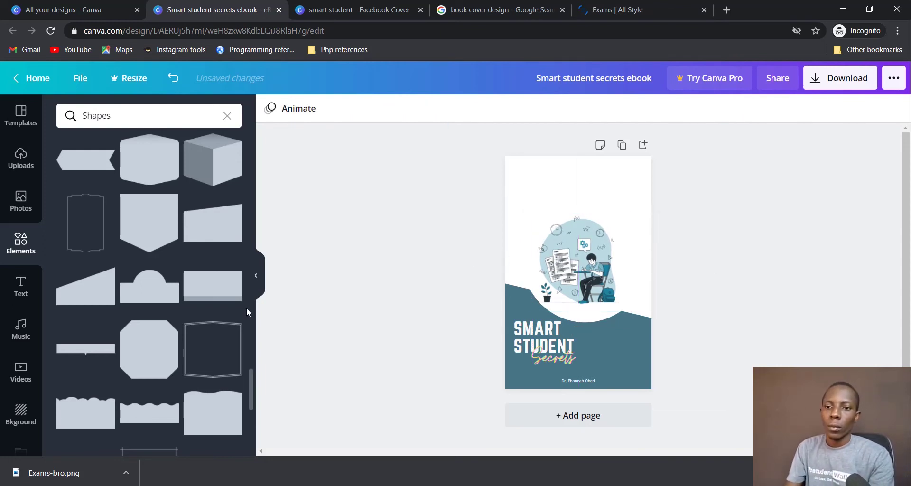
Step: Add the Cheers text template from the text templates to the page
click(17, 297)
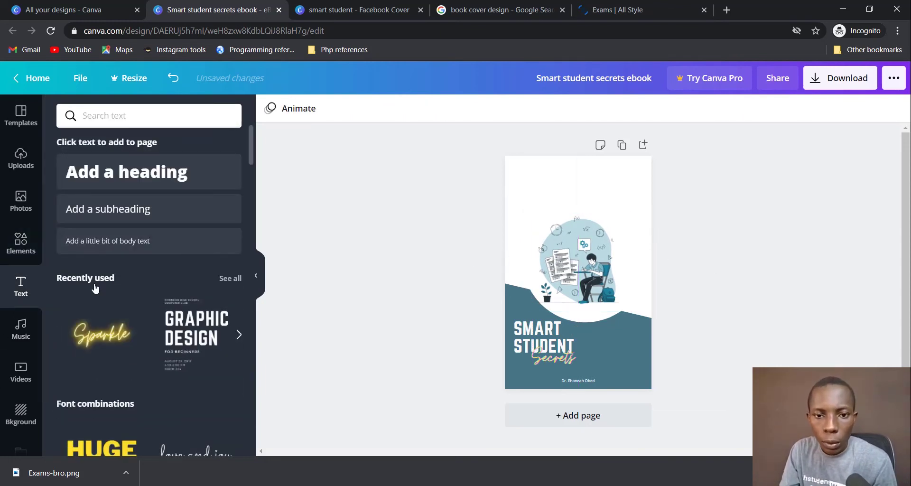
scroll(144, 331, down, 3)
scroll(144, 331, down, 6)
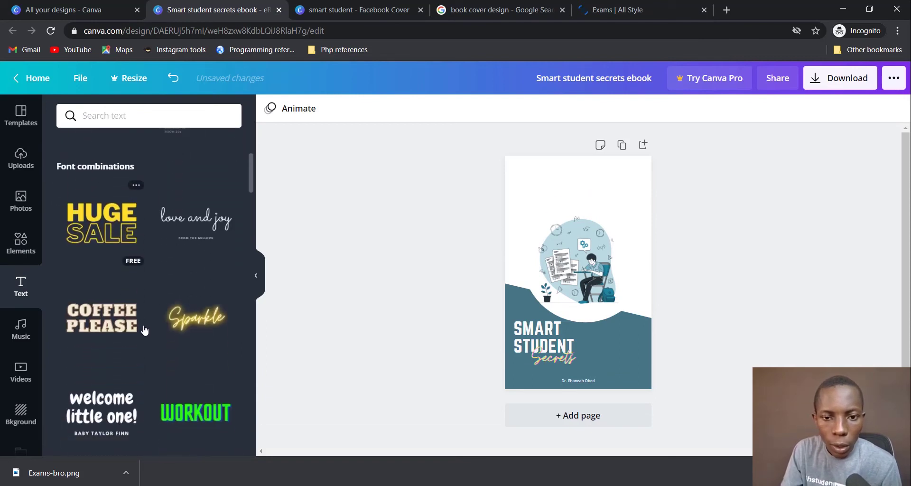
scroll(154, 335, down, 5)
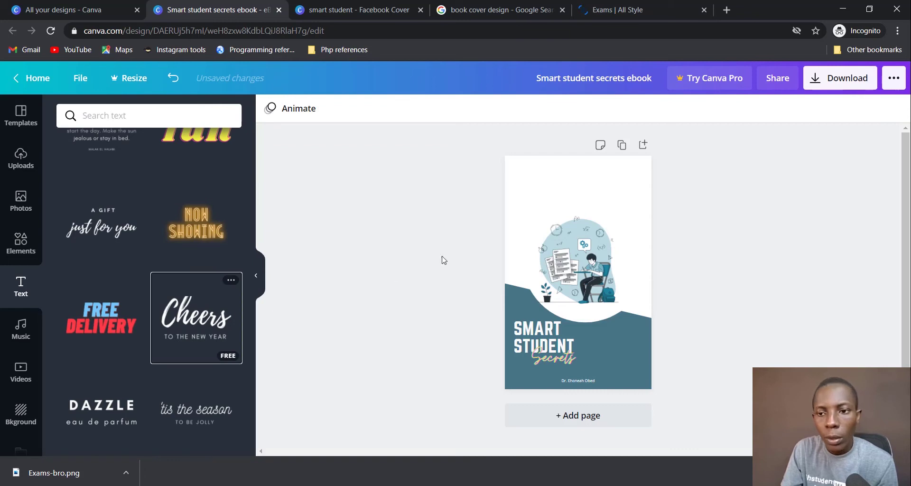
click(194, 322)
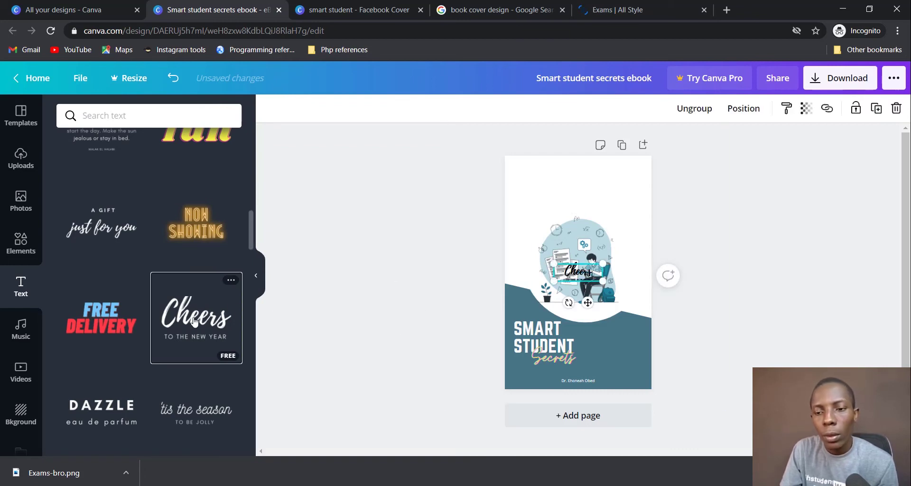
Step: Move the Cheers text group up near the top of the cover
click(552, 188)
click(308, 225)
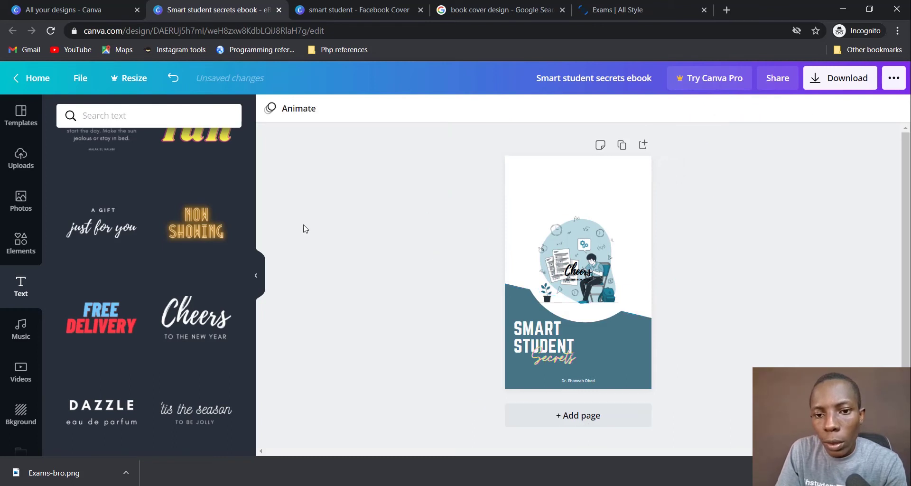
click(195, 317)
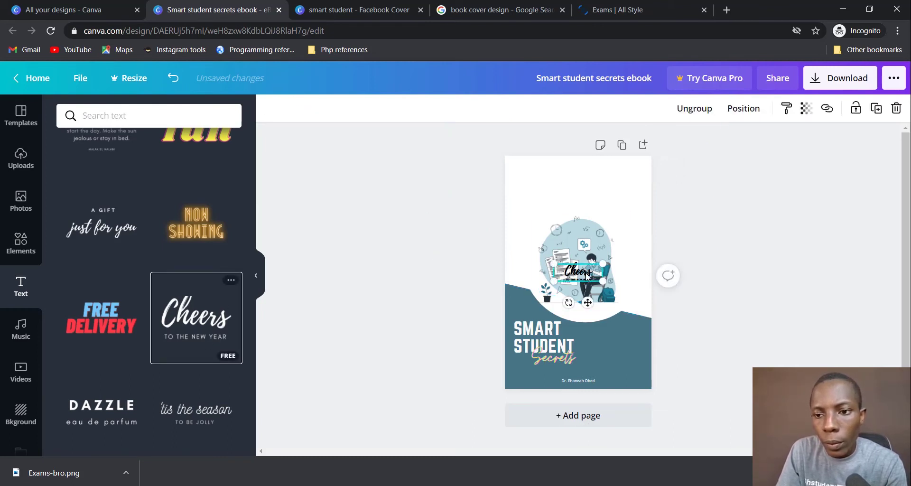
click(587, 274)
drag(587, 274, 665, 218)
drag(619, 199, 585, 190)
Step: Replace the 'TO THE NEW YEAR' subtitle with 'TO YOUR SUCCESS'
click(588, 208)
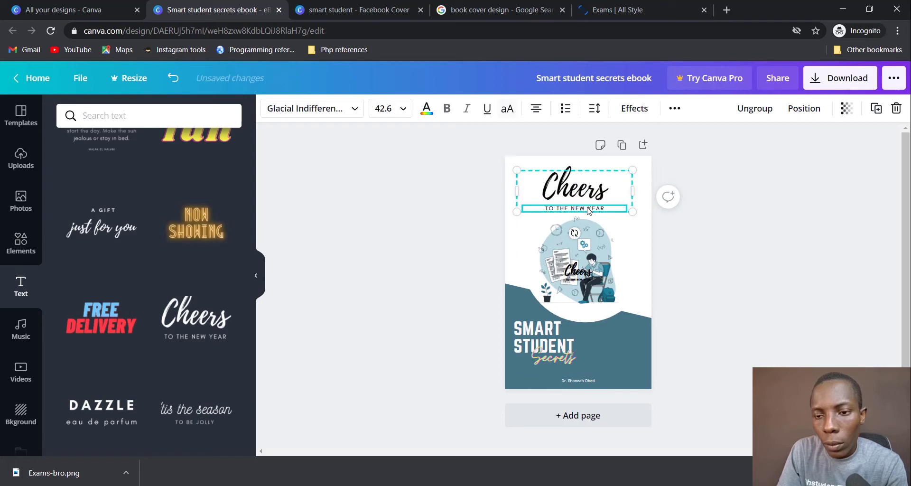
double_click(588, 209)
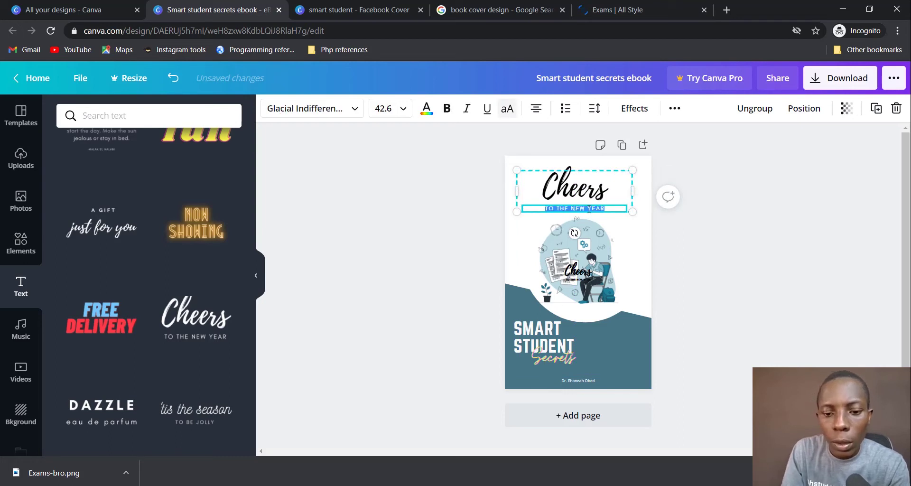
text(T)
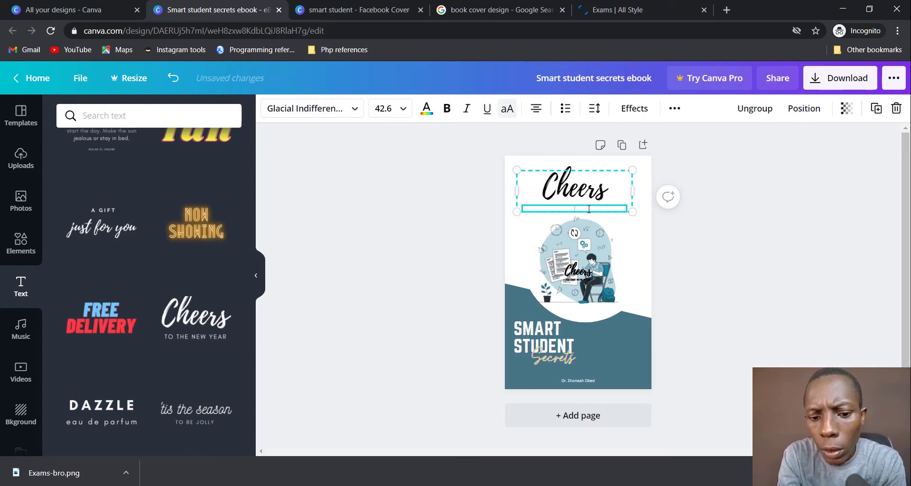
key(Caps_Lock)
text(O YOUR)
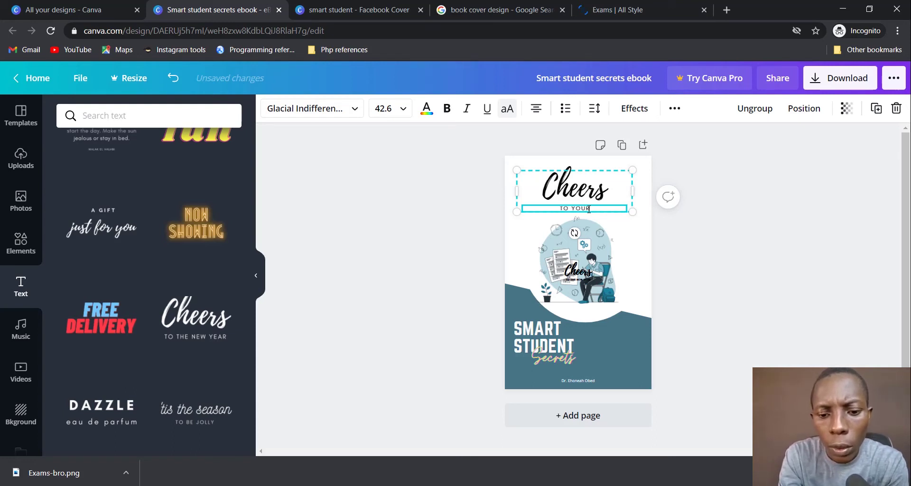
text( SUCCESS)
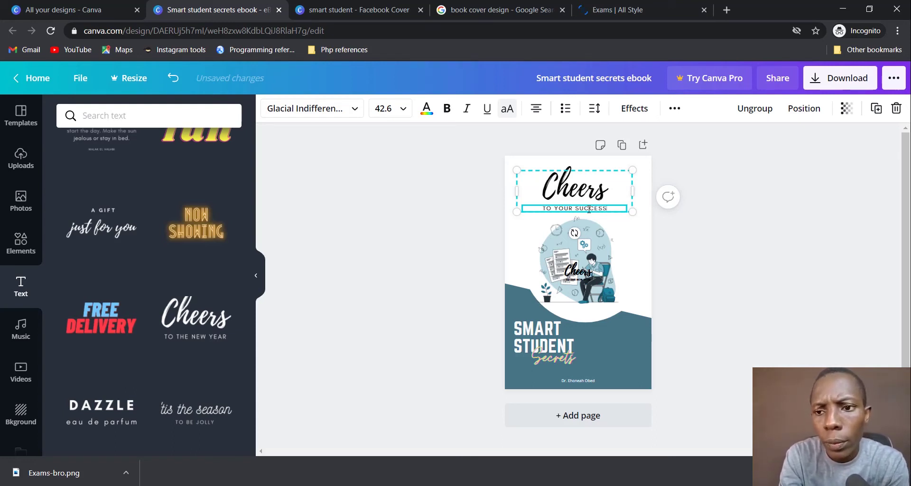
click(711, 267)
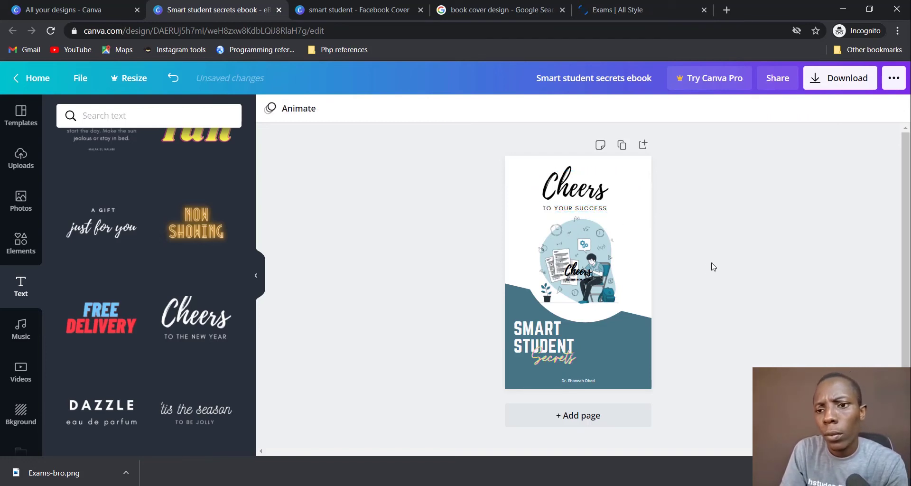
Step: Nudge the Cheers heading slightly right and then a little higher
click(594, 196)
drag(594, 196, 598, 196)
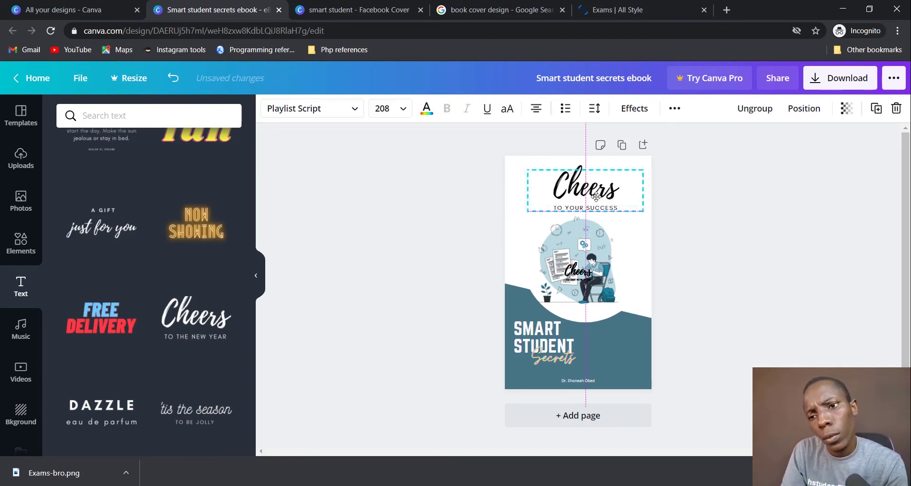
click(721, 271)
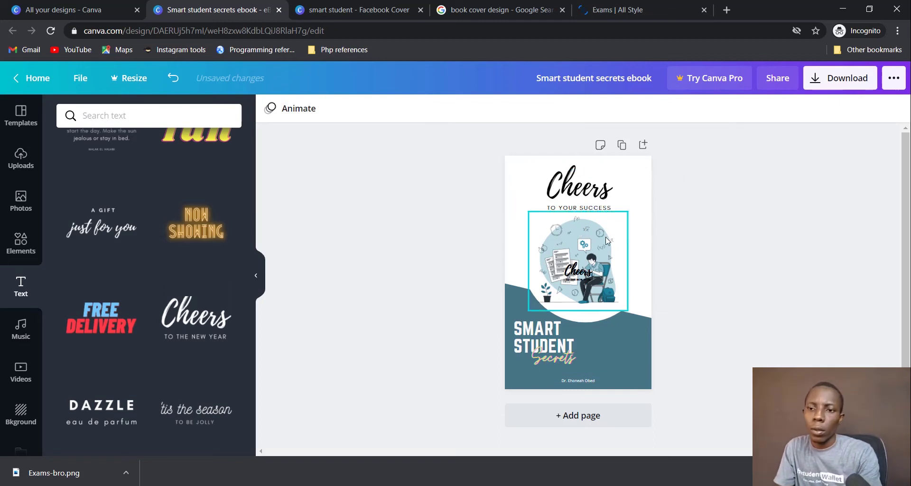
click(641, 229)
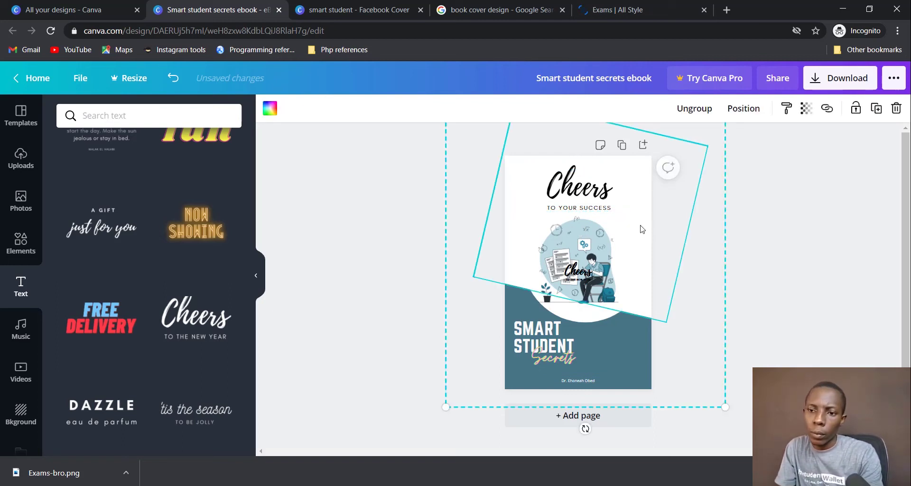
click(854, 310)
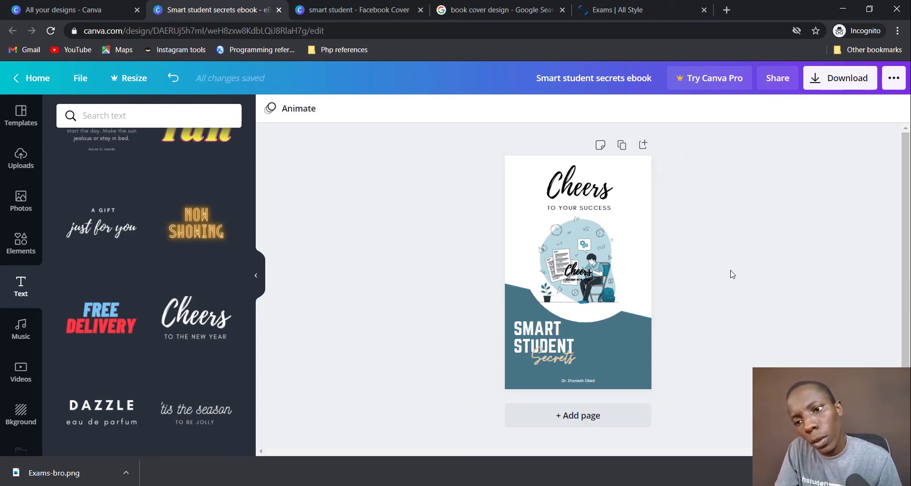
drag(587, 187, 585, 180)
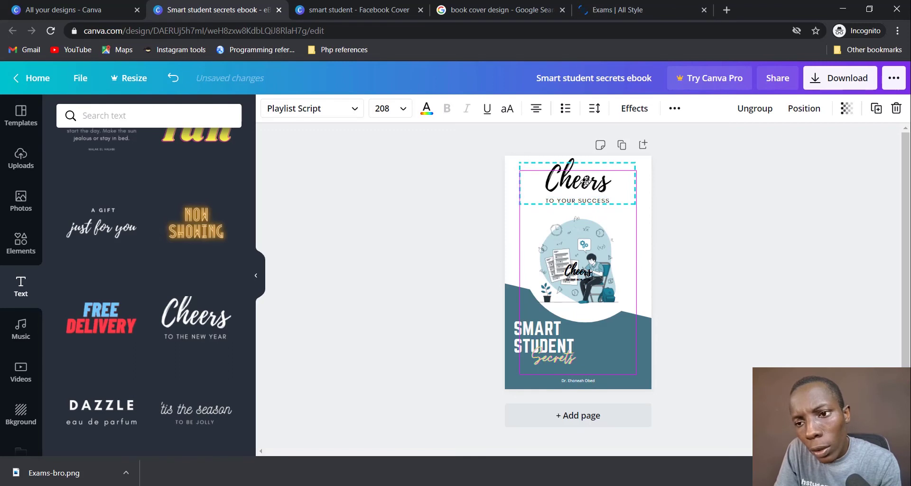
click(733, 264)
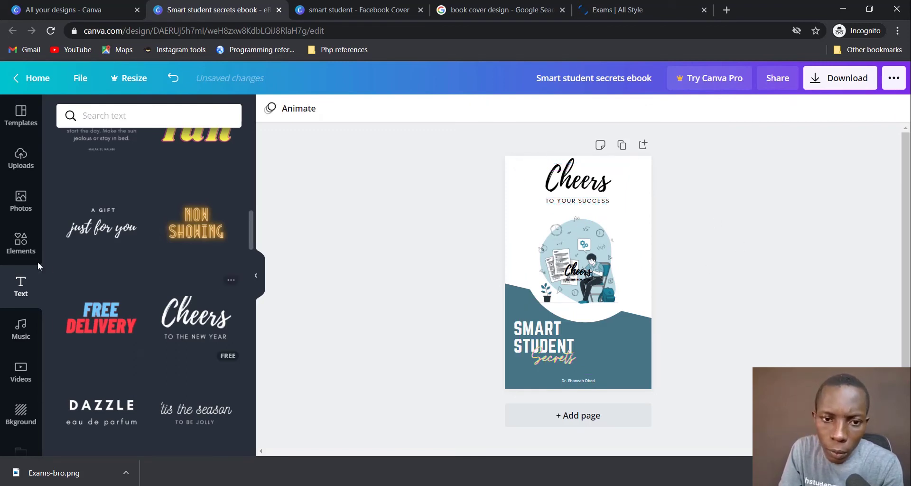
Step: Bring back the Shapes results and drag the small Cheers copy off the illustration
click(20, 243)
scroll(184, 255, down, 3)
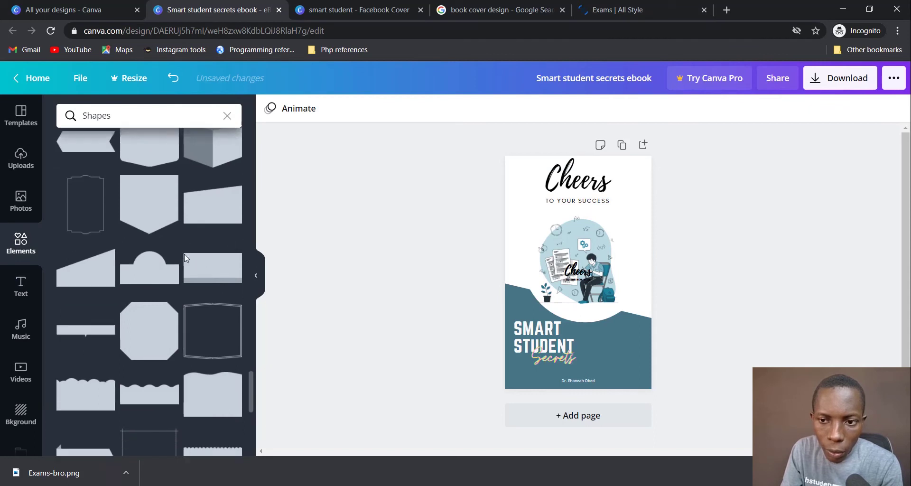
scroll(190, 275, down, 2)
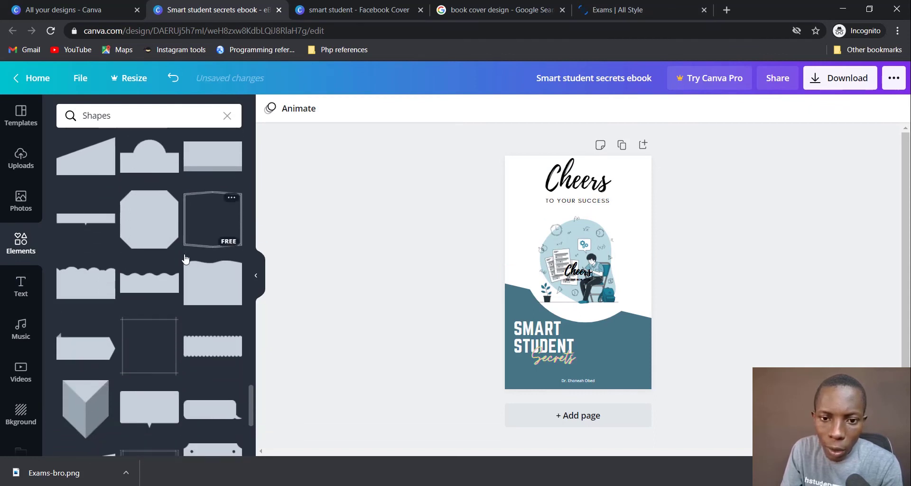
scroll(198, 302, down, 2)
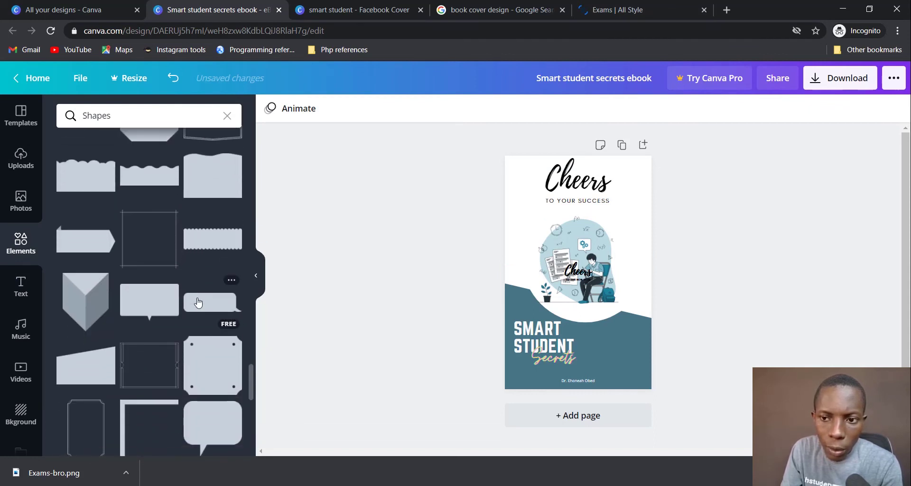
click(590, 274)
click(590, 274)
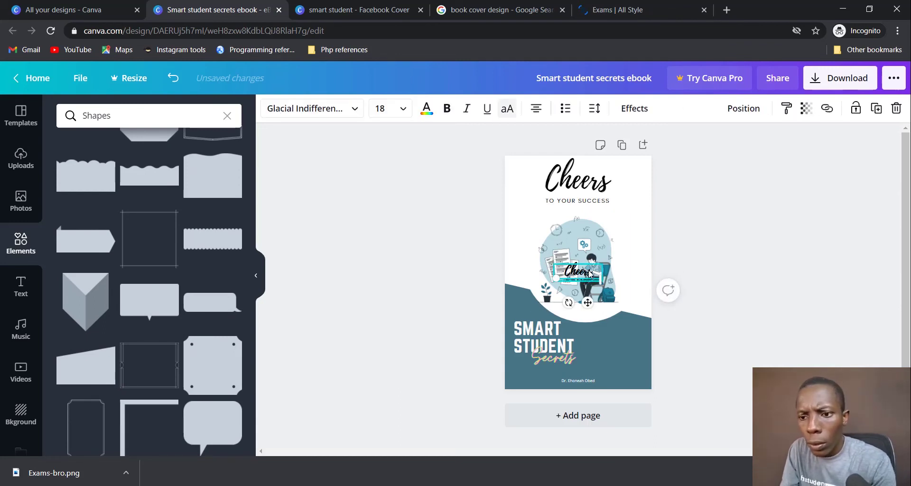
click(588, 274)
click(588, 274)
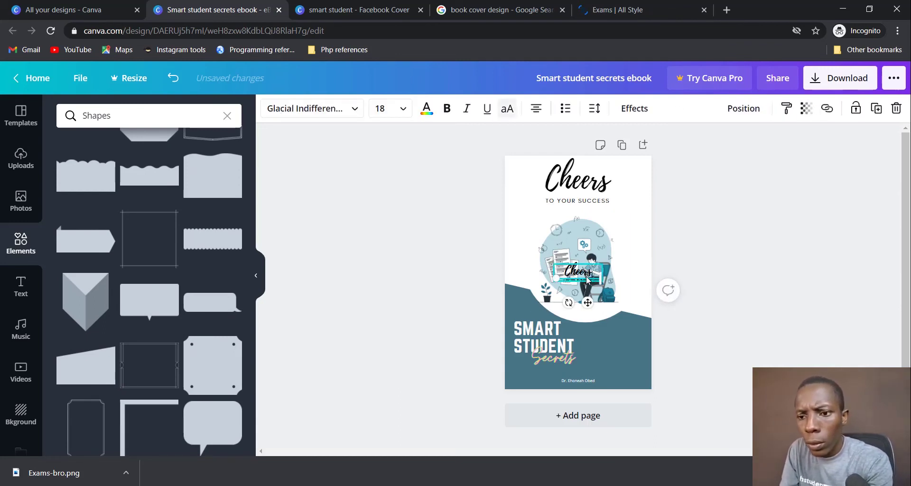
click(588, 279)
drag(587, 280, 648, 253)
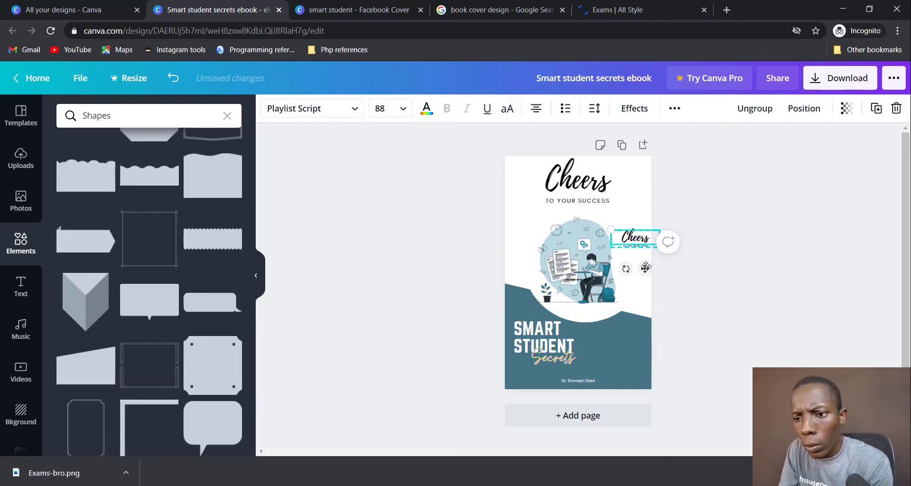
Step: Lower the main Cheers title slightly
click(645, 267)
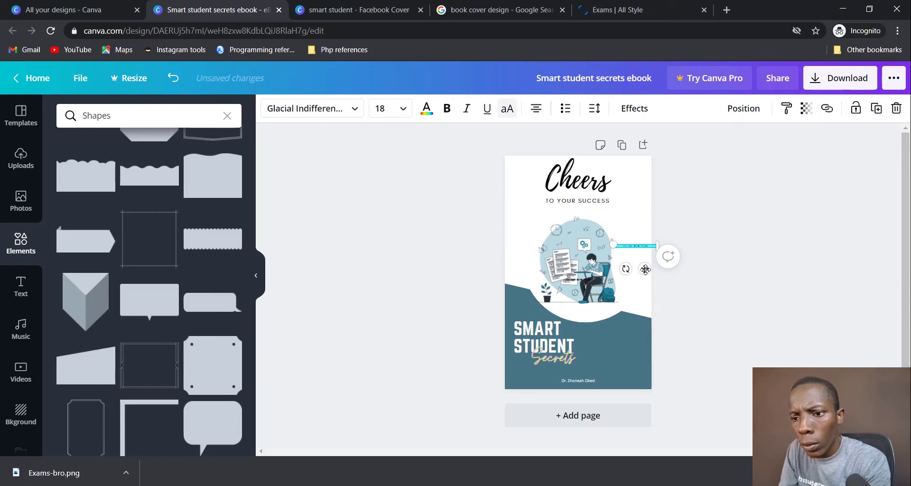
click(645, 268)
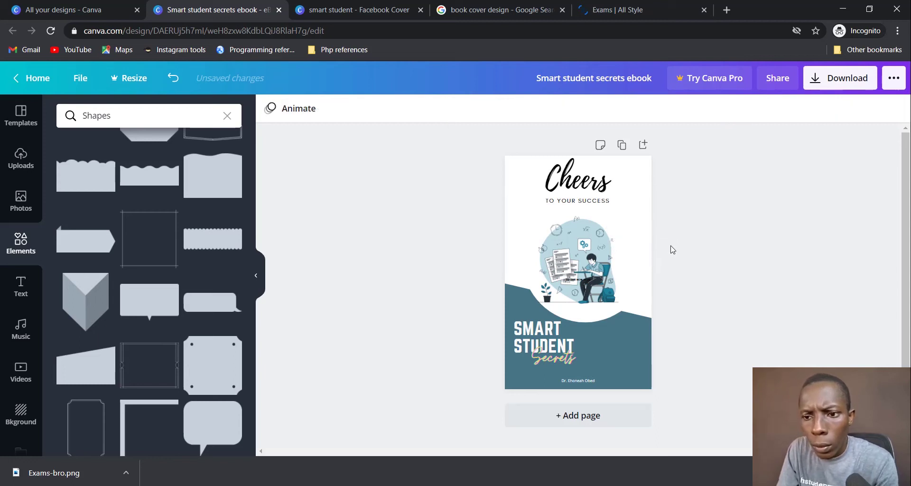
drag(597, 201, 598, 207)
click(692, 238)
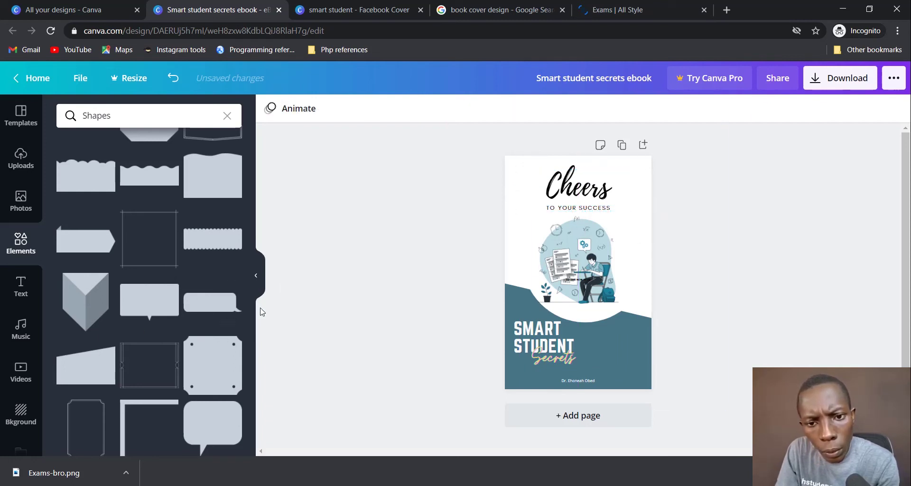
Step: Add the grey wavy shape along the cover's right edge, enlarged to about 1,167 × 1,535
scroll(217, 374, down, 2)
scroll(218, 373, down, 5)
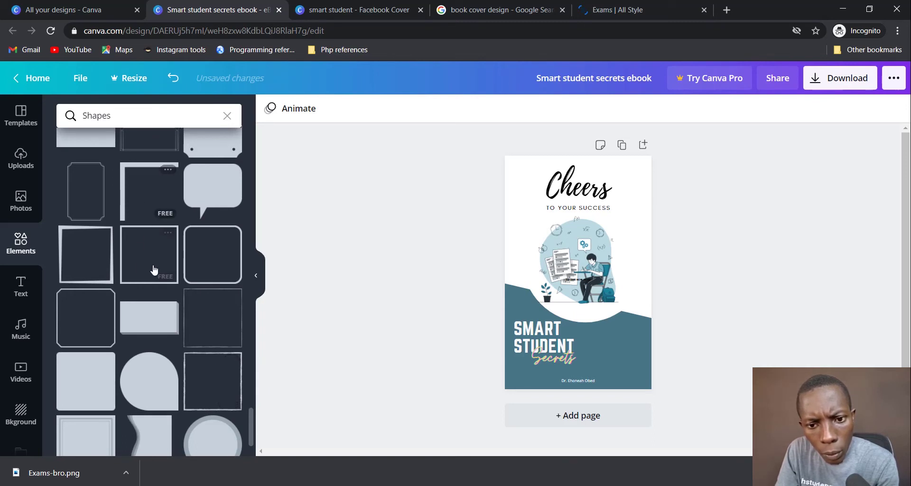
scroll(161, 279, down, 2)
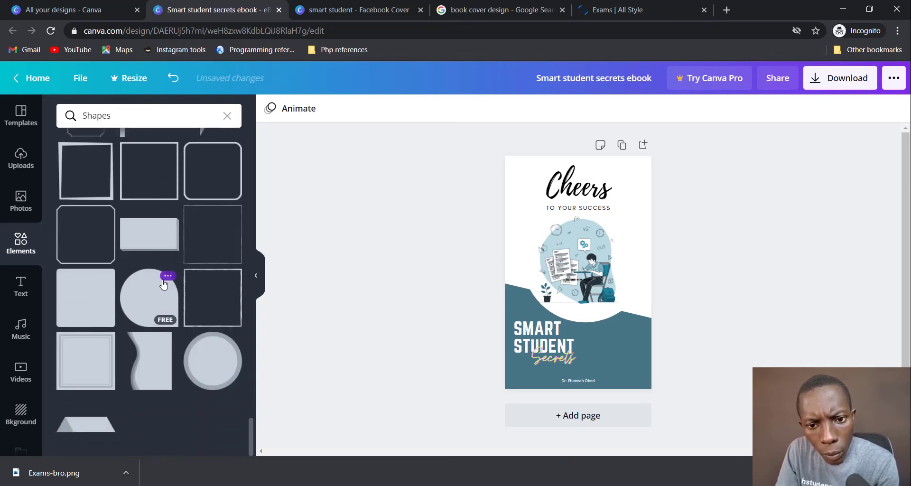
click(159, 355)
mouse_move(591, 265)
mouse_down()
mouse_move(651, 189)
mouse_move(674, 195)
mouse_move(673, 209)
mouse_up()
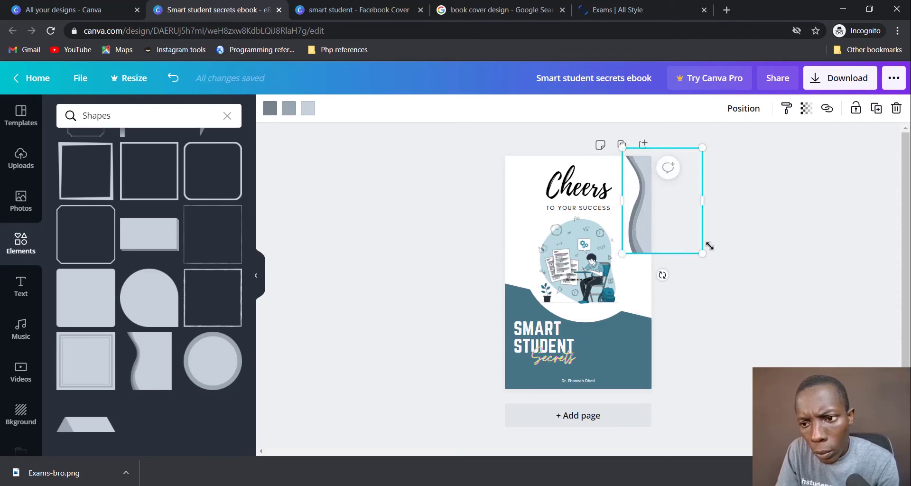
mouse_move(702, 257)
mouse_down()
mouse_move(788, 350)
mouse_move(767, 291)
mouse_move(770, 310)
mouse_up()
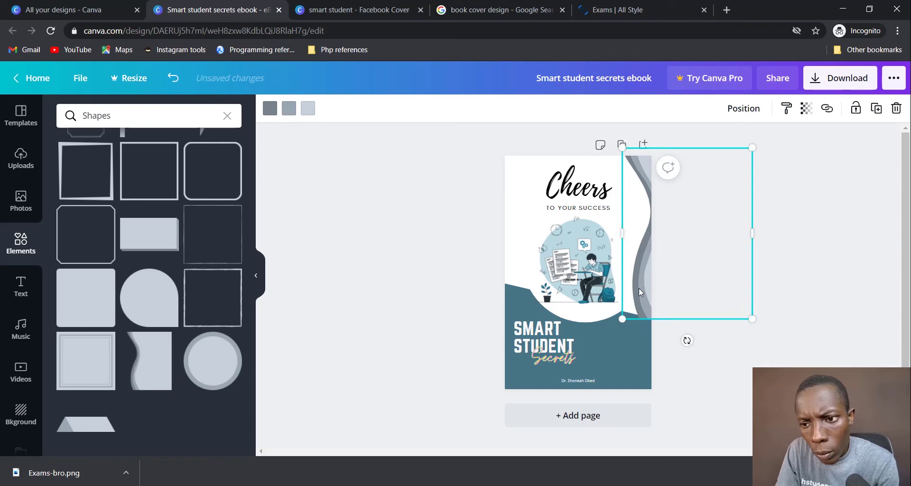
drag(638, 290, 622, 287)
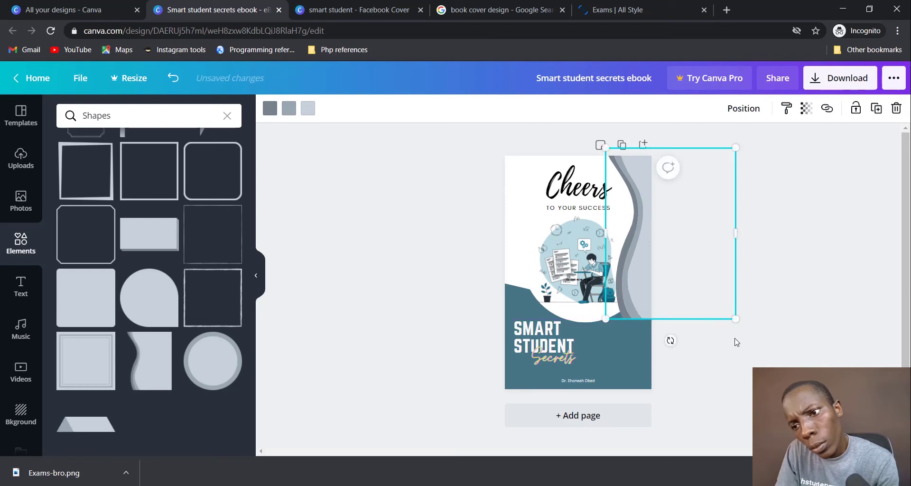
Step: Try sending the wavy shape one layer backward, then undo it
click(754, 321)
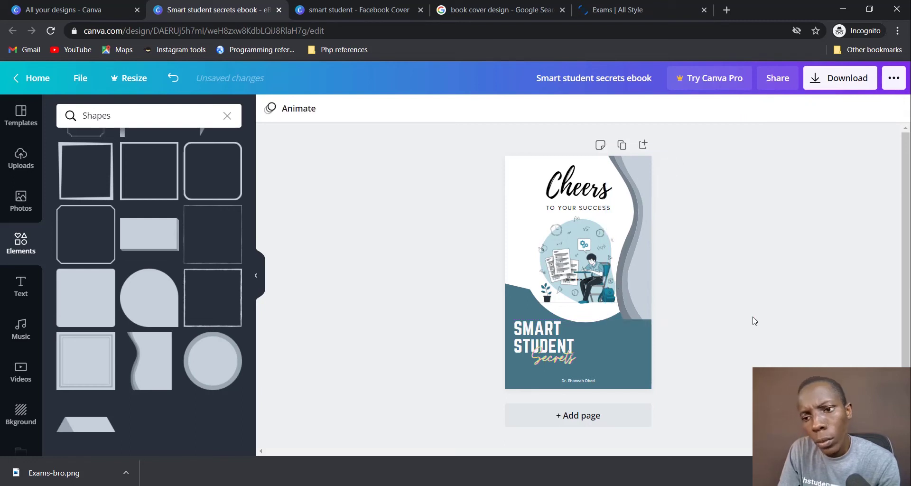
right_click(640, 282)
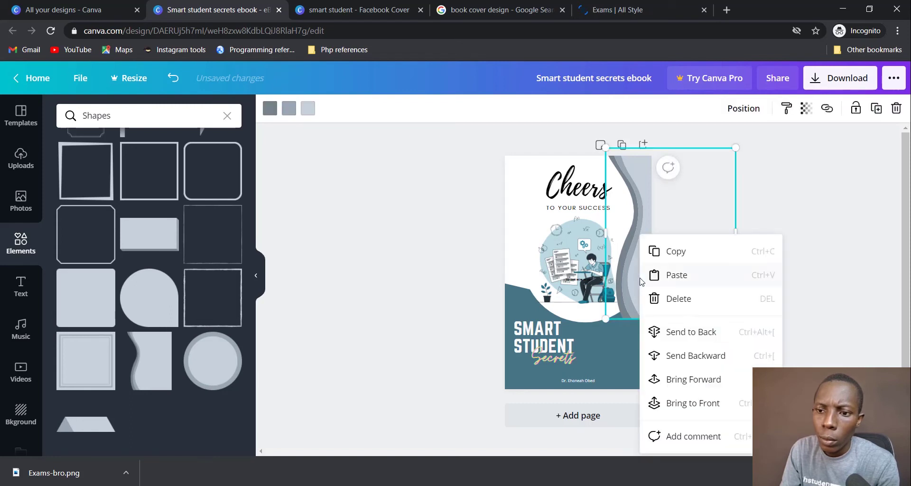
click(716, 355)
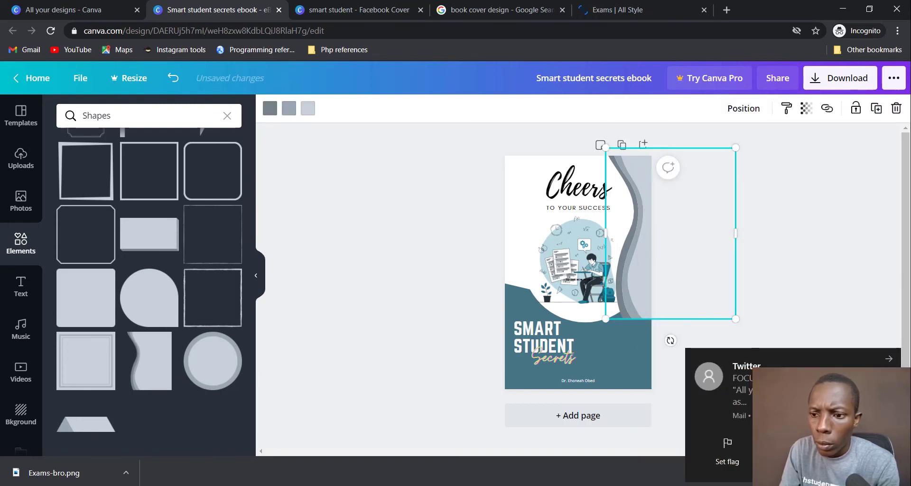
right_click(631, 288)
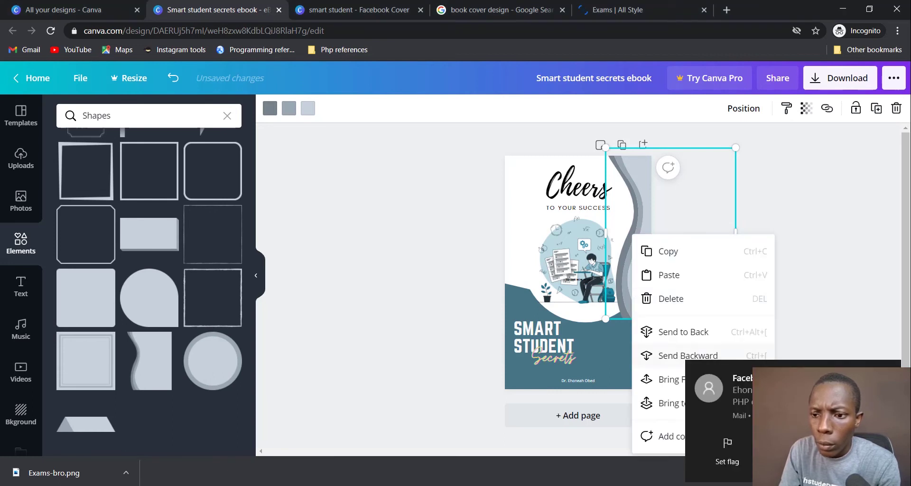
click(691, 357)
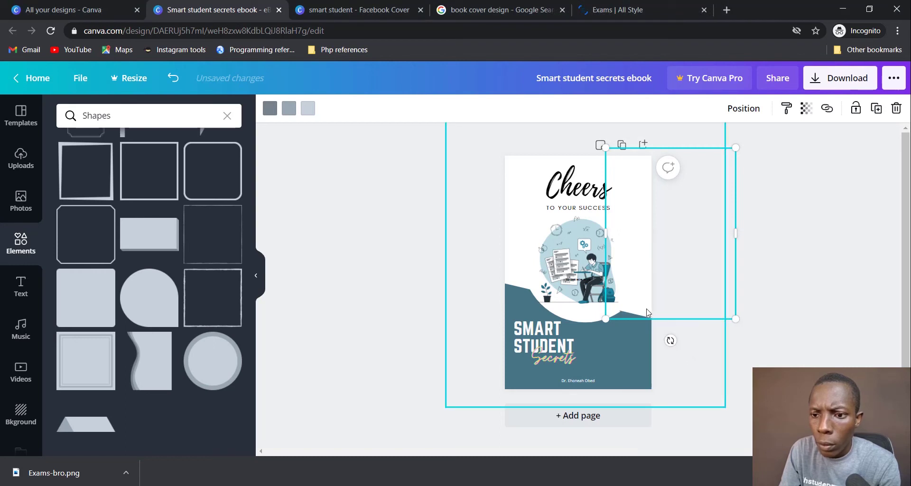
key(ctrl+z)
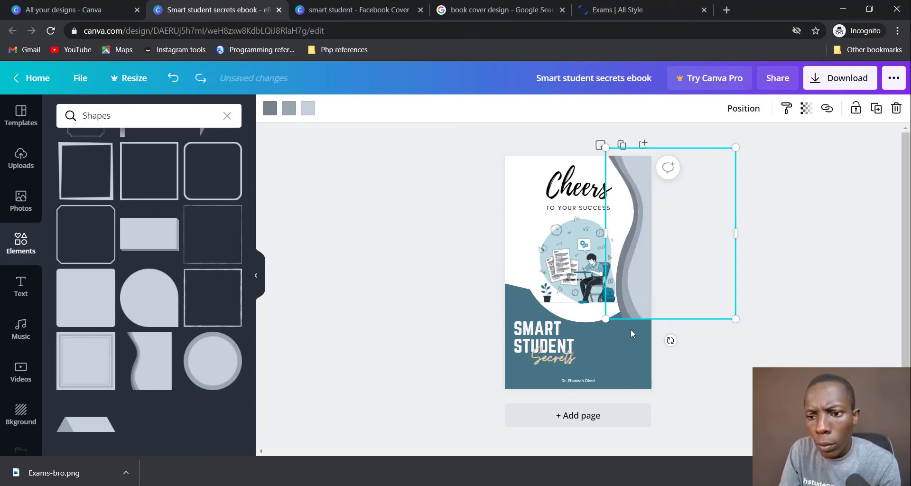
Step: Ungroup the bottom teal block and retry sending the wave backward, undoing again
click(623, 358)
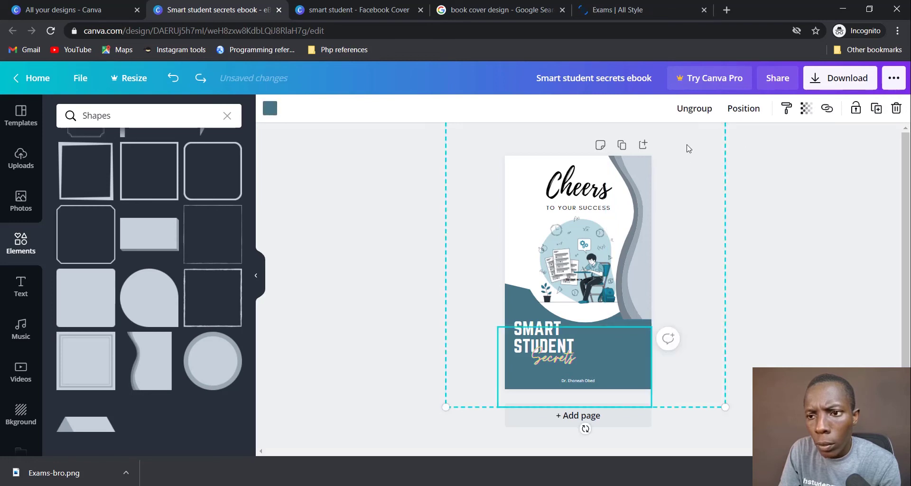
click(693, 107)
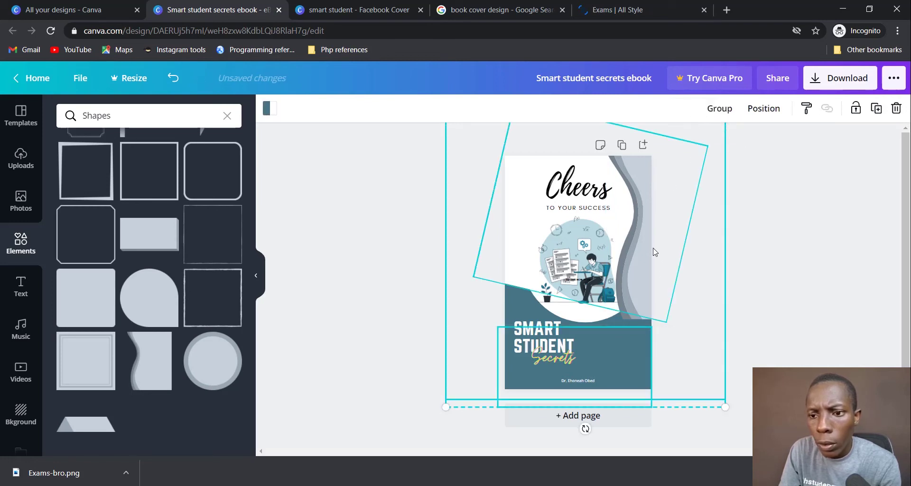
click(645, 274)
right_click(645, 275)
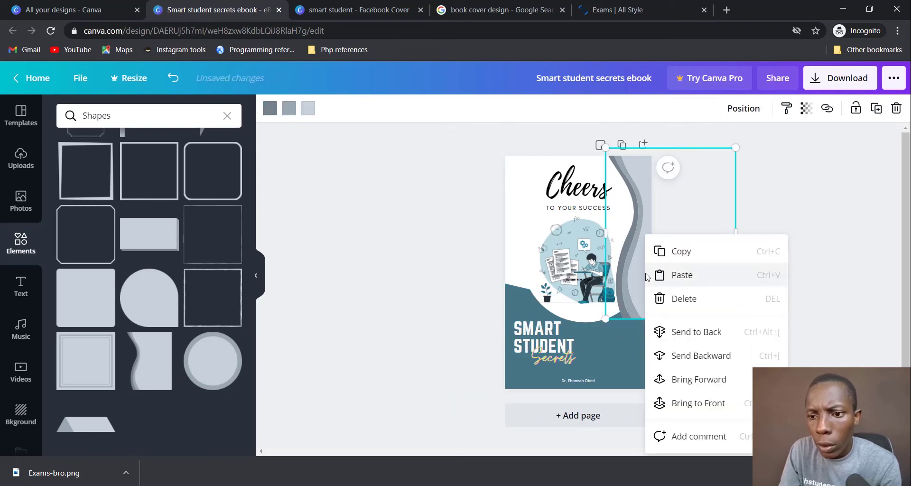
click(703, 365)
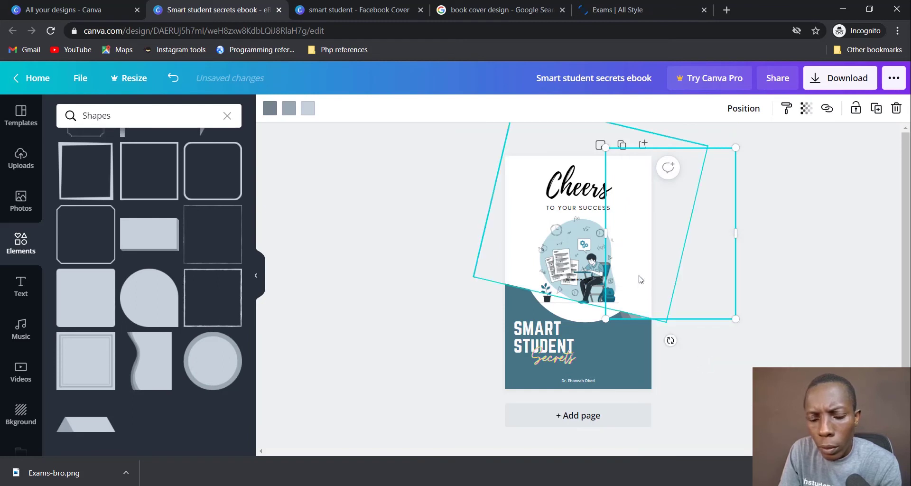
key(ctrl+z)
click(773, 330)
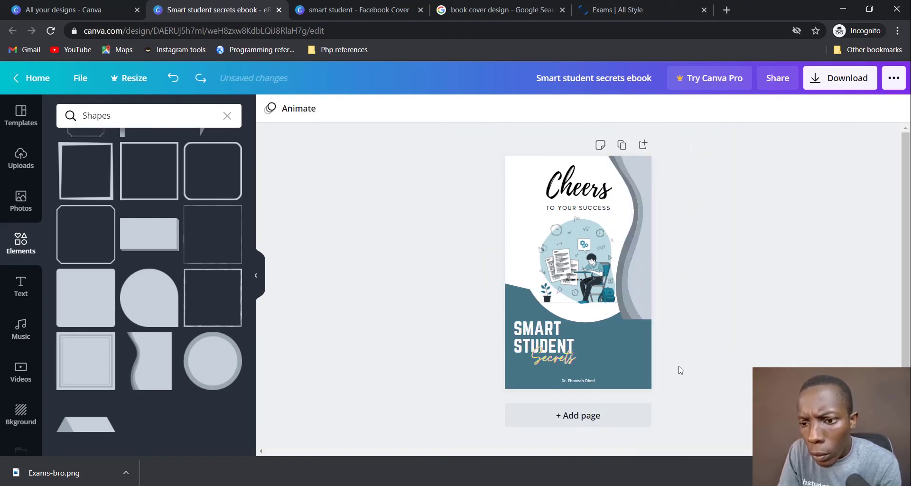
Step: Bring the bottom teal rectangle one layer forward over the SMART STUDENT title
click(643, 370)
right_click(616, 365)
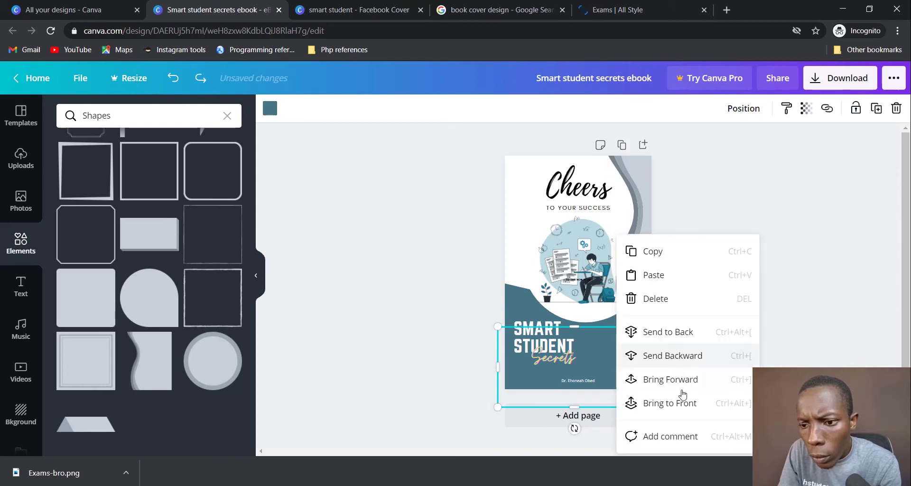
click(674, 379)
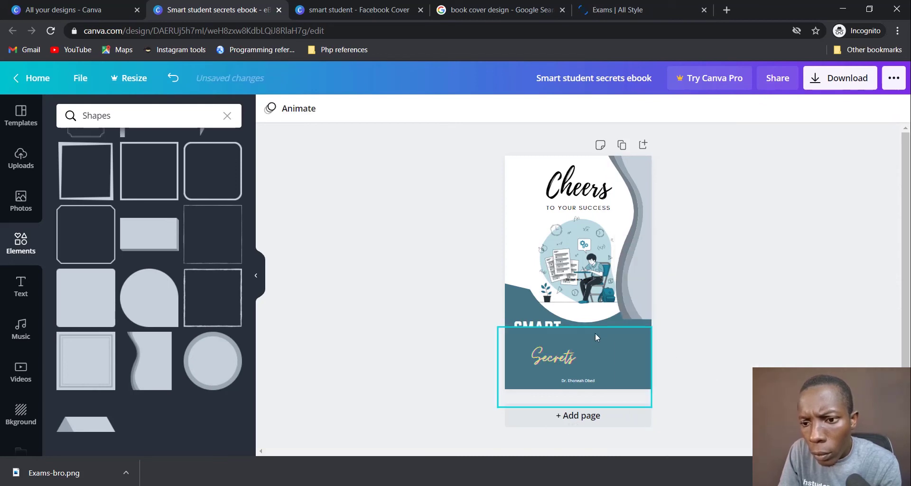
click(610, 319)
click(829, 274)
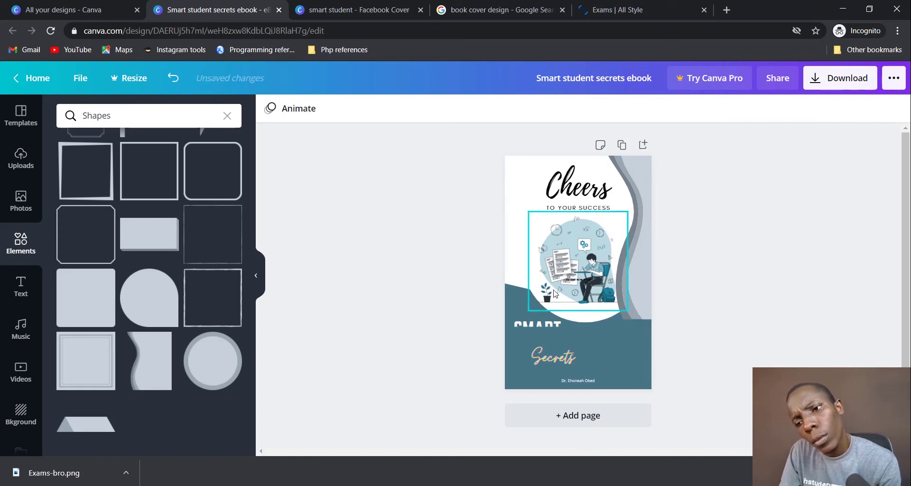
click(636, 303)
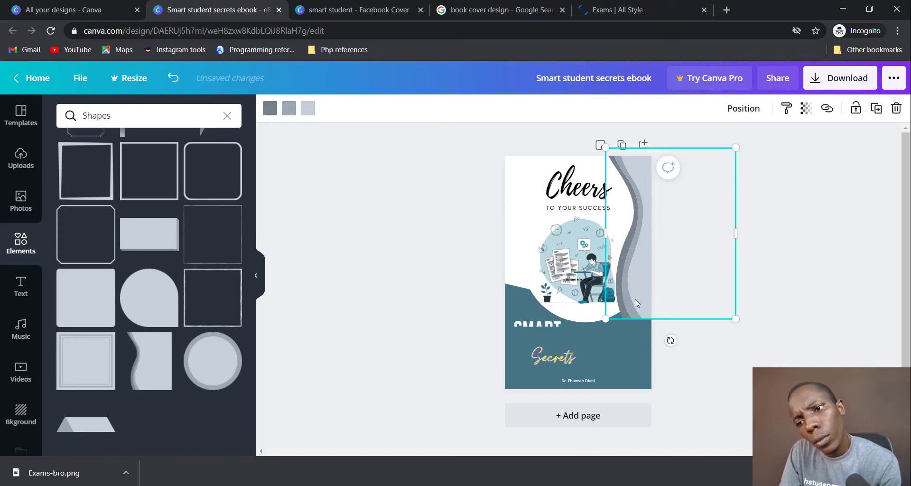
Step: Recolour the wave's dark band teal after trying grey-blue and light blue
click(269, 109)
click(193, 323)
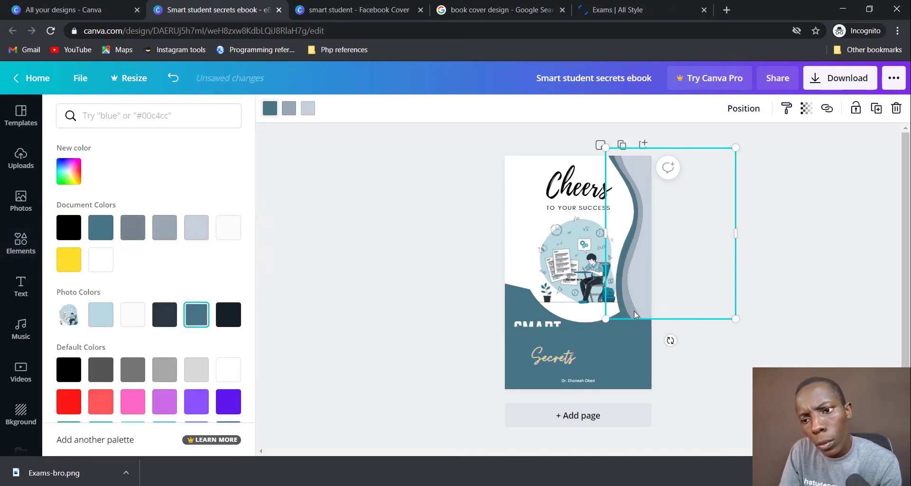
click(289, 108)
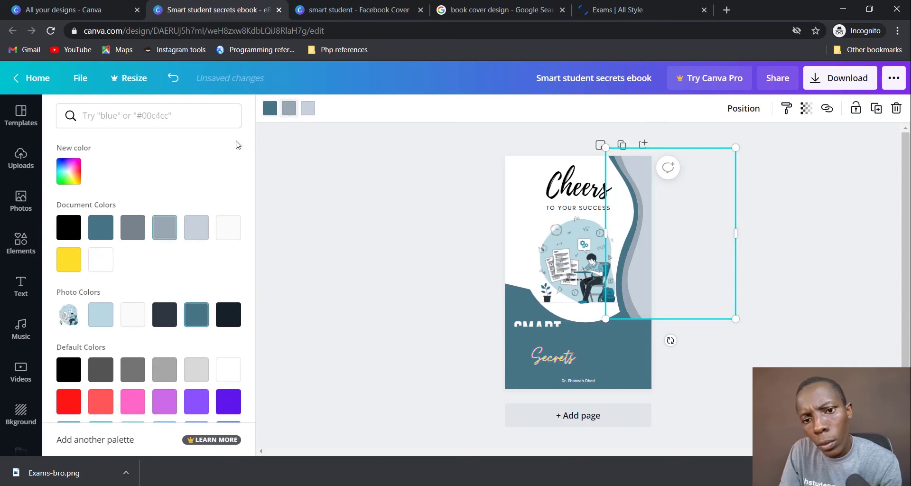
click(101, 315)
click(95, 230)
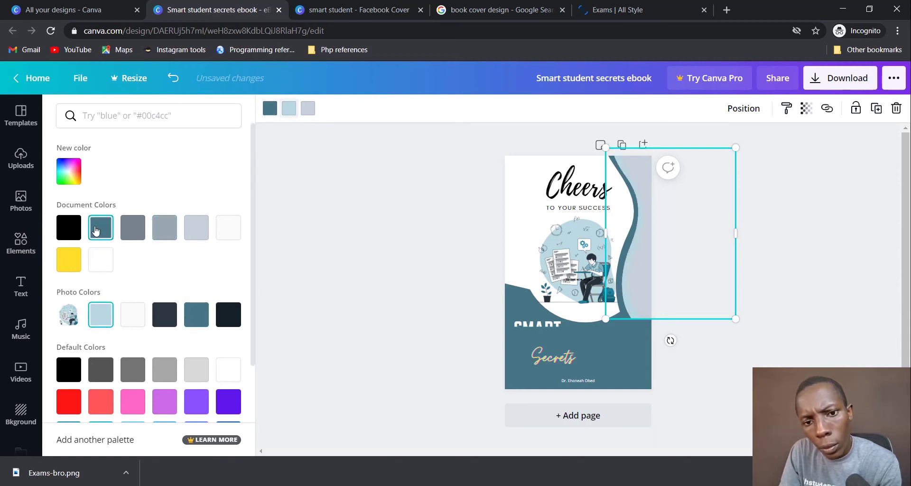
click(405, 264)
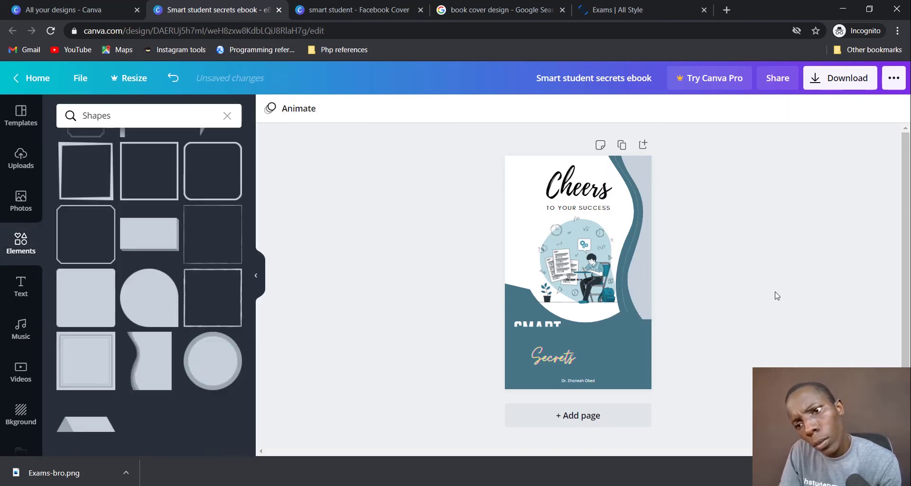
Step: Nudge the wave slightly right and shift the Cheers heading group a little left
click(629, 292)
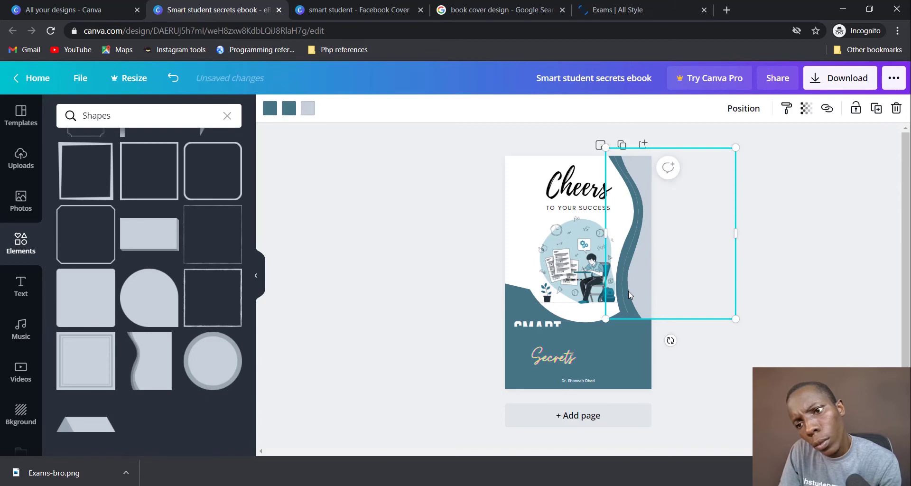
drag(631, 292, 632, 292)
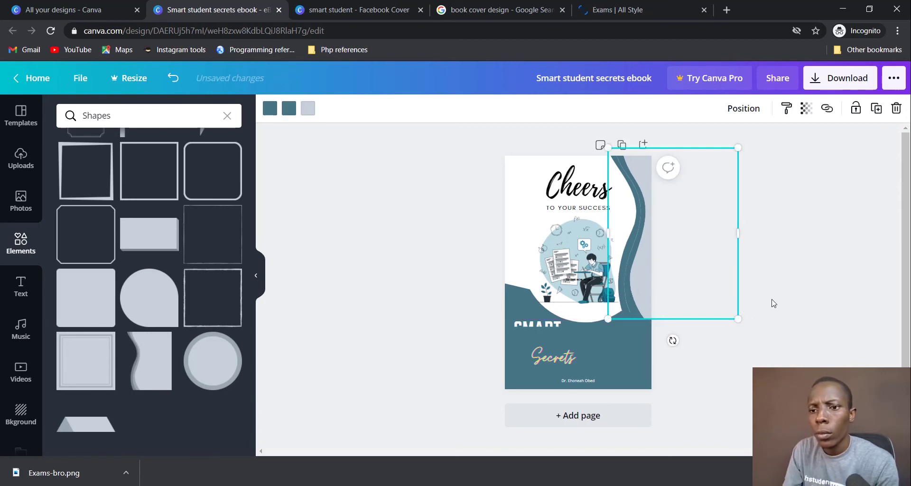
click(784, 282)
click(588, 180)
mouse_move(588, 179)
mouse_down()
mouse_move(564, 174)
mouse_move(587, 178)
mouse_up()
Step: Check the Secrets block's layering options without changing anything
click(789, 346)
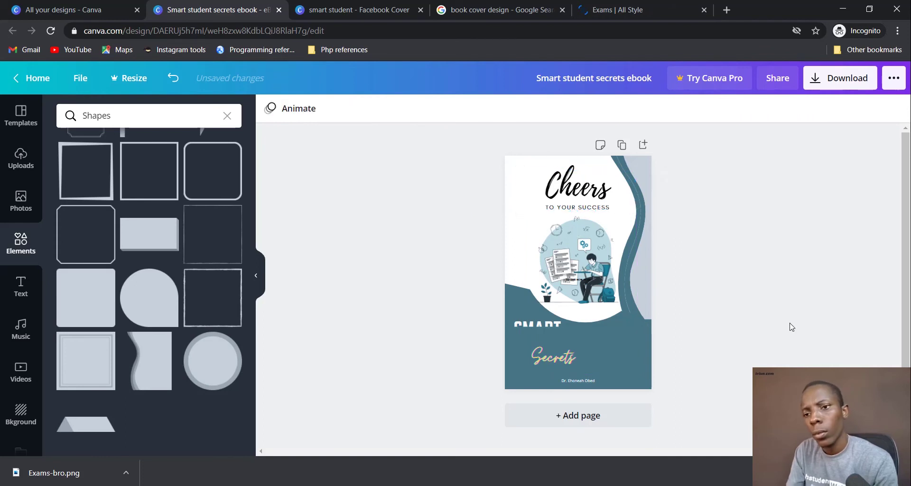
click(613, 345)
right_click(613, 345)
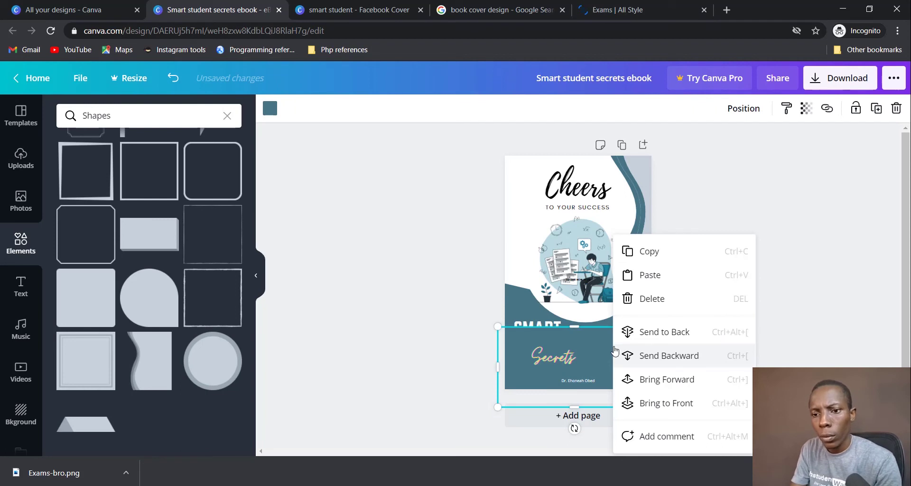
click(528, 322)
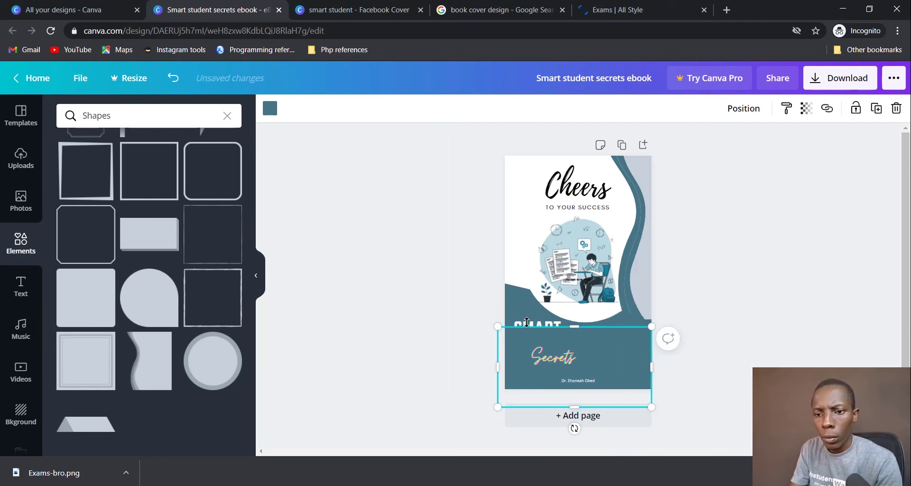
click(452, 287)
Step: Bring the SMART STUDENT title in front of the teal band and move Cheers slightly left
click(550, 320)
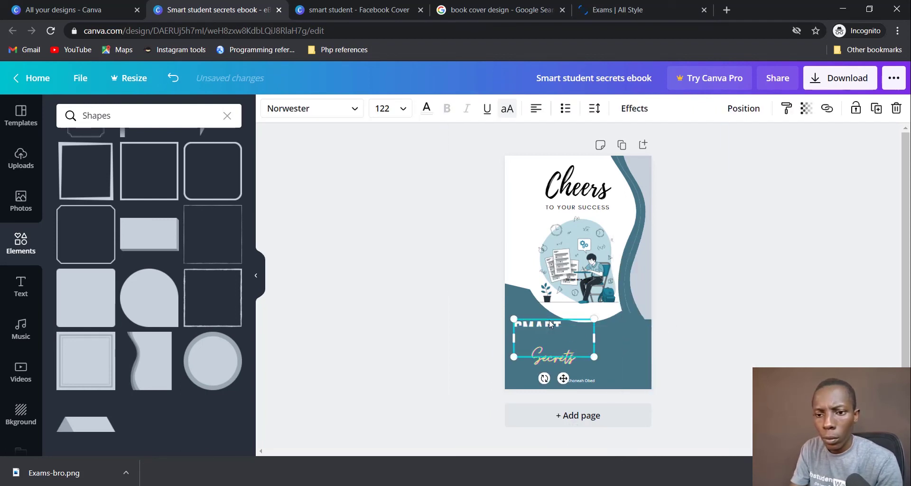
right_click(550, 324)
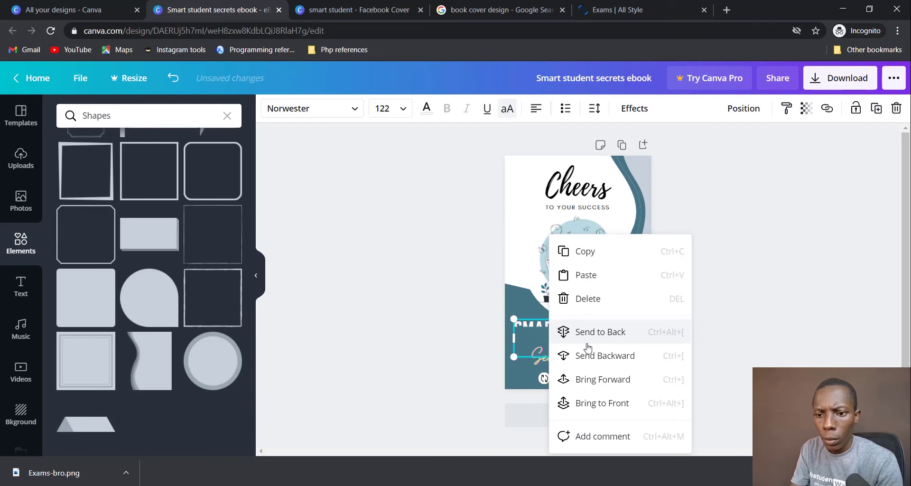
click(594, 378)
click(696, 358)
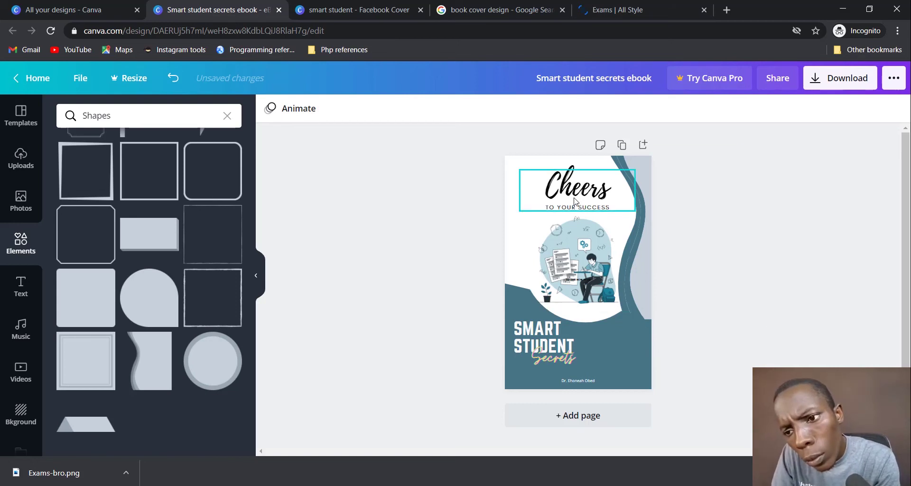
drag(574, 201, 568, 202)
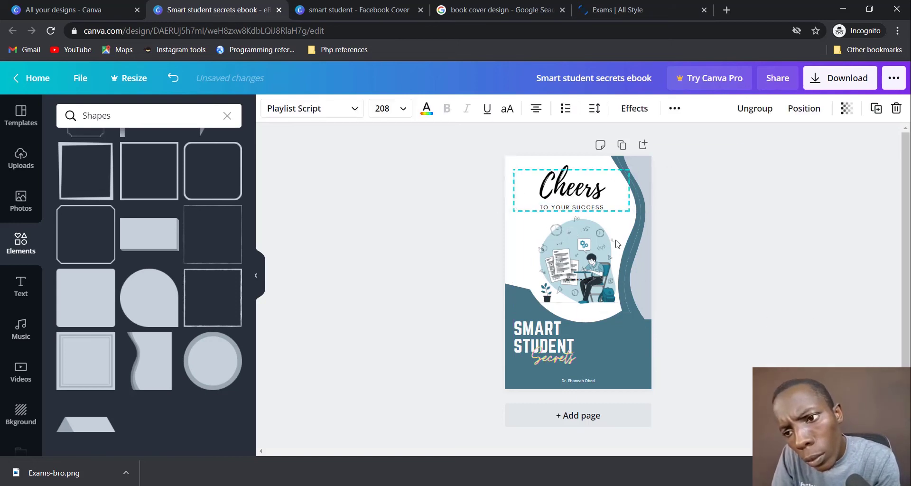
click(814, 322)
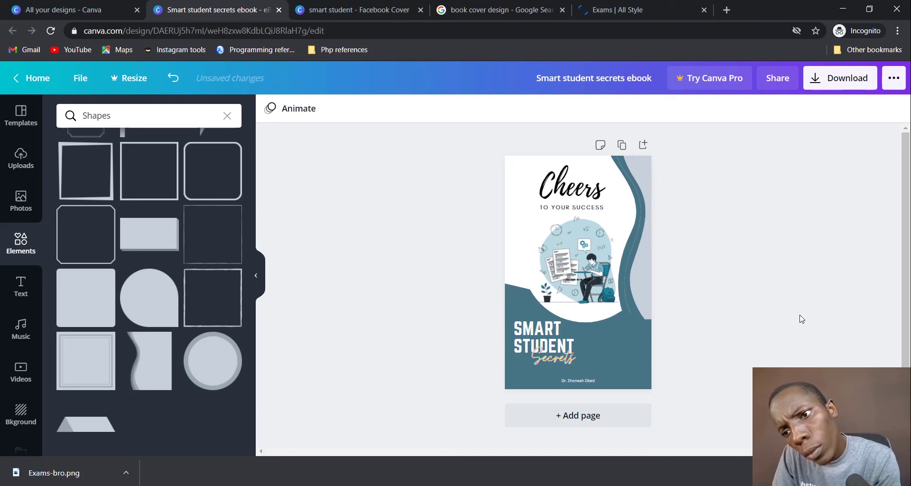
Step: Lower the wave band's transparency to 48 so the background shows through
click(645, 275)
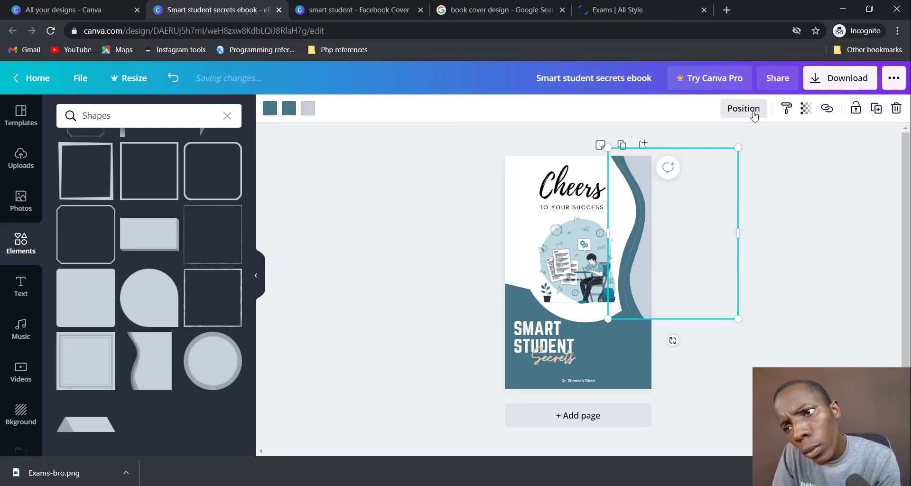
click(805, 109)
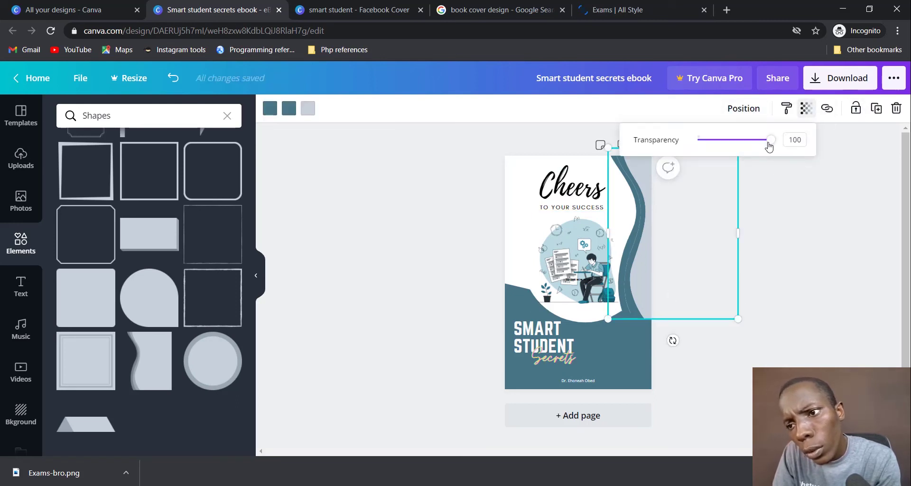
drag(769, 142, 734, 145)
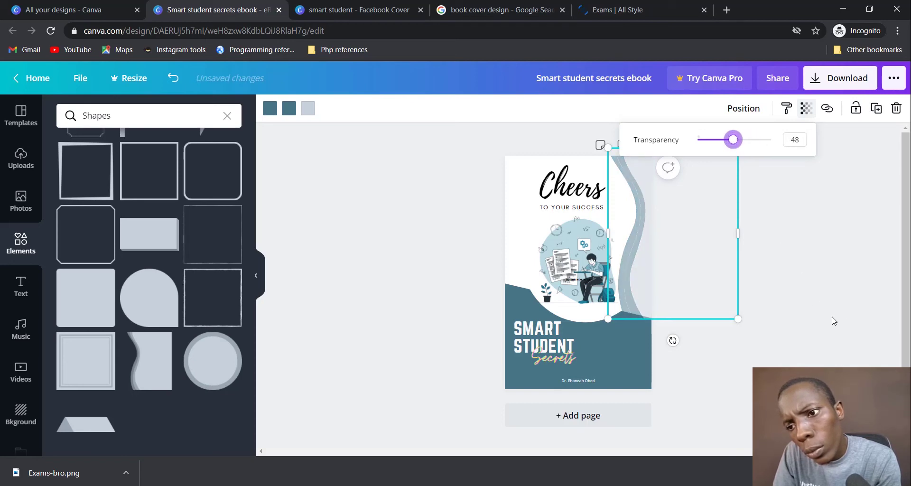
click(847, 321)
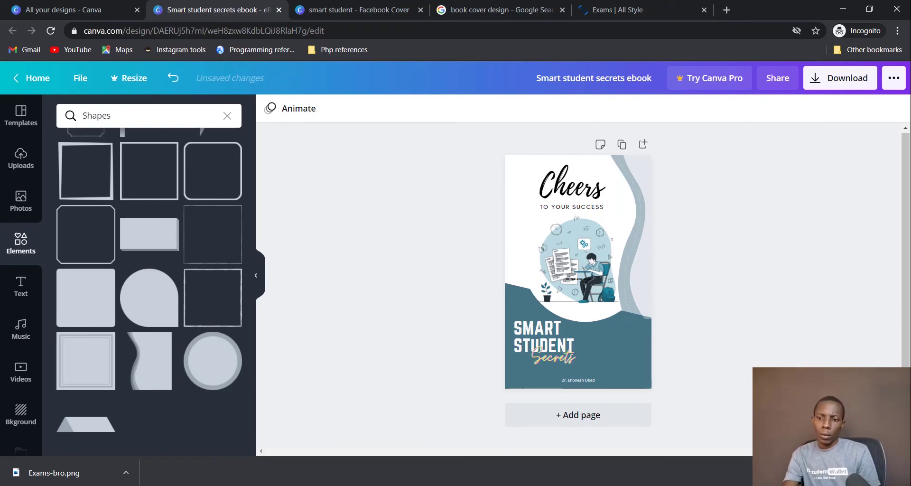
click(802, 448)
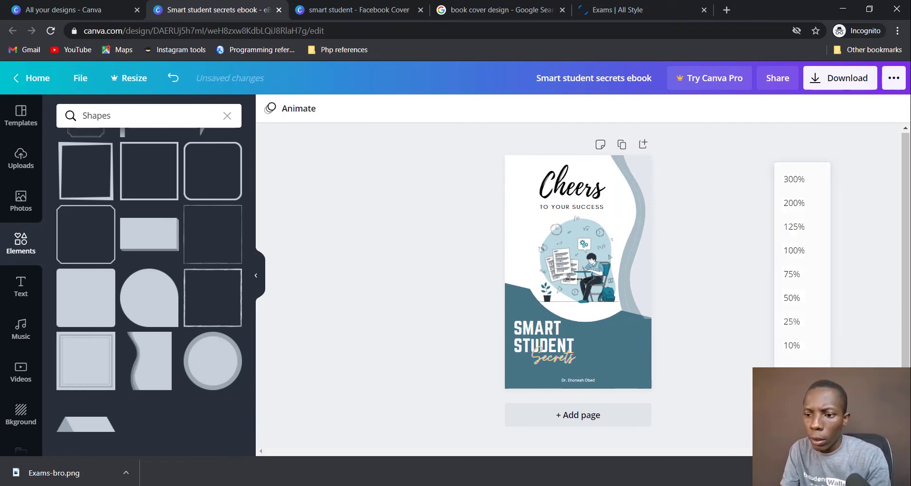
click(838, 438)
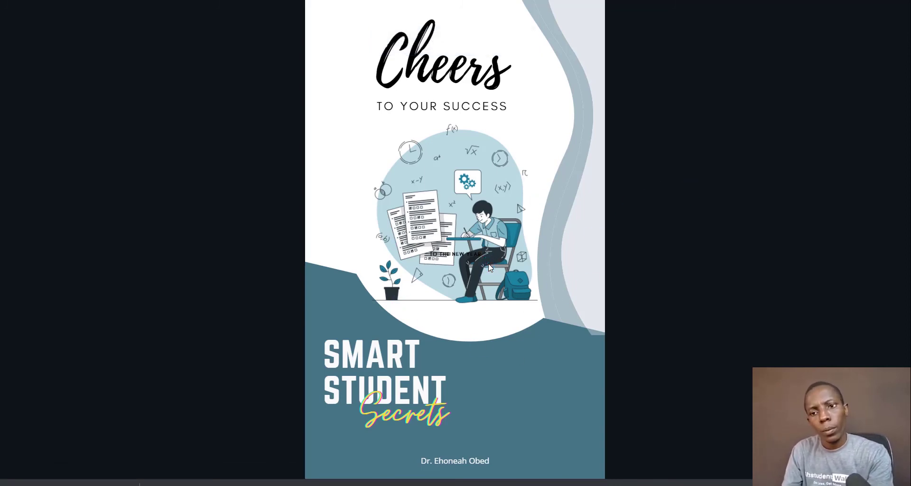
click(489, 267)
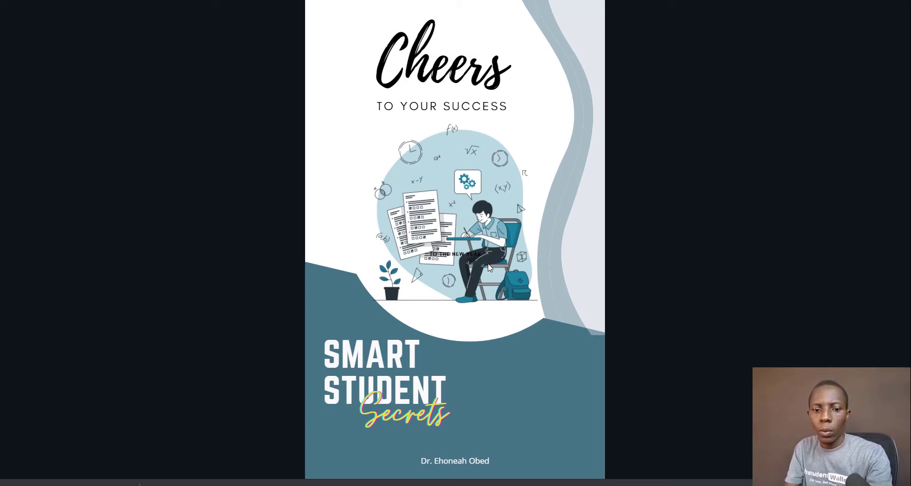
key(Escape)
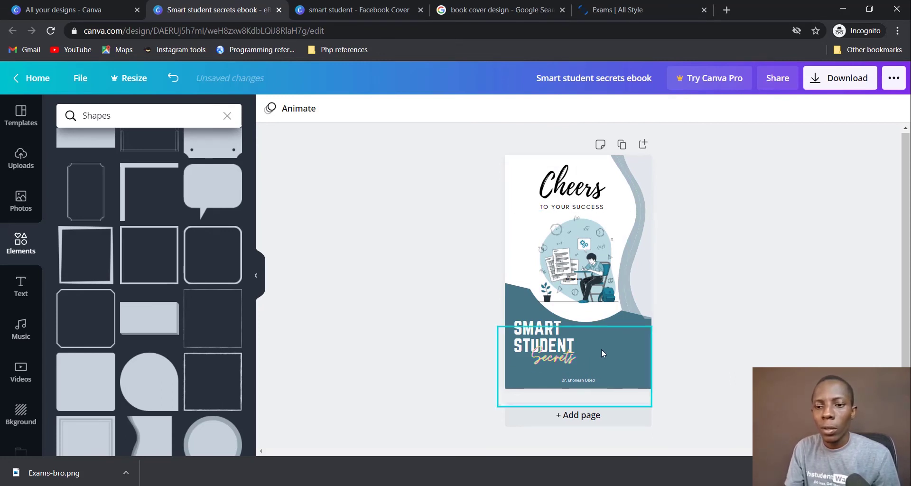
Step: Check the author name line on the cover, leaving it unchanged
click(573, 385)
click(574, 385)
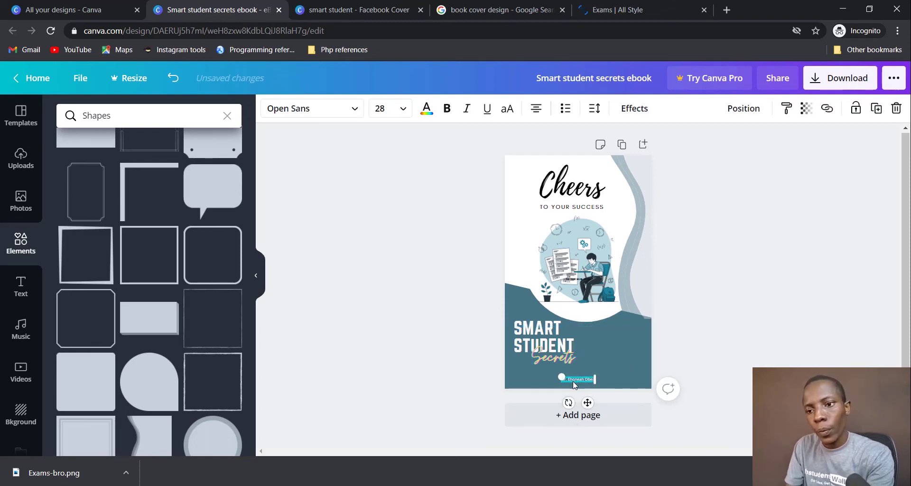
click(769, 286)
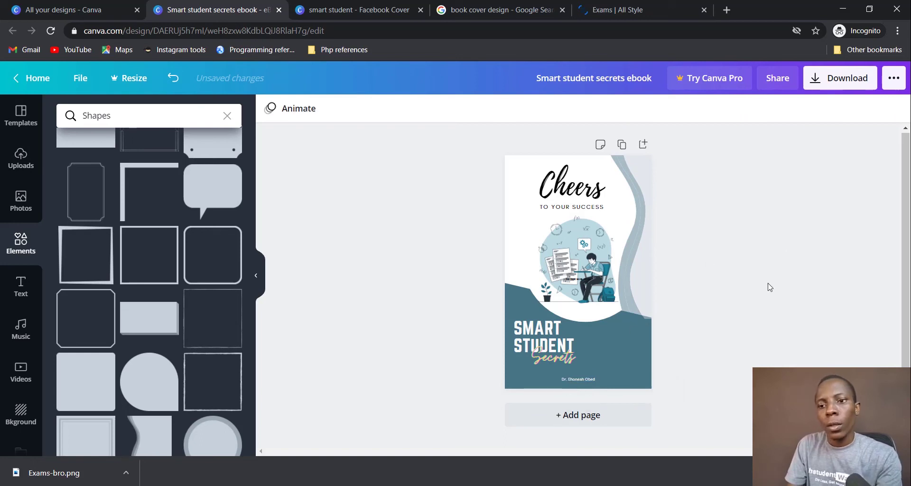
Step: Download the ebook cover as a PNG and dismiss the scheduling promo
click(839, 81)
click(808, 166)
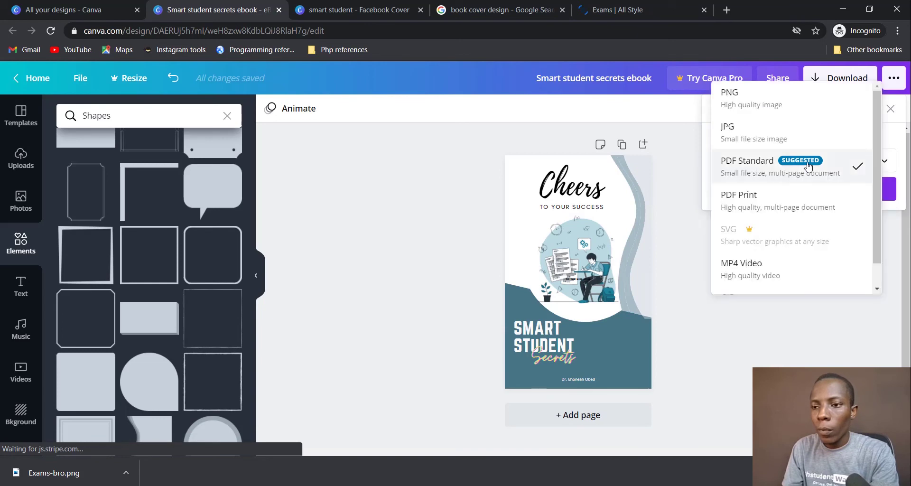
click(802, 95)
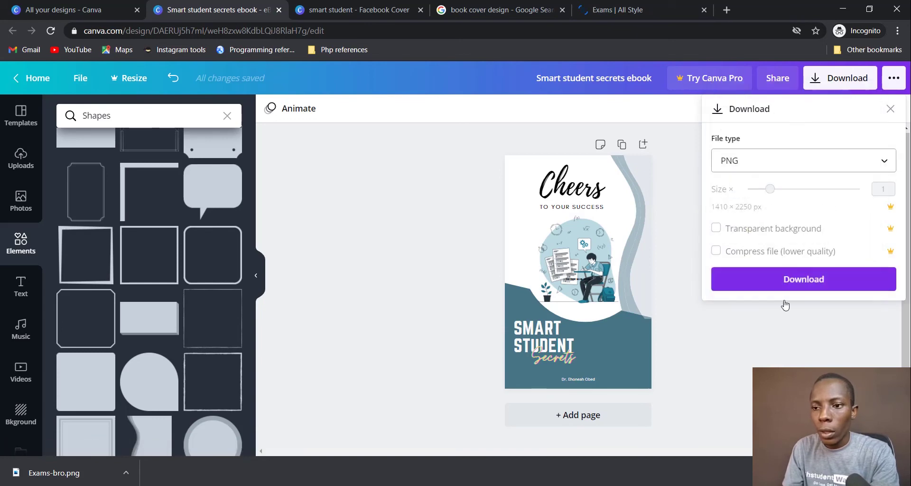
click(804, 279)
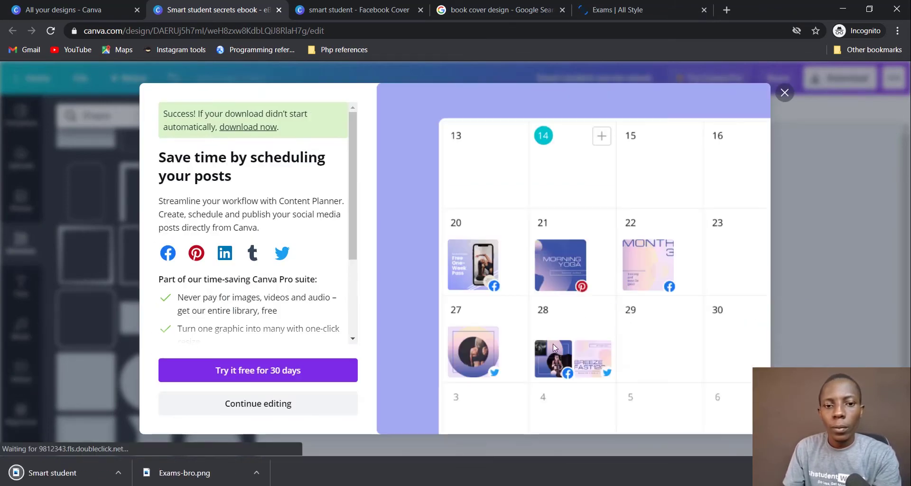
click(784, 93)
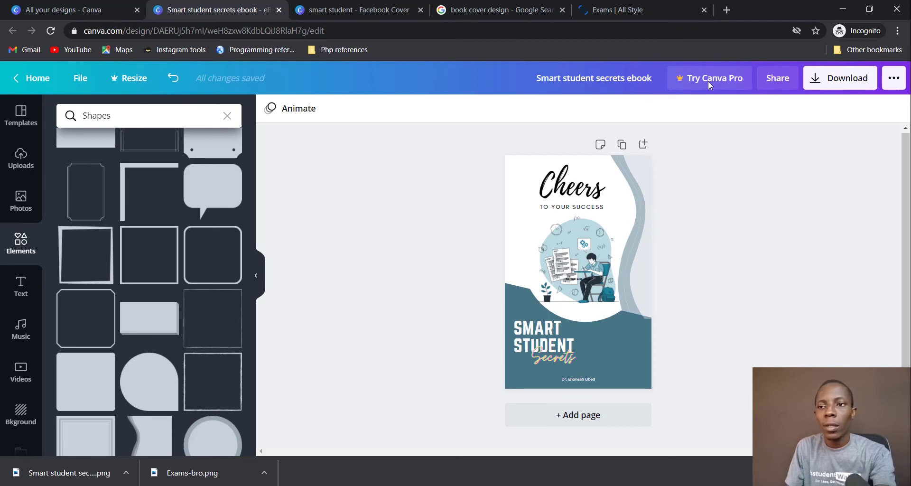
Step: Open a new incognito tab and load smartmockups.com
click(727, 8)
text(s)
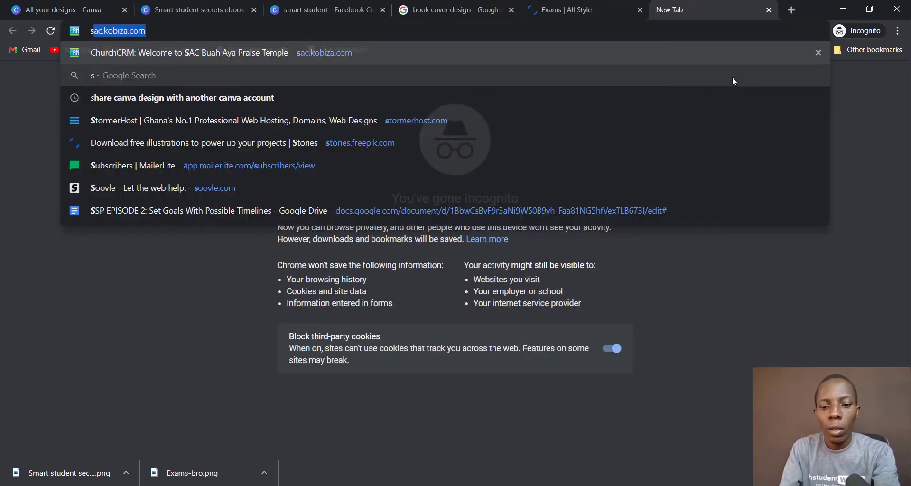
text(mart)
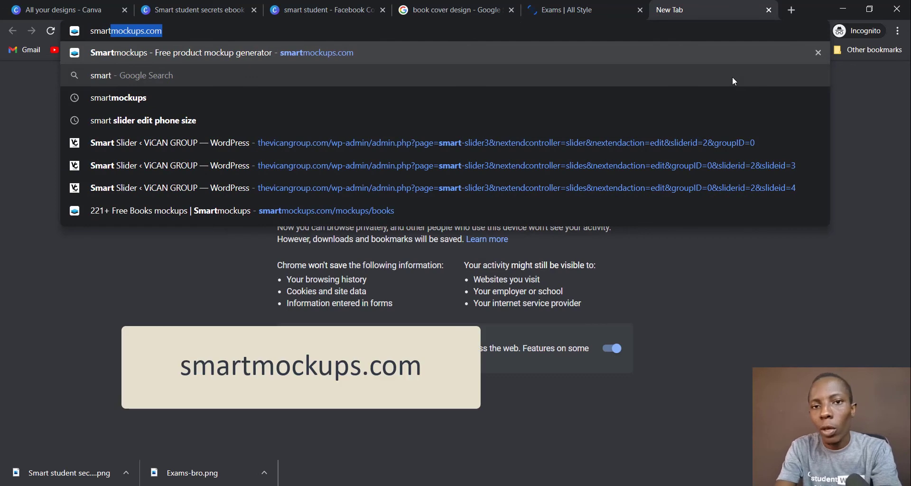
text(mo)
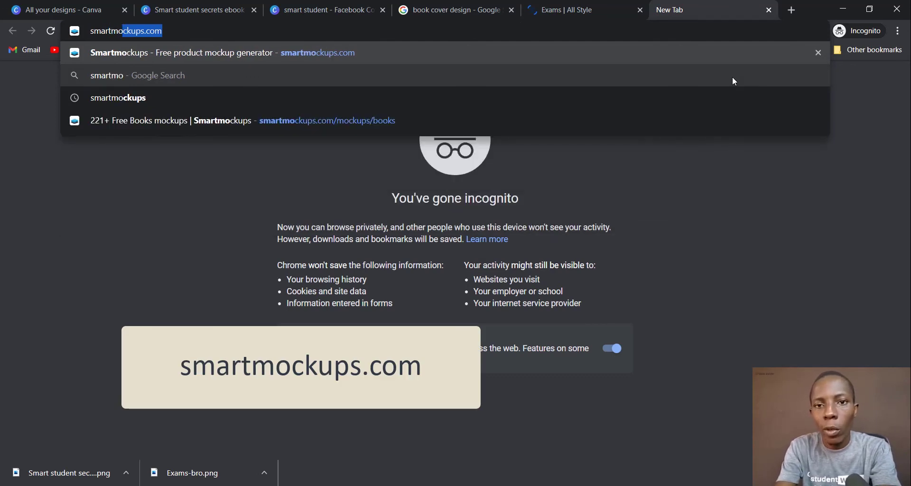
text(ckups.com)
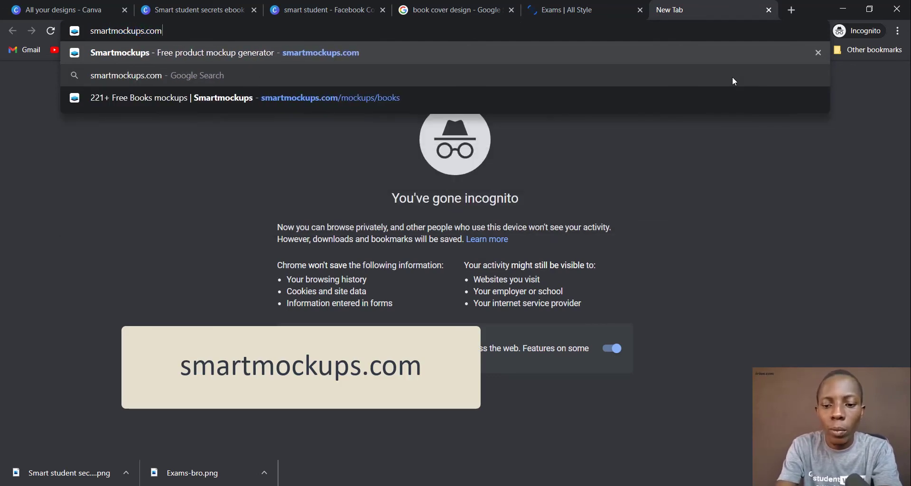
key(Return)
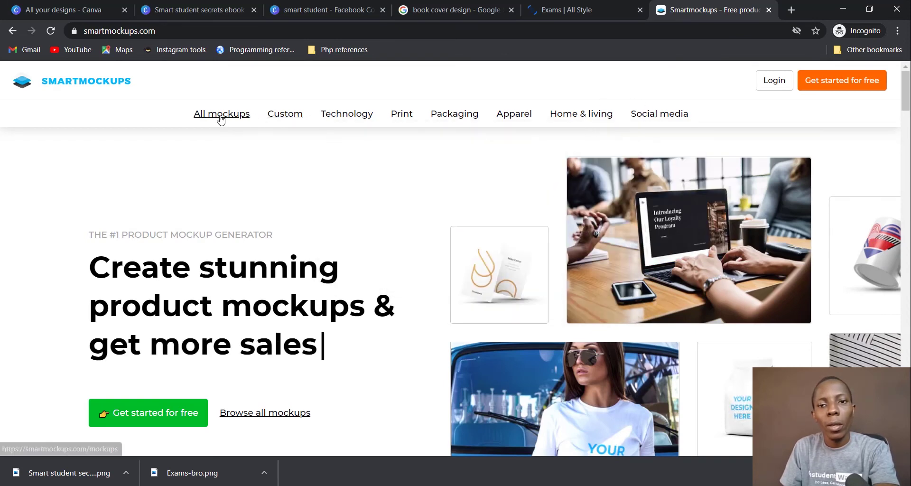
Step: Browse Print > Books mockups and pick 'Book hardcover near the flower'
mouse_move(409, 122)
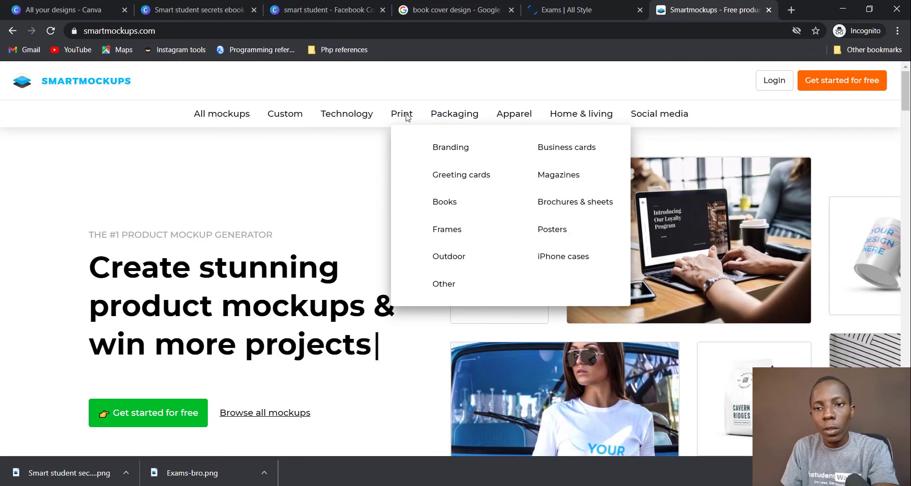
click(450, 202)
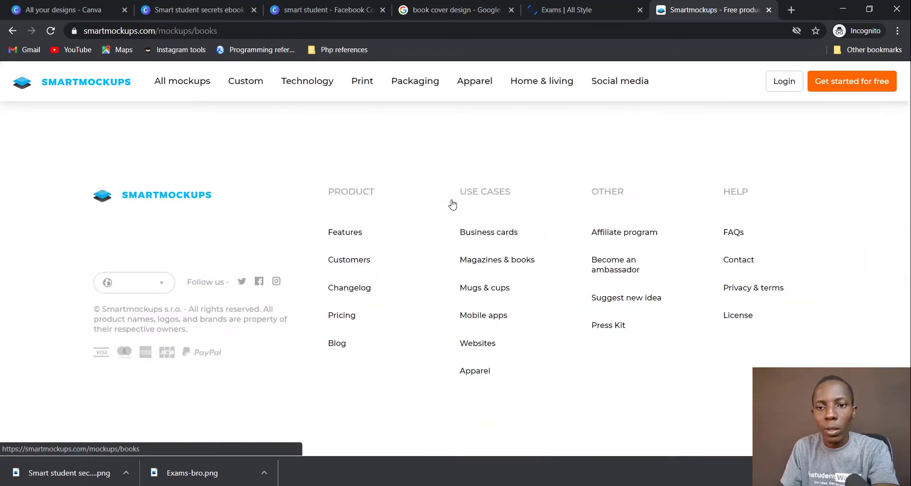
scroll(557, 227, down, 4)
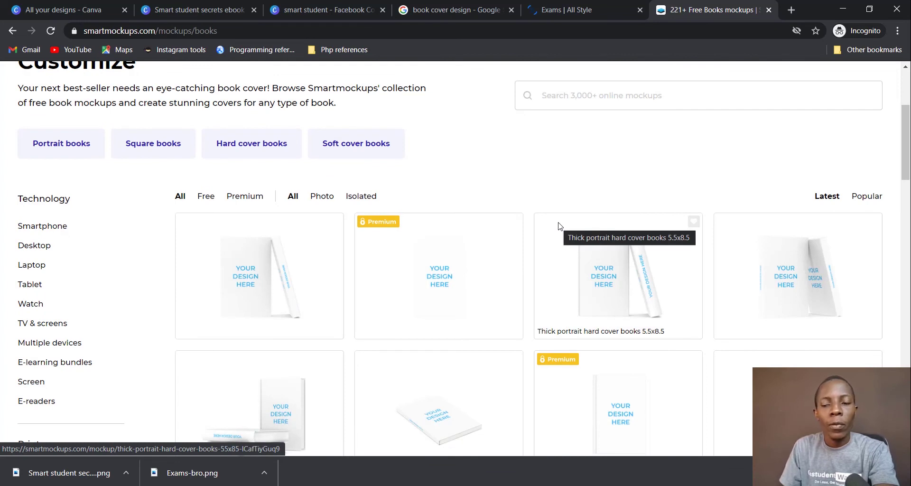
scroll(558, 226, down, 3)
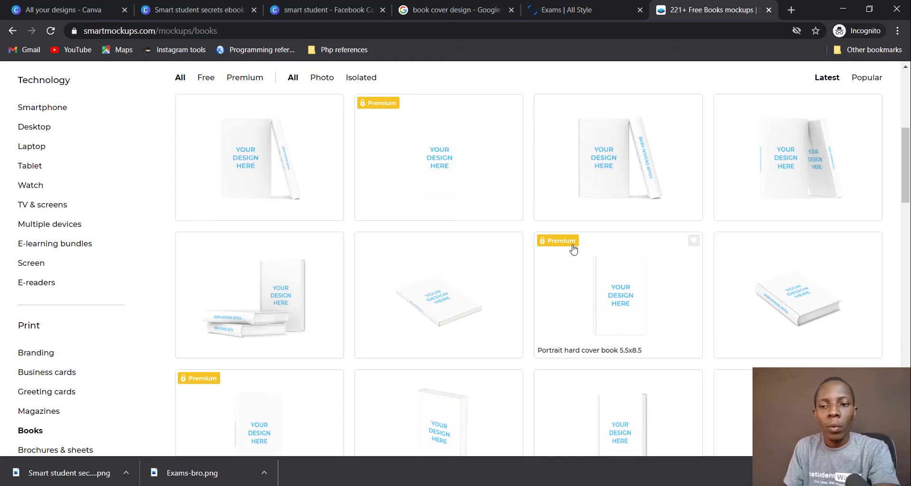
scroll(443, 299, down, 3)
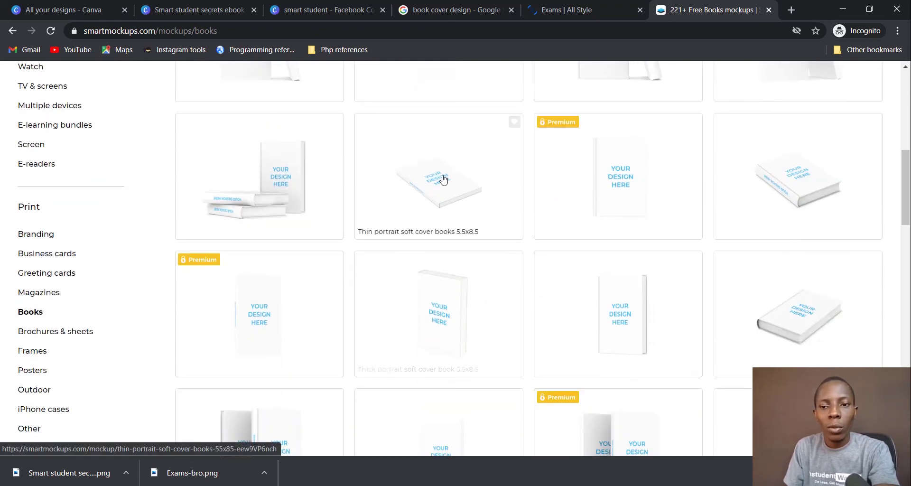
scroll(464, 321, down, 3)
scroll(466, 321, down, 9)
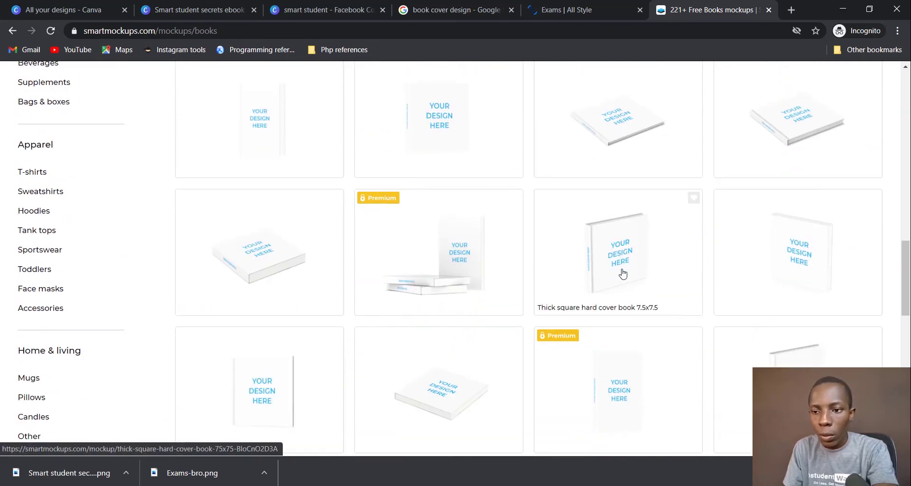
scroll(612, 280, down, 4)
scroll(636, 321, down, 5)
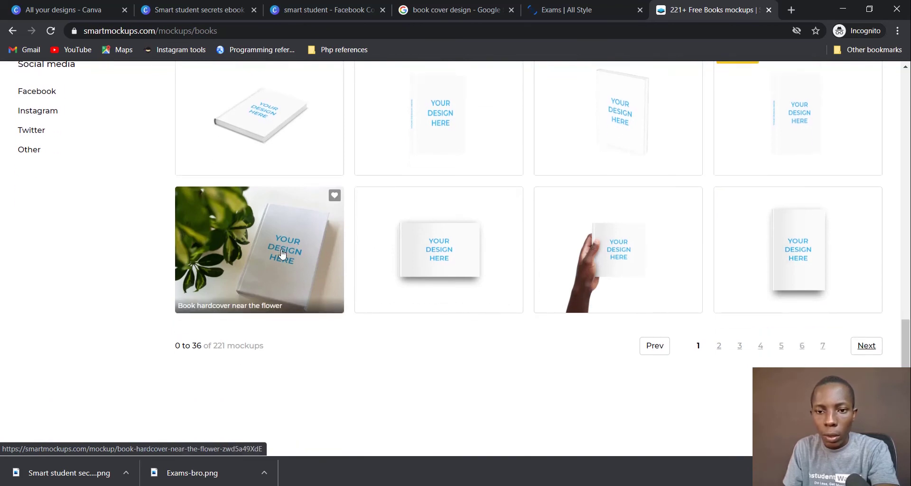
click(281, 252)
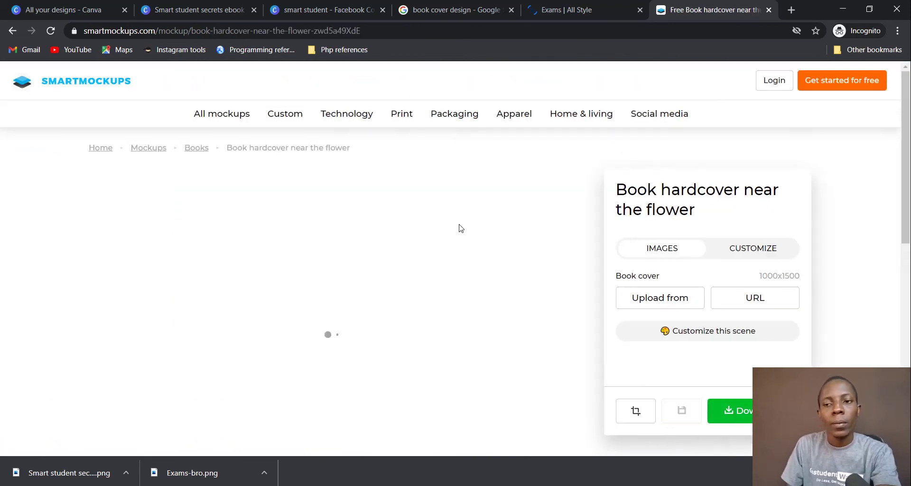
Step: Upload Smart student secrets ebook.png as the mockup's cover image
scroll(506, 221, down, 4)
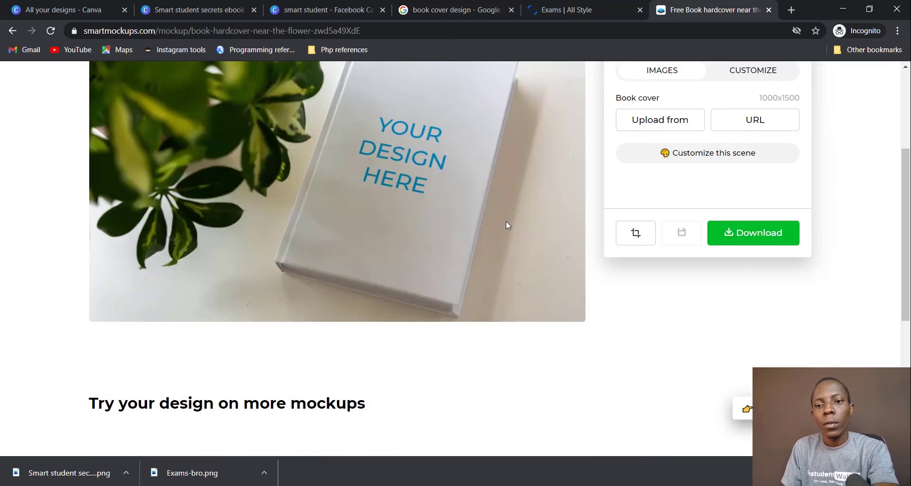
scroll(495, 216, down, 1)
scroll(495, 217, up, 2)
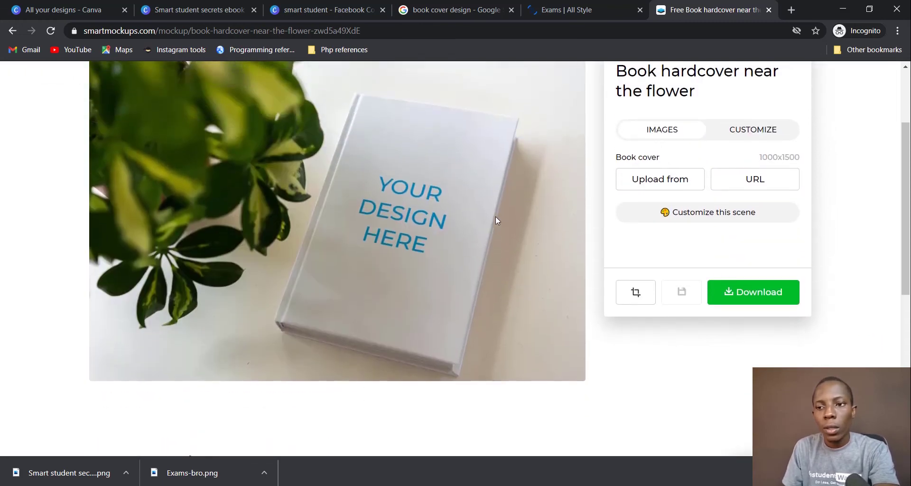
scroll(495, 217, up, 1)
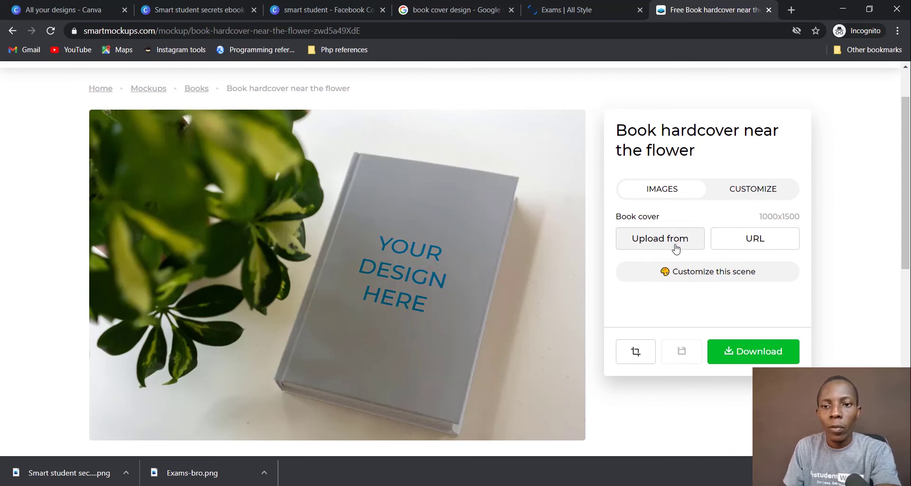
click(676, 247)
click(666, 201)
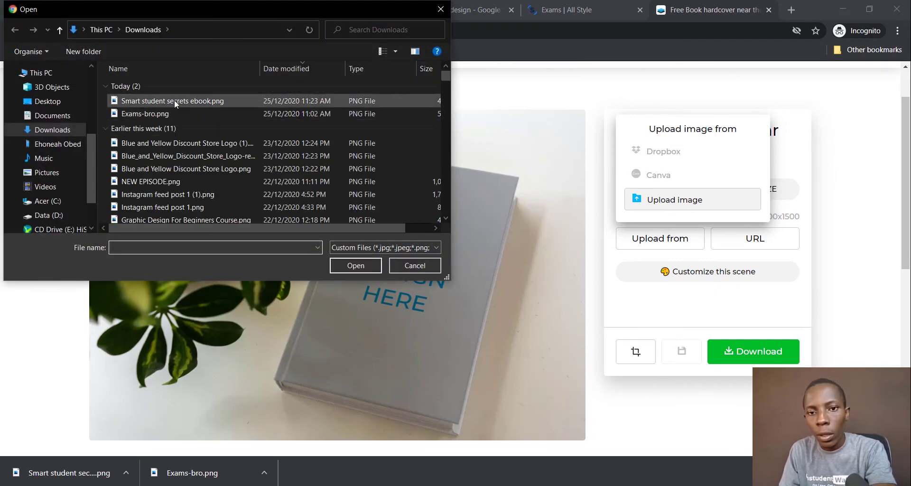
click(174, 101)
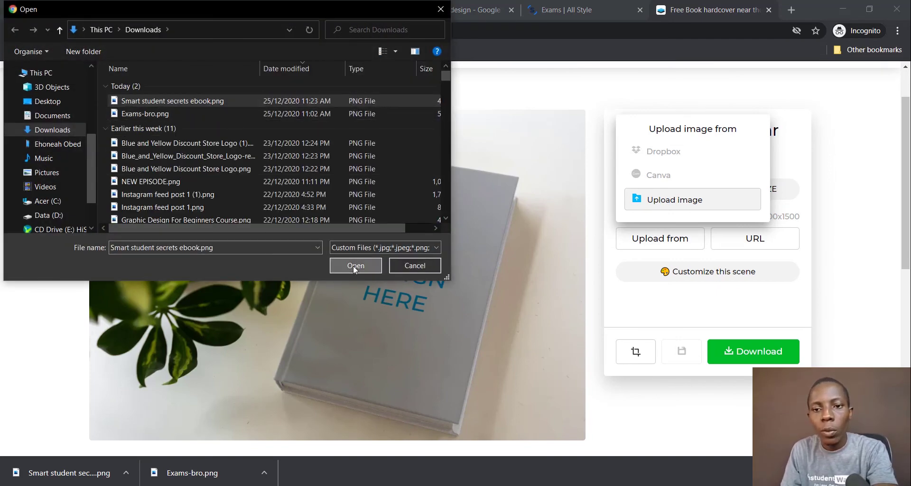
click(353, 266)
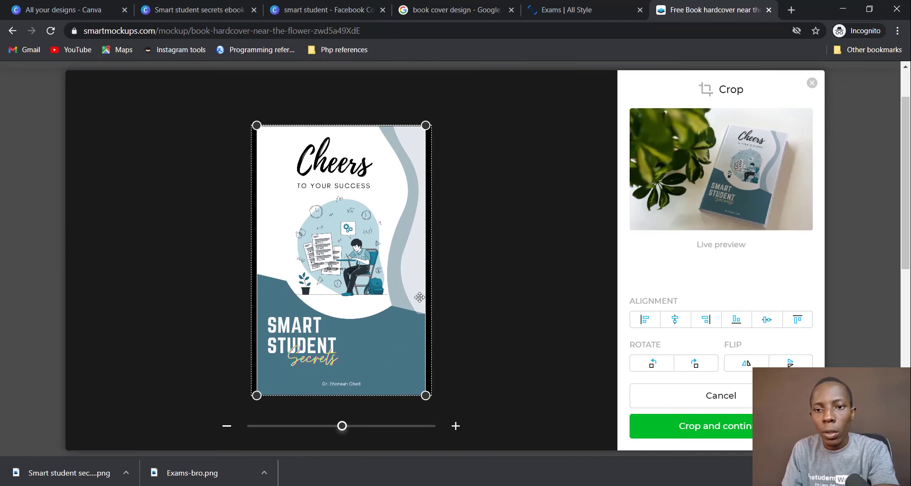
Step: Enlarge the cover crop to fill the book and apply it
drag(425, 393, 434, 407)
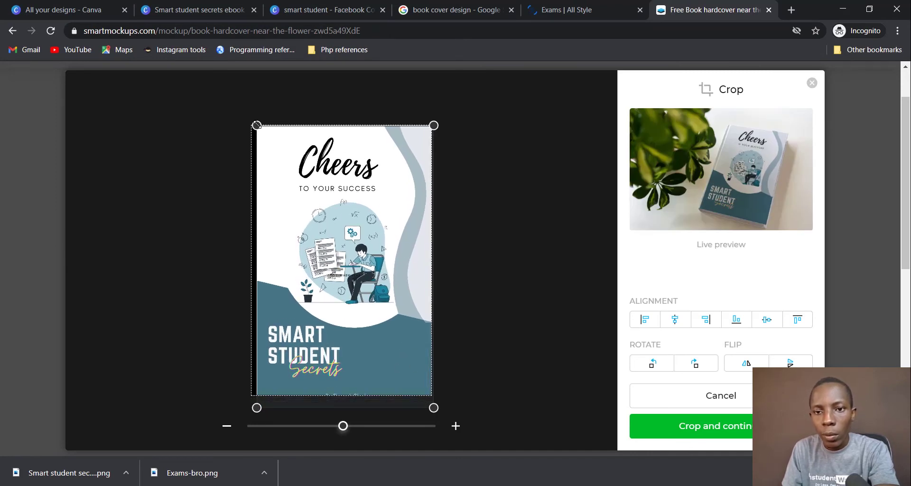
drag(254, 123, 242, 117)
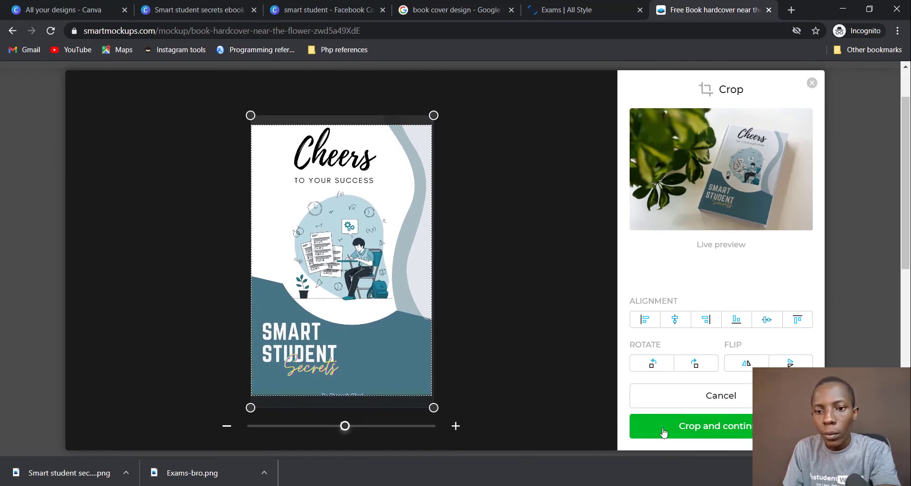
click(680, 428)
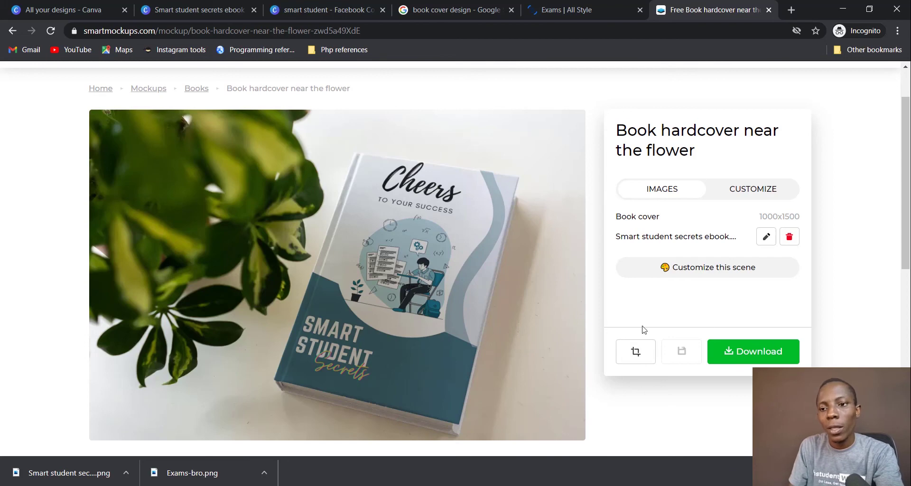
Step: Download the book mockup at Medium quality and reveal it in the Downloads folder
click(780, 355)
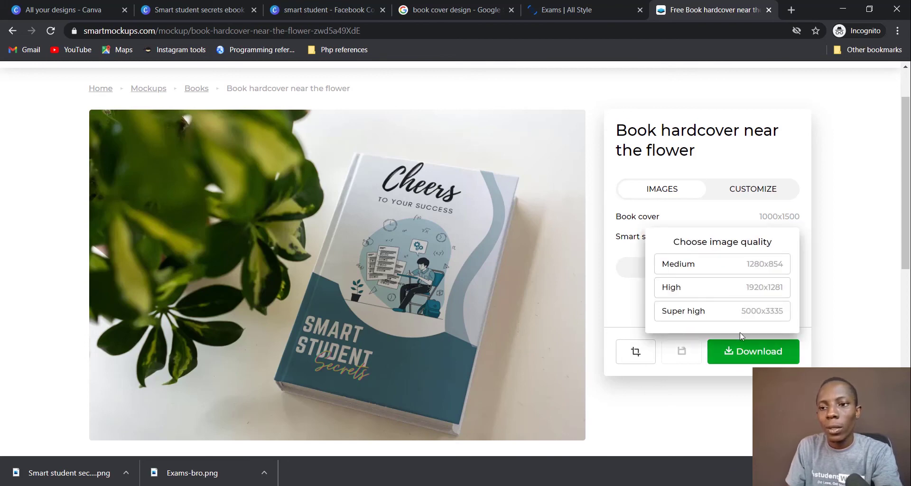
click(714, 265)
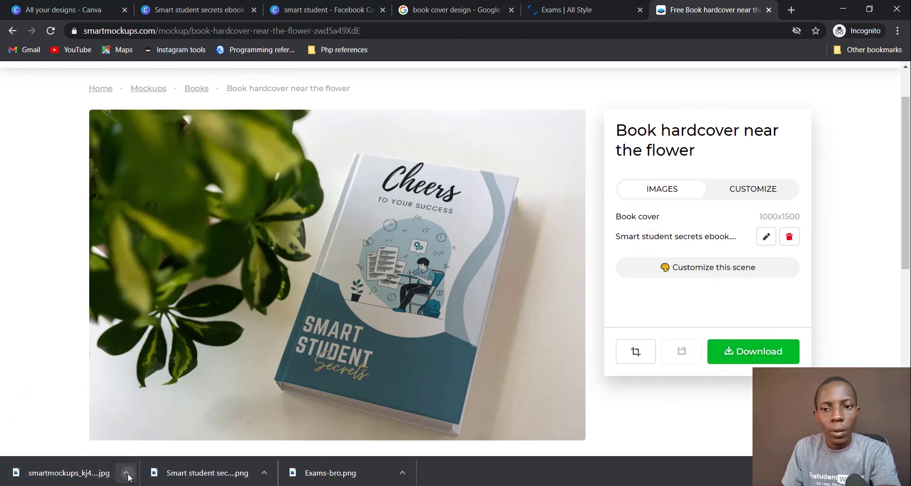
click(126, 473)
click(167, 431)
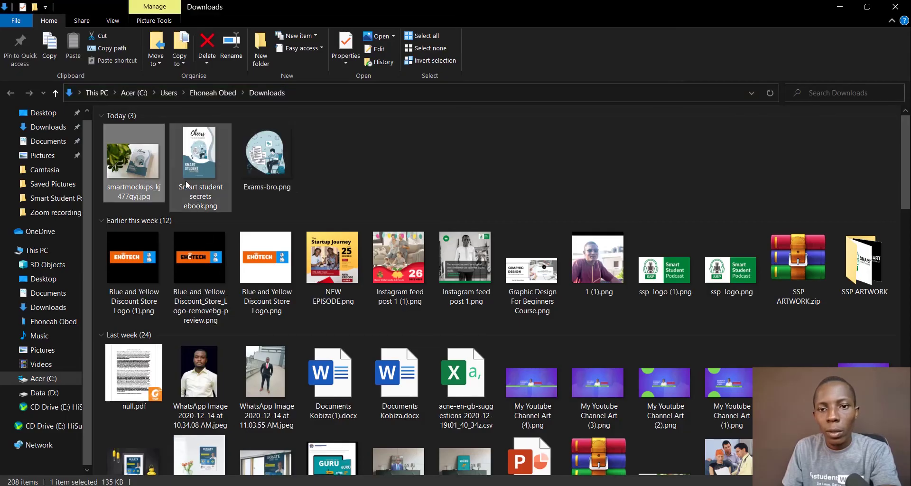
Step: View the smartmockups JPG full size in Photos, then return to Chrome
double_click(142, 163)
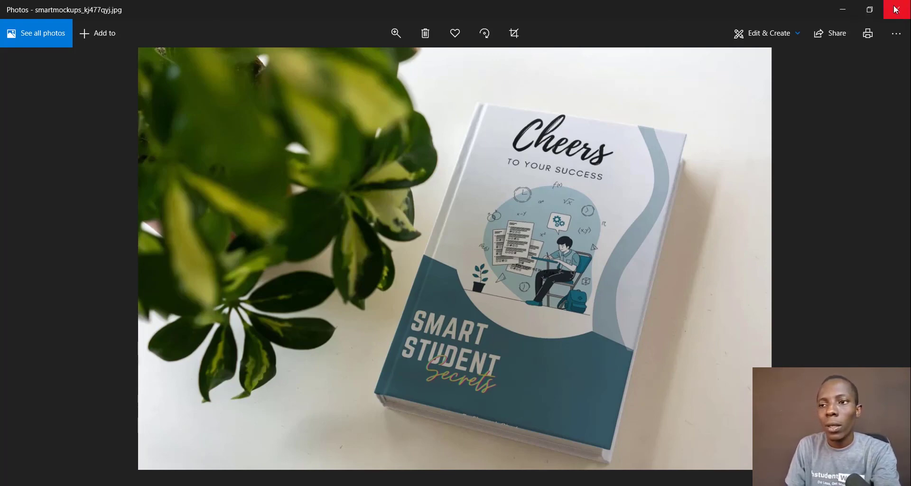
click(839, 13)
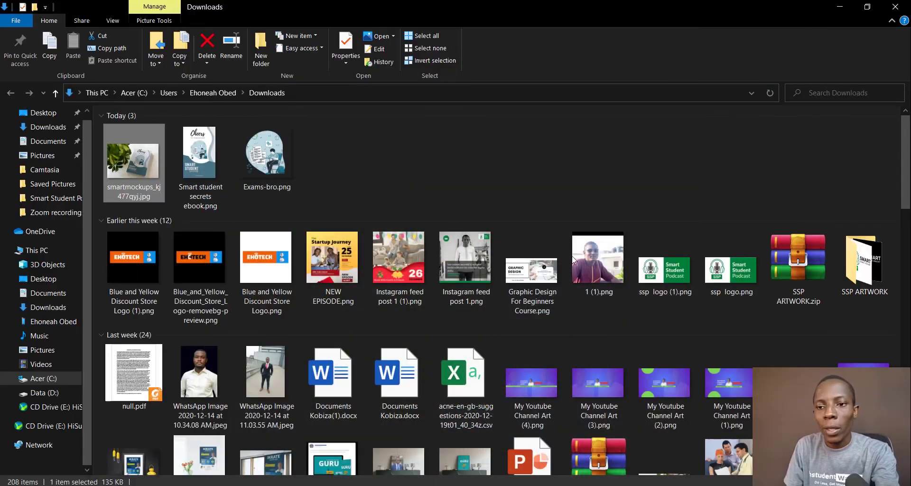
key(alt+Tab)
key(Tab)
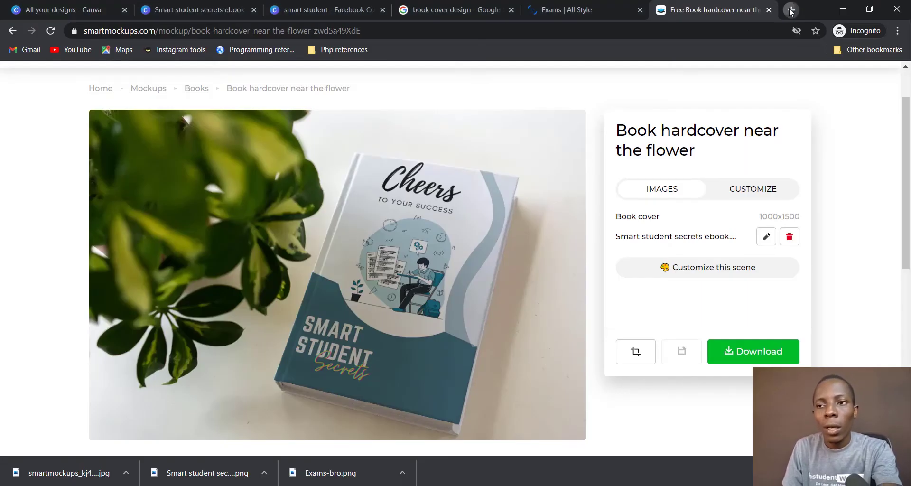
Step: Load bookinmotion.com/book-mockups/ in a new tab
click(791, 11)
text(book)
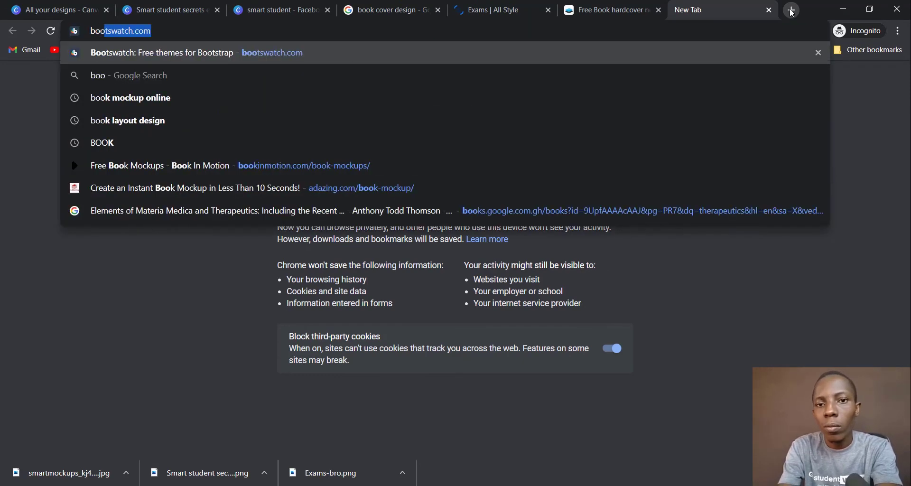
text(inmotion)
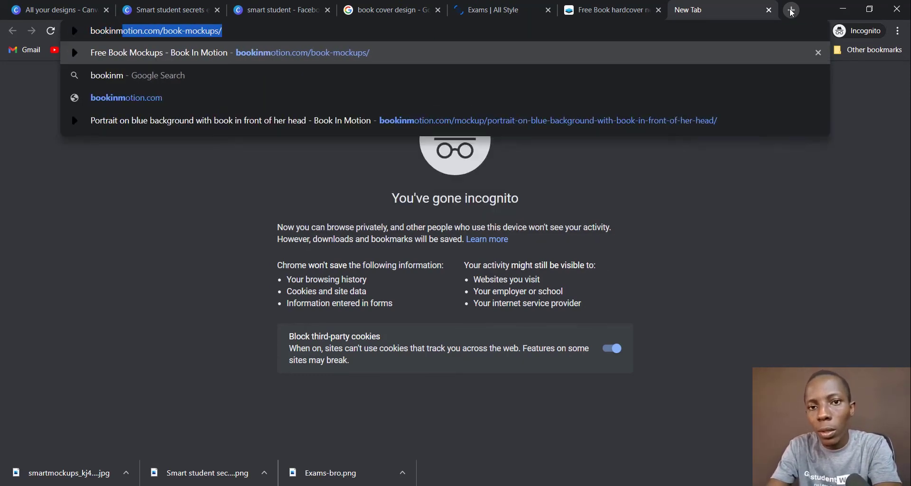
key(Right)
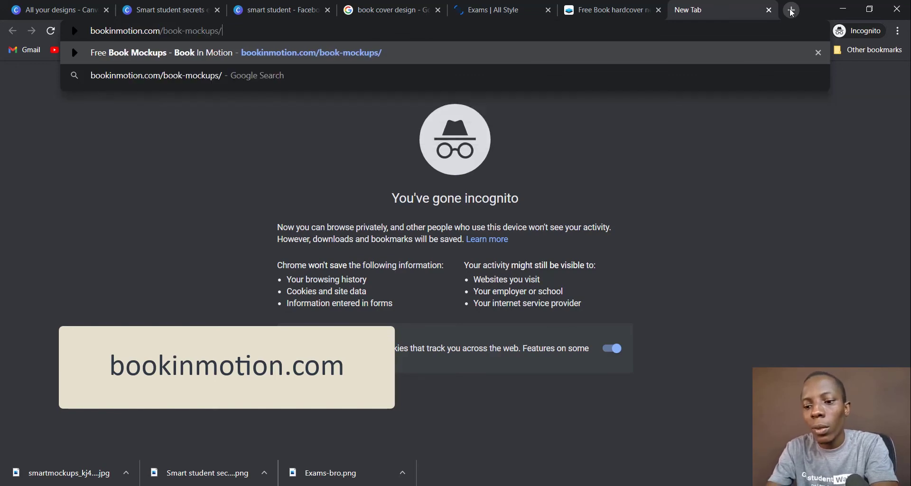
key(Return)
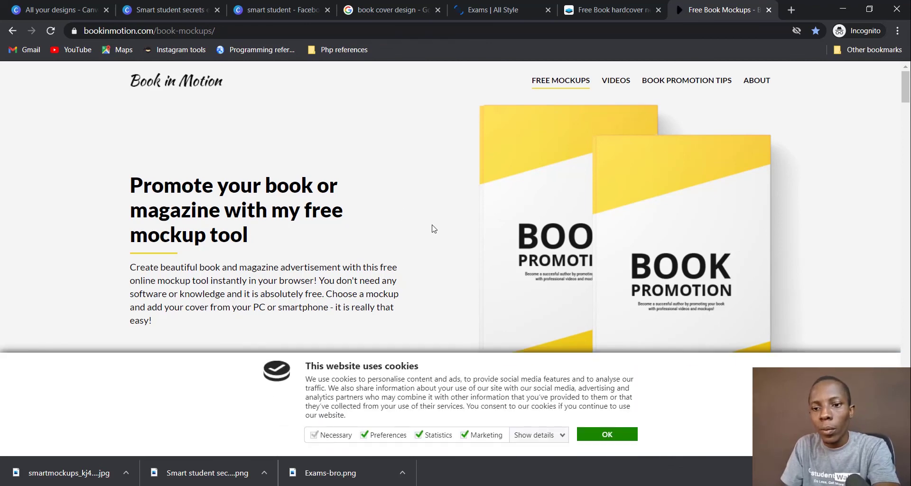
Step: Dismiss the cookie notice and open the 'Portrait on blue background' mockup
click(614, 434)
scroll(457, 273, down, 2)
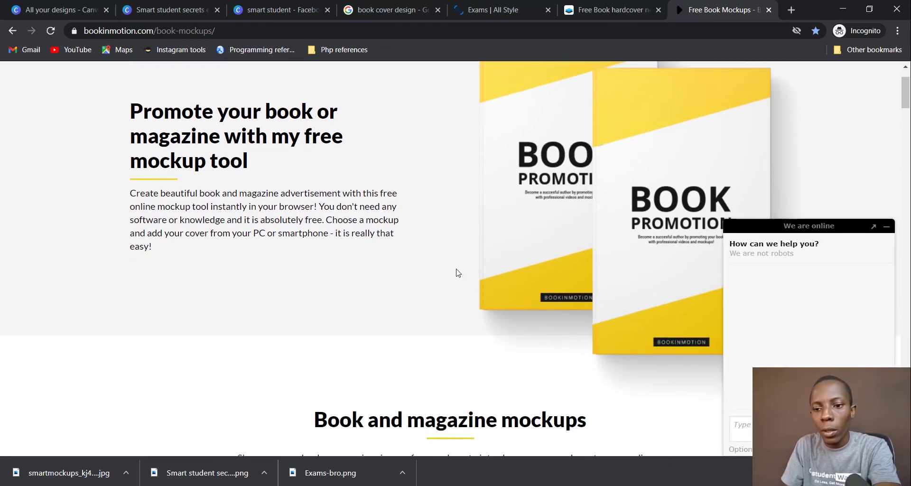
scroll(458, 272, down, 10)
scroll(457, 272, up, 4)
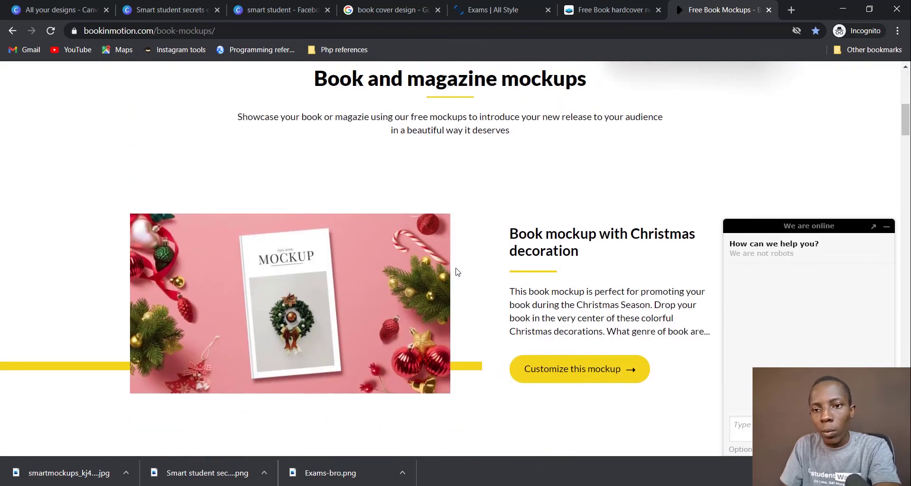
scroll(457, 267, up, 2)
scroll(550, 233, down, 5)
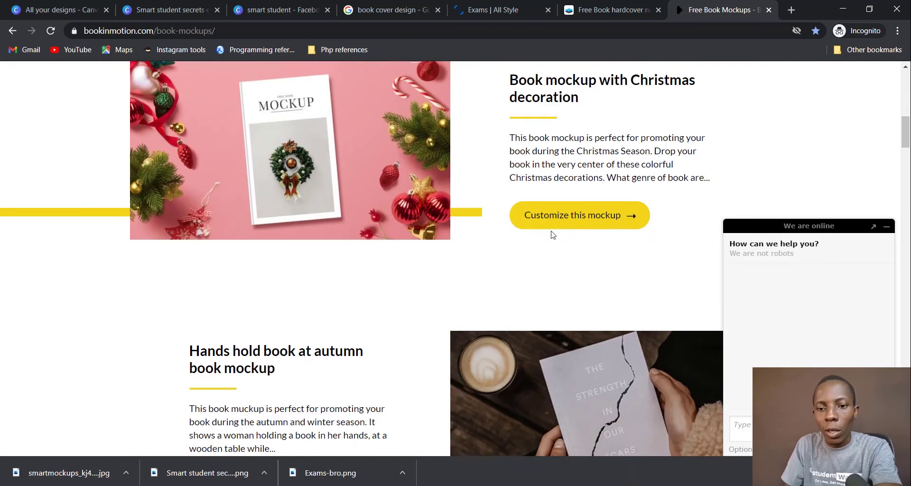
scroll(550, 233, down, 15)
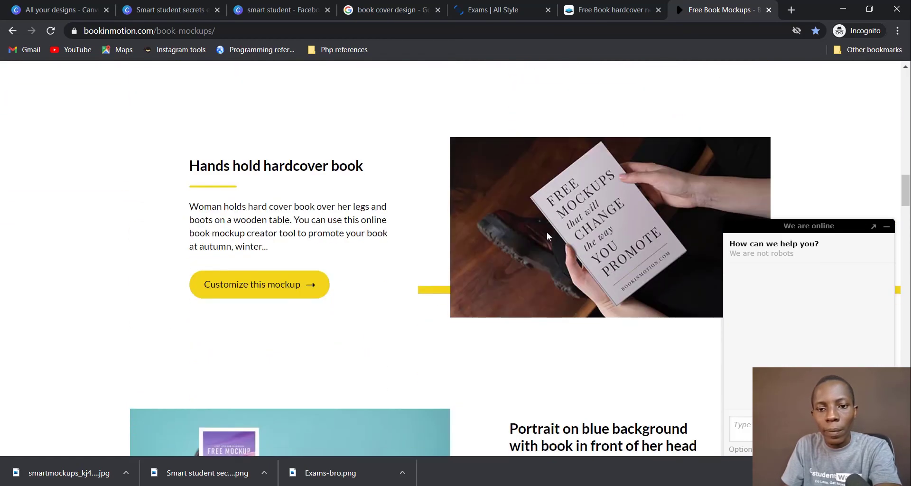
scroll(548, 235, down, 6)
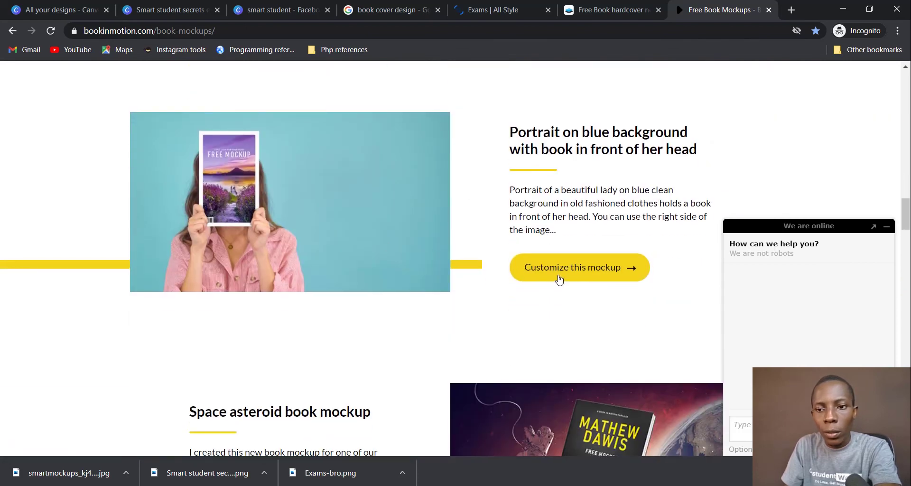
click(559, 278)
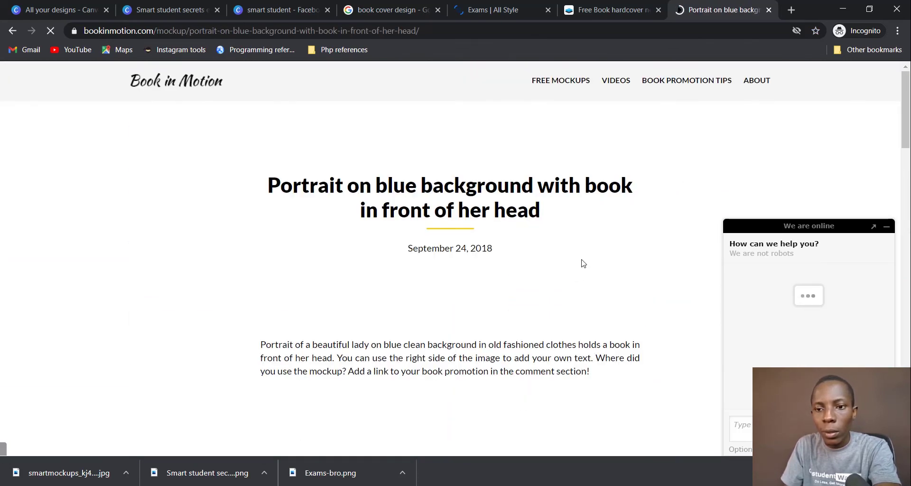
Step: Begin selecting a cover image, bringing up the file picker in Downloads
scroll(577, 223, down, 7)
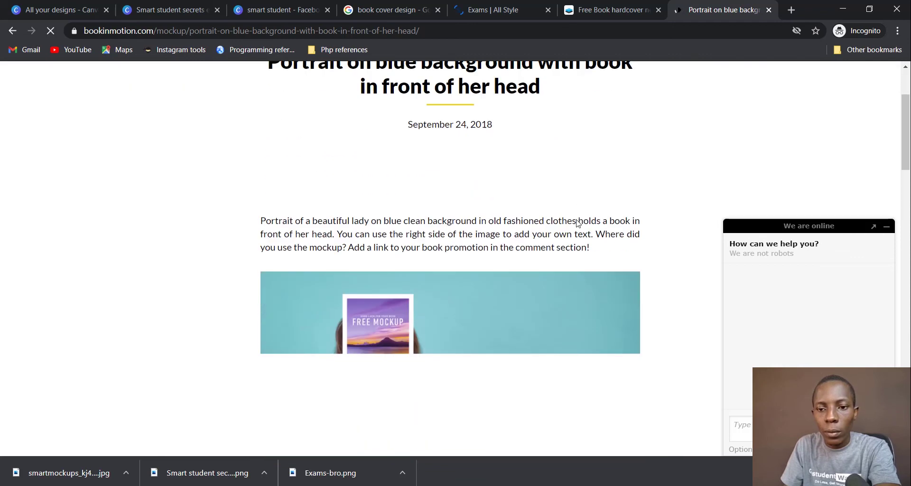
scroll(579, 212, up, 1)
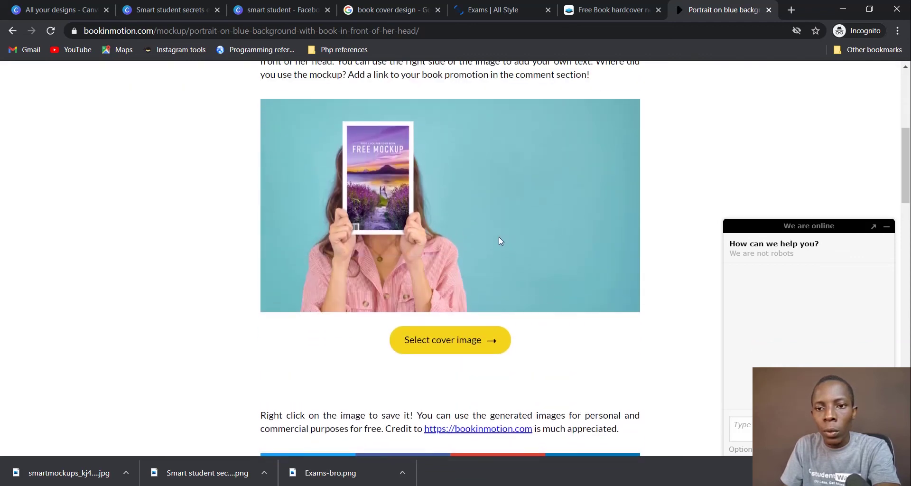
click(451, 342)
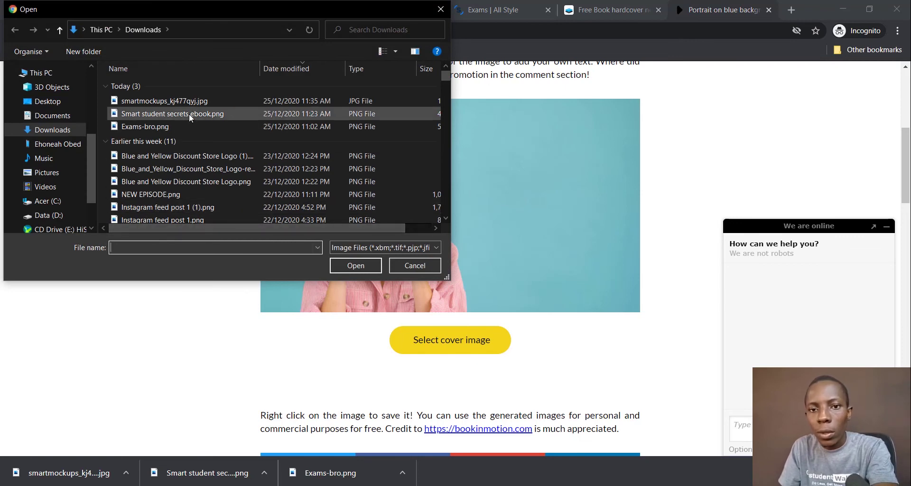
Step: Load Smart student secrets ebook.png as the portrait mockup's cover
click(189, 114)
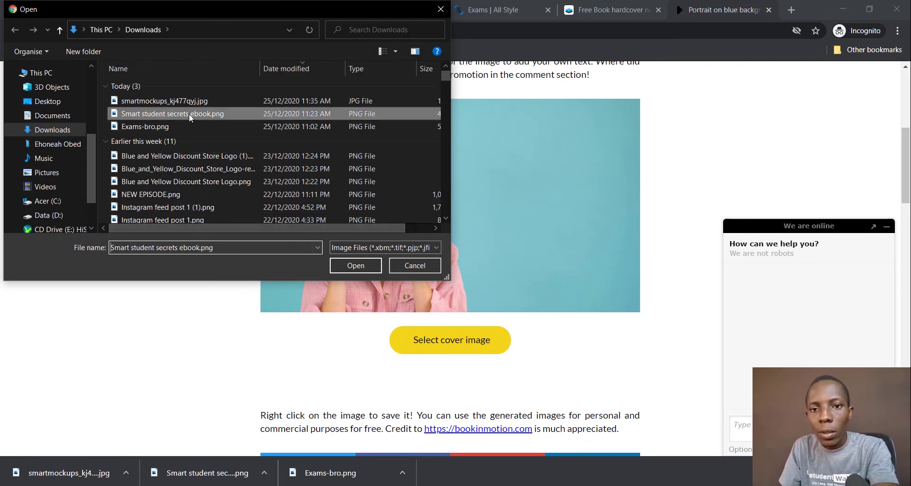
click(369, 267)
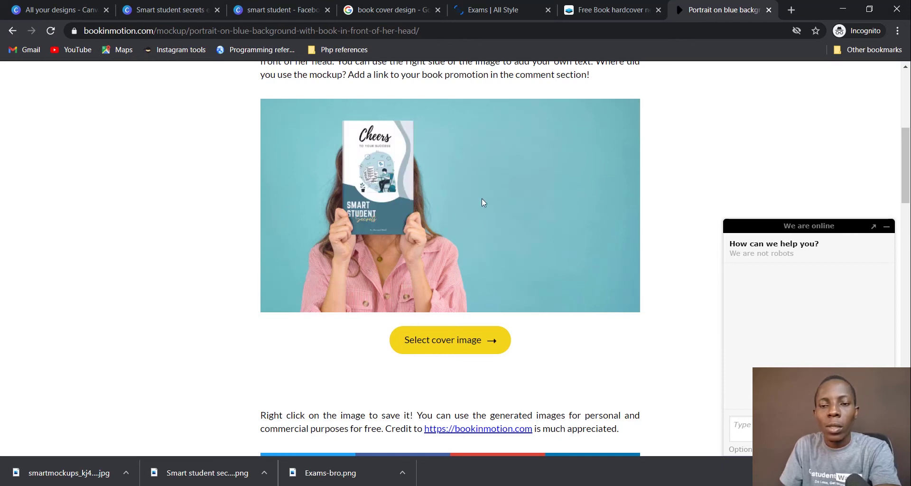
scroll(515, 210, up, 3)
Step: Save the finished mockup as 'sss ebook mockup' and show it in its folder
right_click(517, 311)
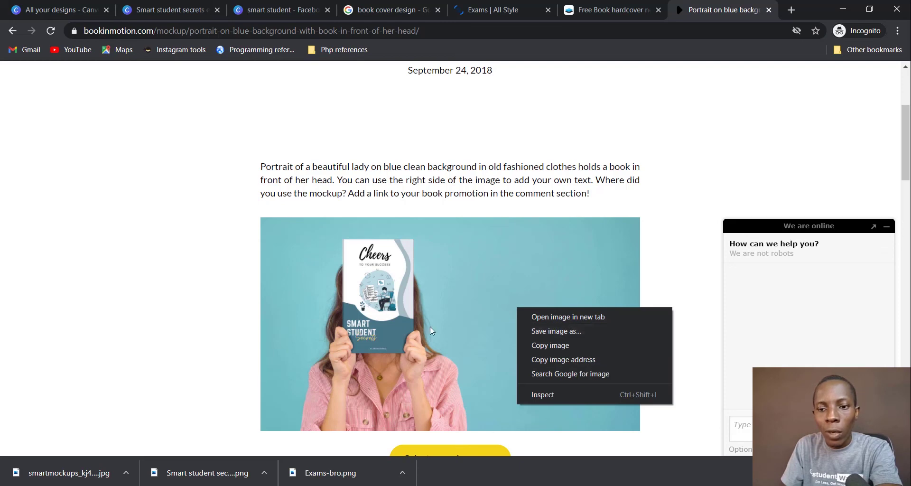
right_click(465, 291)
right_click(468, 290)
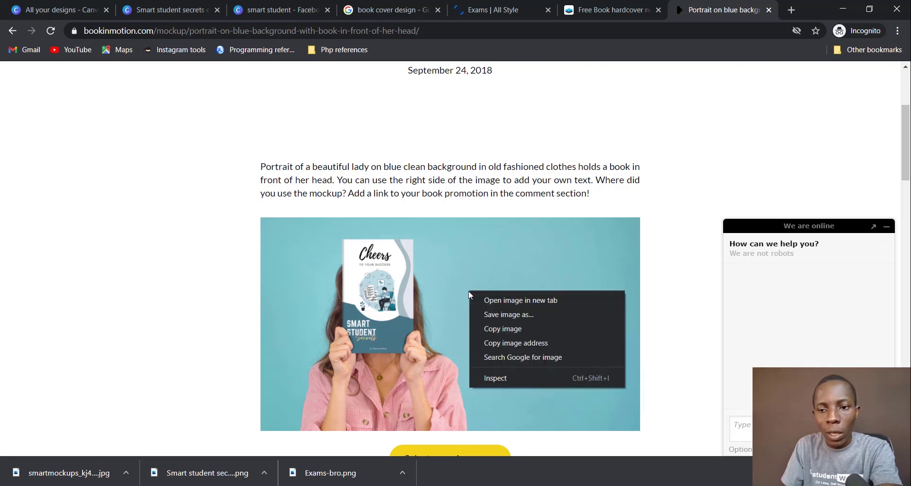
click(530, 314)
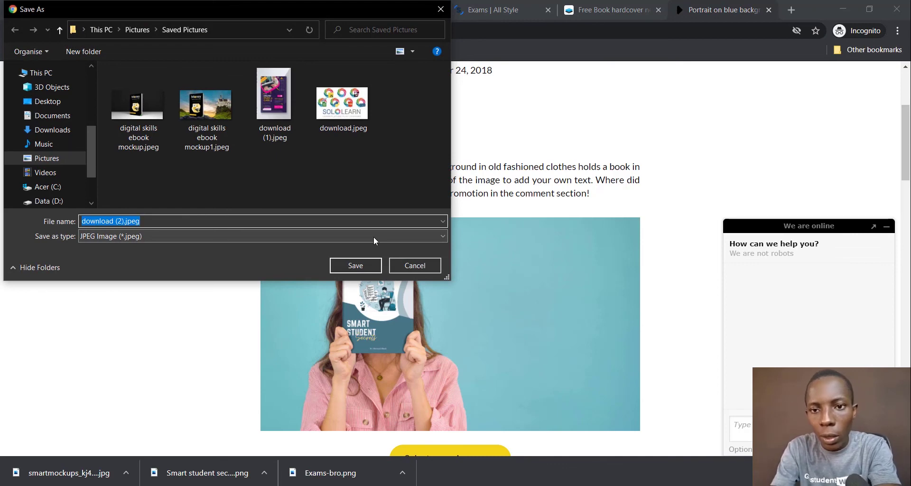
text(ebook mockup)
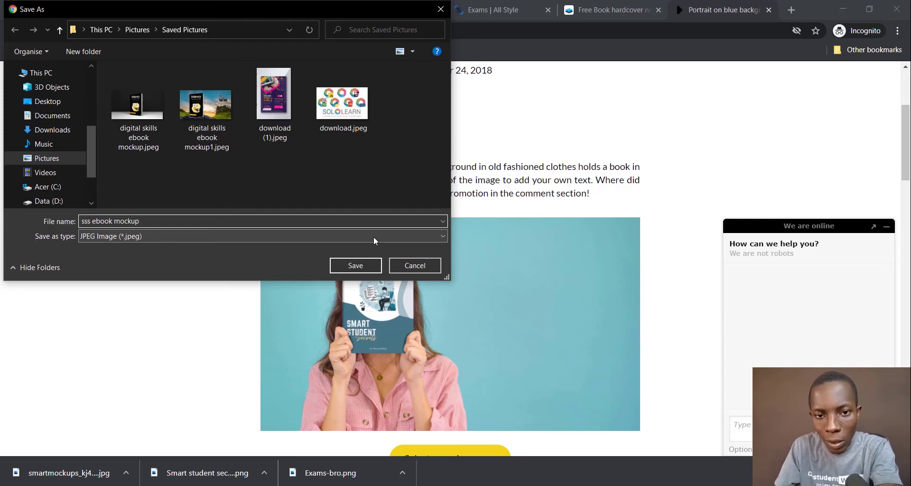
click(353, 268)
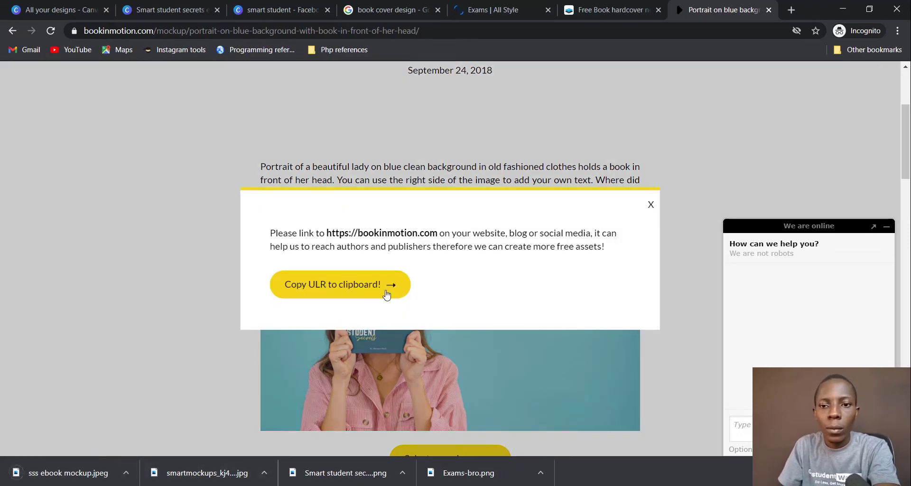
click(651, 205)
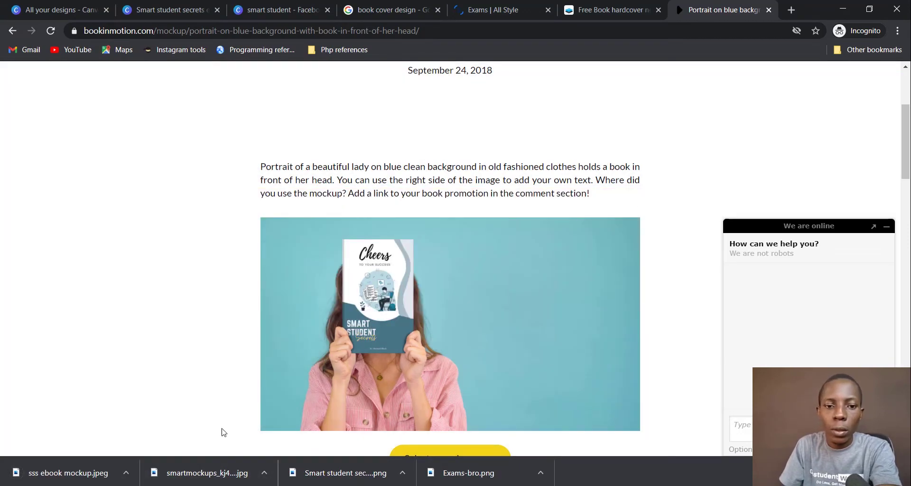
click(125, 472)
click(143, 432)
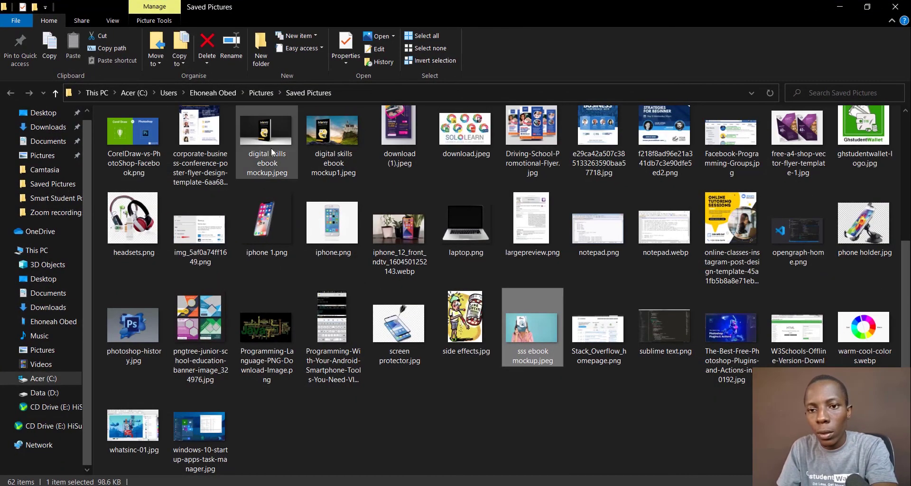
Step: Preview sss ebook mockup.jpeg in Photos, zoom around, then close it
double_click(541, 325)
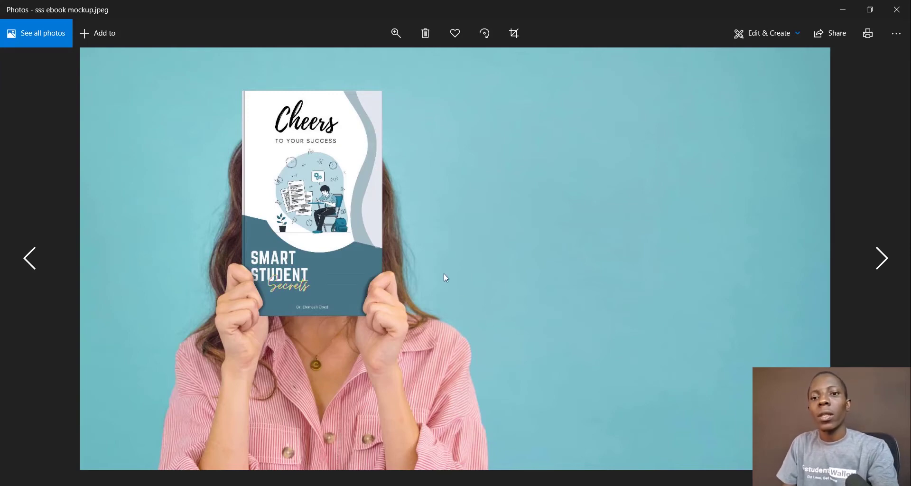
scroll(443, 273, up, 3)
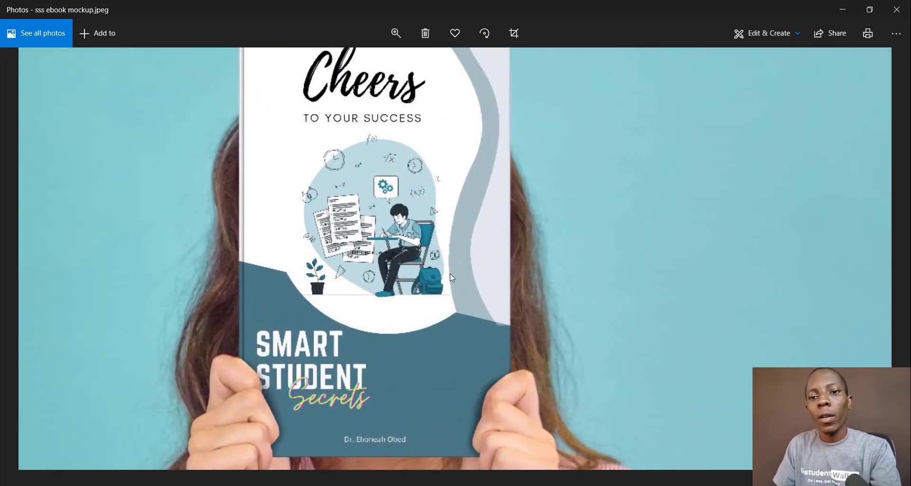
scroll(576, 218, down, 2)
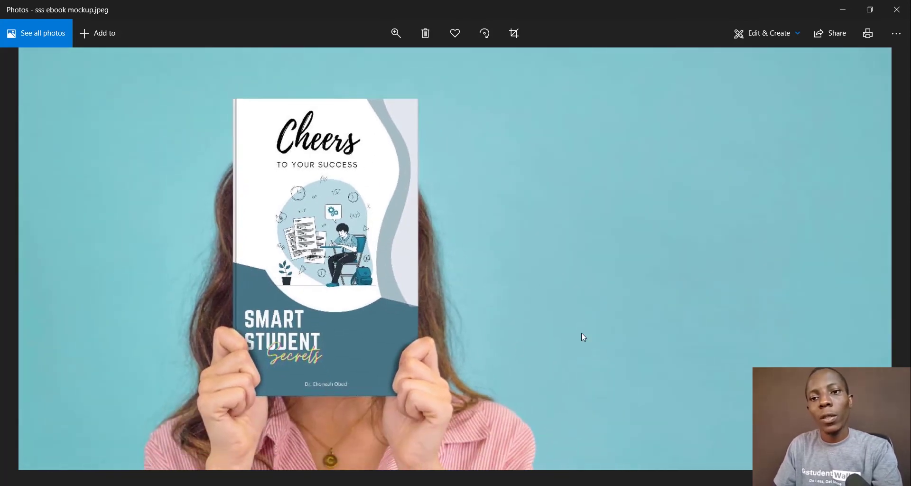
scroll(582, 332, down, 1)
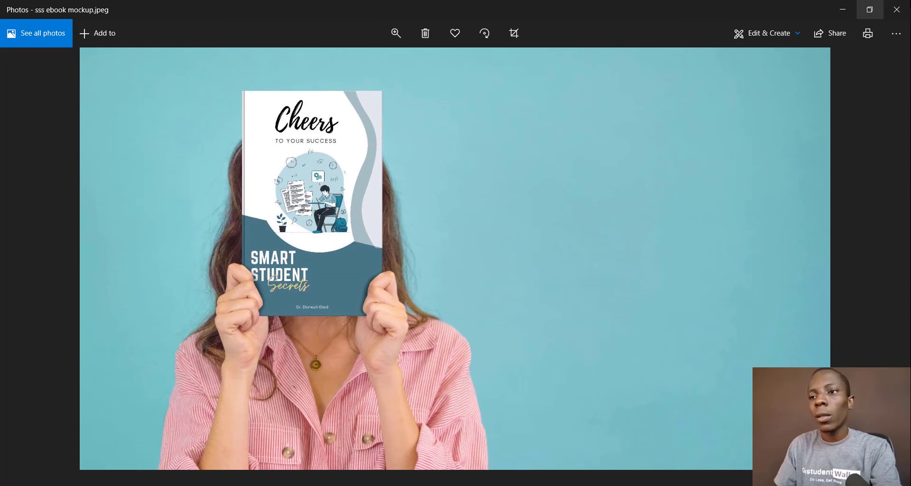
click(898, 10)
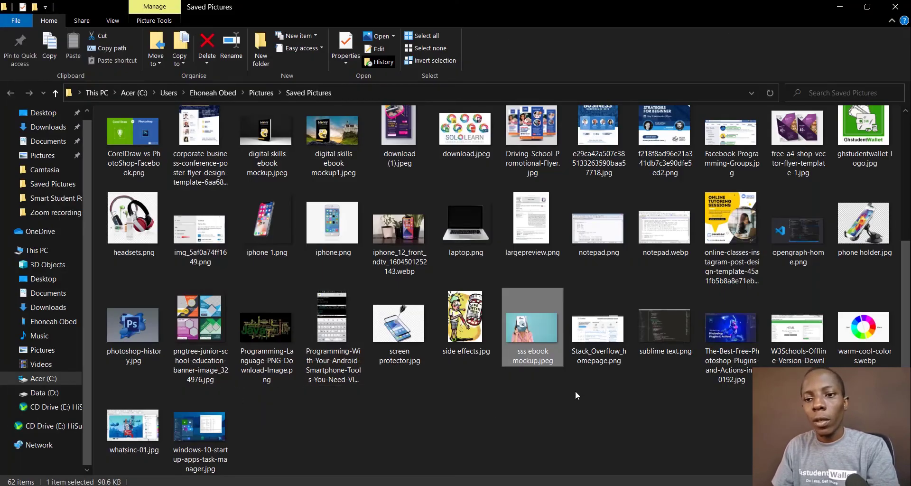
Step: Drag the sss ebook mockup image from File Explorer into Canva's Uploads panel
drag(538, 332, 53, 181)
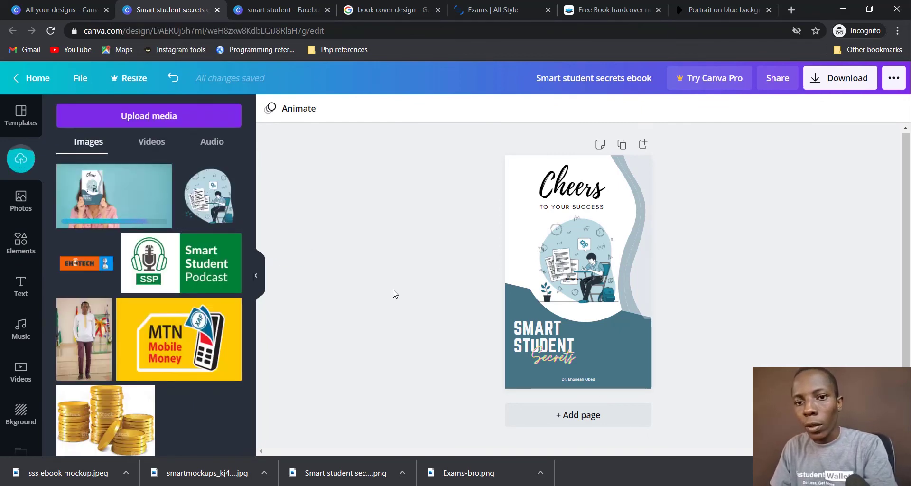
Step: In the smart student Facebook cover, add Page 3 and try placing the book mockup photo from Uploads
click(271, 7)
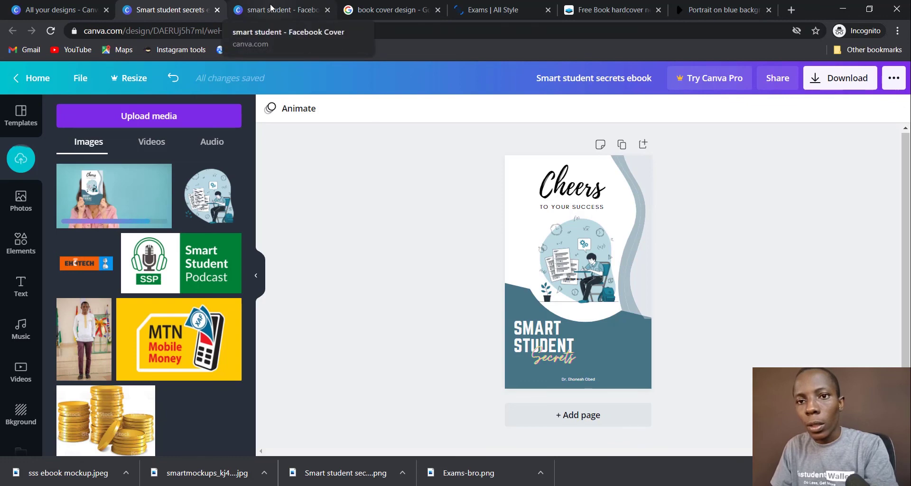
scroll(771, 217, down, 3)
scroll(770, 217, down, 2)
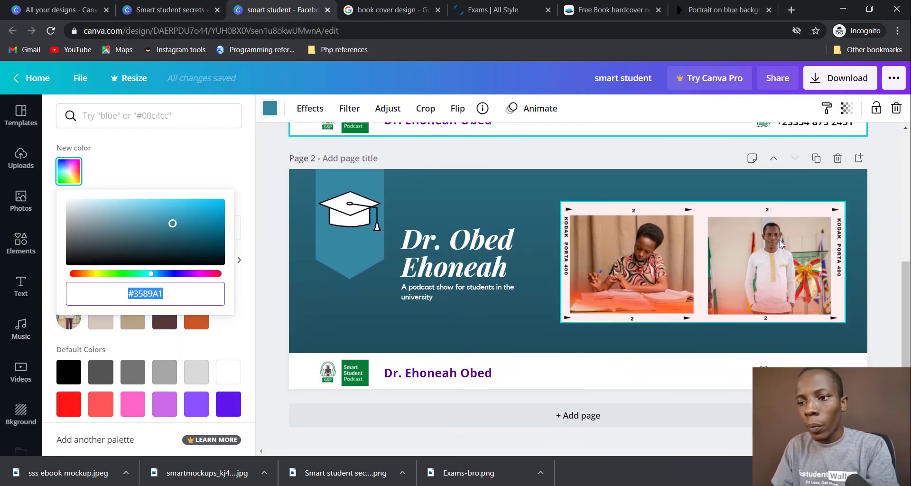
click(616, 426)
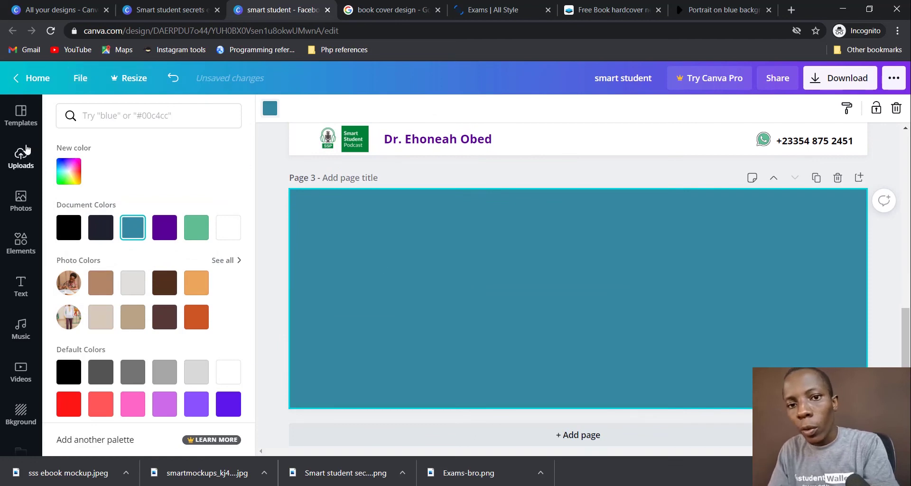
click(26, 148)
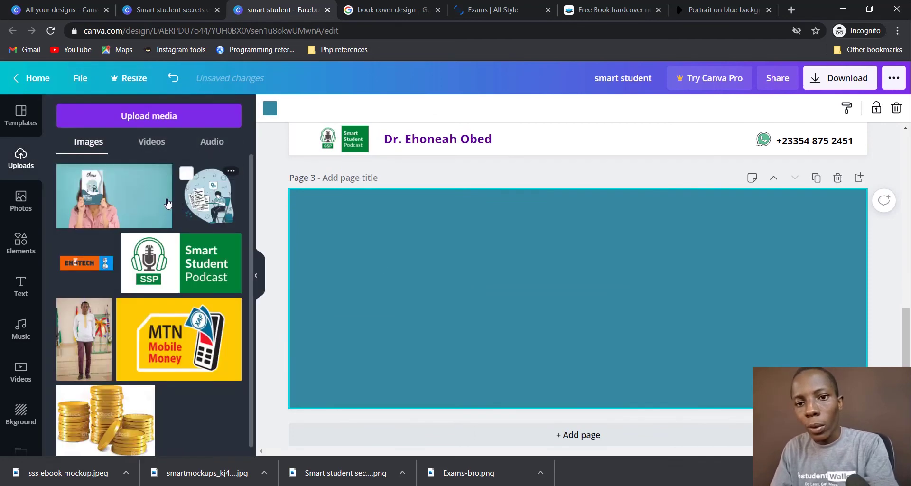
click(167, 203)
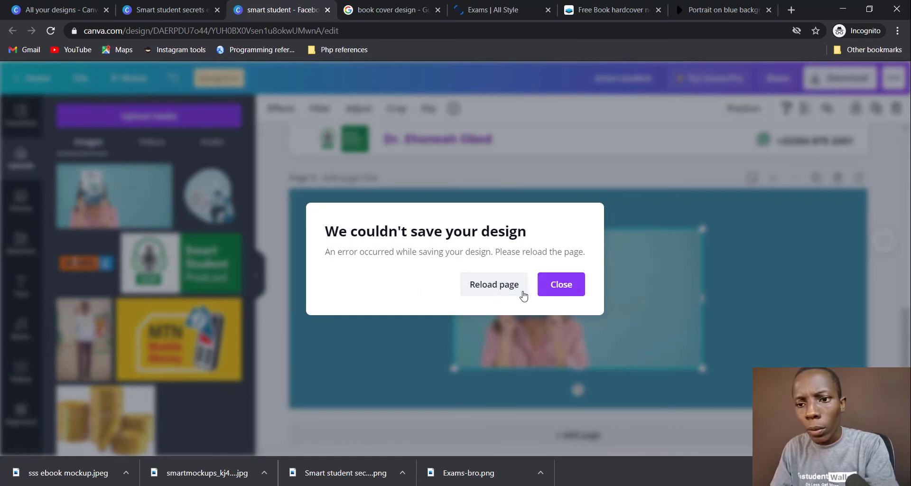
Step: Reload the editor after the save error and add the blank teal Page 3 again
click(511, 289)
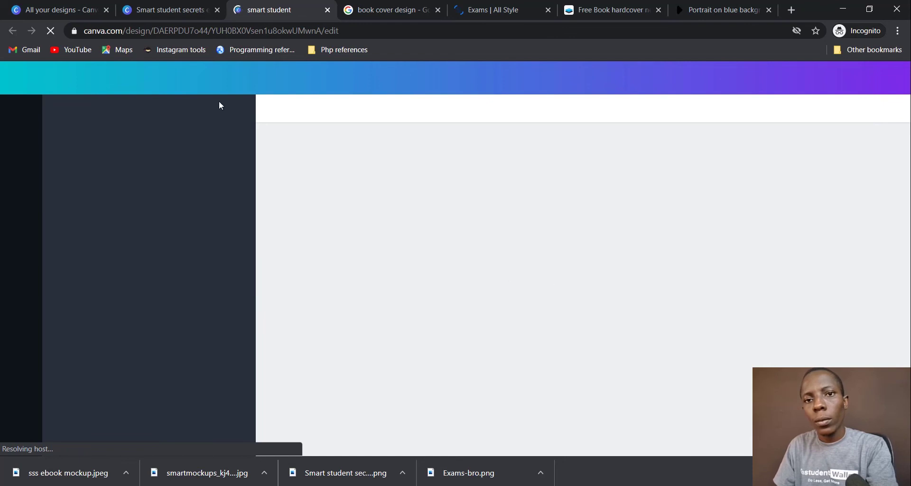
click(158, 5)
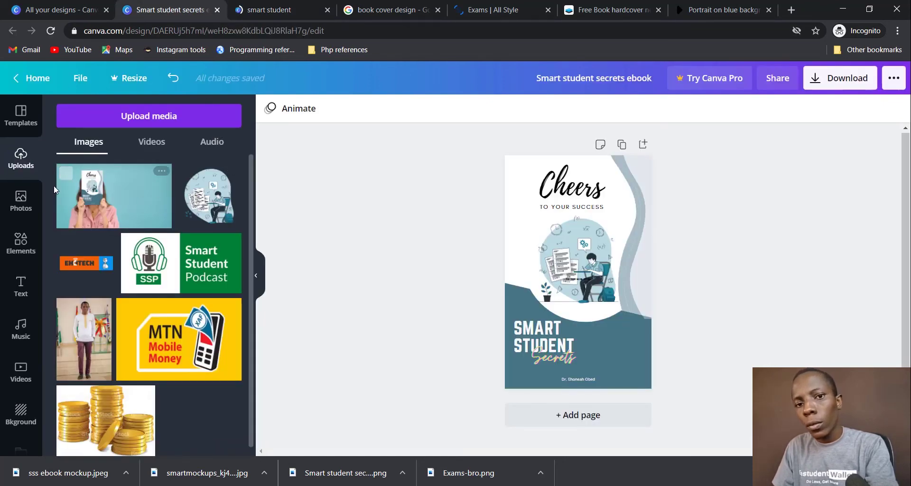
click(274, 9)
scroll(499, 332, down, 5)
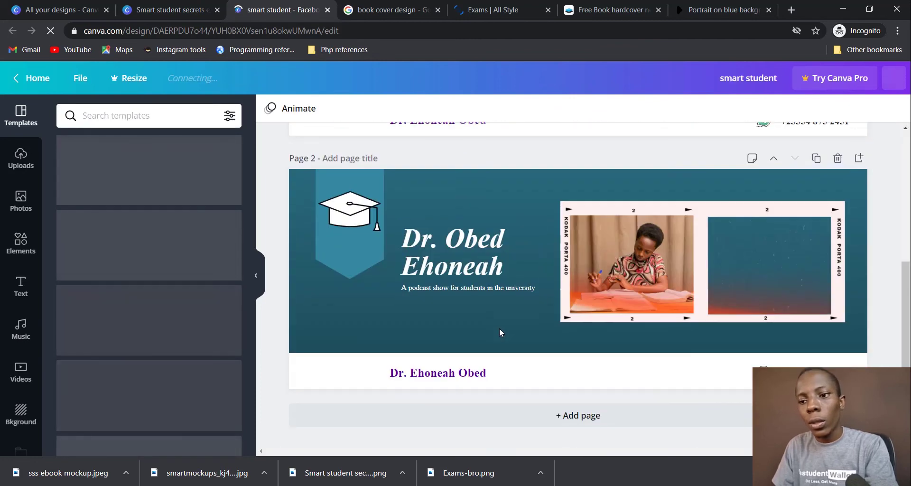
click(618, 417)
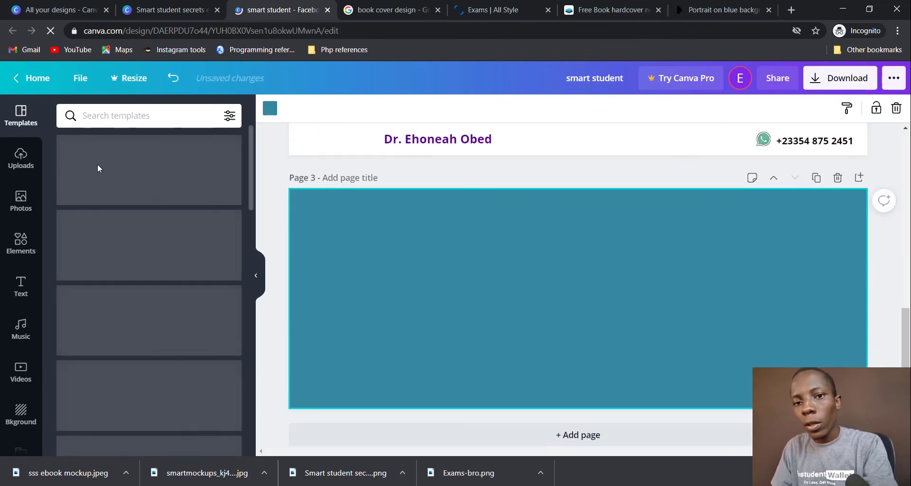
click(20, 156)
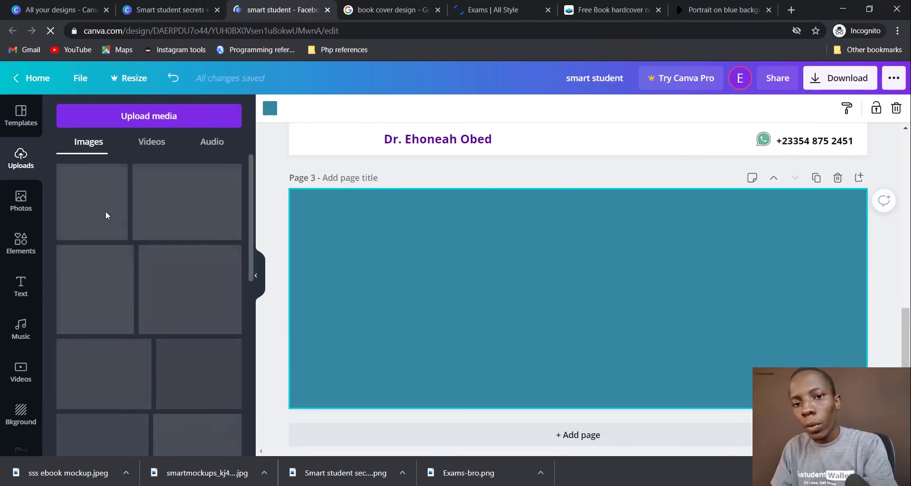
Step: Place the book mockup photo on Page 3, enlarge it to about 2,089 by 1,175, and centre it
click(106, 215)
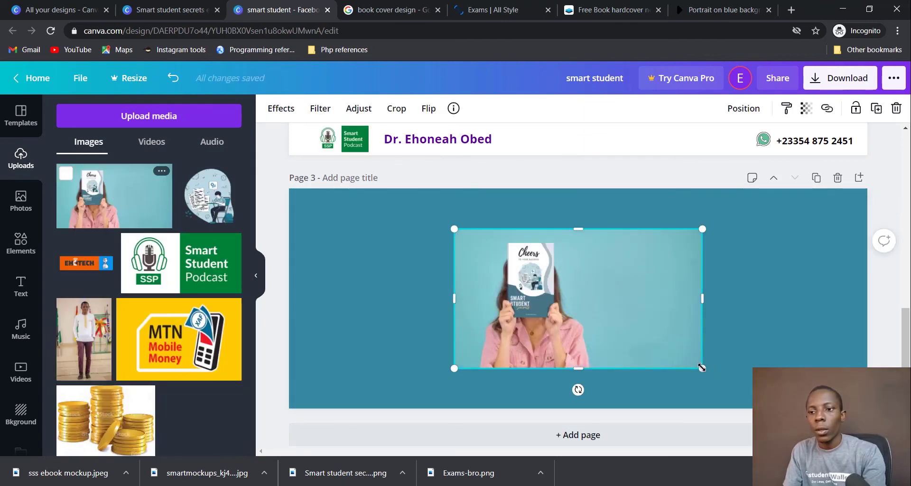
drag(702, 368, 773, 407)
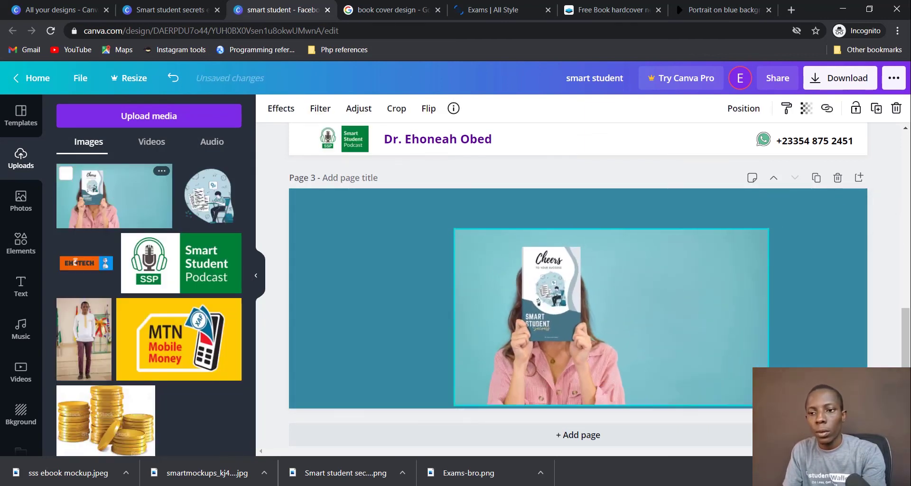
key(ctrl+z)
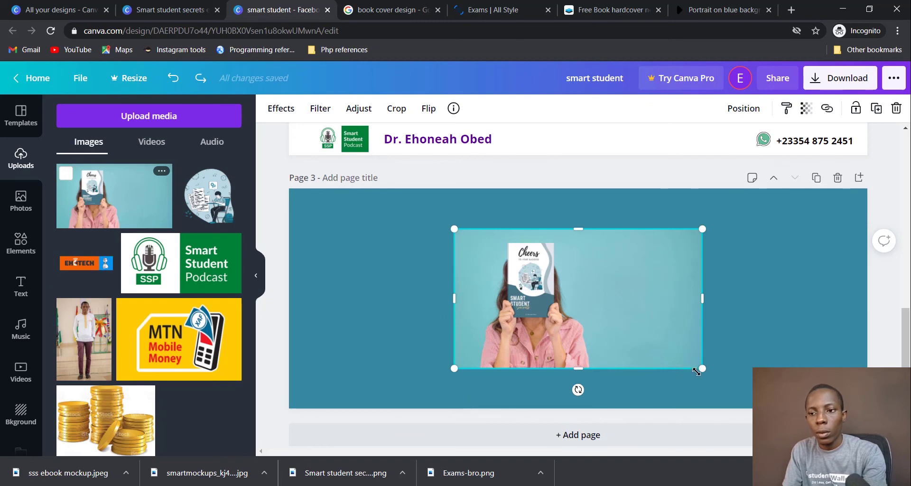
drag(702, 368, 816, 432)
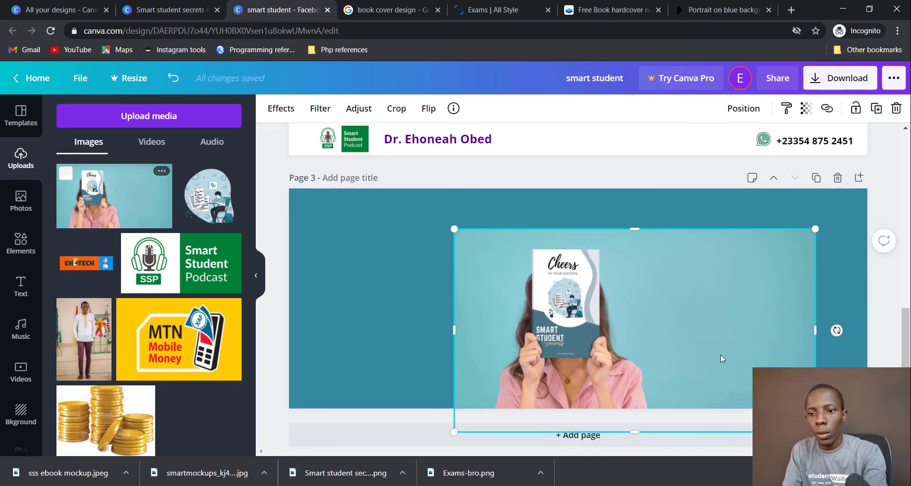
drag(717, 354, 553, 311)
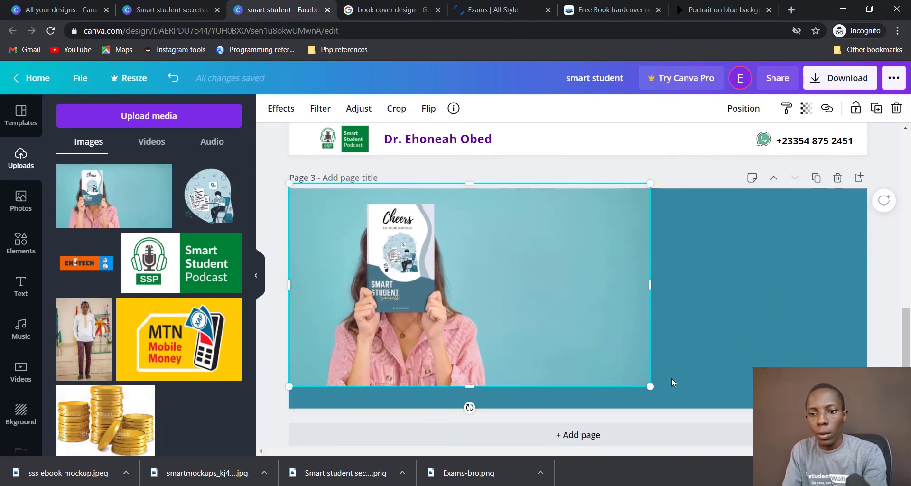
drag(649, 381, 840, 481)
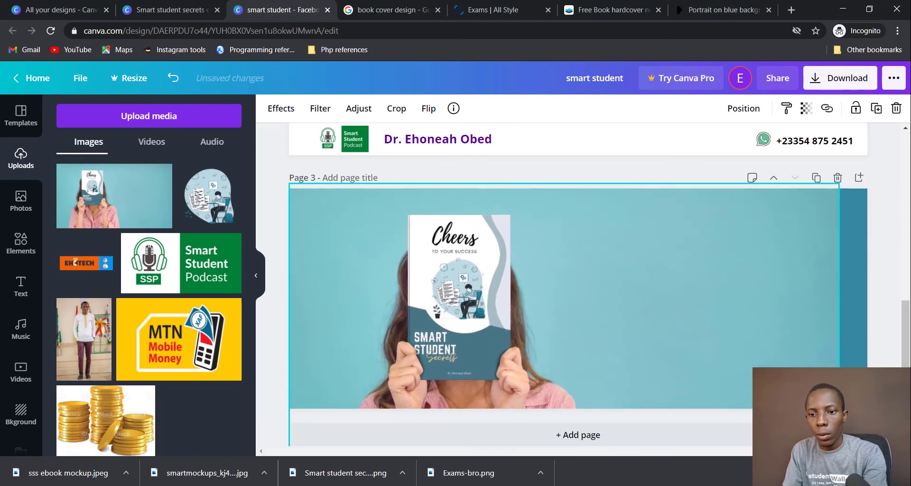
drag(651, 365, 644, 363)
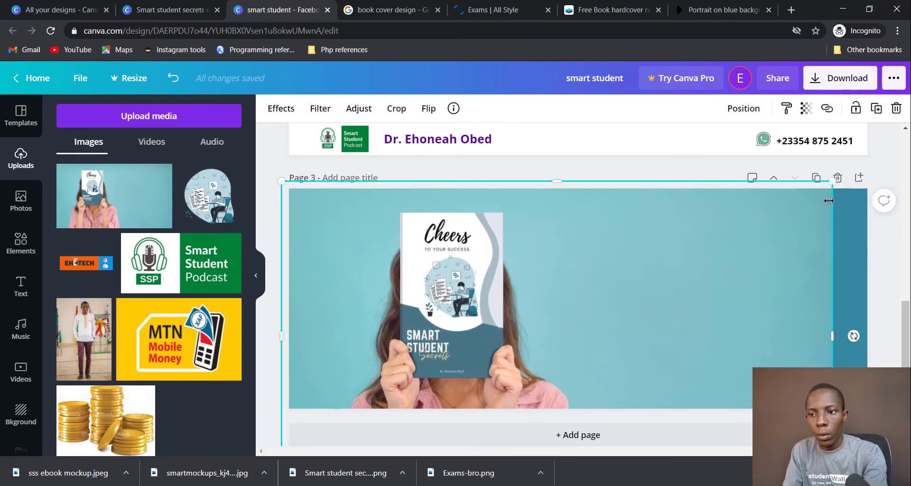
drag(828, 181, 870, 159)
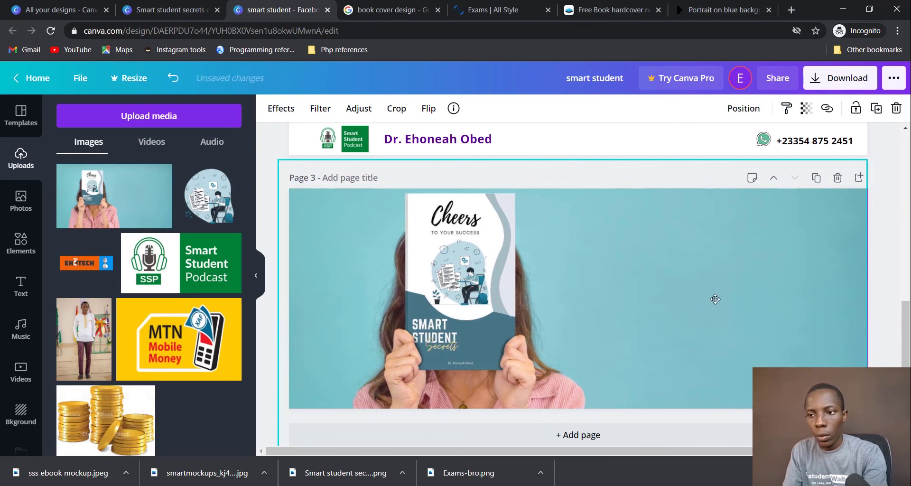
drag(716, 298, 717, 300)
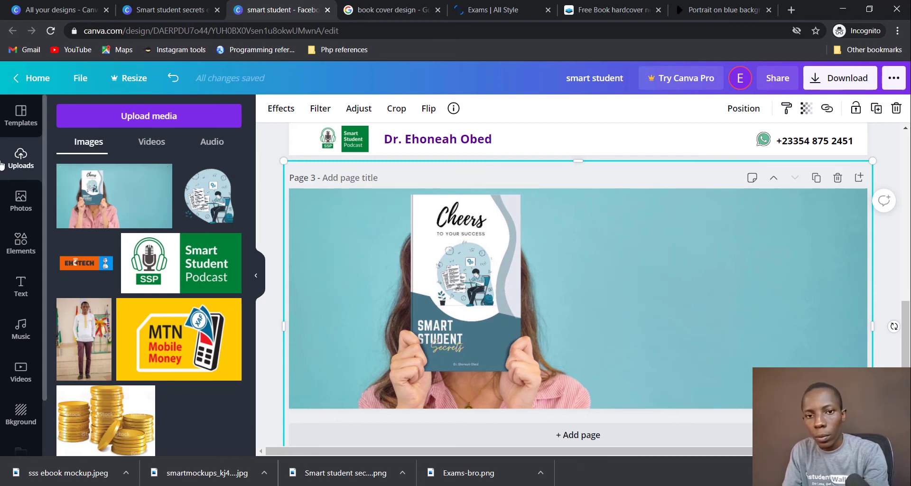
Step: Add the 'Thank you!' script text template and move it to the right side of Page 3
click(20, 286)
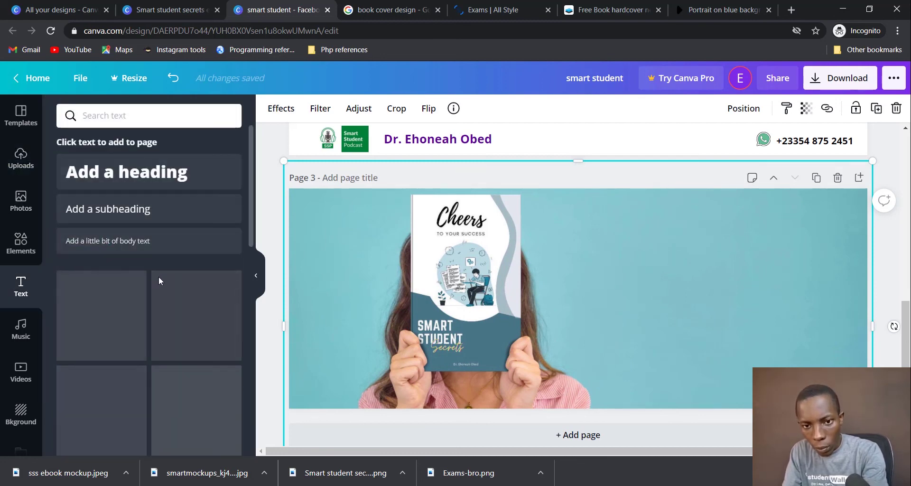
scroll(180, 259, down, 10)
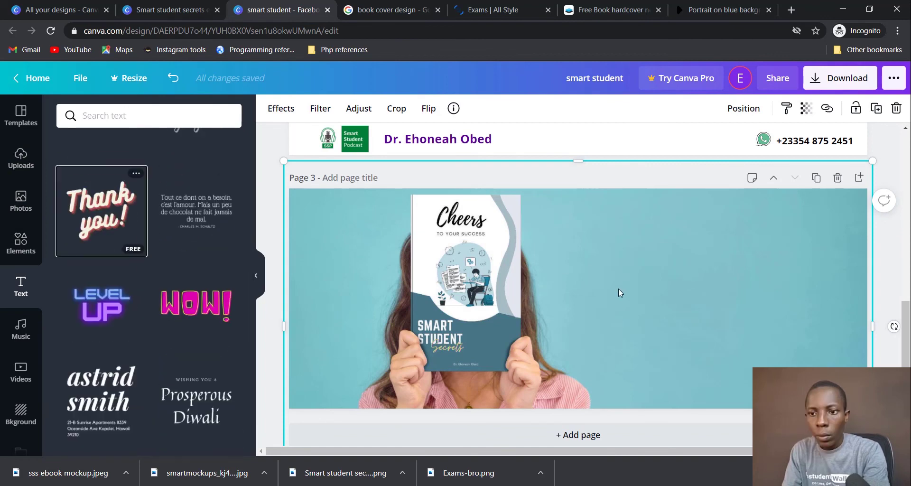
click(145, 223)
drag(625, 285, 730, 277)
Step: Retype the two text lines as 'Coming' and 'Soon!'
double_click(731, 269)
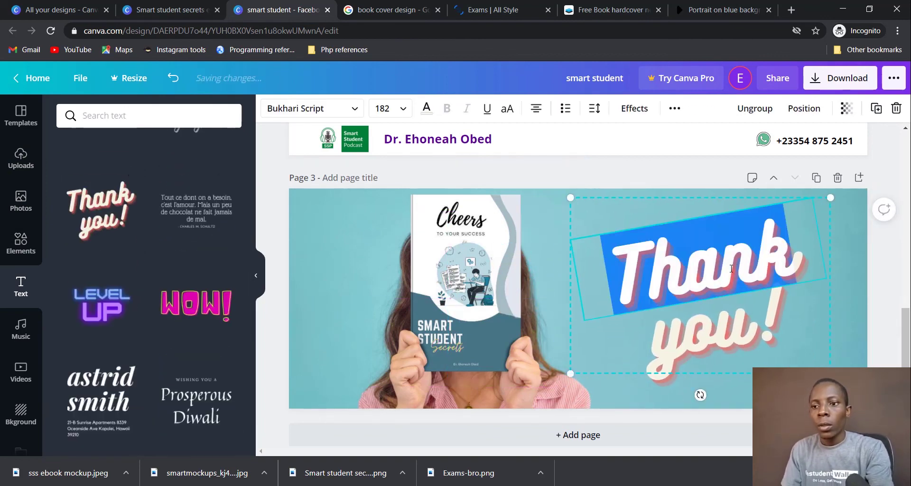
text(C)
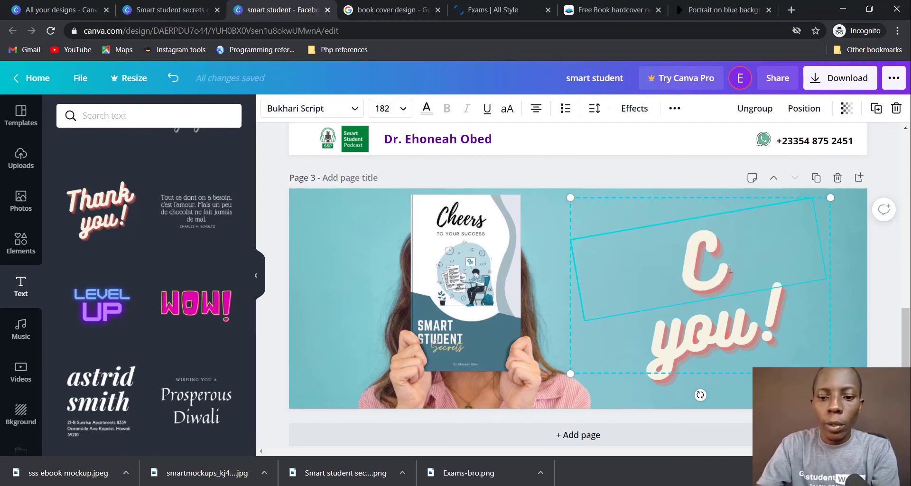
text(oming)
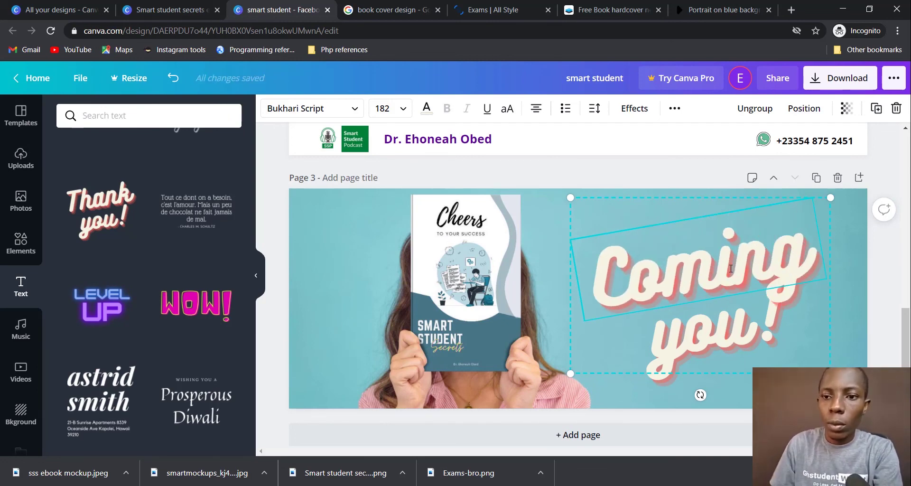
click(702, 347)
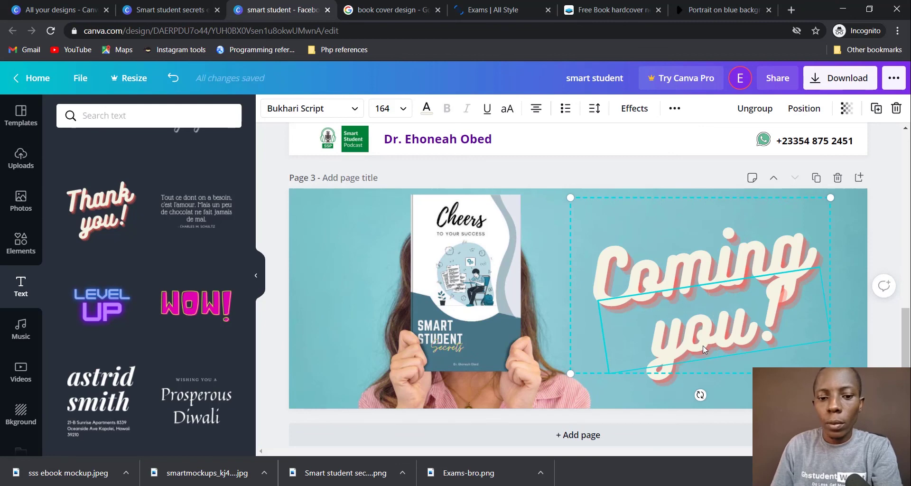
text(d)
triple_click(702, 345)
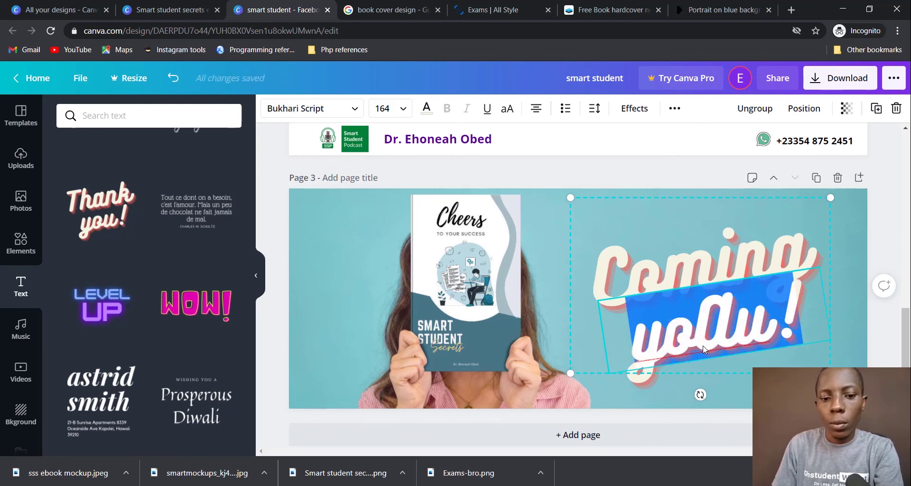
text(Soon)
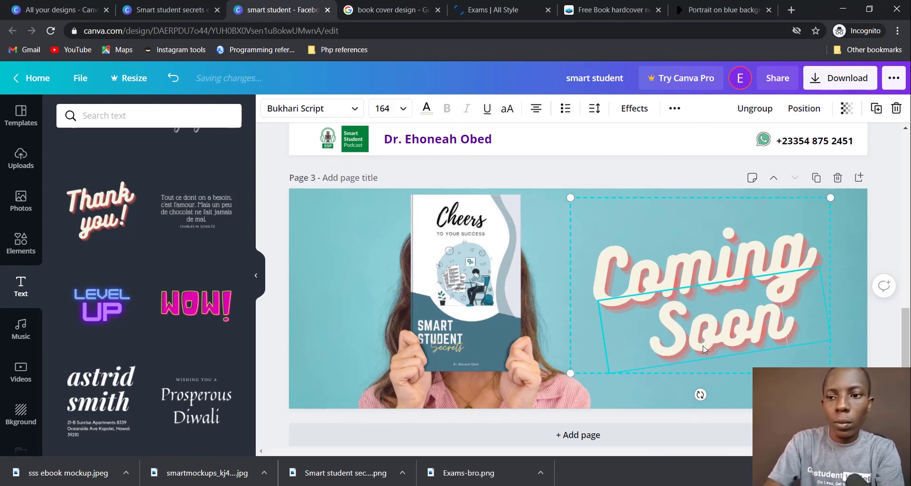
text(!)
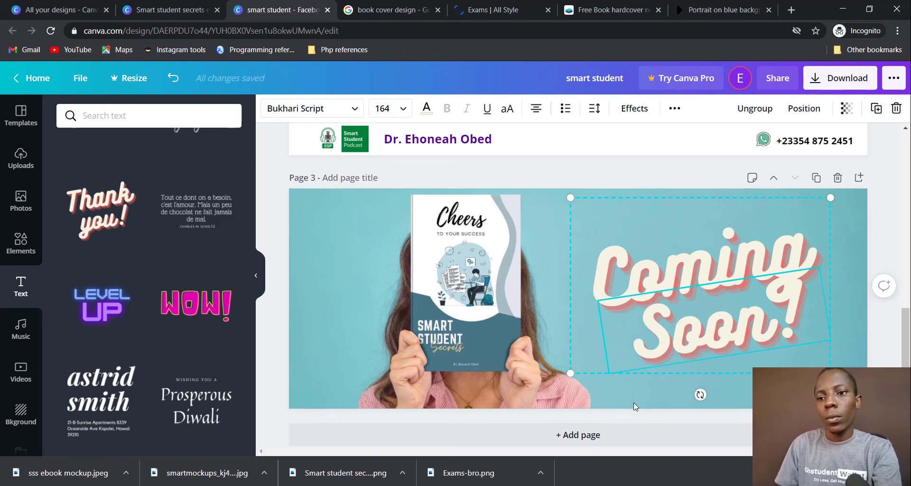
Step: Try a pink text colour on the 'Coming' line
click(337, 283)
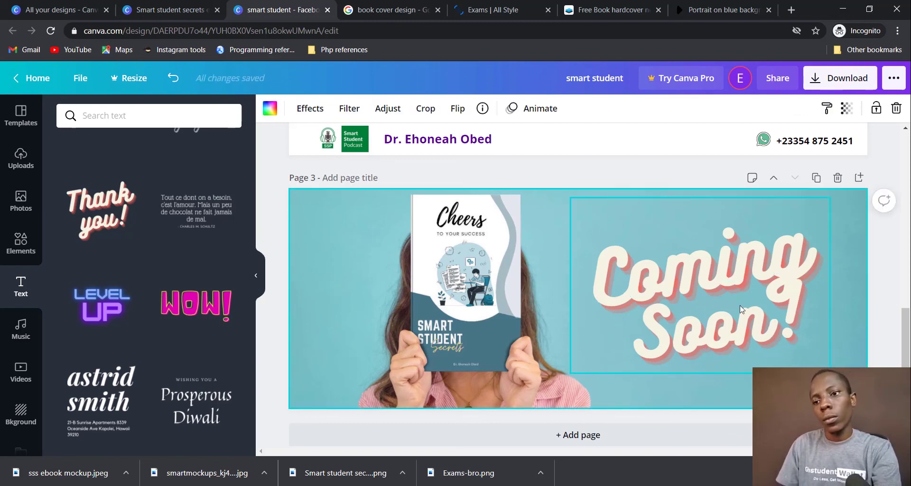
click(762, 292)
click(709, 272)
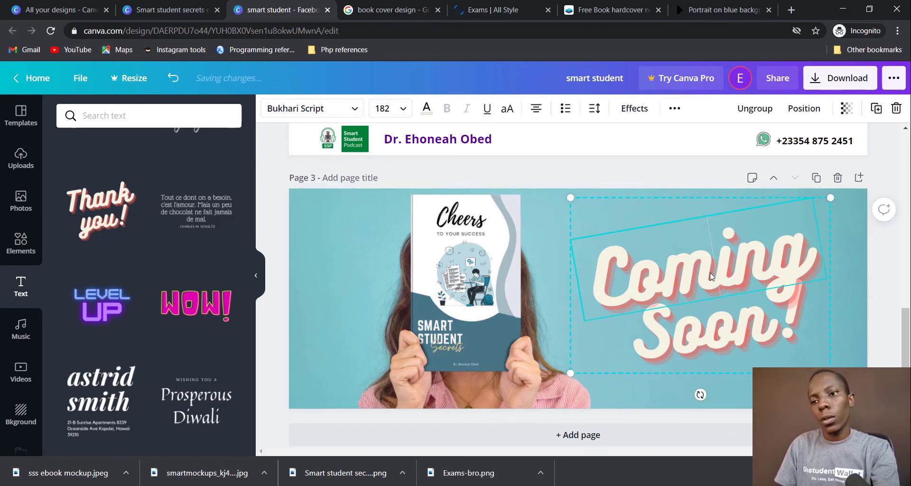
double_click(710, 272)
click(426, 108)
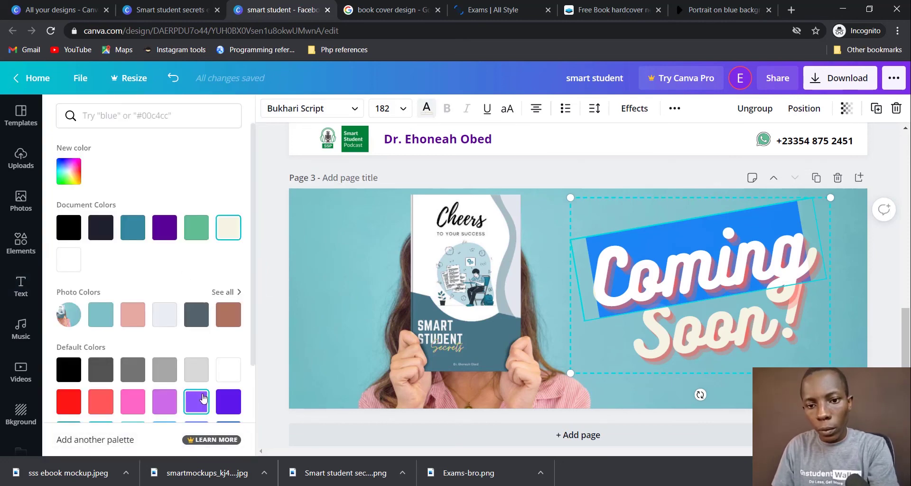
click(132, 401)
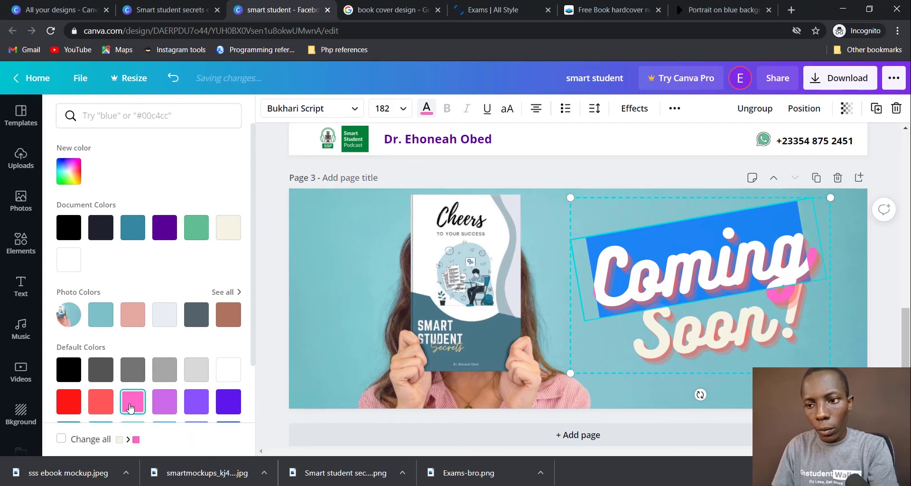
Step: Change the 'Coming' line's colour to white
click(733, 348)
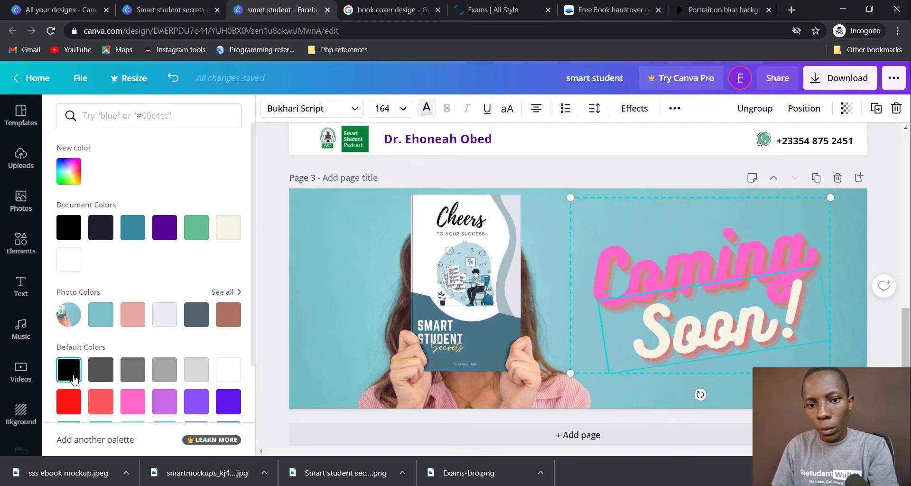
click(712, 275)
double_click(711, 276)
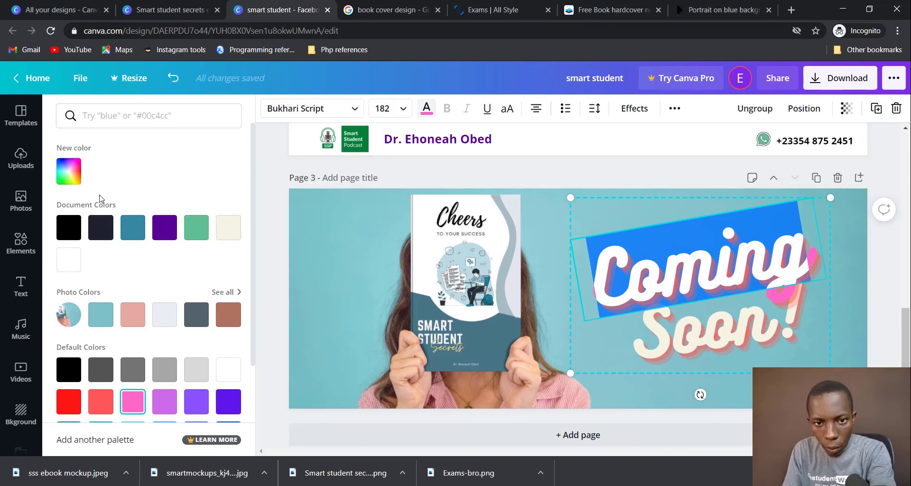
click(67, 179)
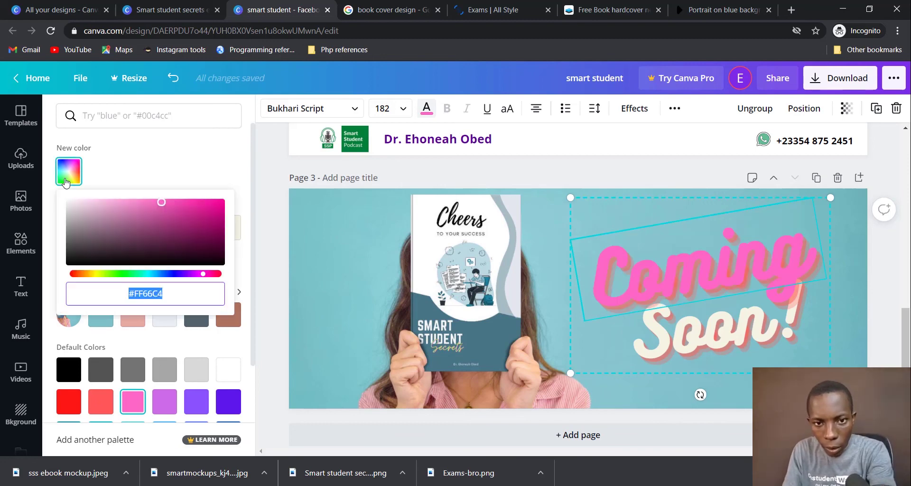
click(245, 255)
click(228, 370)
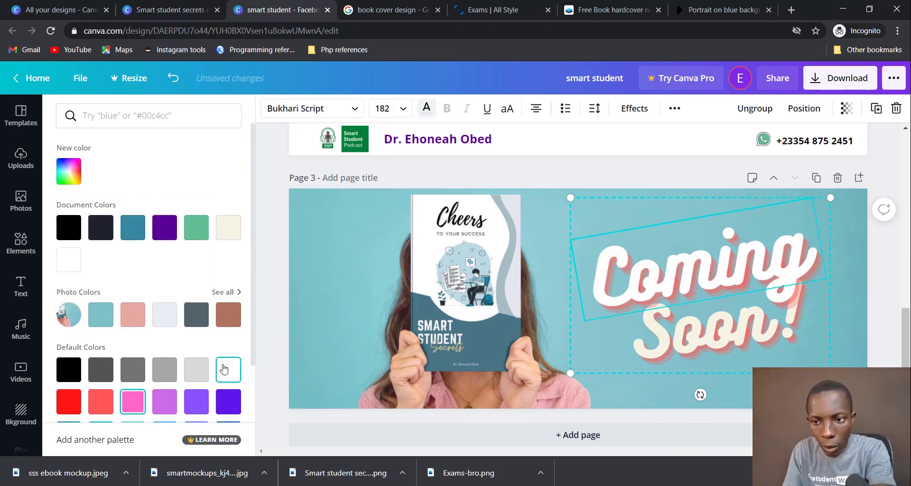
Step: Make the 'Soon!' line white too, then deselect to preview the banner
click(729, 332)
double_click(729, 333)
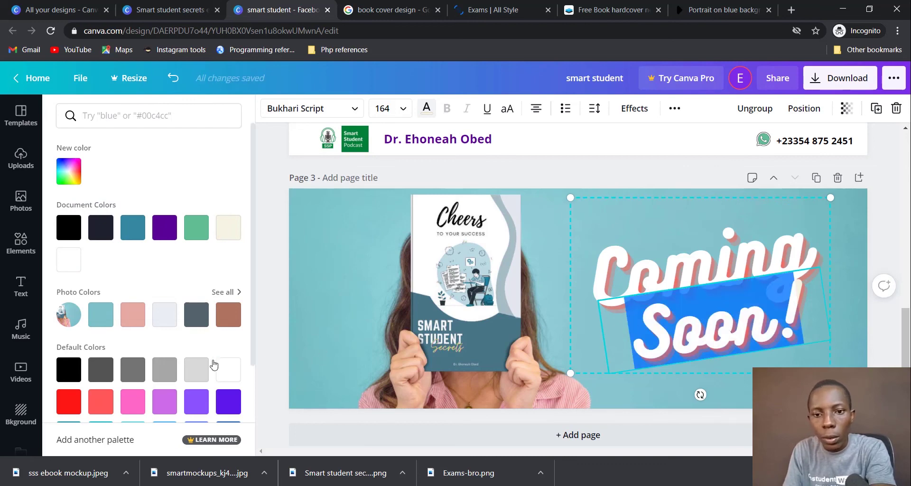
click(225, 371)
click(707, 233)
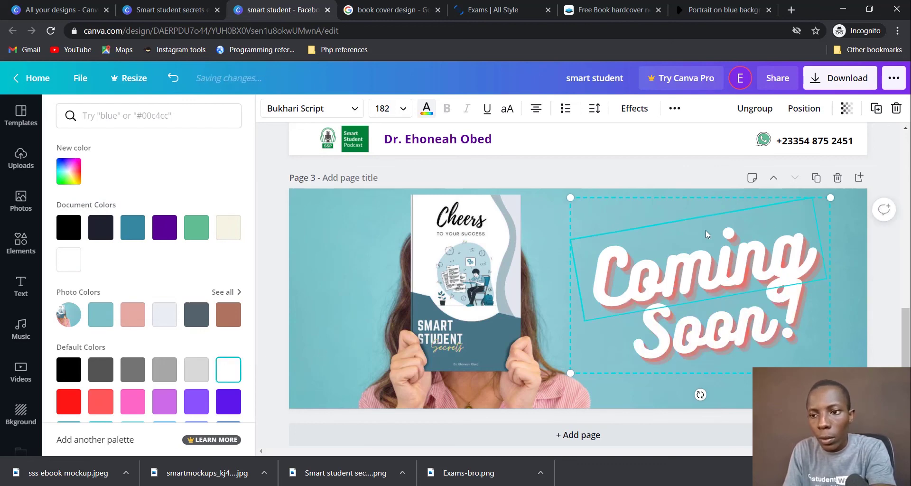
click(261, 306)
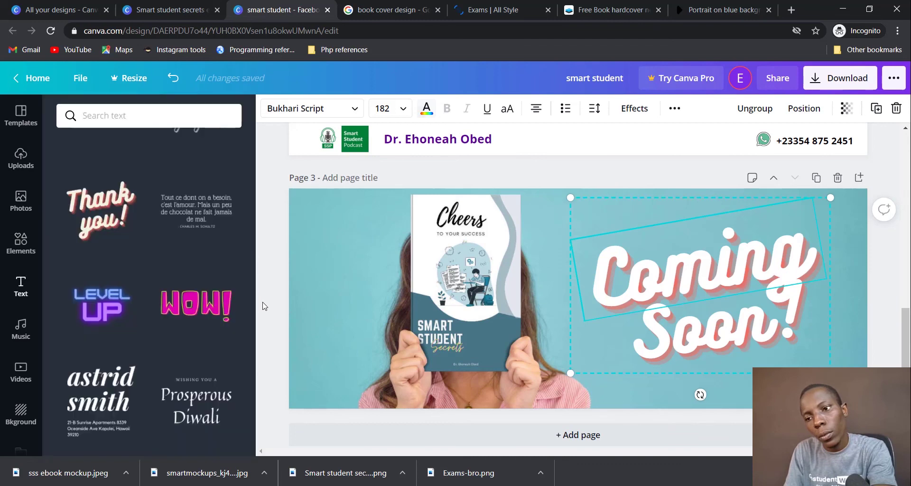
click(276, 298)
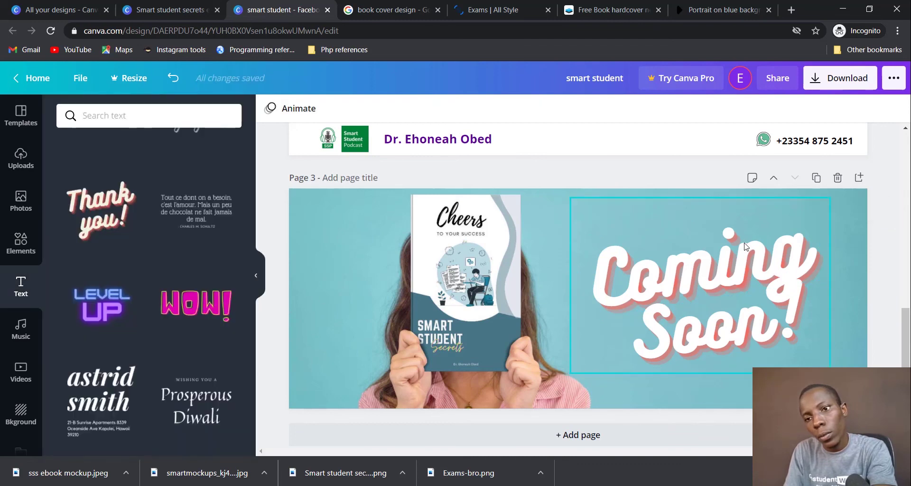
click(644, 265)
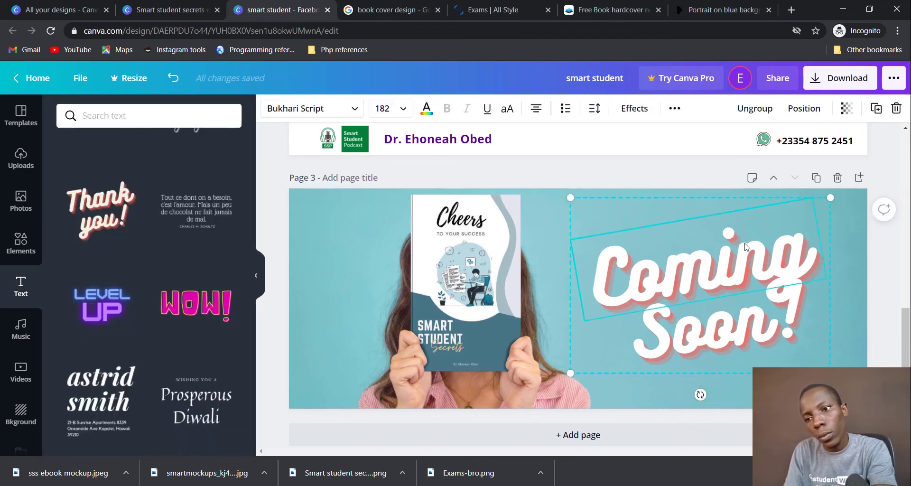
click(280, 332)
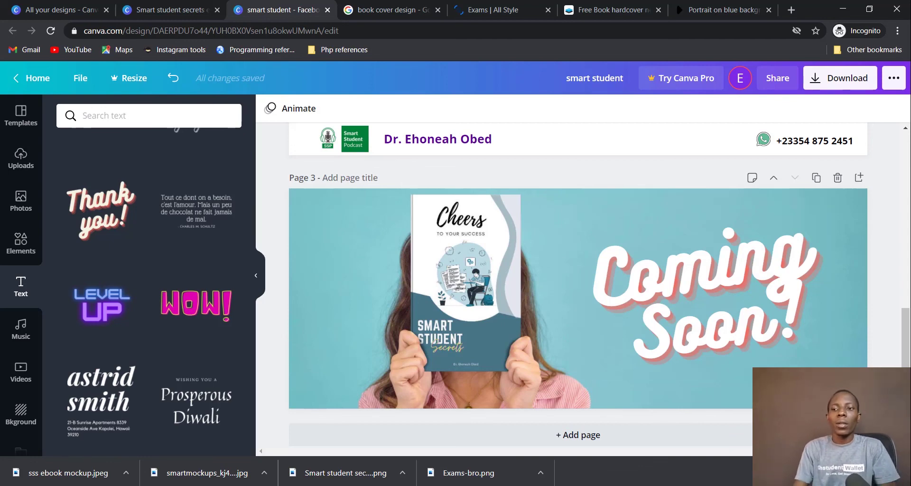